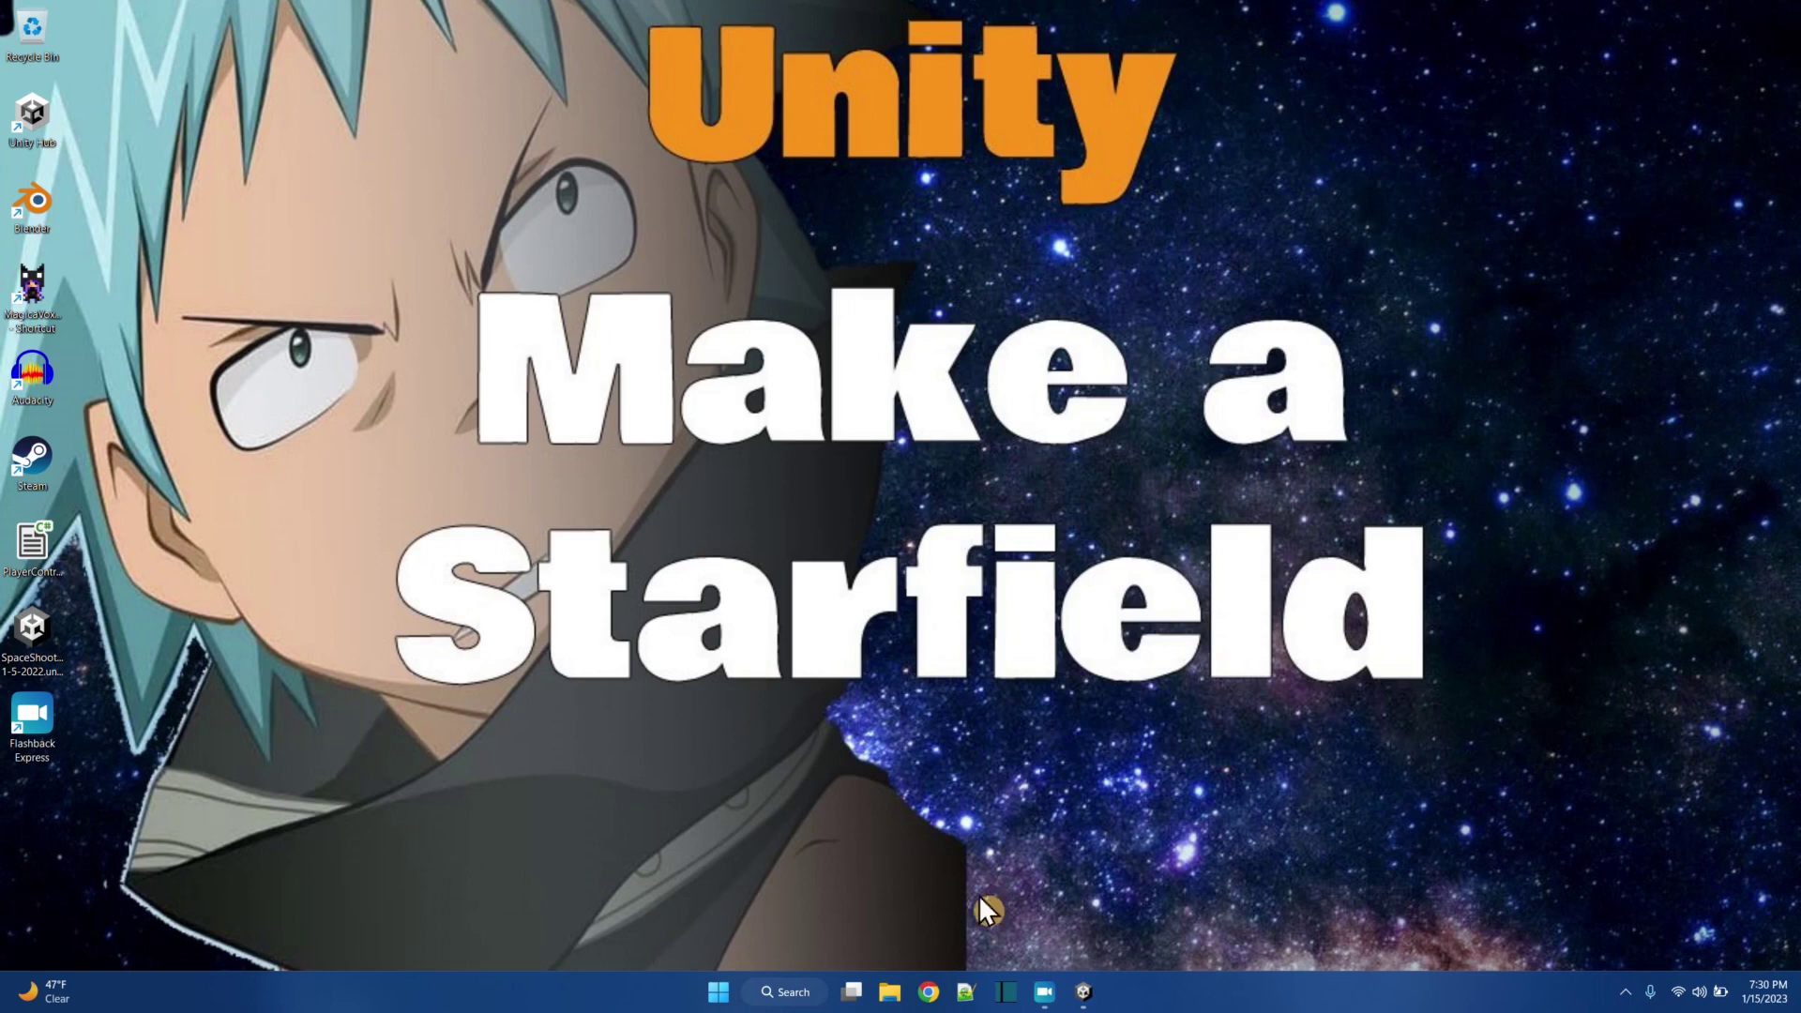
Step: Restore the Space Fighter - SampleScene Unity editor window from the taskbar
mouse_move(1086, 995)
Step: Create an empty GameObject in SampleScene and name it 'StarField Effect'
click(1085, 993)
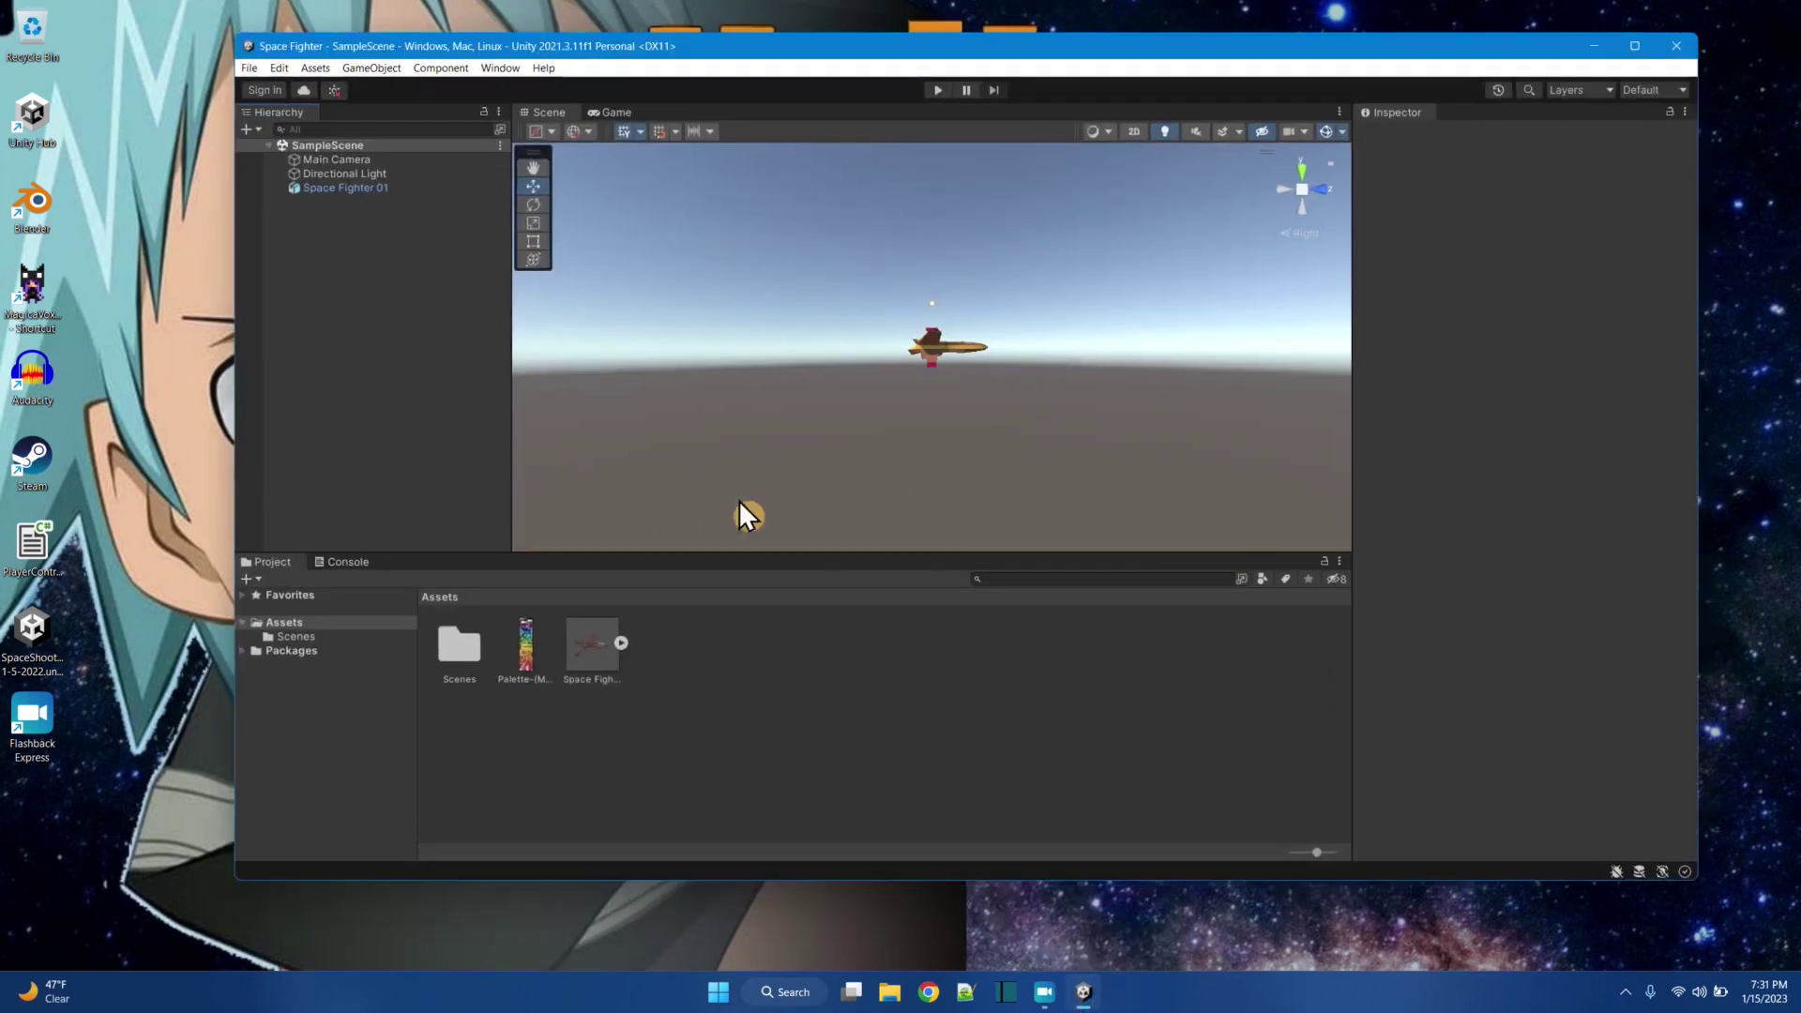
alt+drag(1024, 419, 1063, 414)
scroll(1060, 416, down, 3)
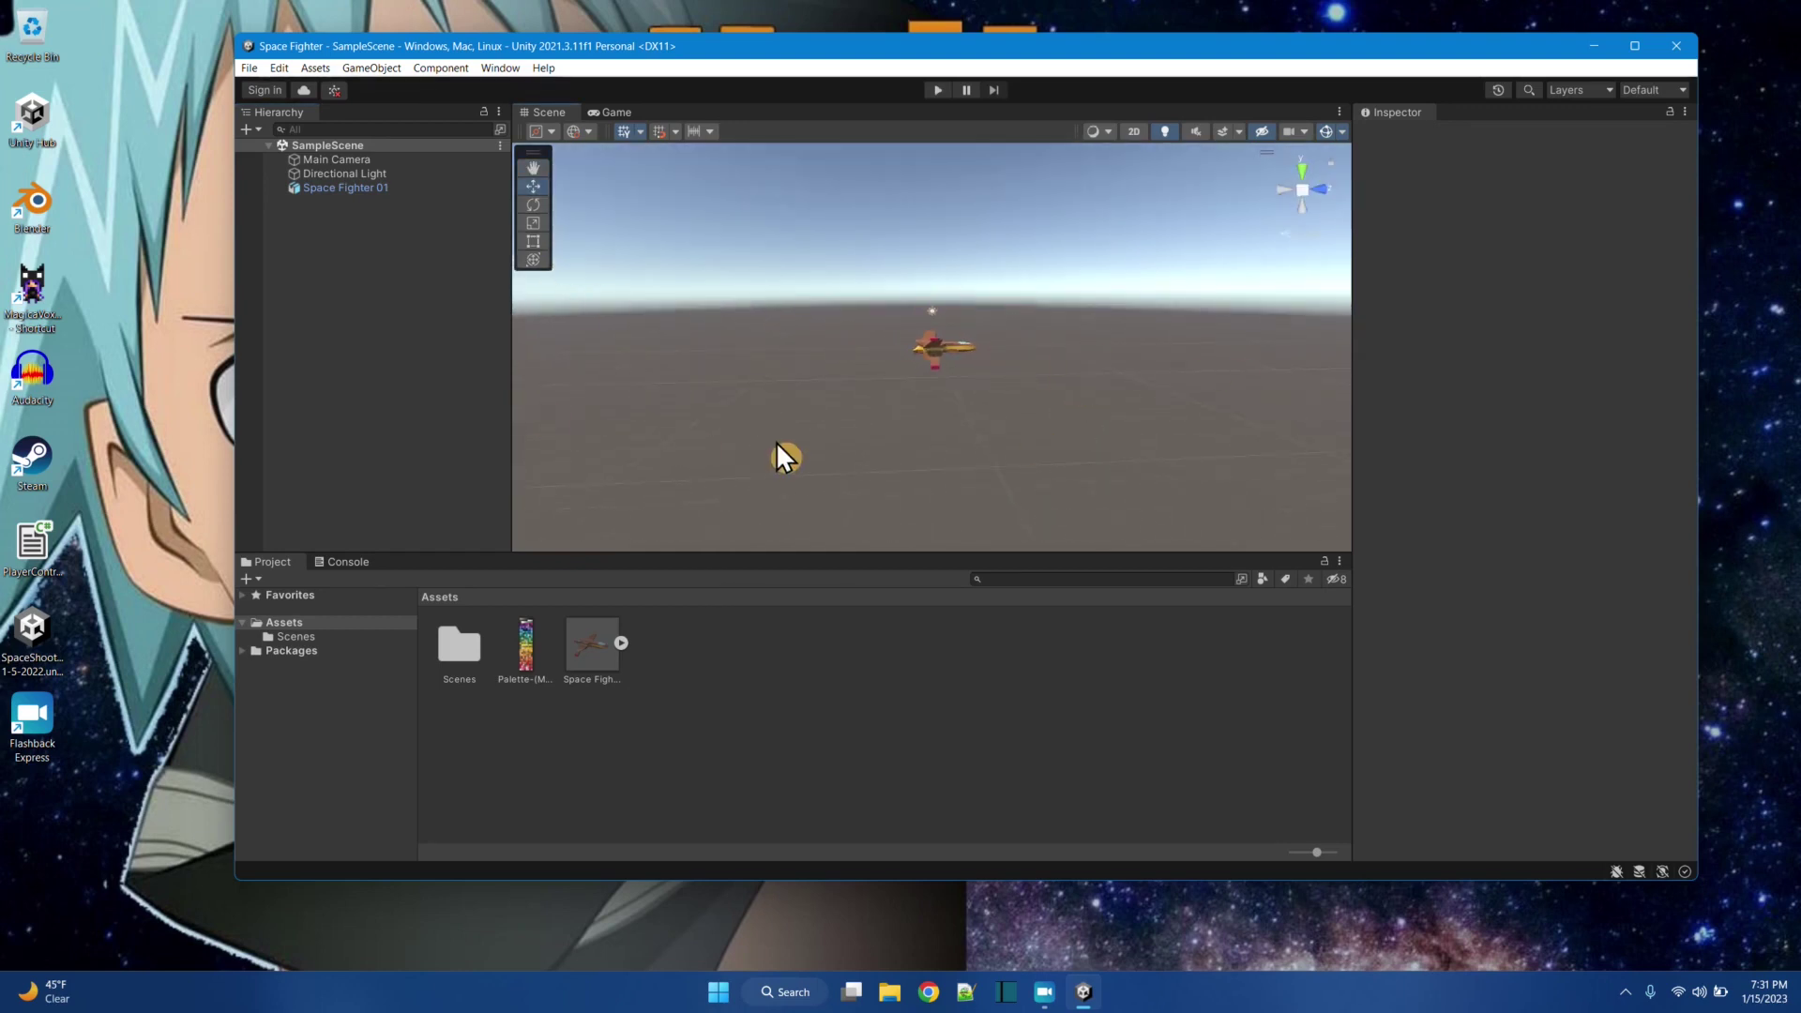
right_click(323, 147)
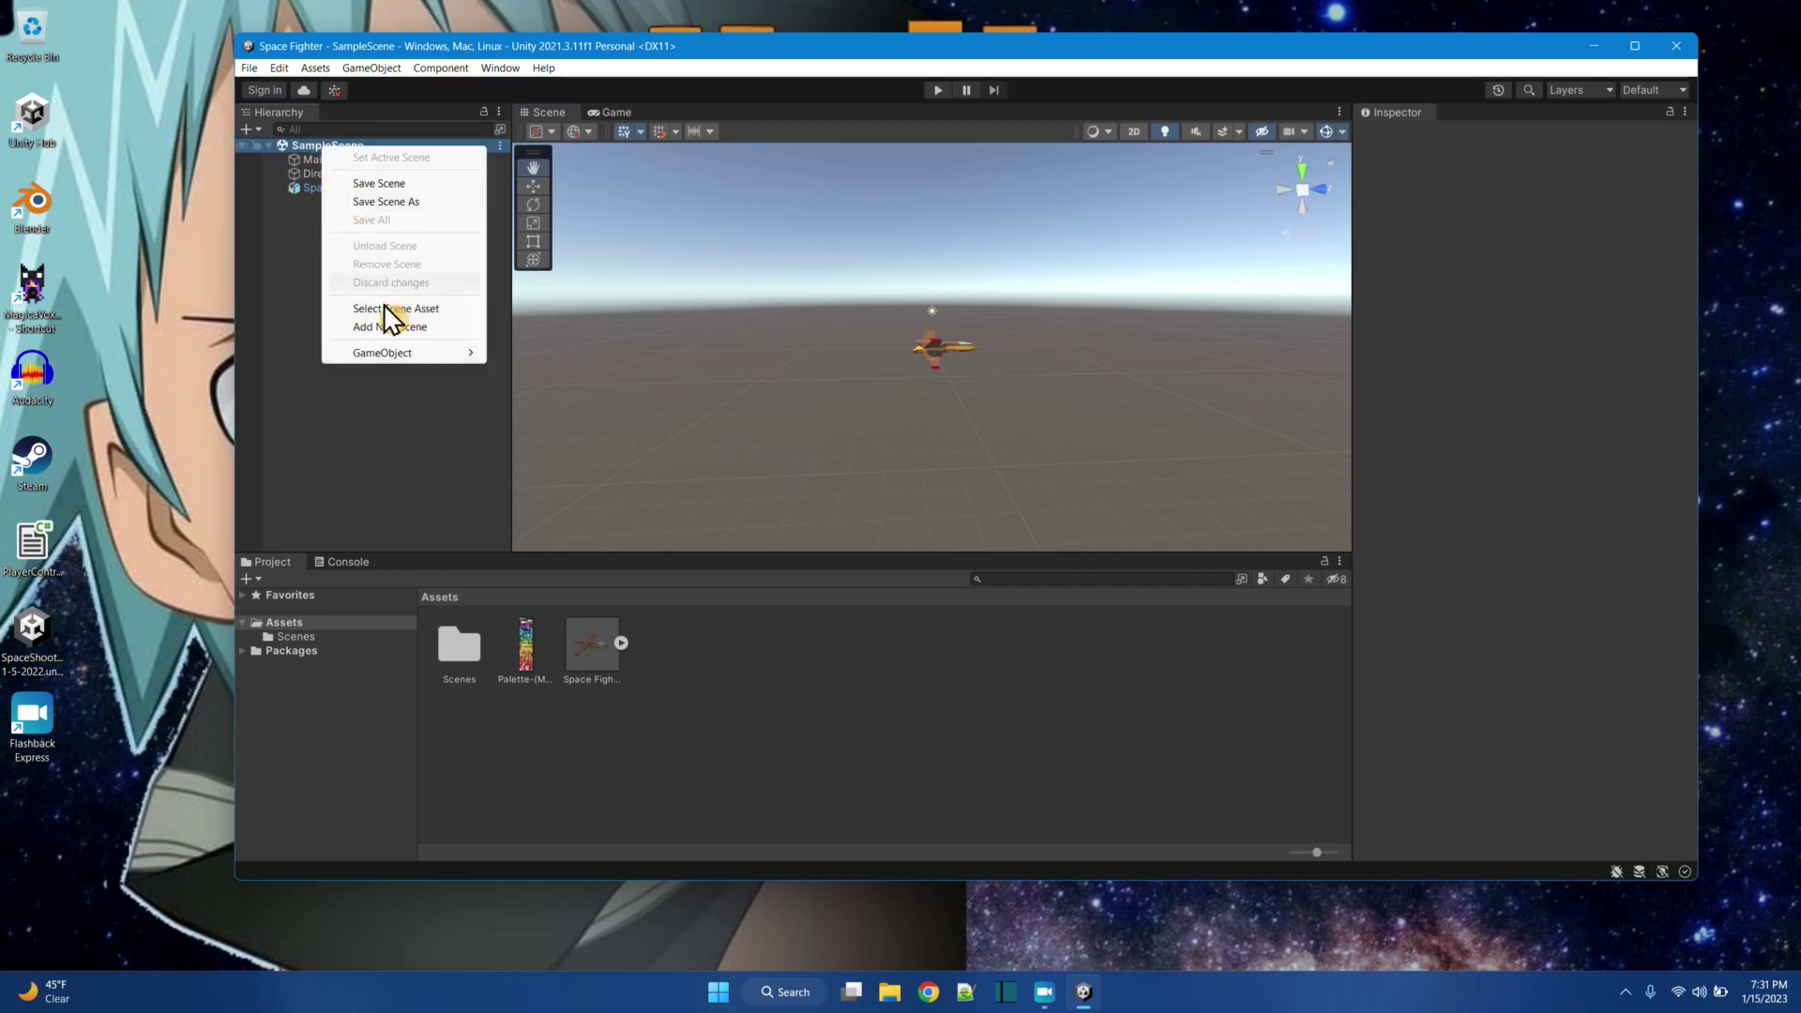
mouse_move(398, 353)
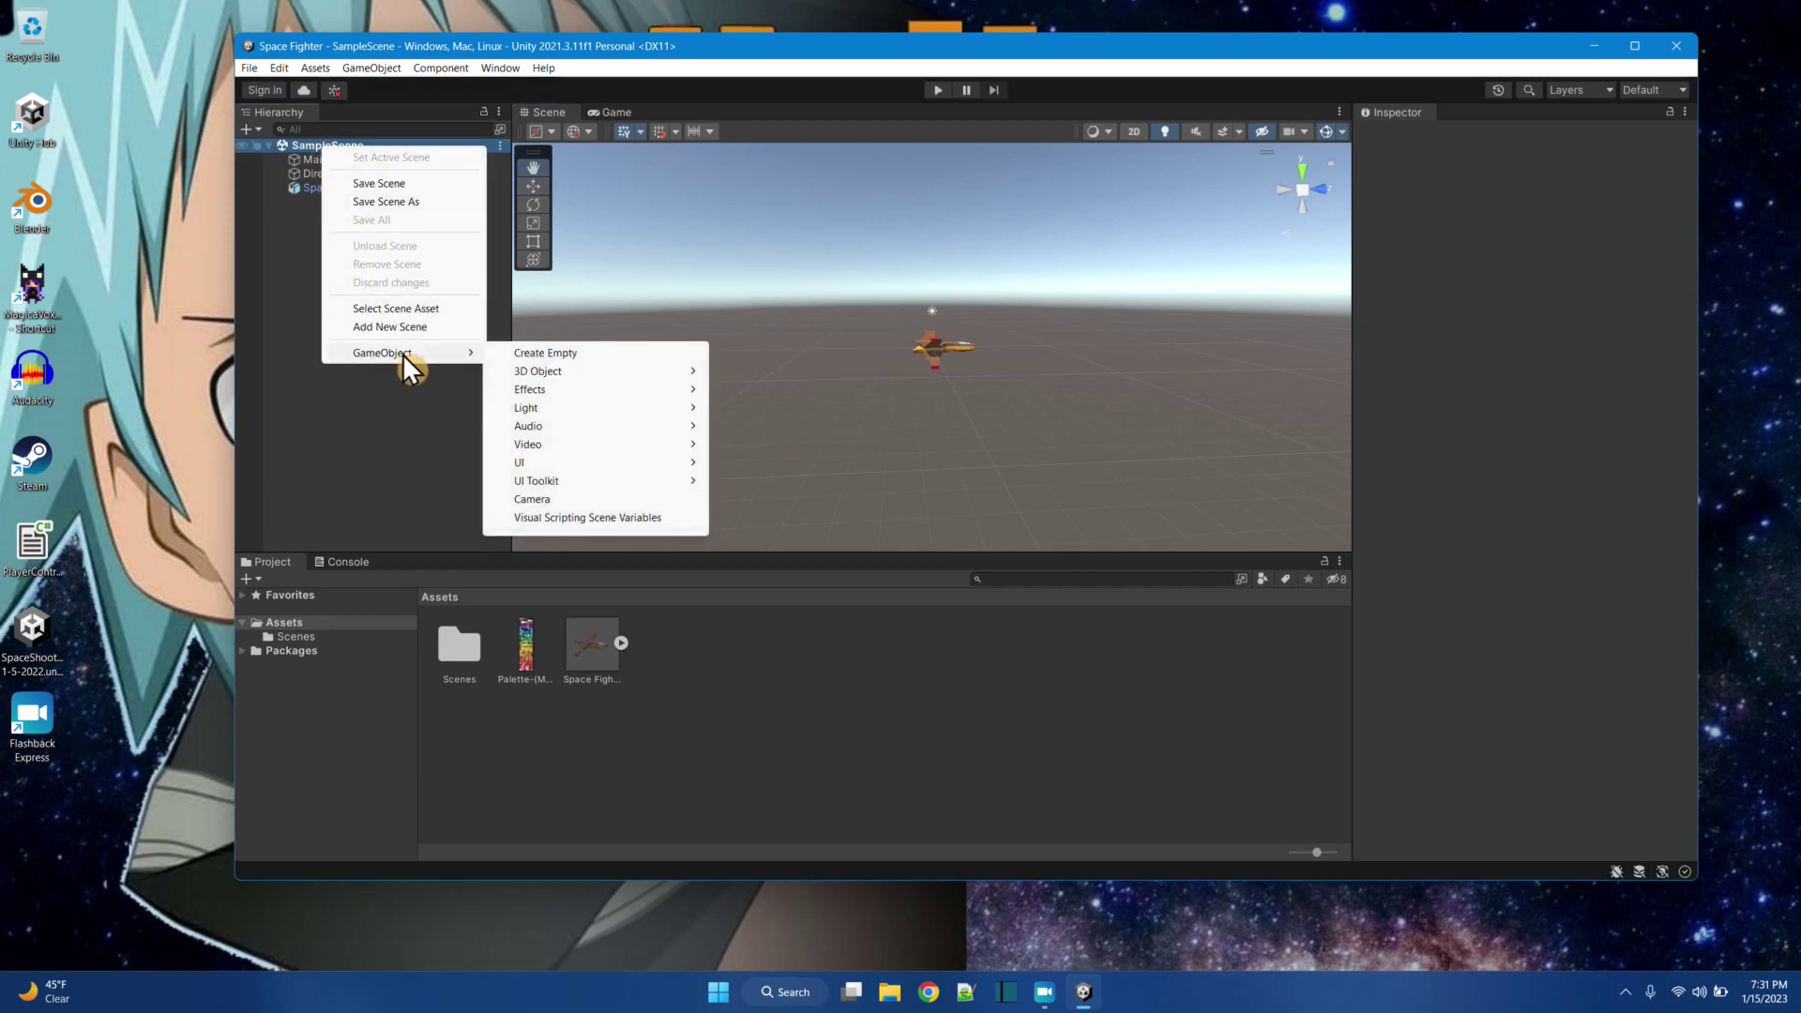
click(527, 352)
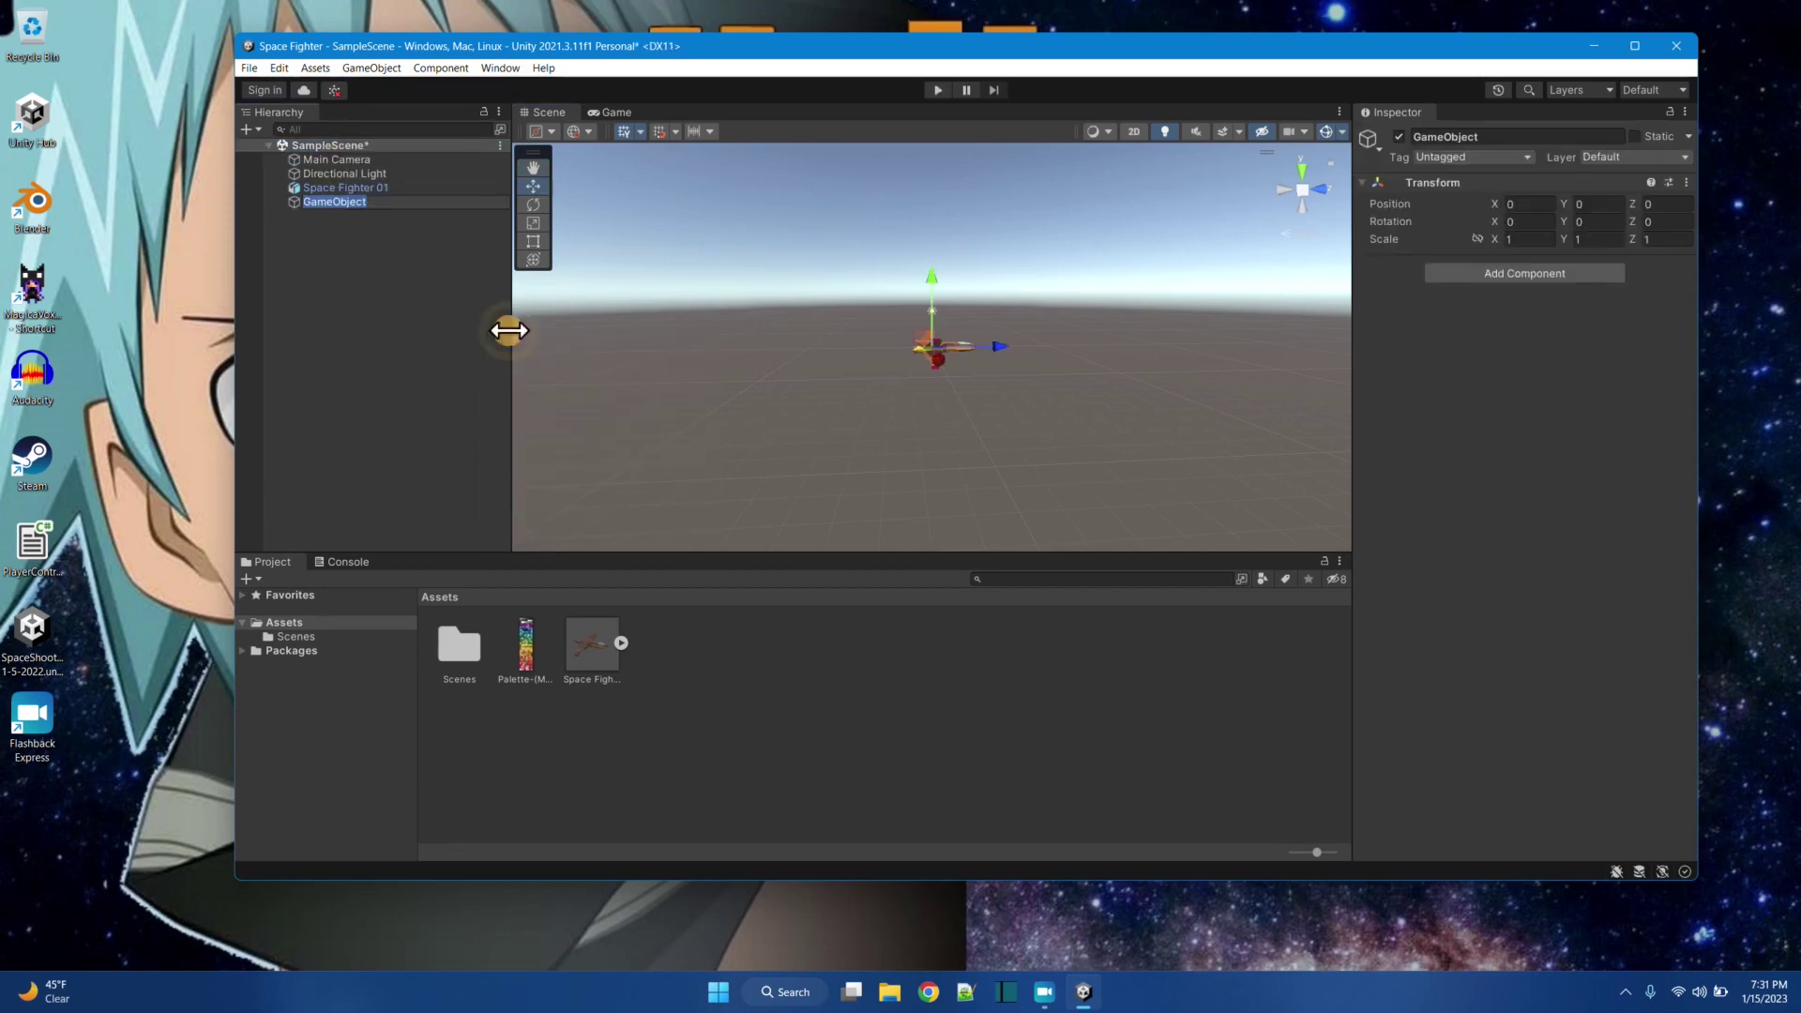
text(Sp)
key(BackSpace)
text(tarField Effect)
key(Return)
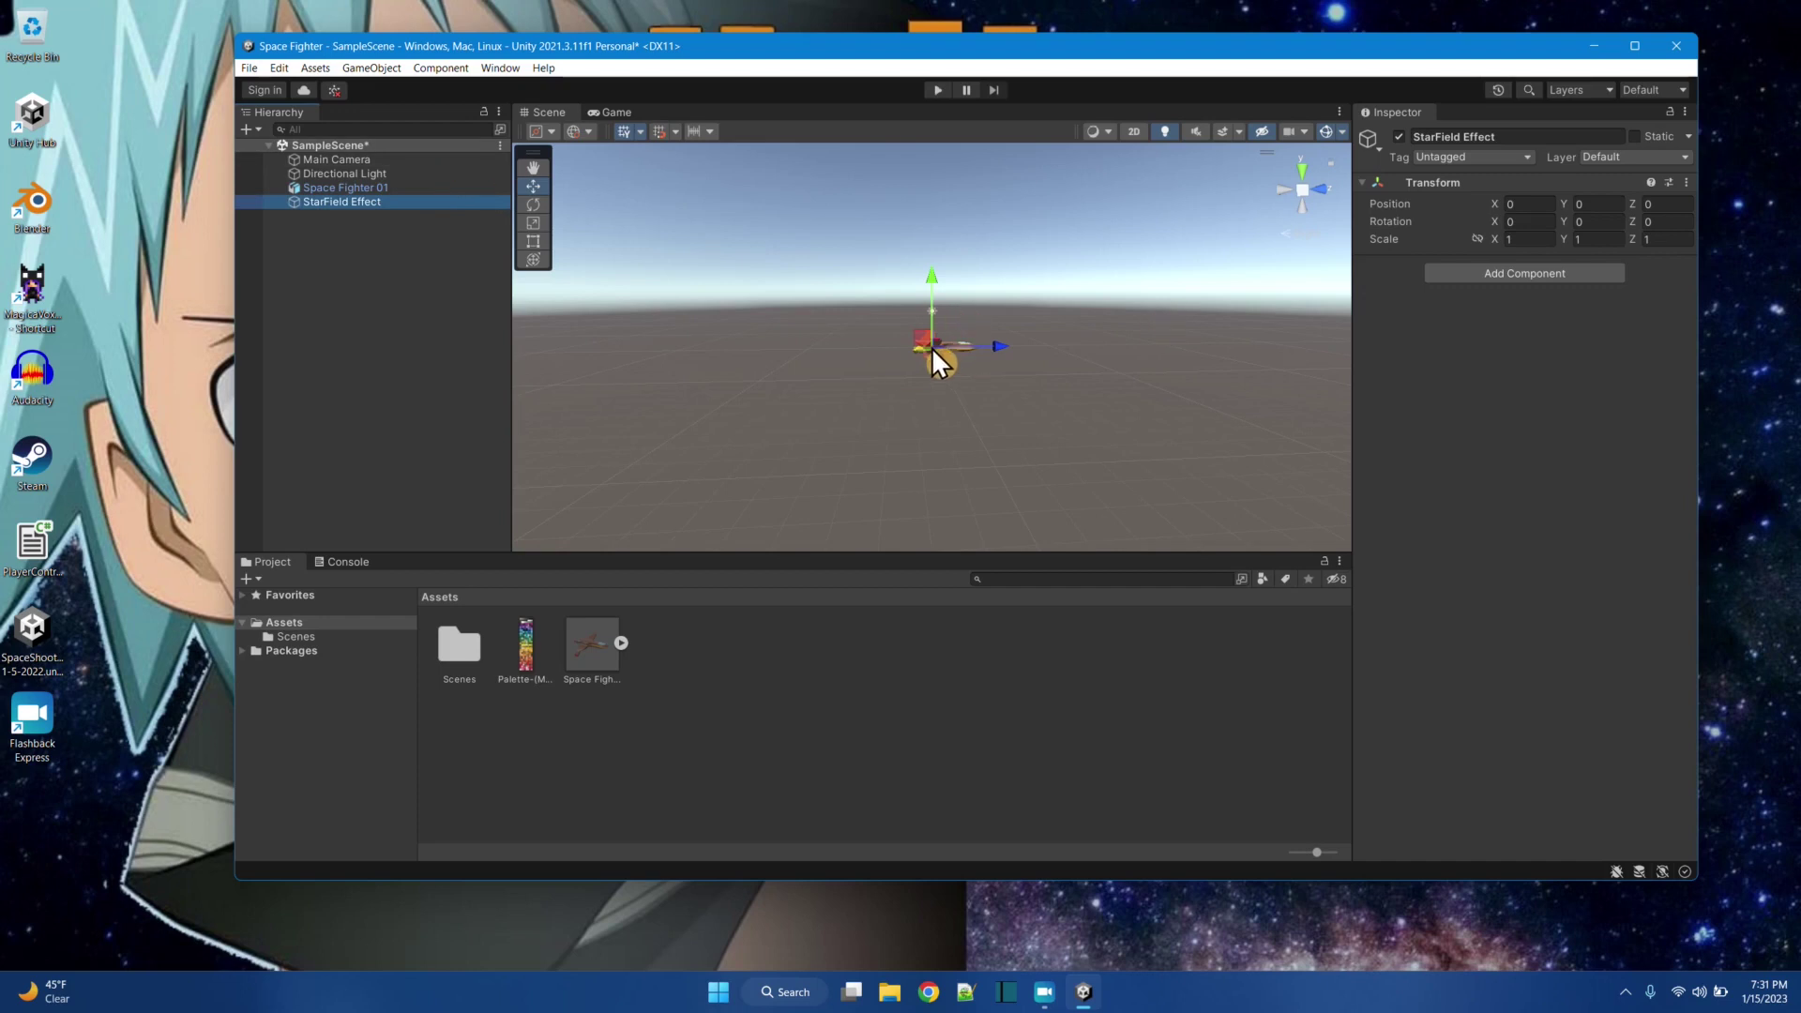
Step: Move Space Fighter 01 back along Z to about -20.47
click(385, 189)
drag(1006, 343, 751, 372)
click(328, 202)
alt+drag(937, 374, 918, 383)
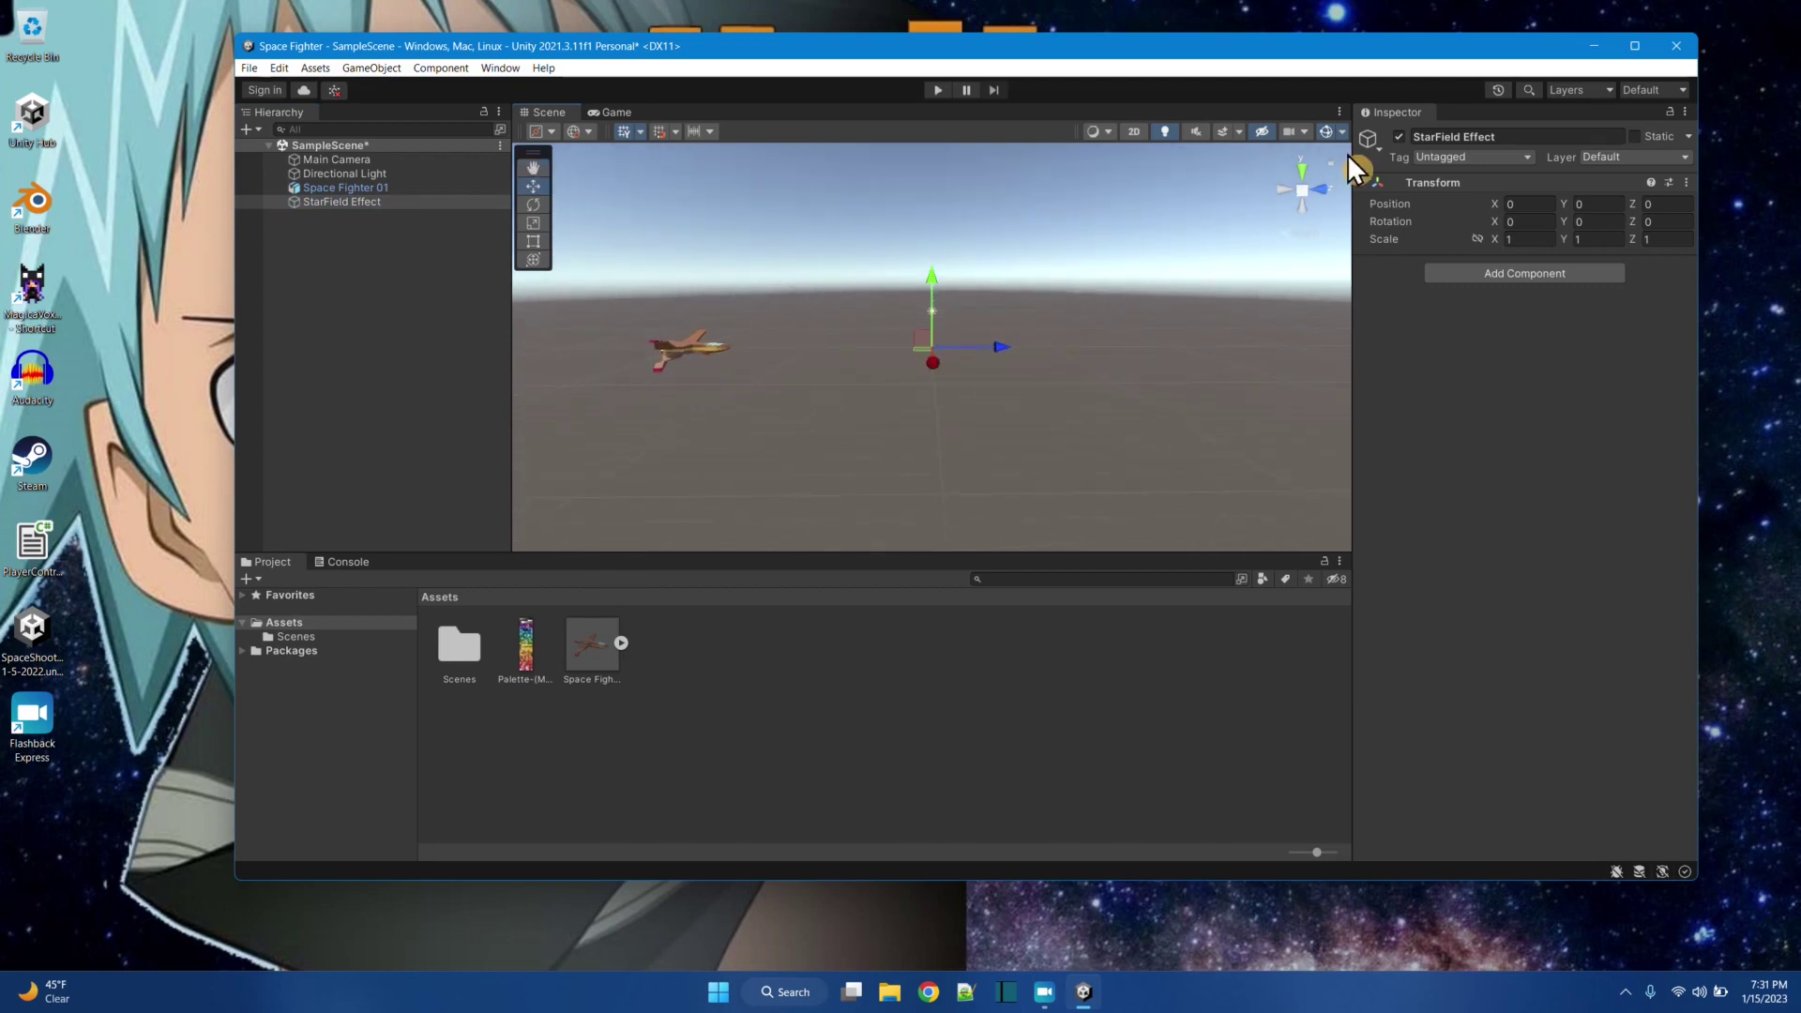
Step: Give StarField Effect a yellow dot gizmo icon instead of the yellow label
click(1374, 152)
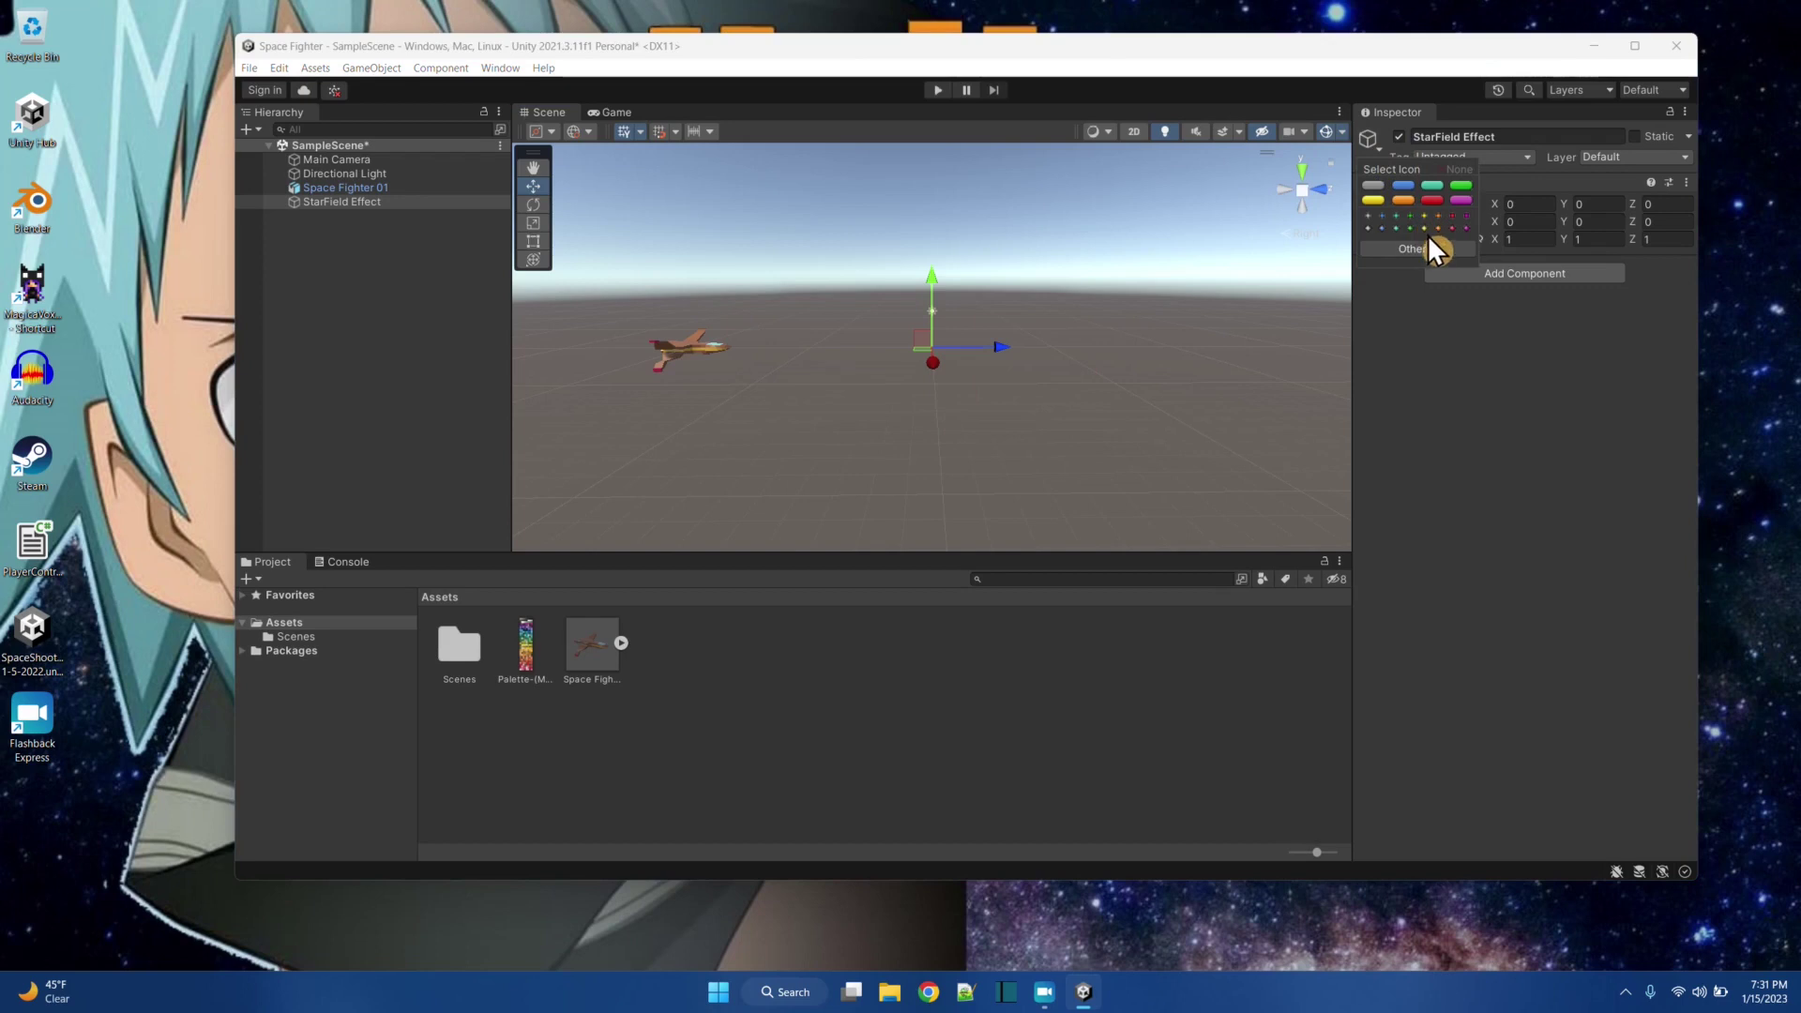
click(1375, 201)
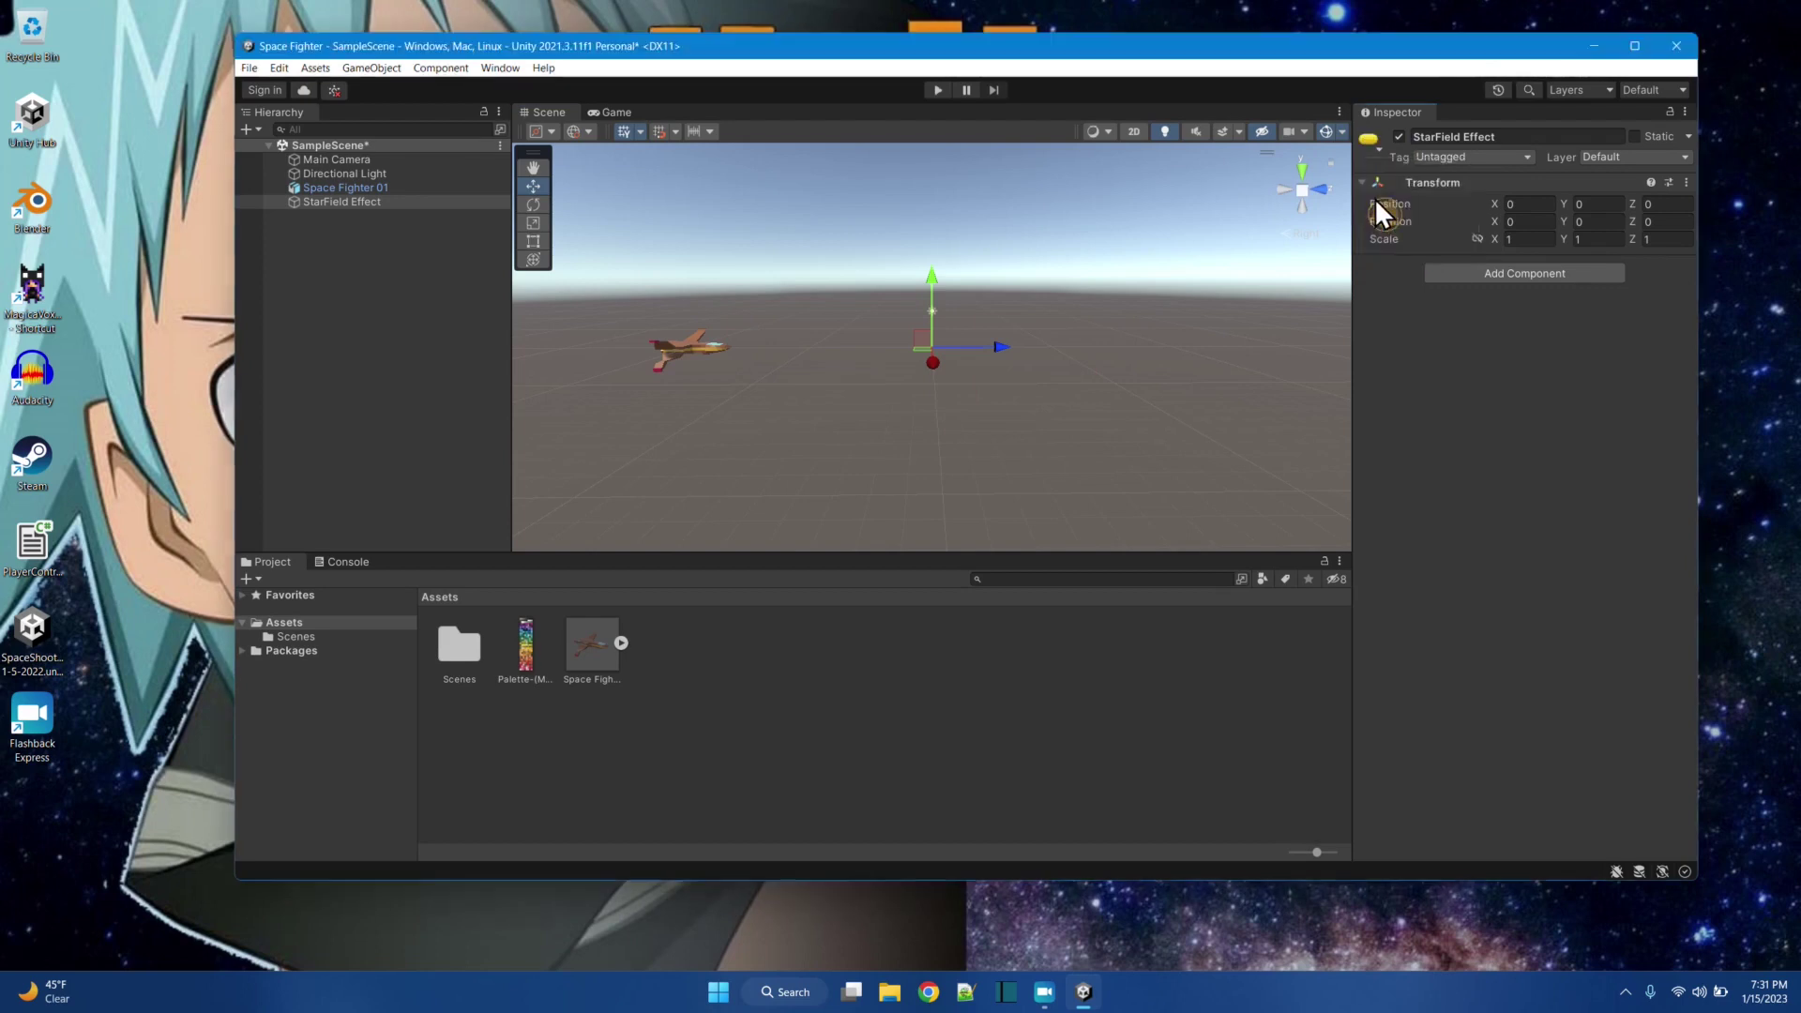
scroll(861, 382, up, 5)
scroll(874, 384, down, 4)
scroll(1060, 365, up, 2)
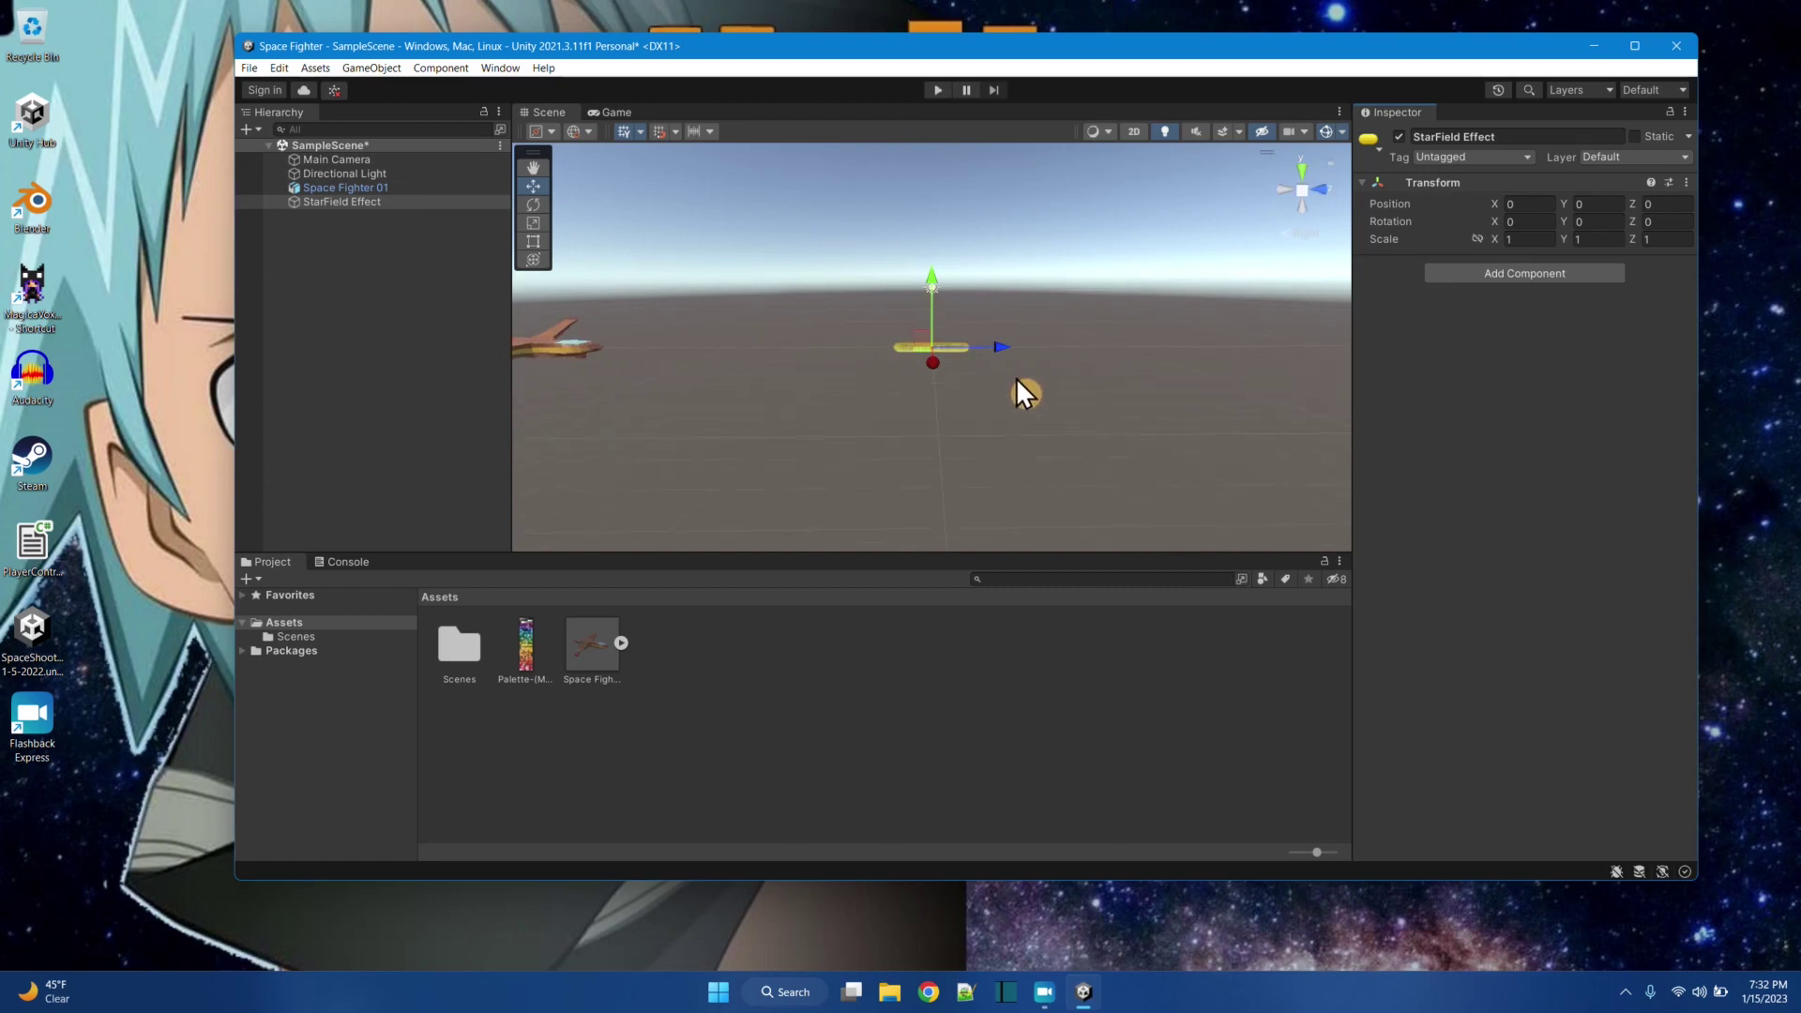
click(1377, 146)
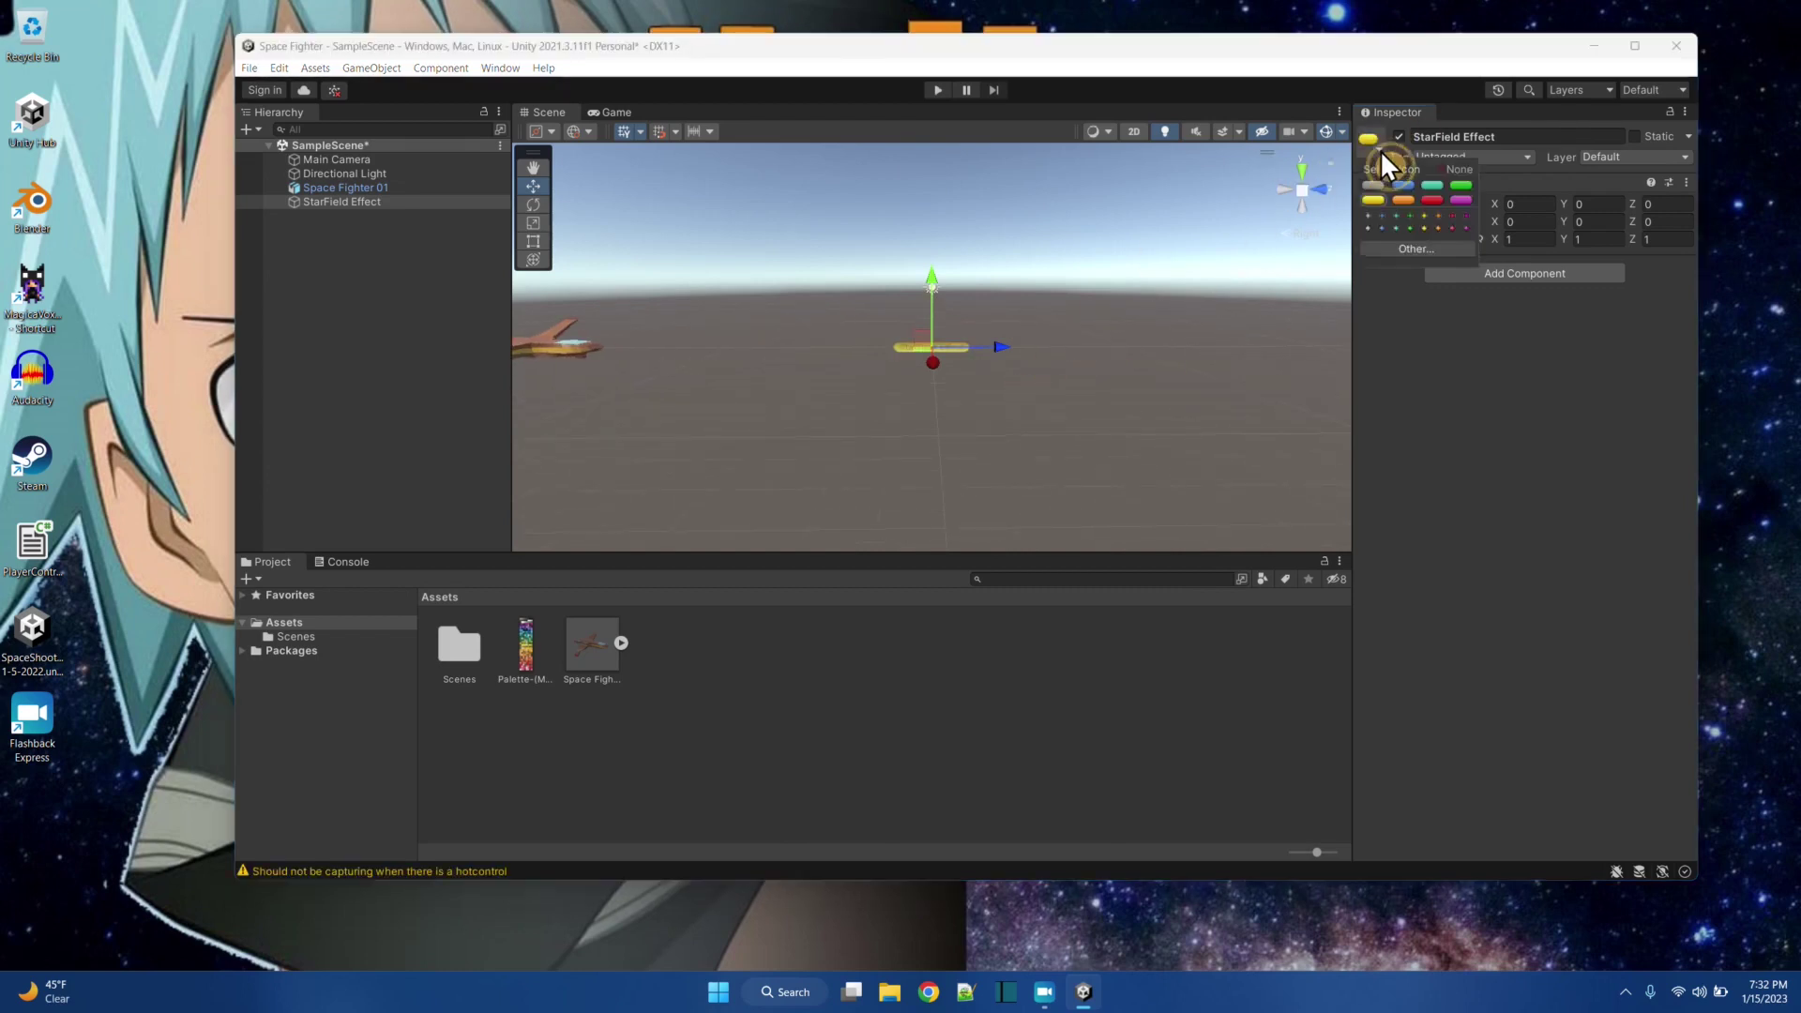
click(1423, 217)
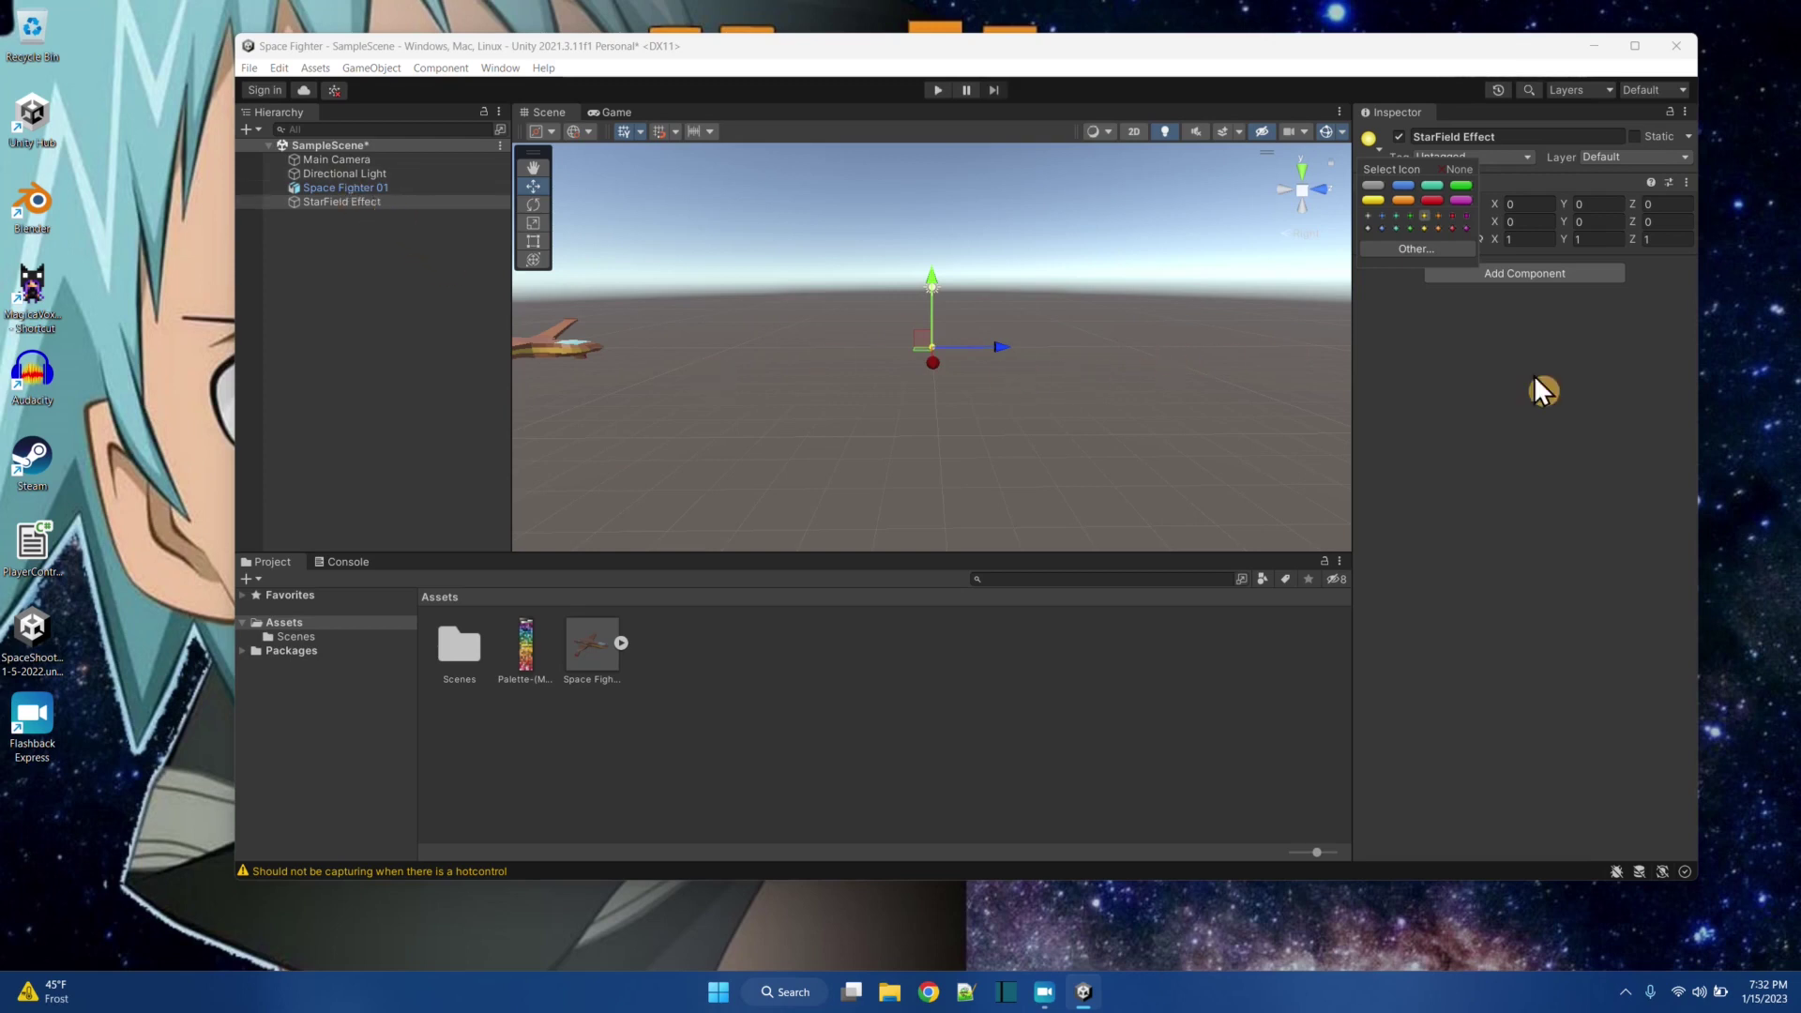
Step: Add an Effects > Particle System component to StarField Effect
click(1468, 275)
click(1469, 270)
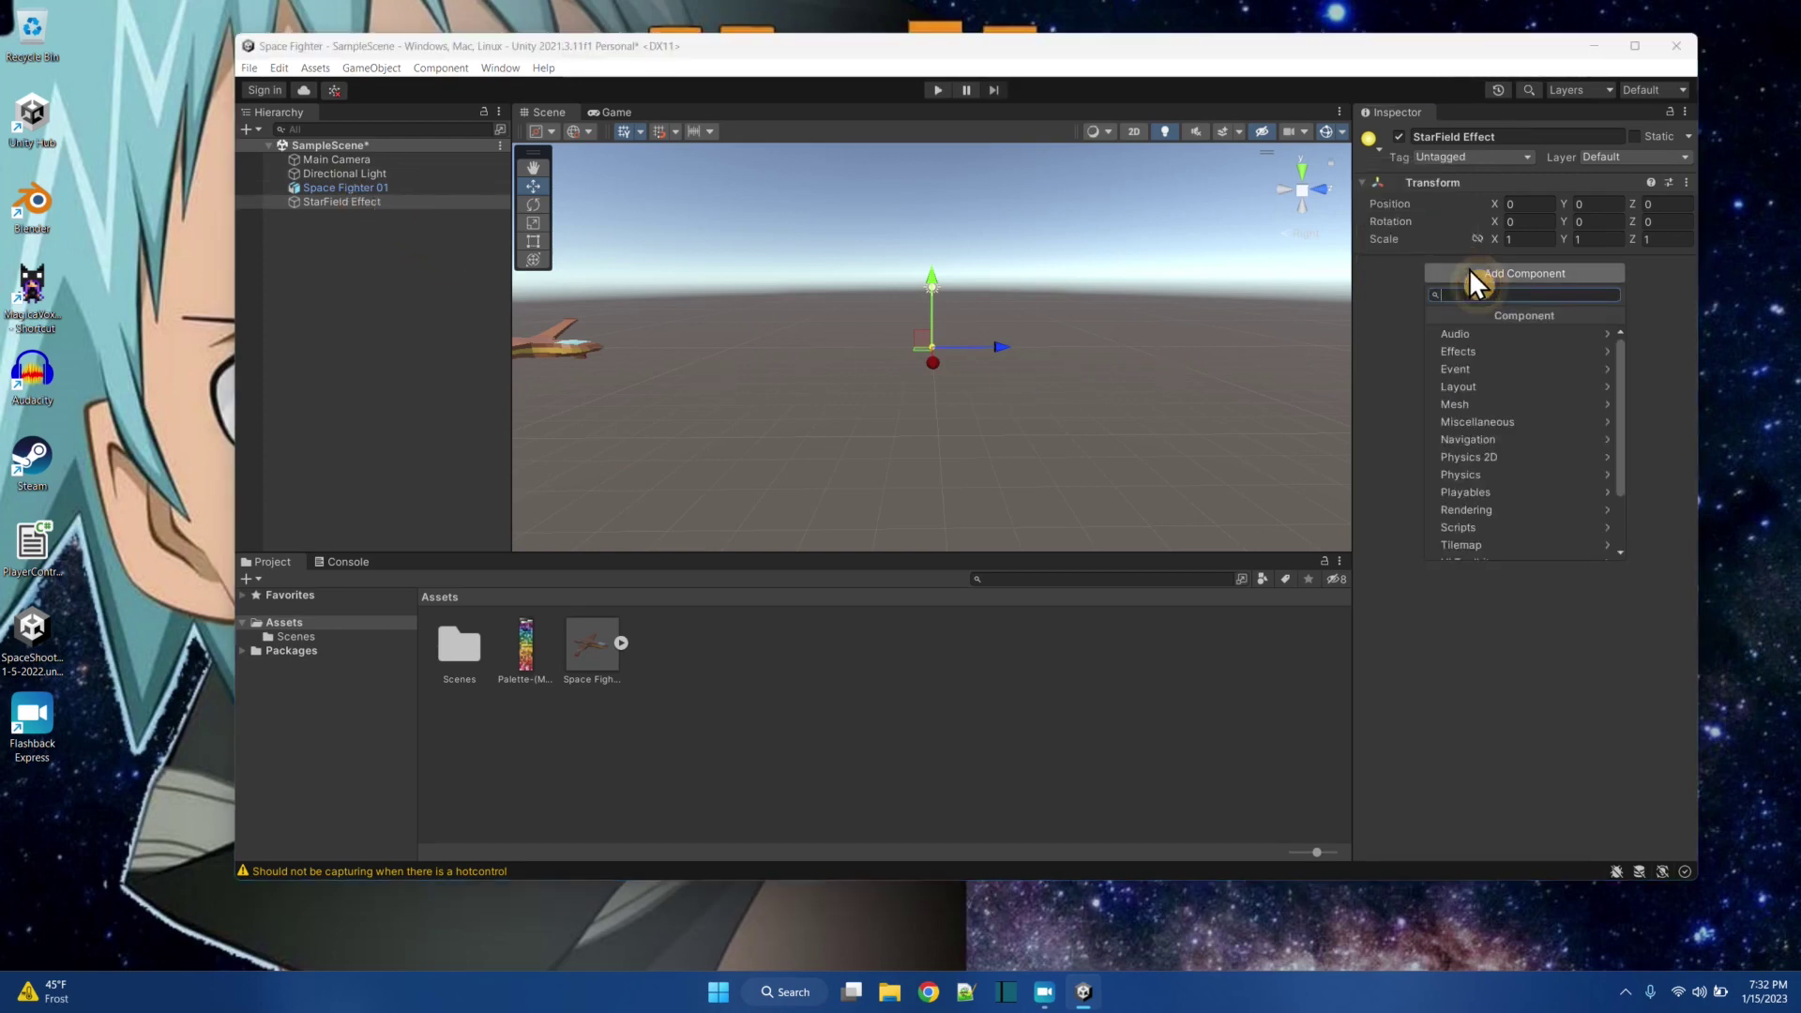
click(1484, 353)
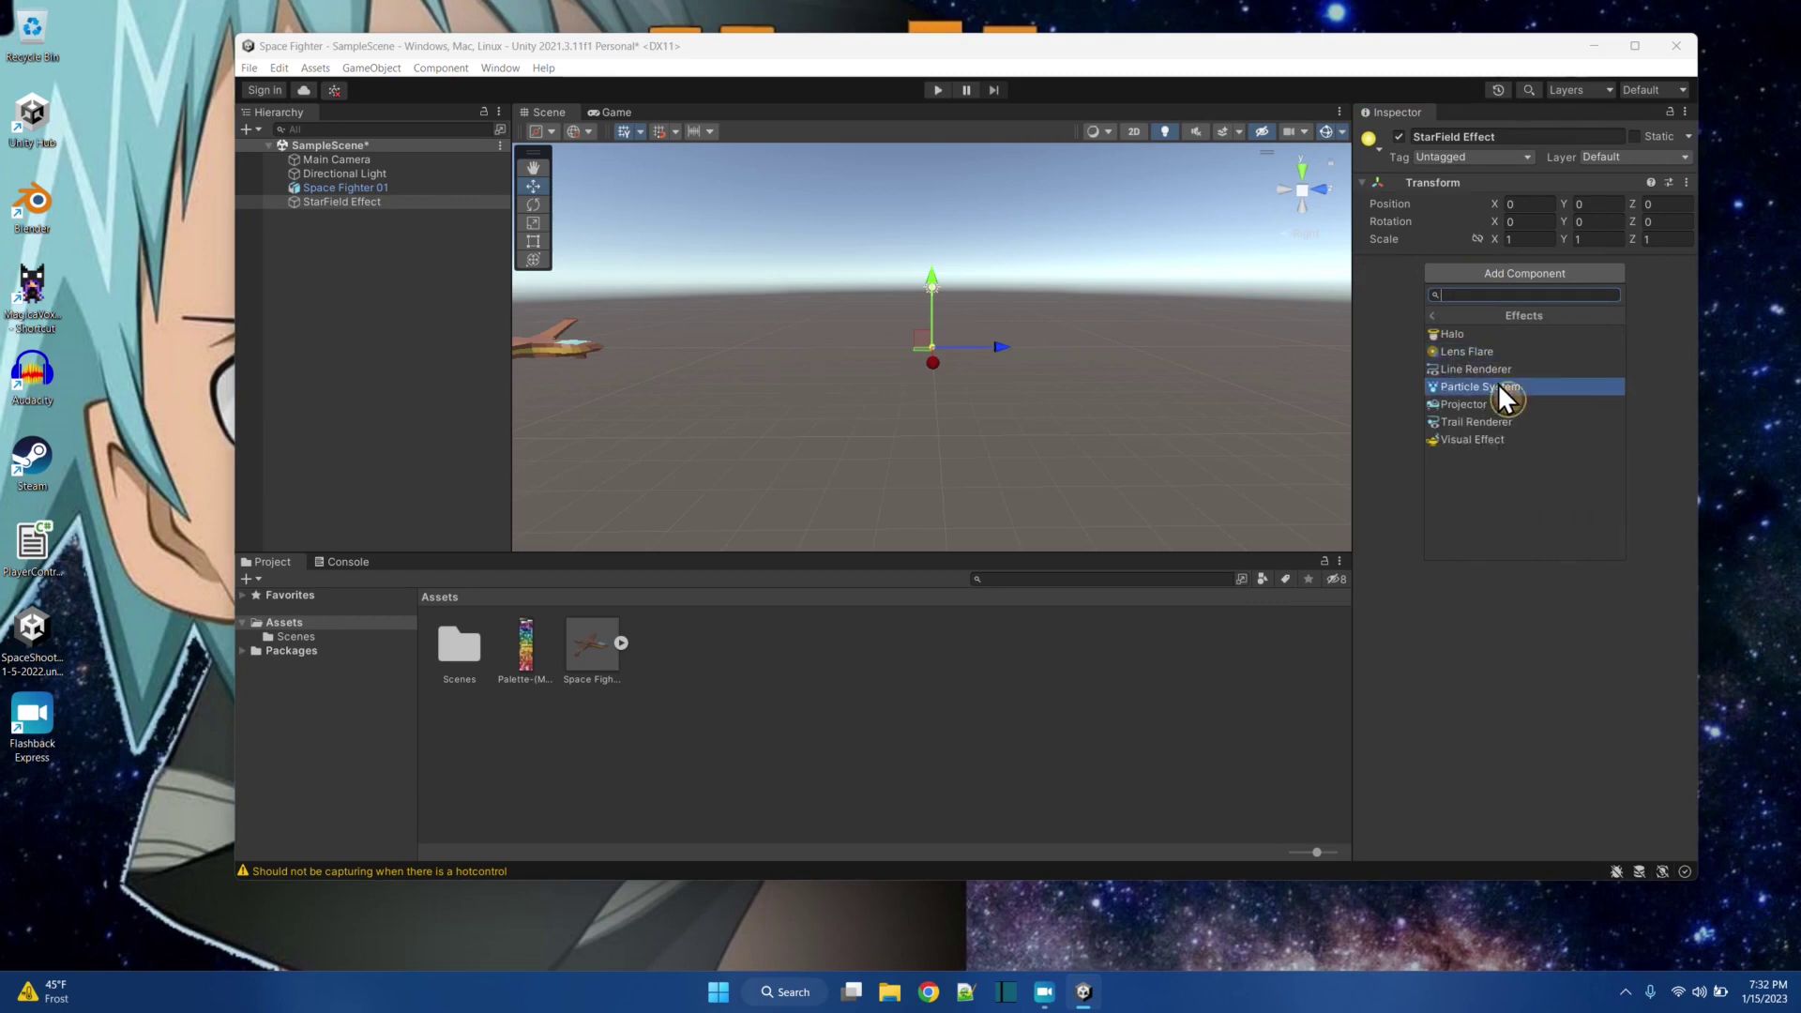
click(1497, 384)
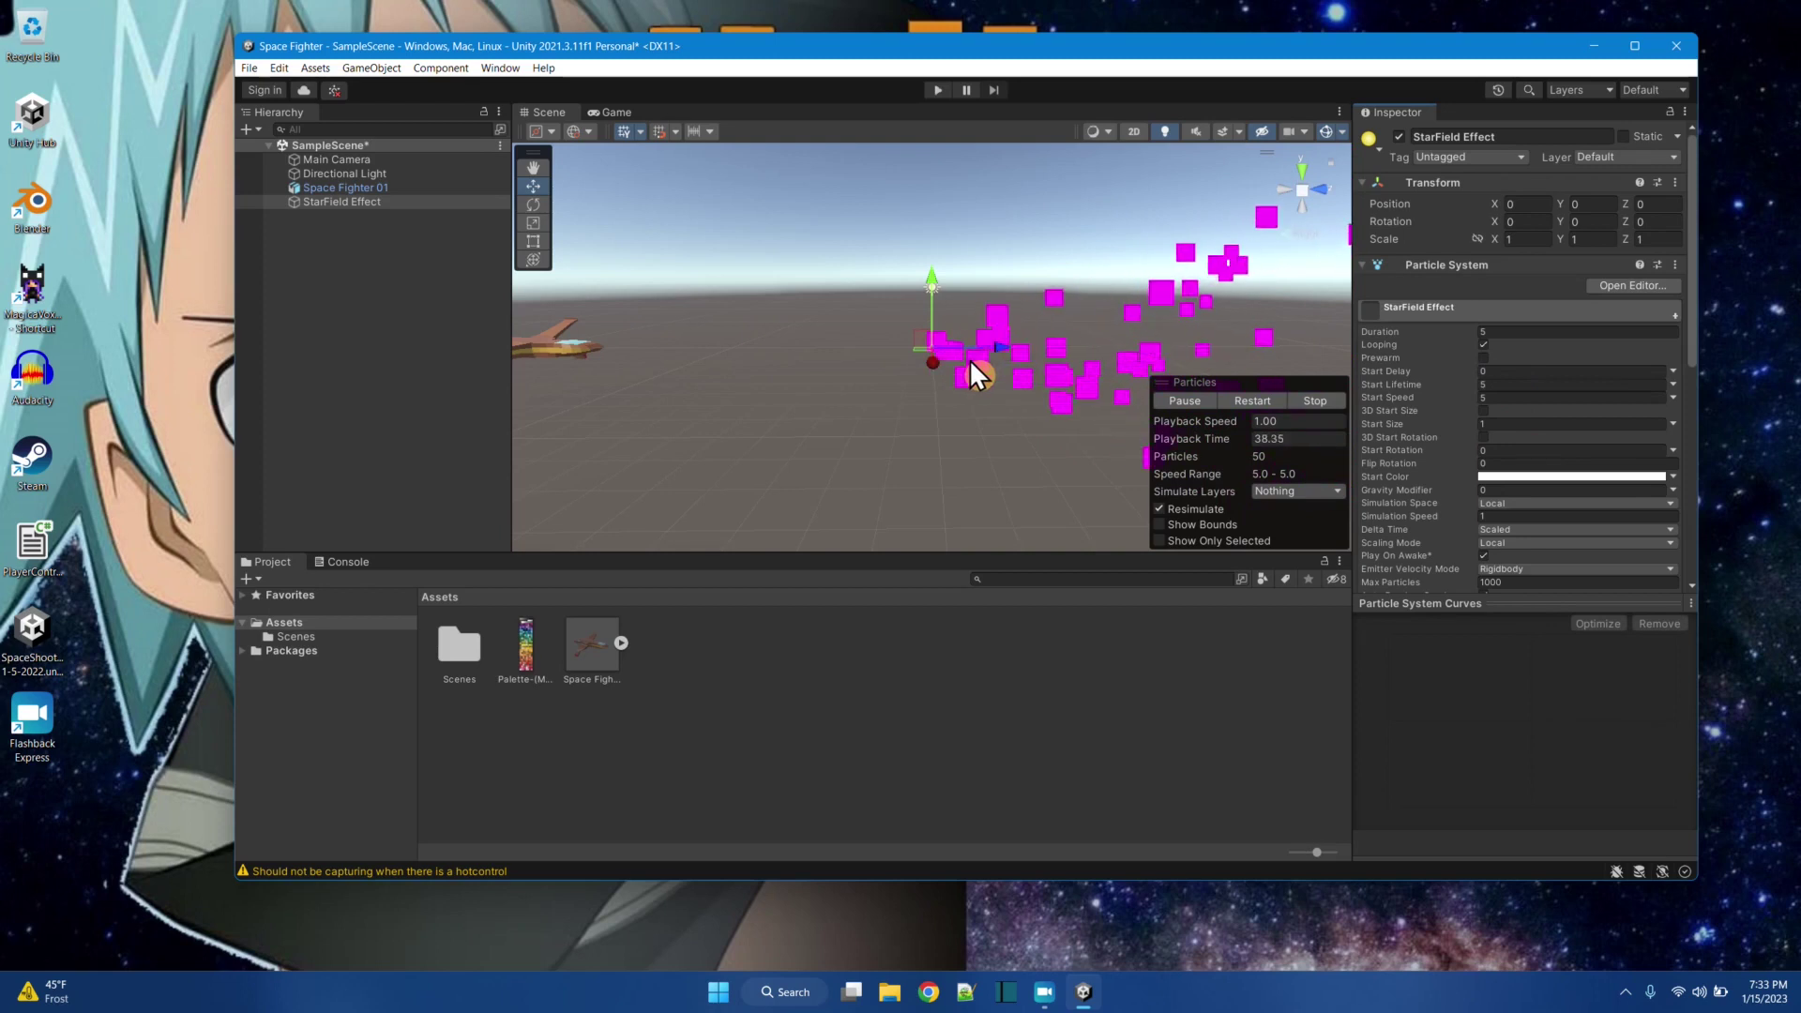
scroll(1485, 423, down, 10)
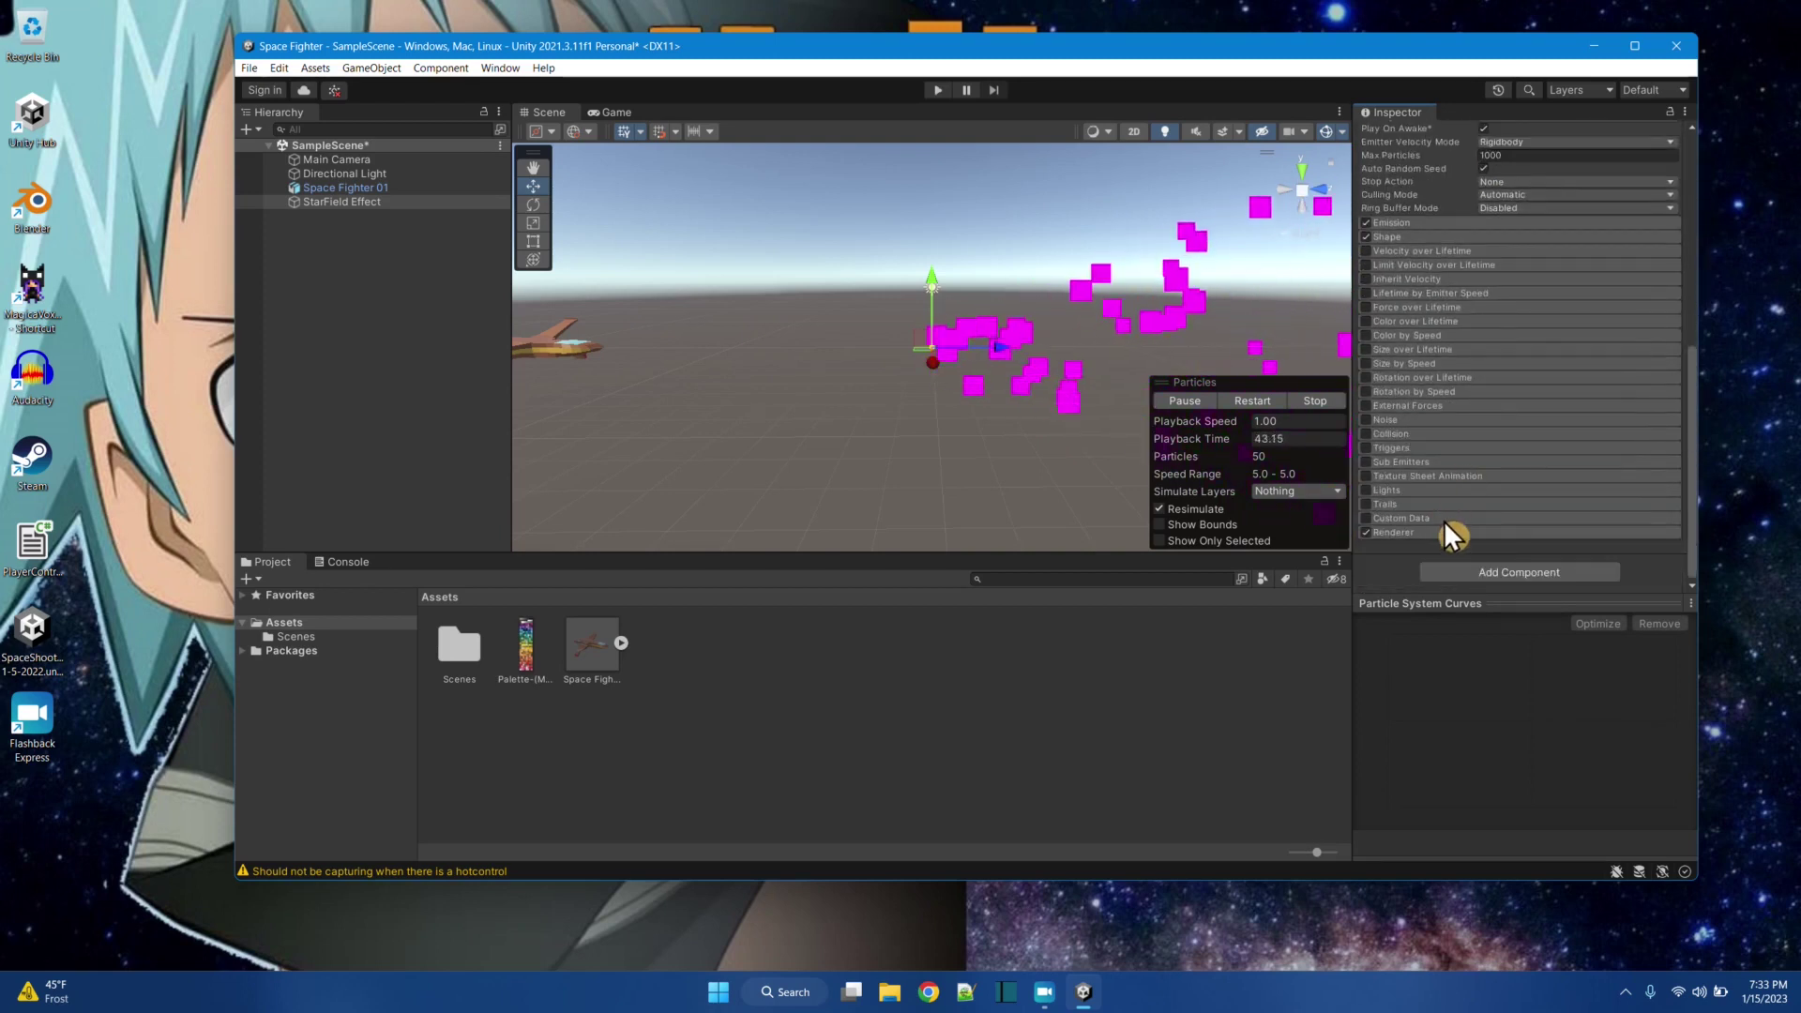
Step: Expand the Renderer module and maximize the editor with a wider Inspector
click(1450, 533)
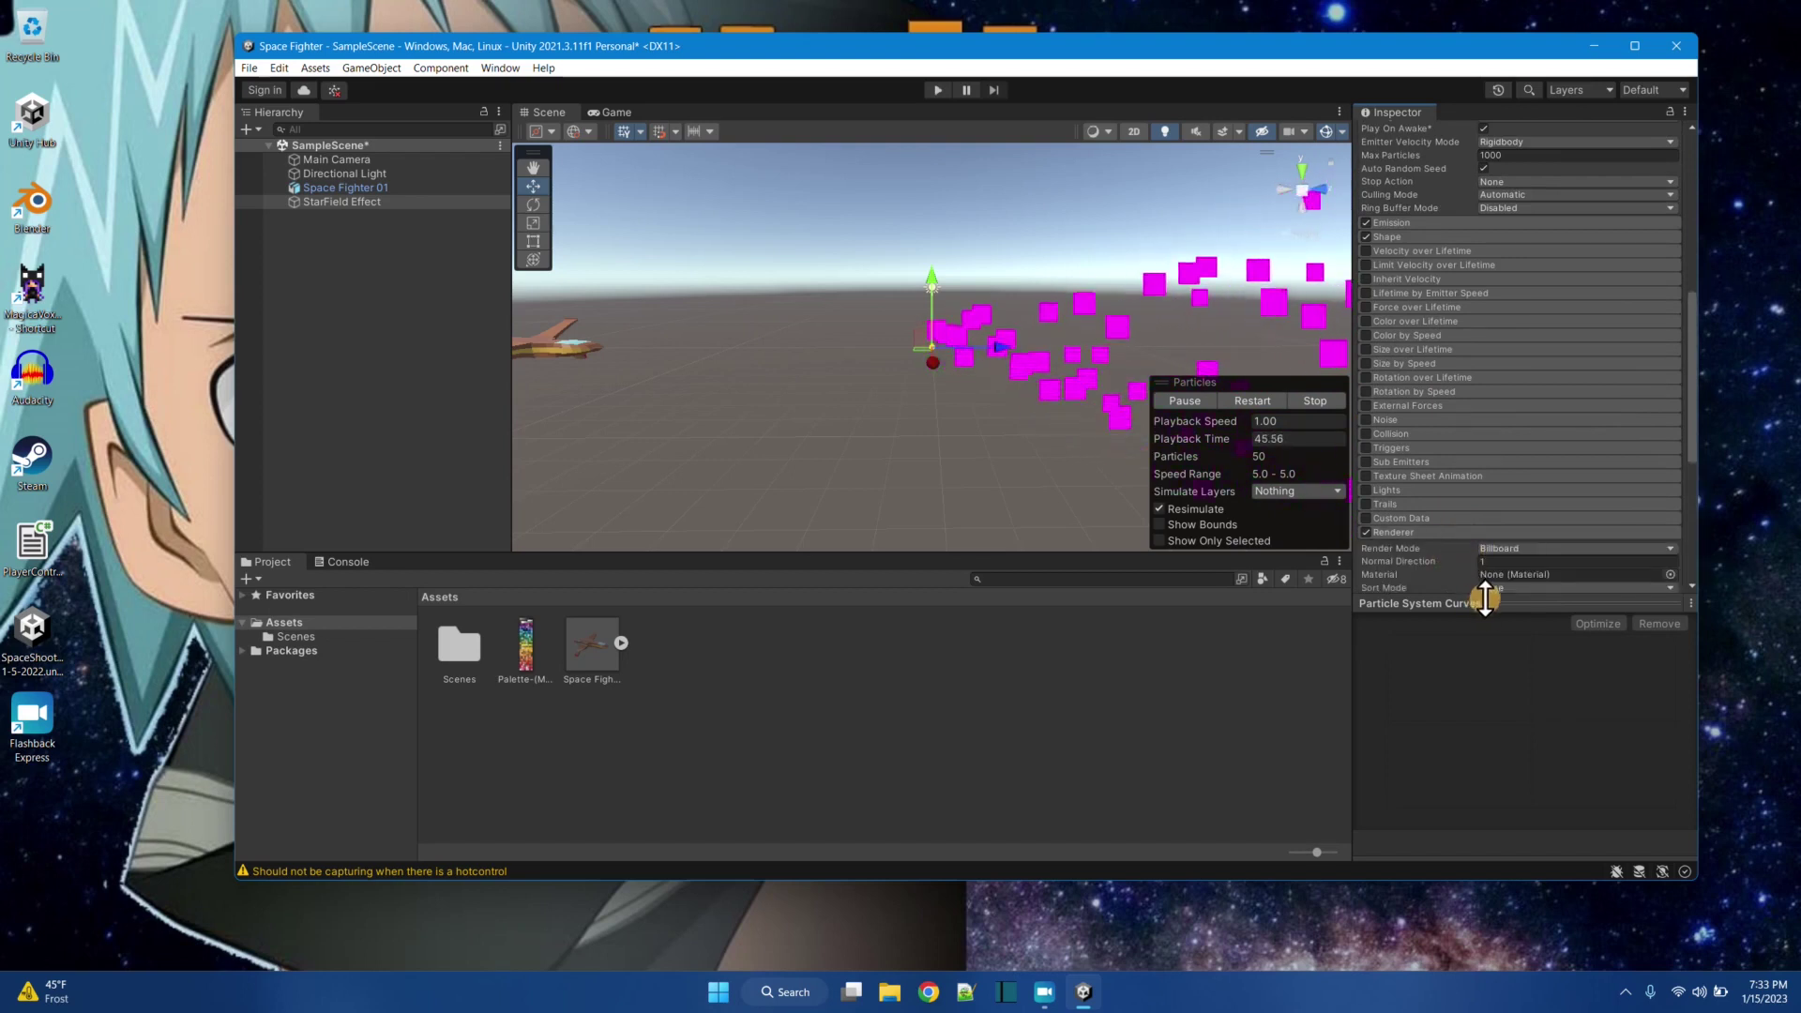
click(1635, 45)
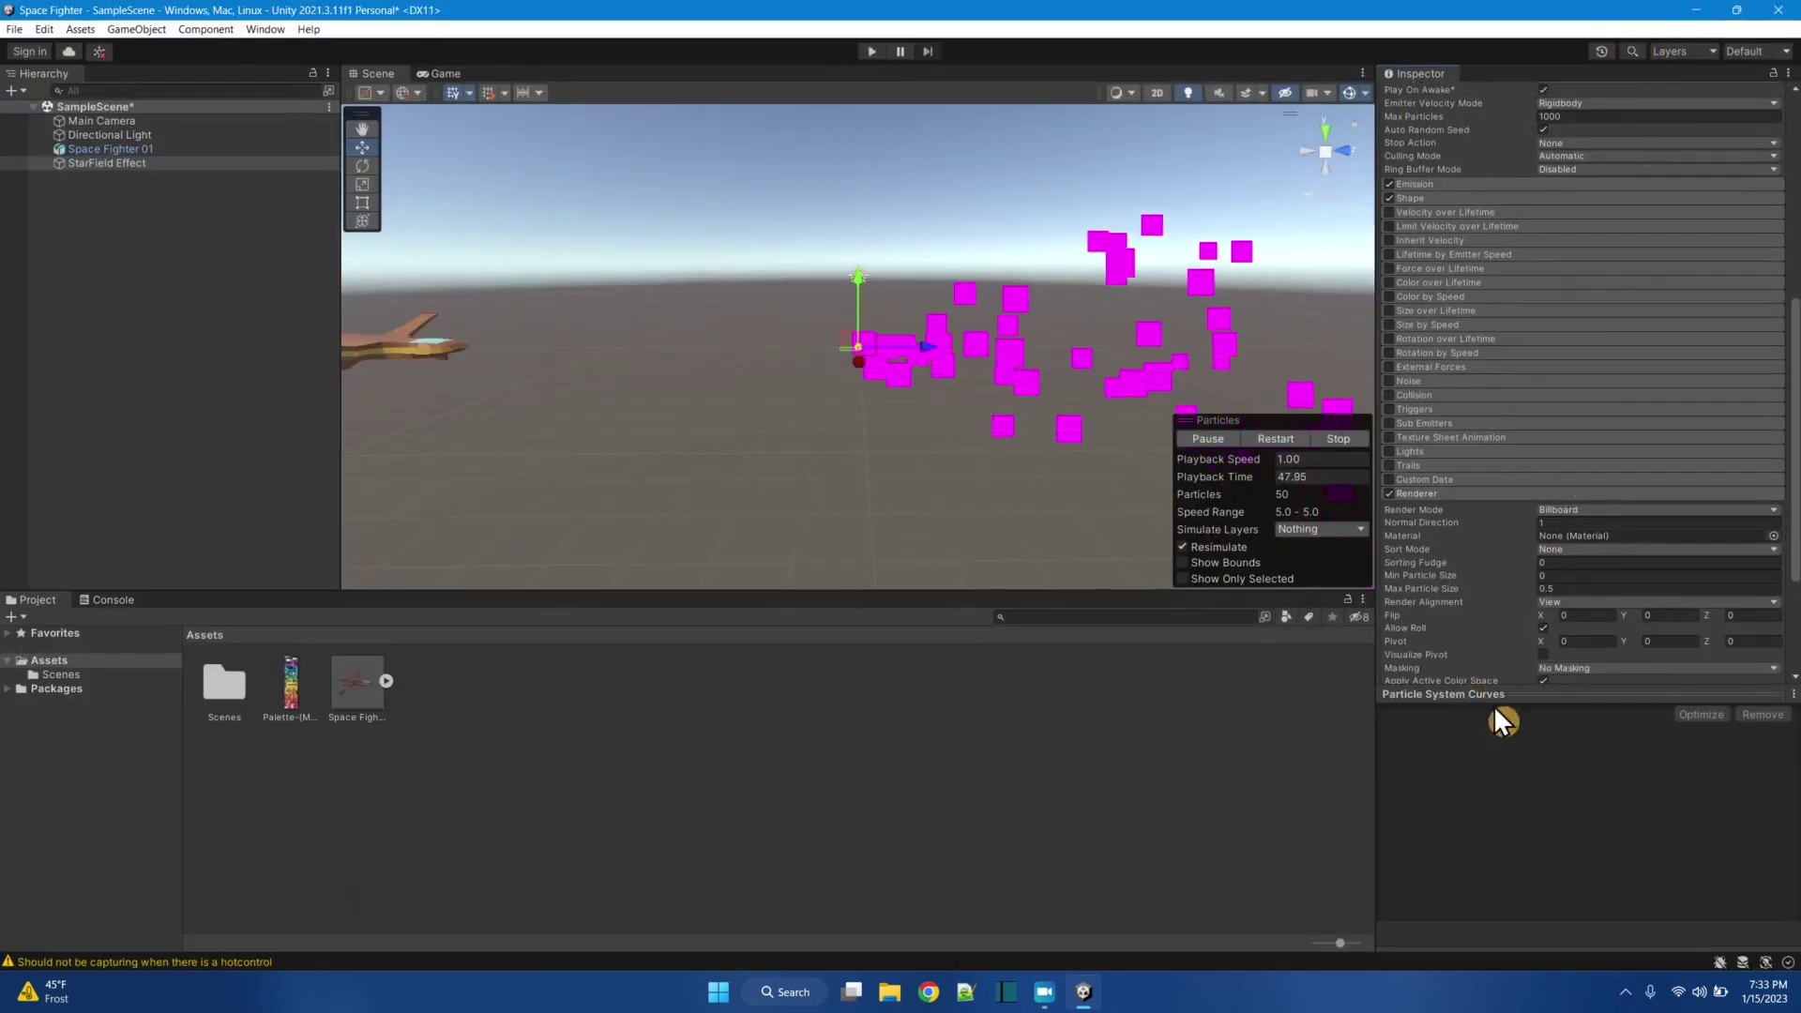
drag(1377, 509, 1273, 513)
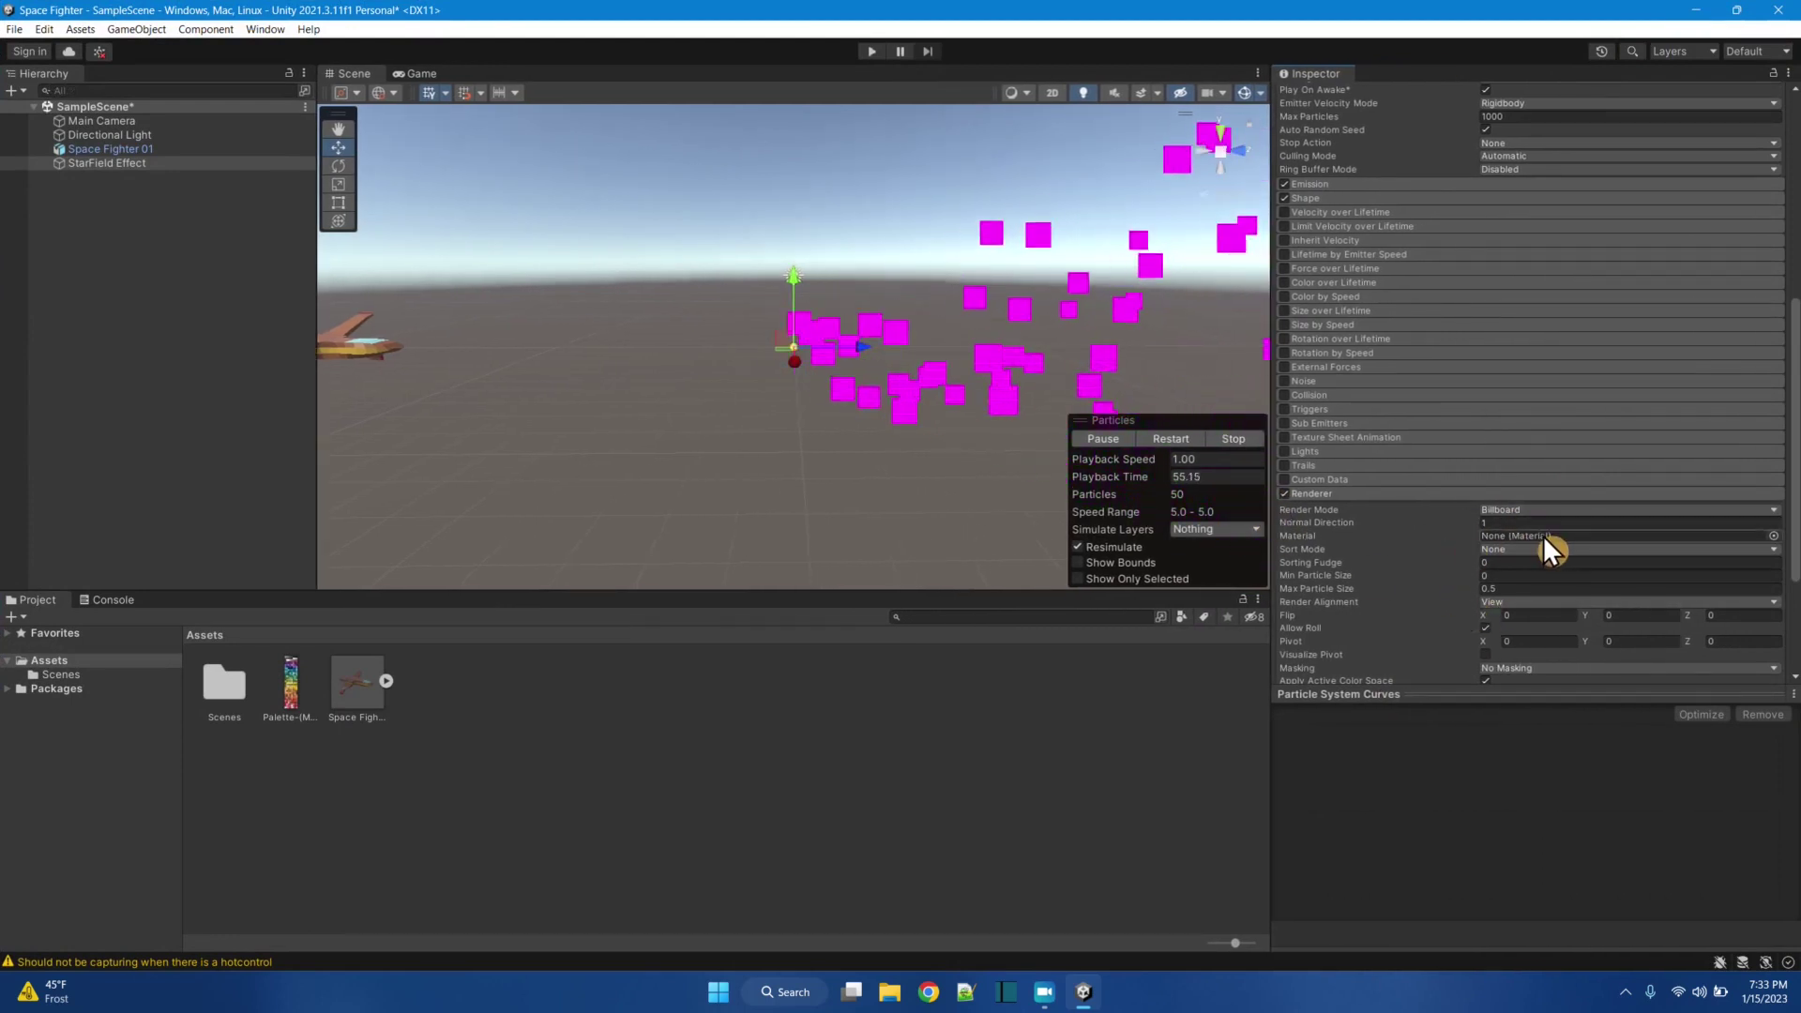
Step: Set the Renderer material to Default-ParticleSystem after comparing it with Default-Particle
click(1773, 535)
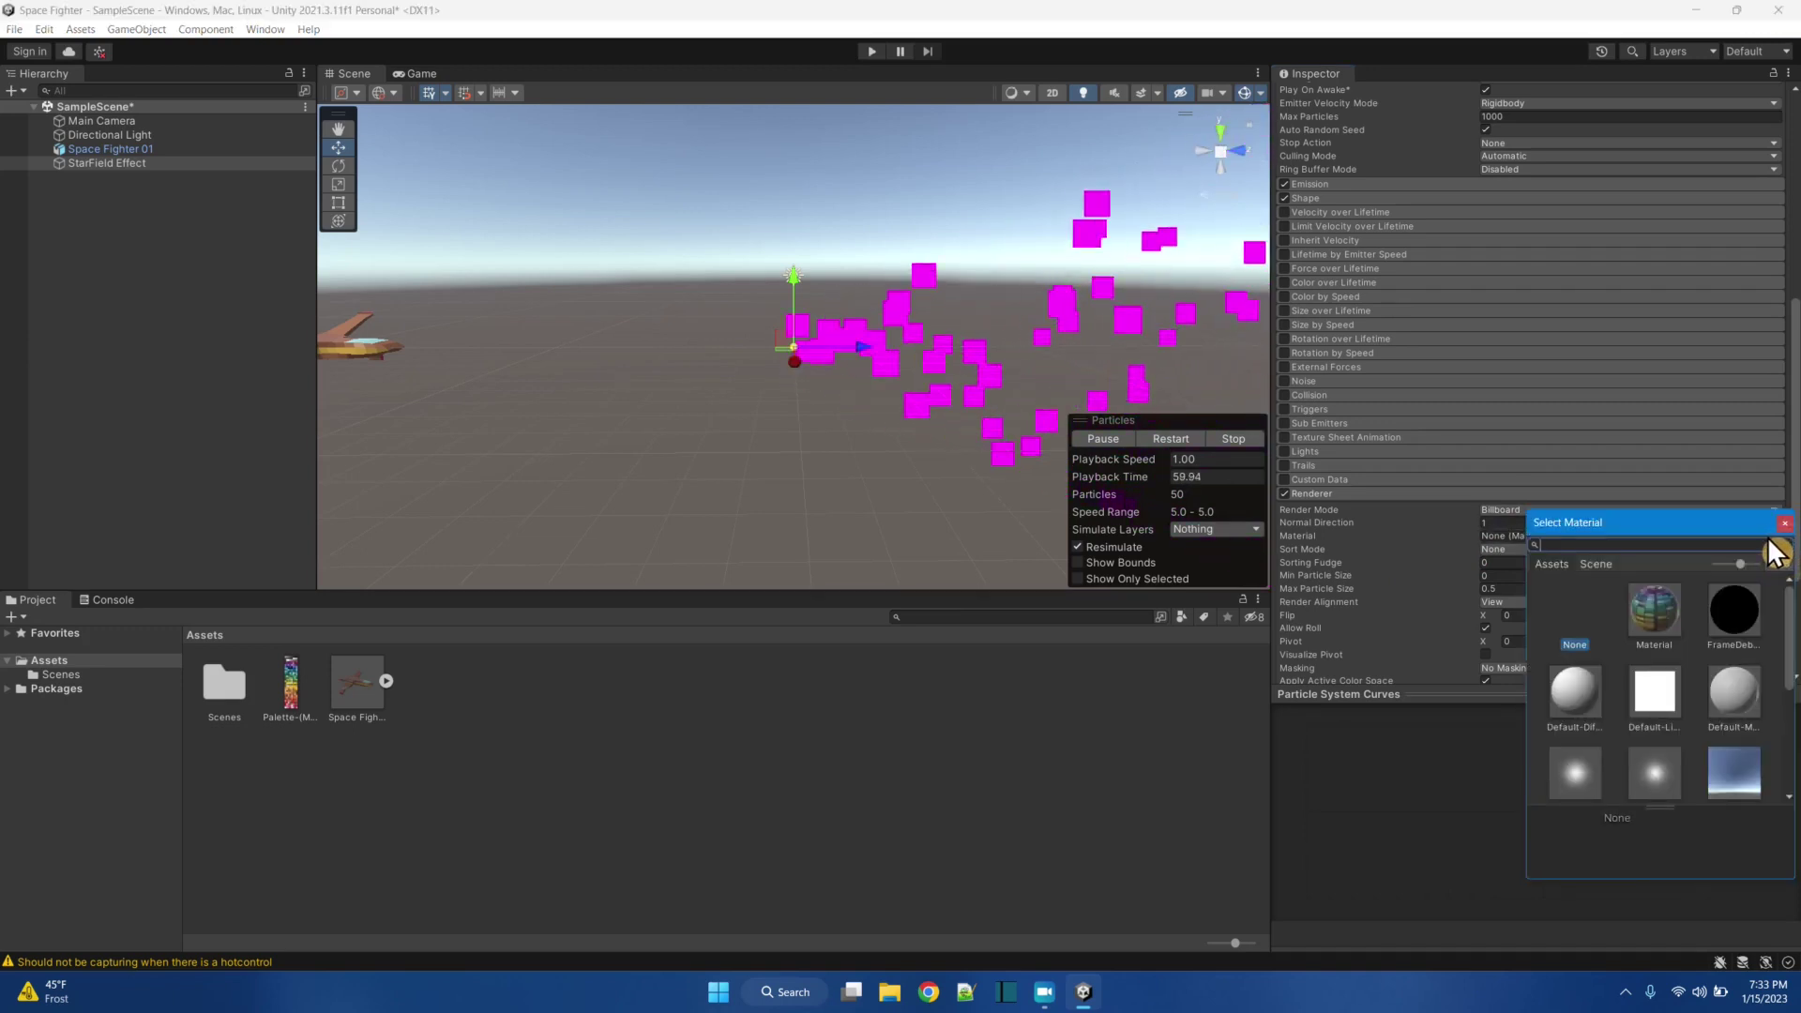
scroll(1718, 589, down, 3)
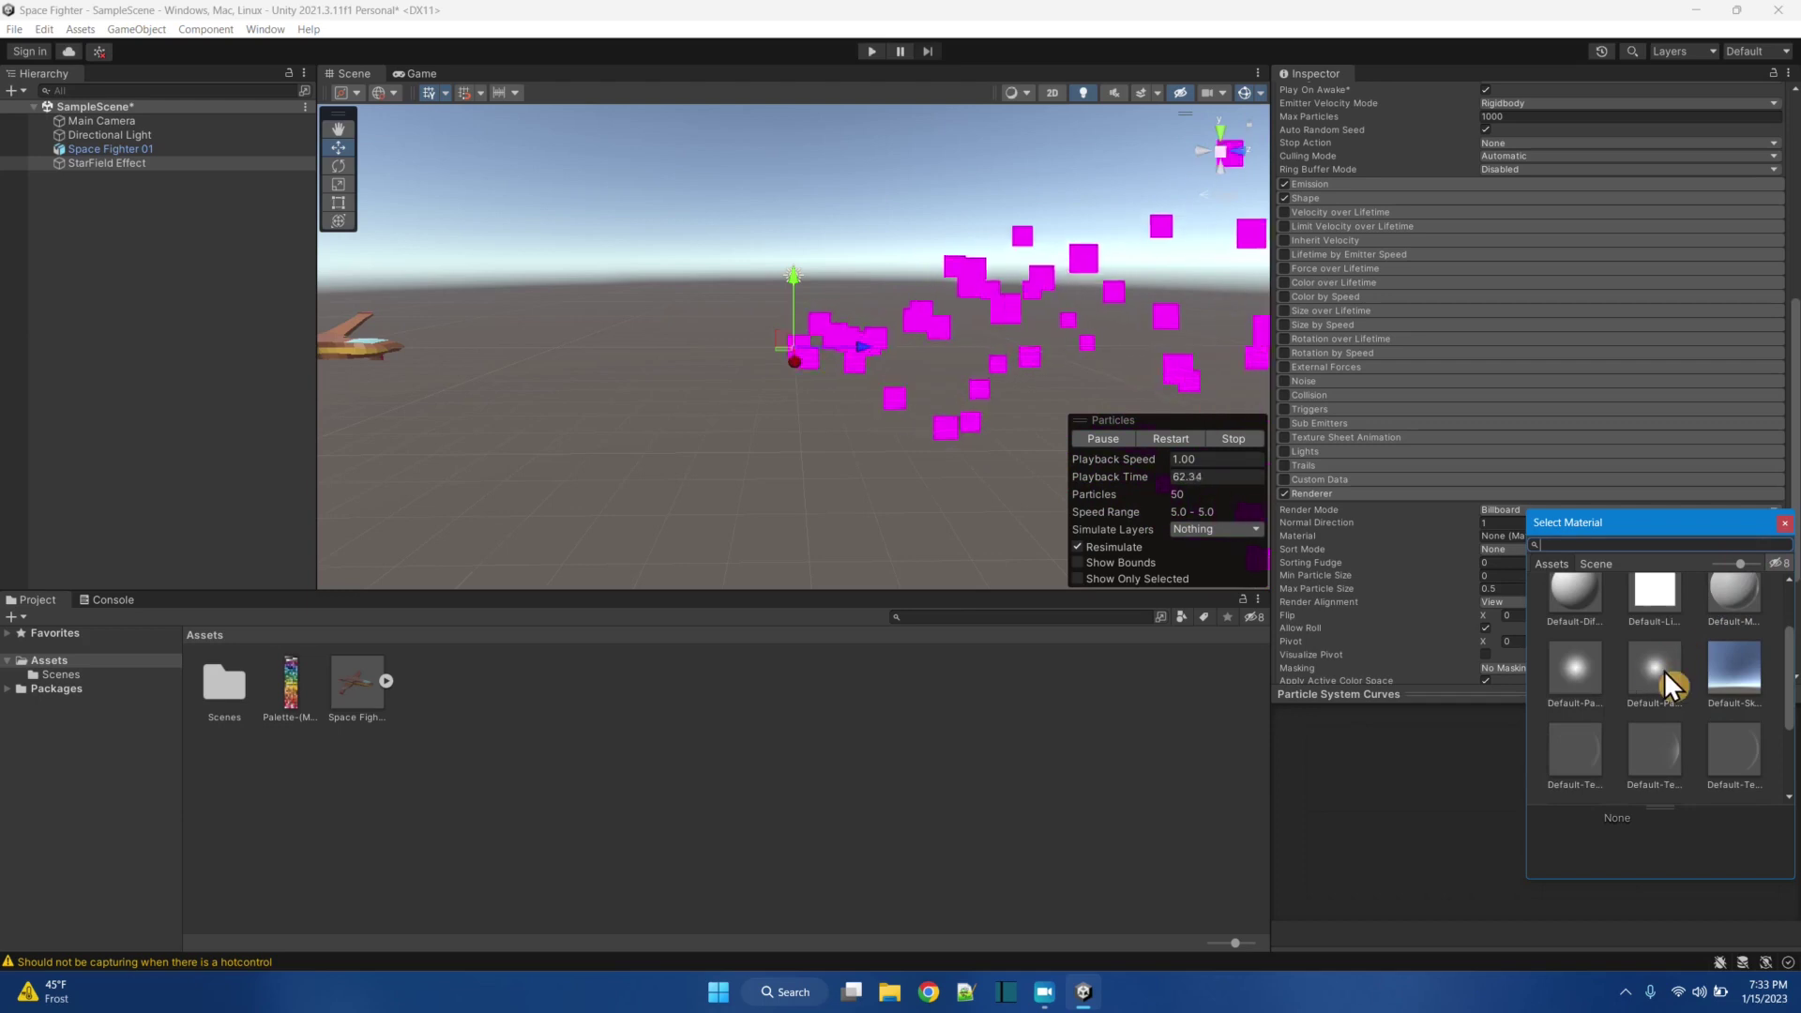
click(1664, 669)
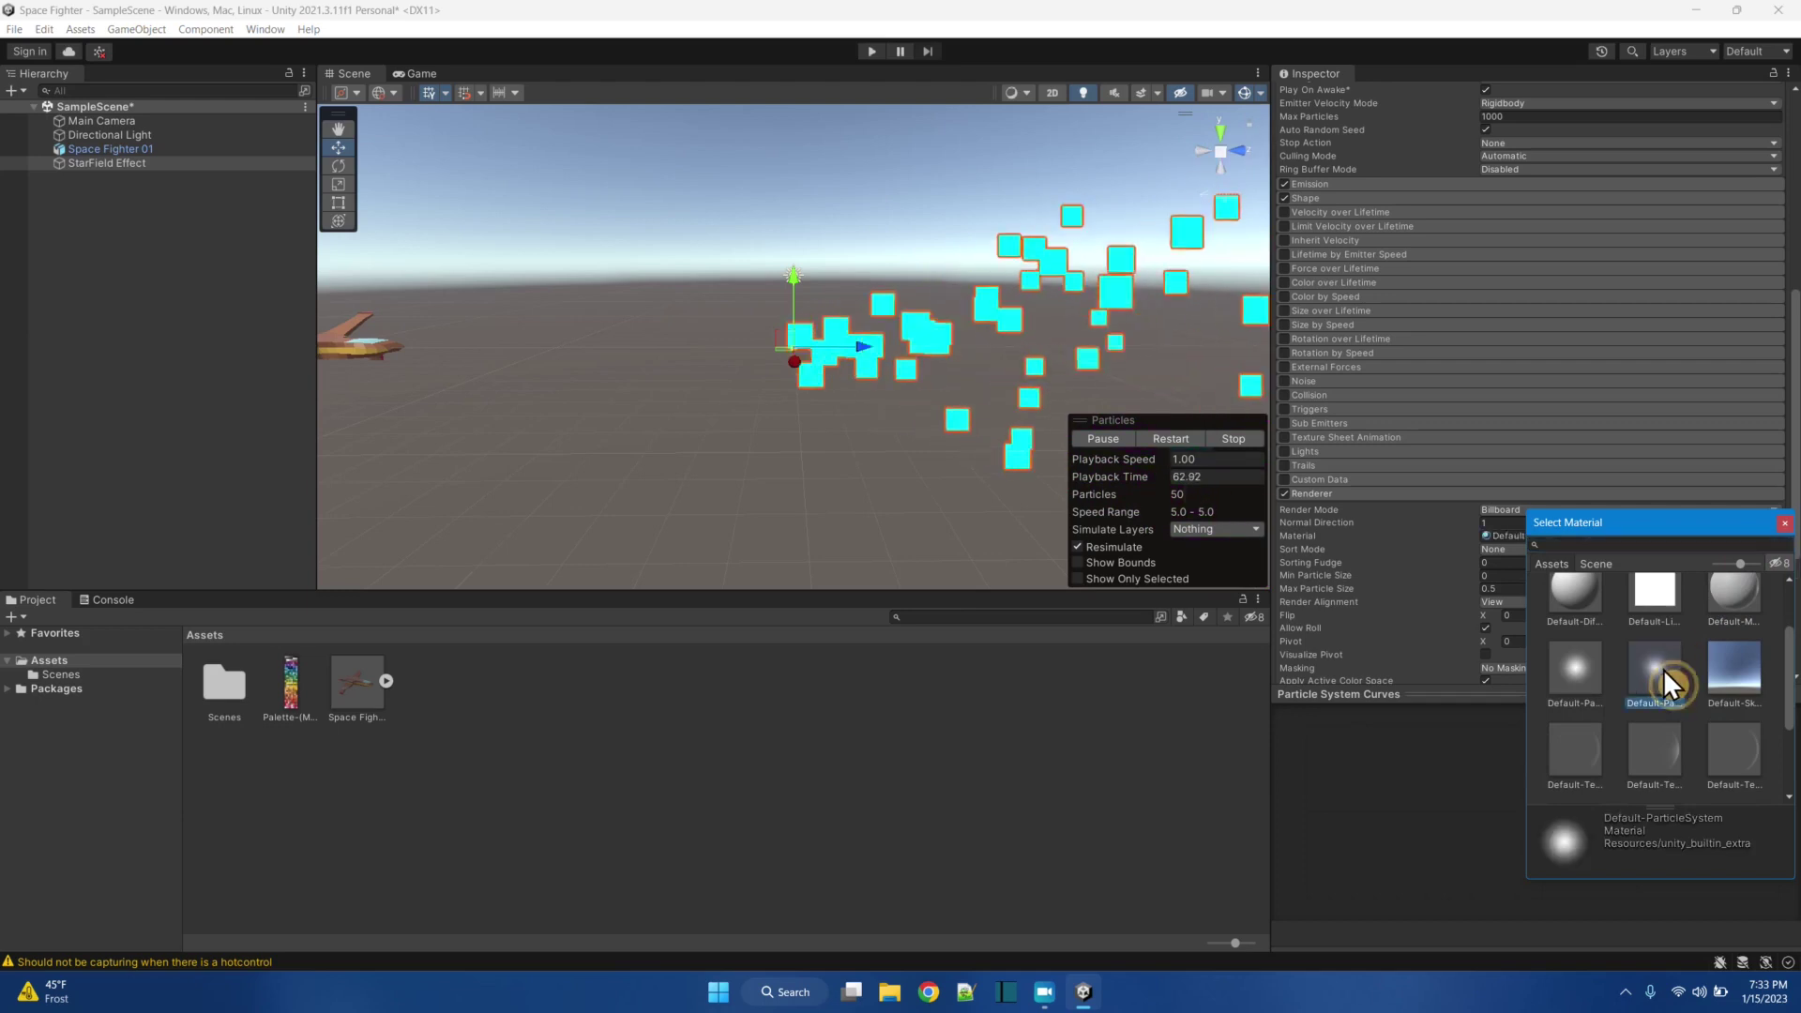
click(1580, 668)
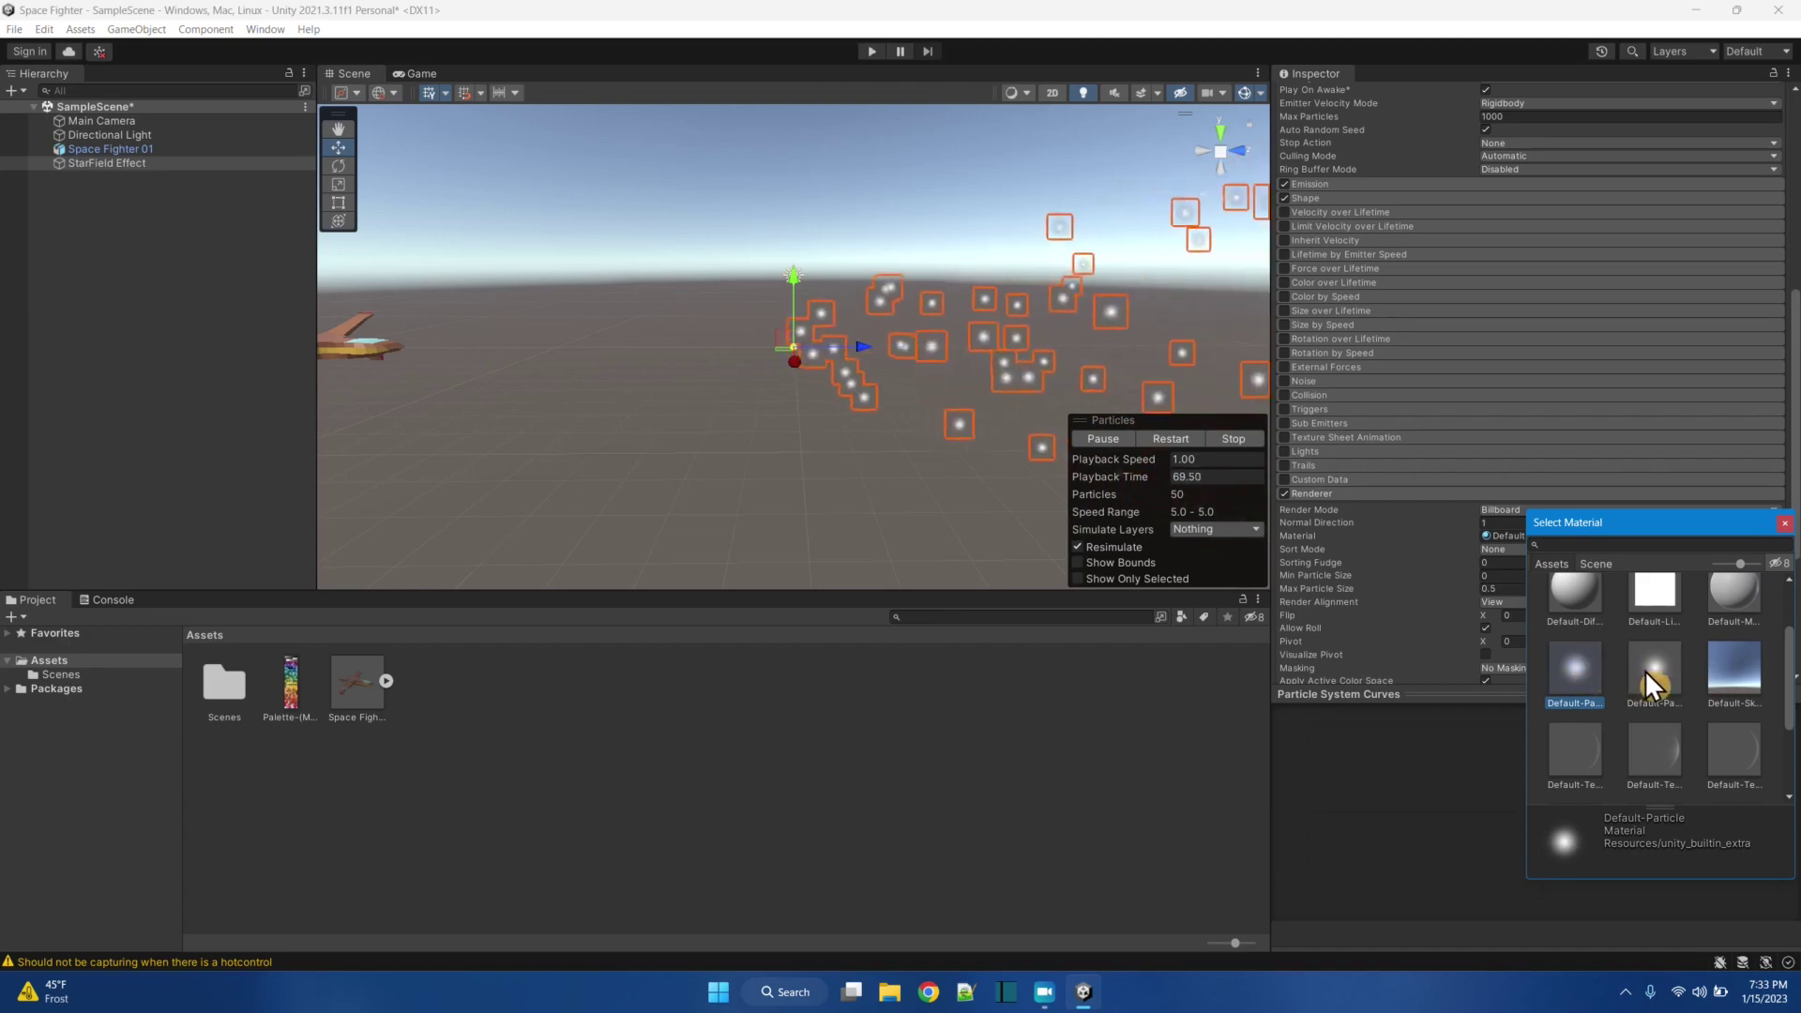
click(1645, 670)
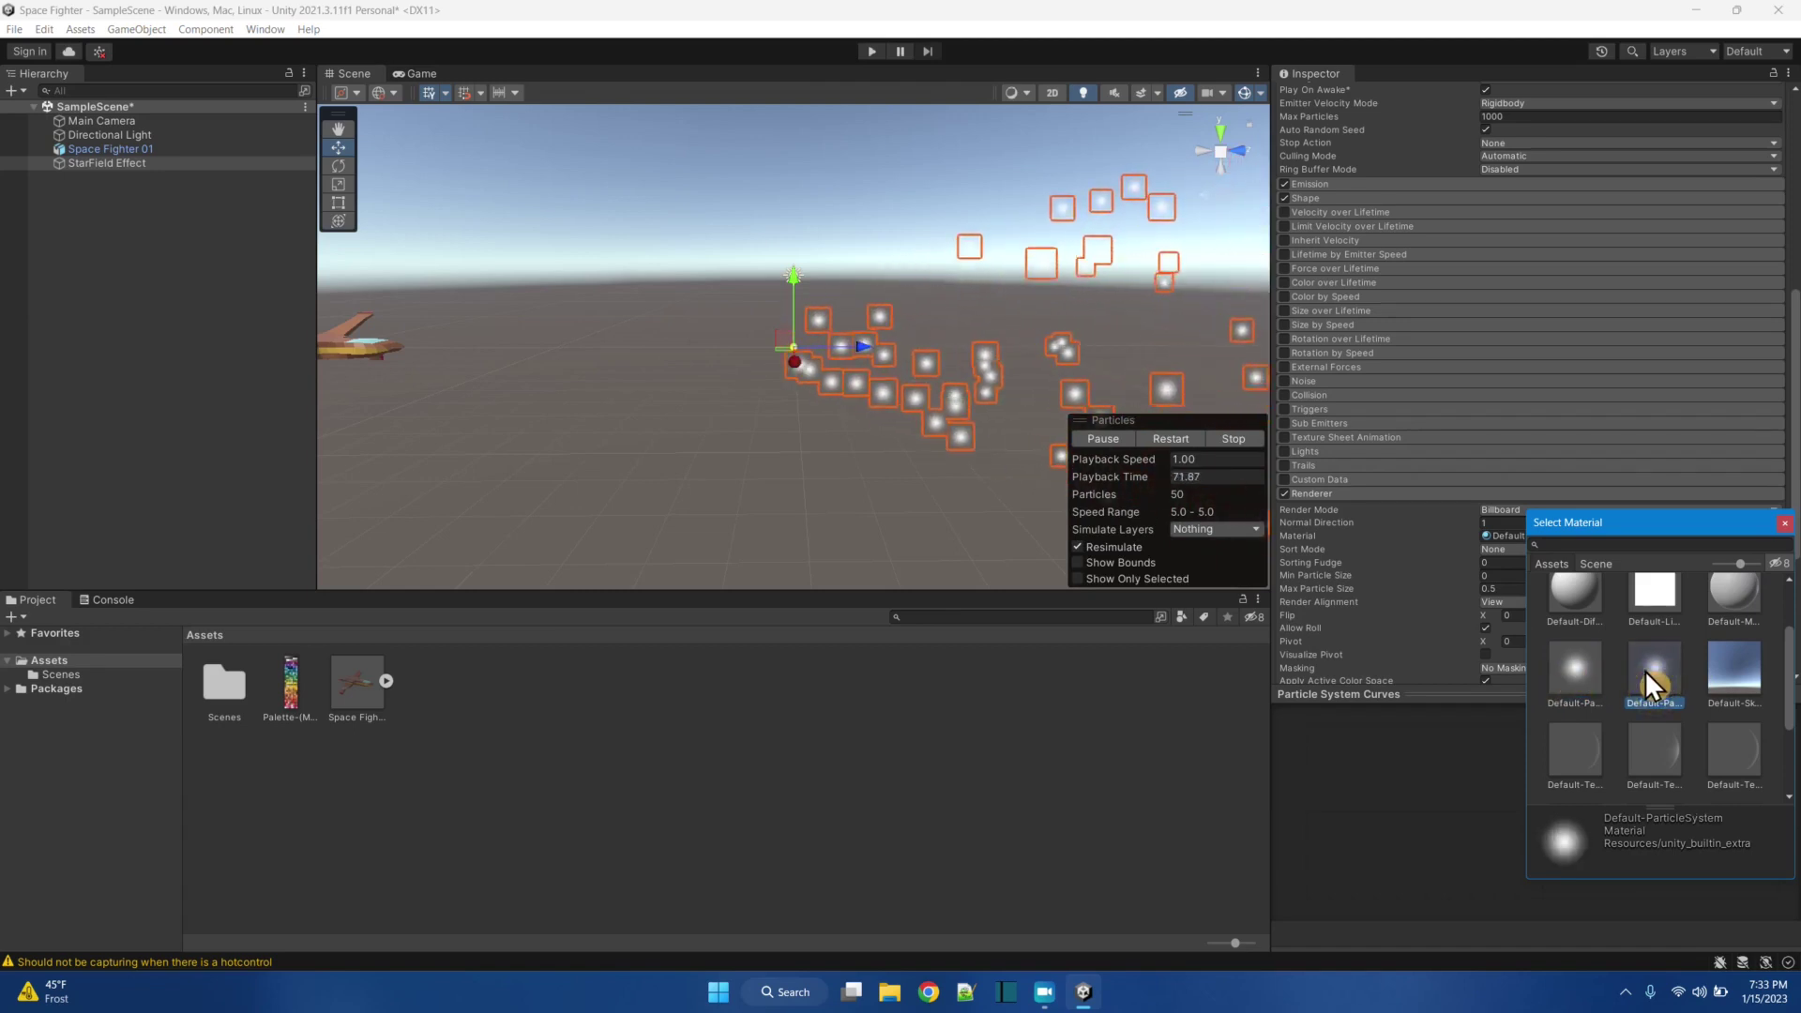
click(1569, 661)
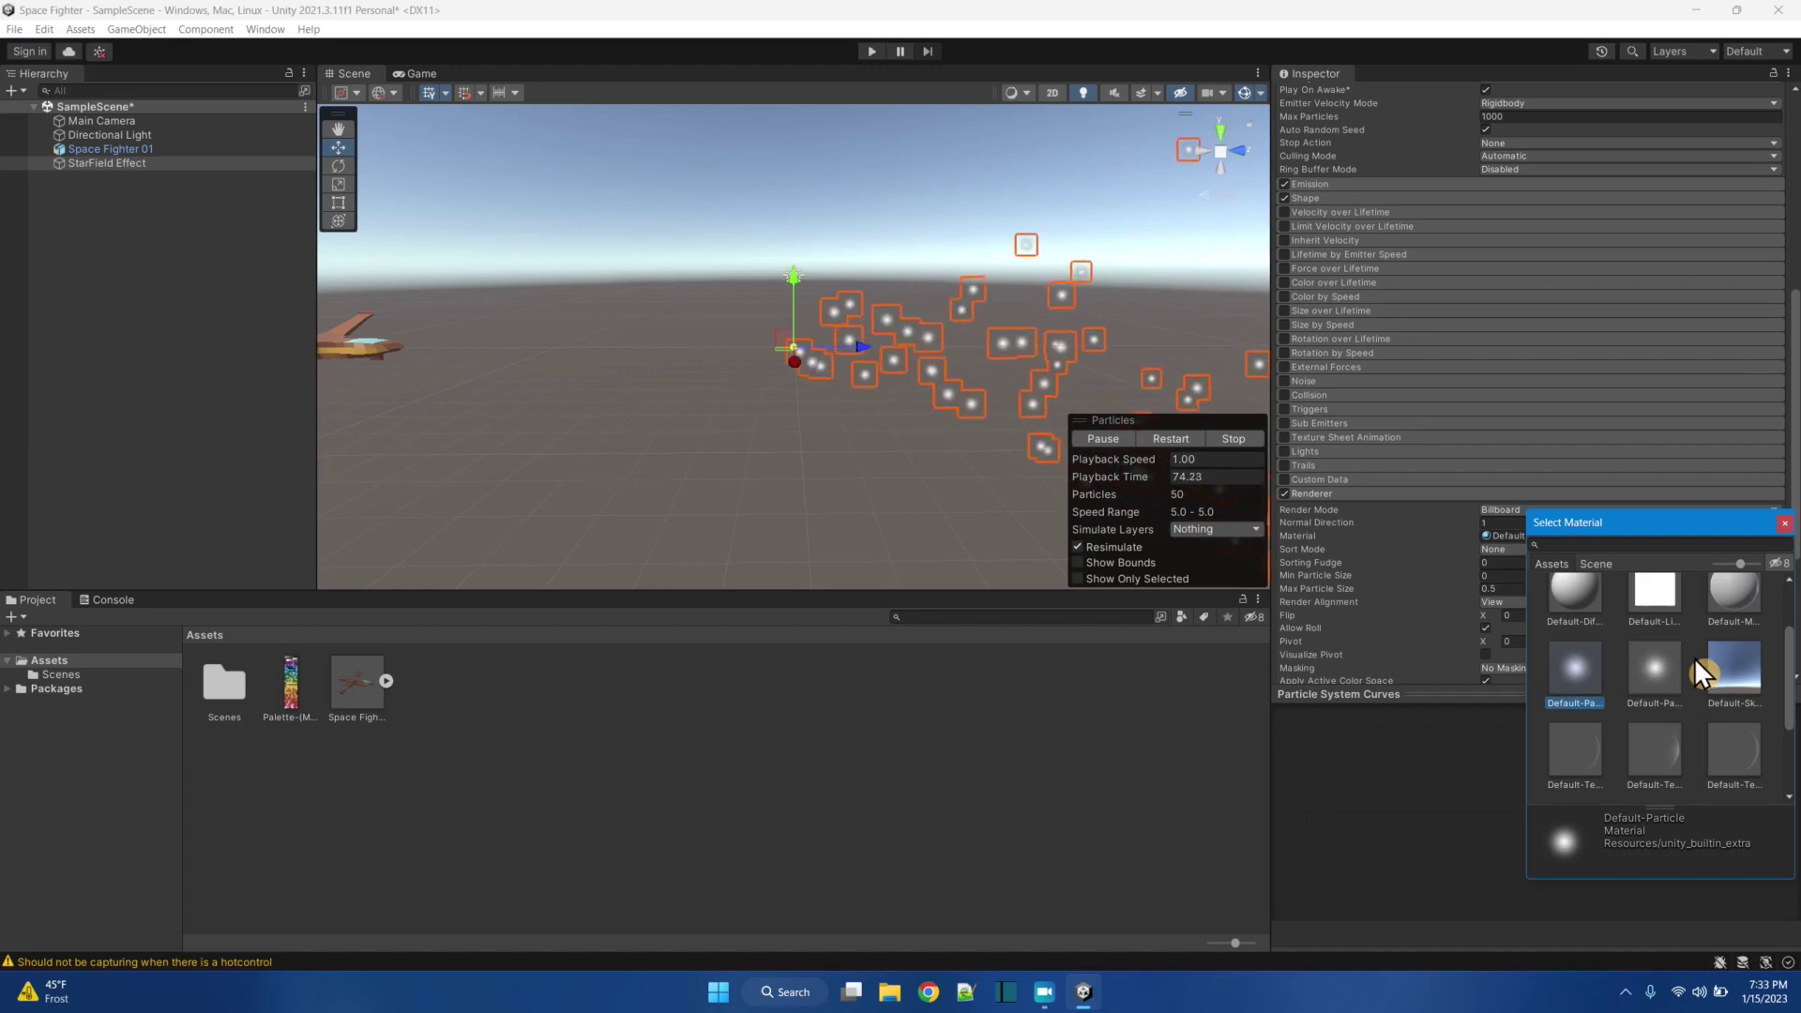
click(1647, 677)
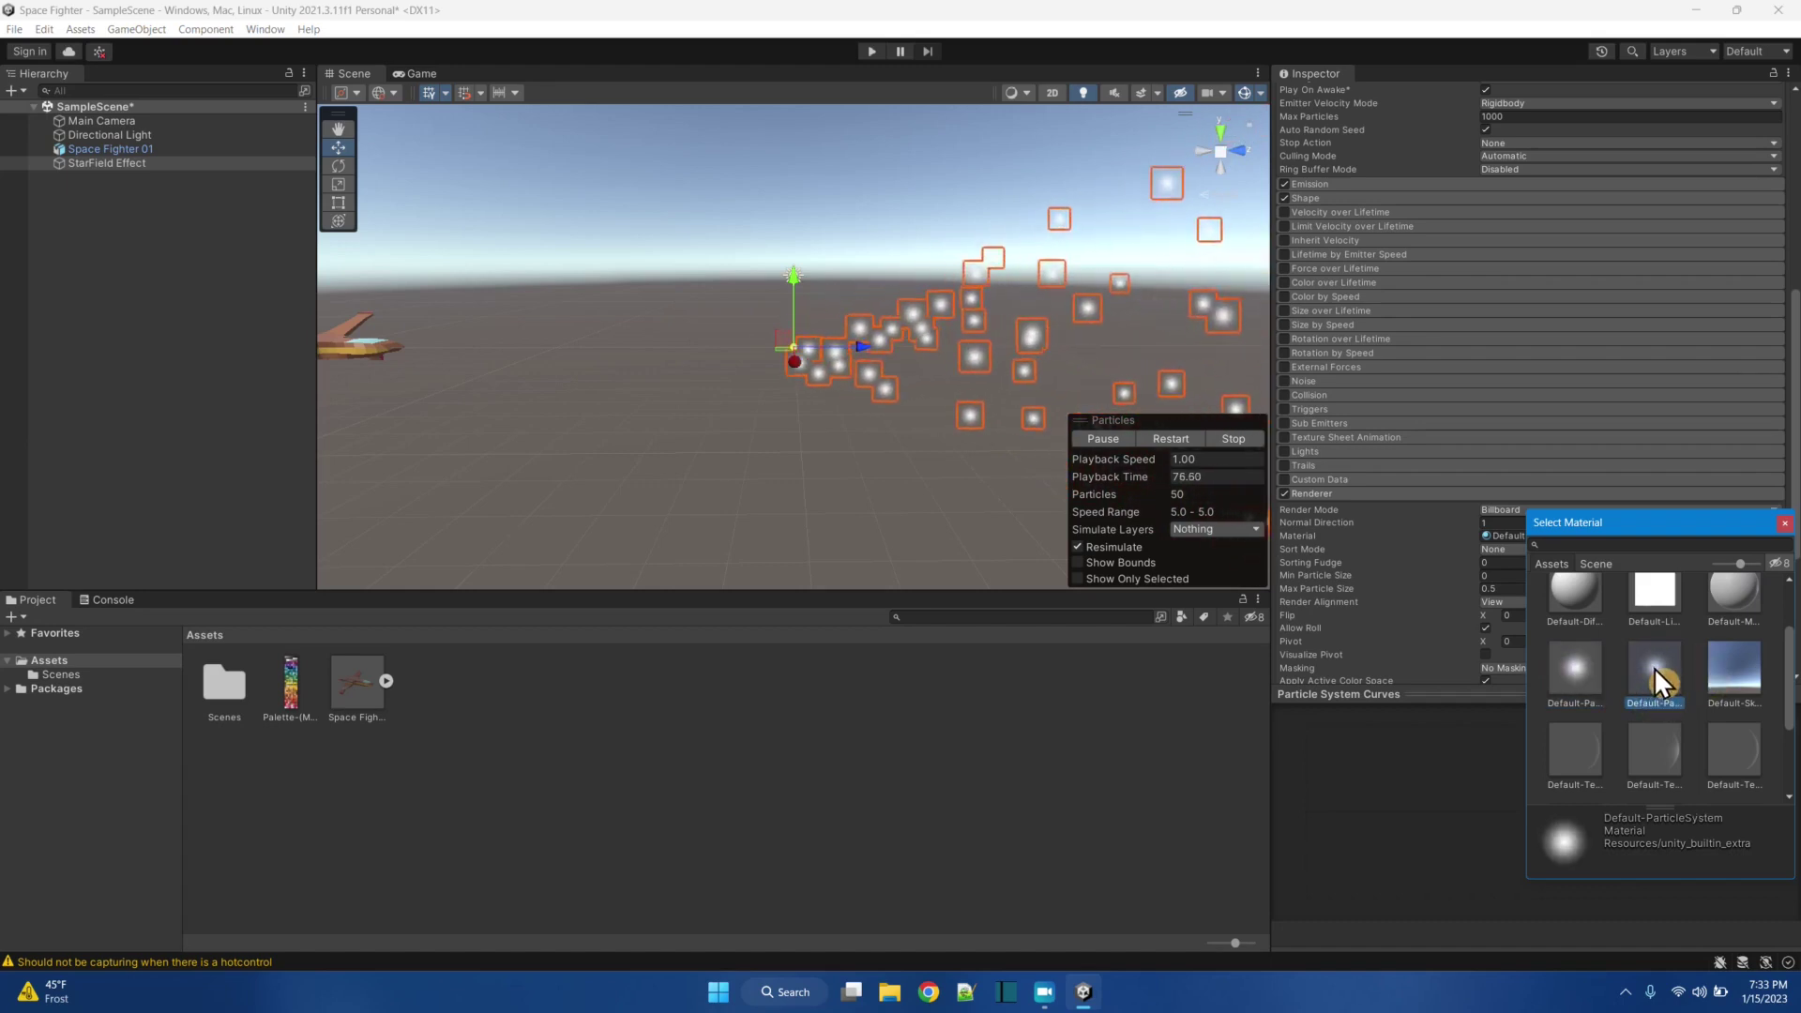
double_click(1657, 666)
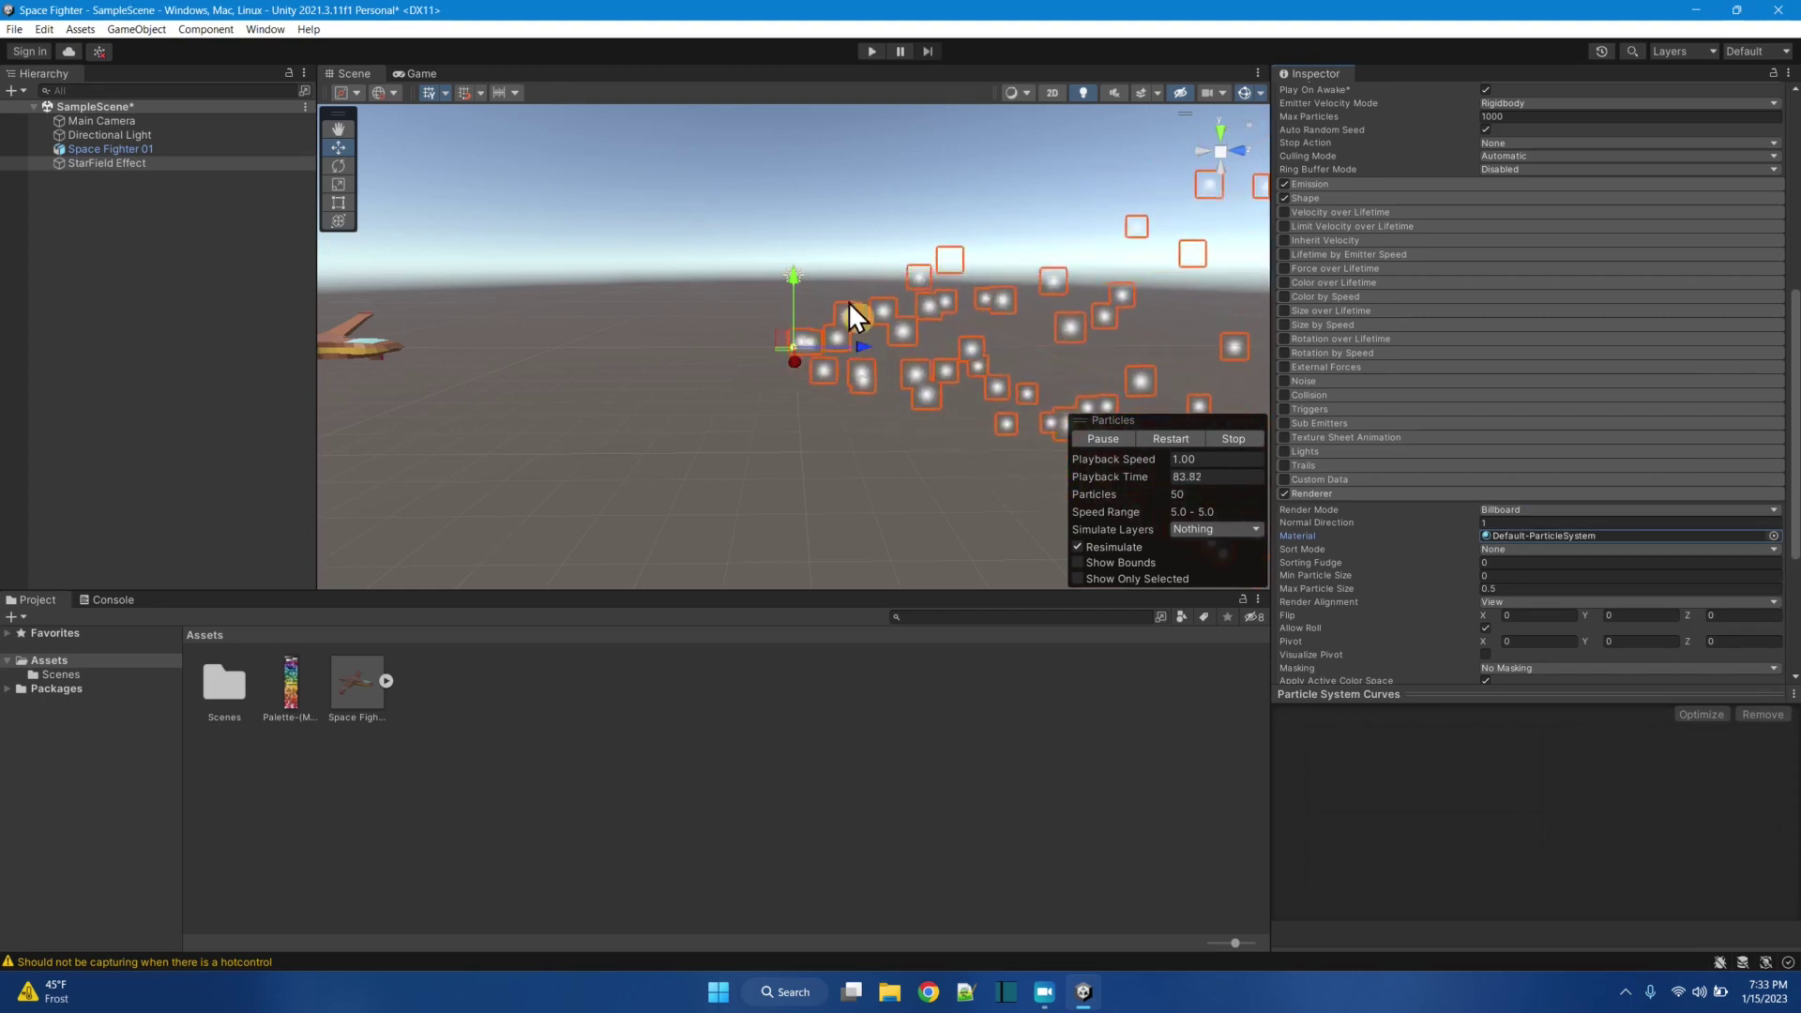
Step: Review the Scene view's Gizmos dropdown options
click(1259, 94)
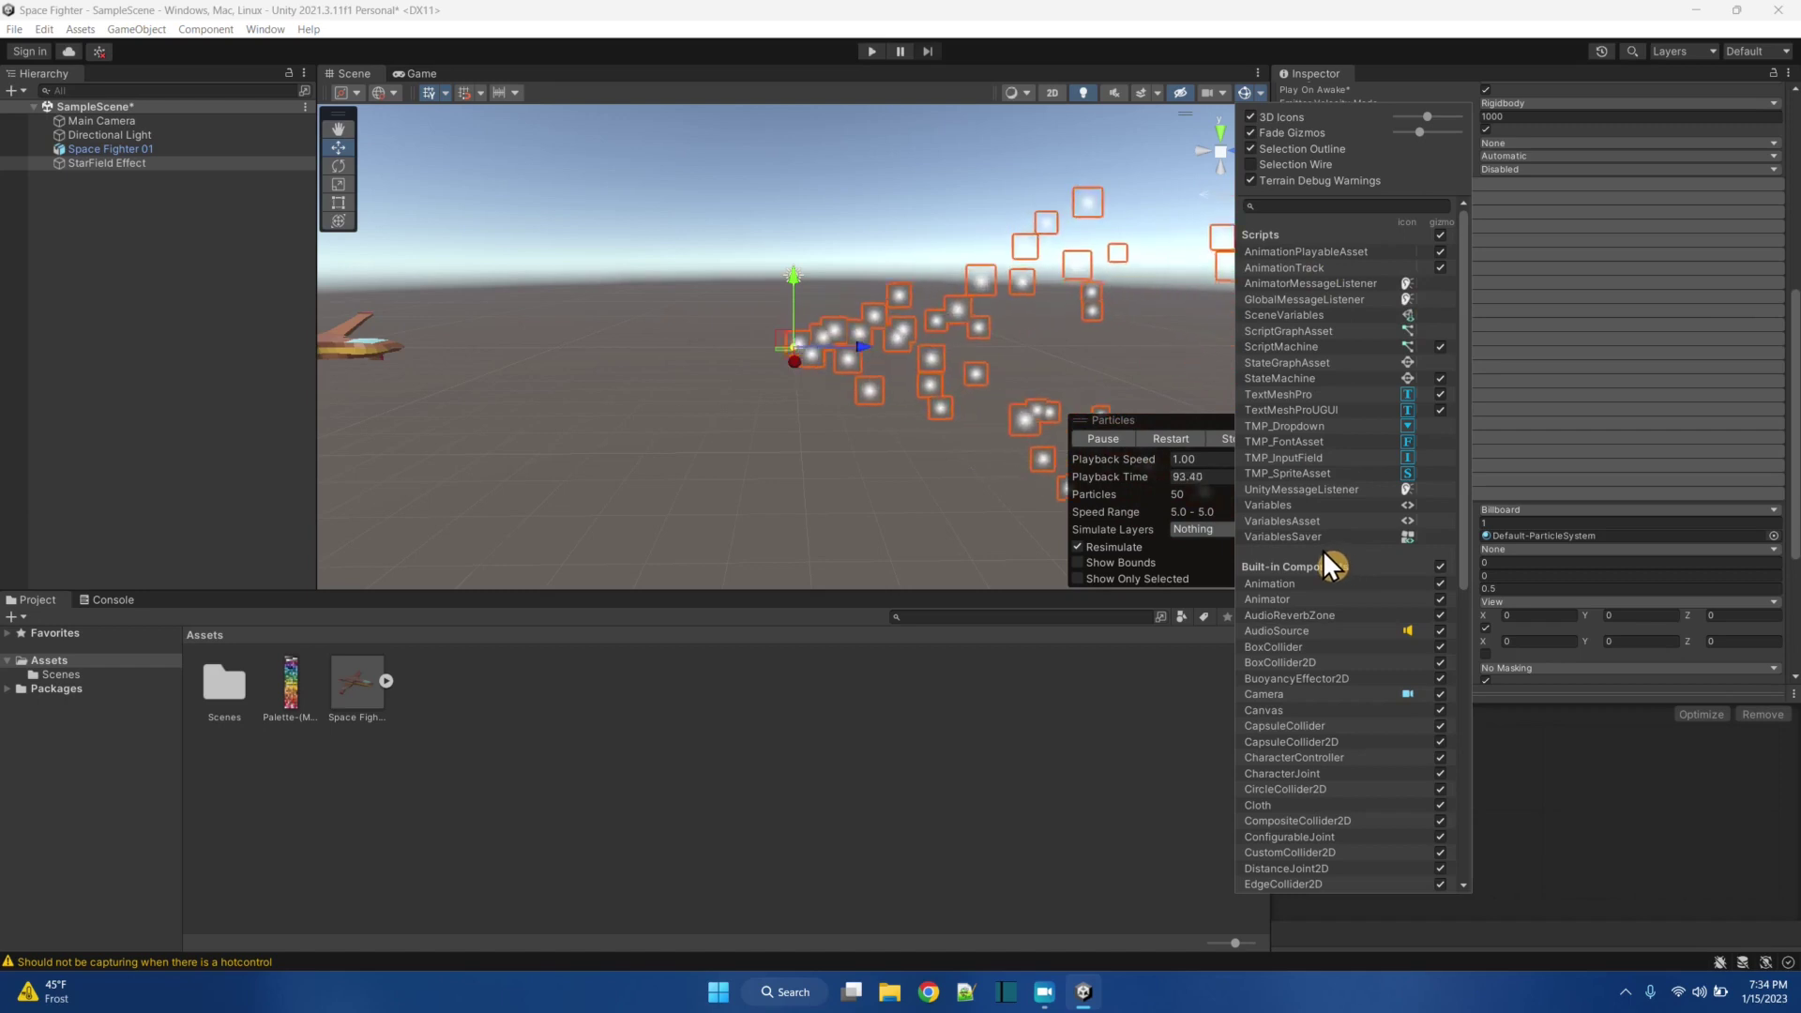
scroll(1336, 621, down, 5)
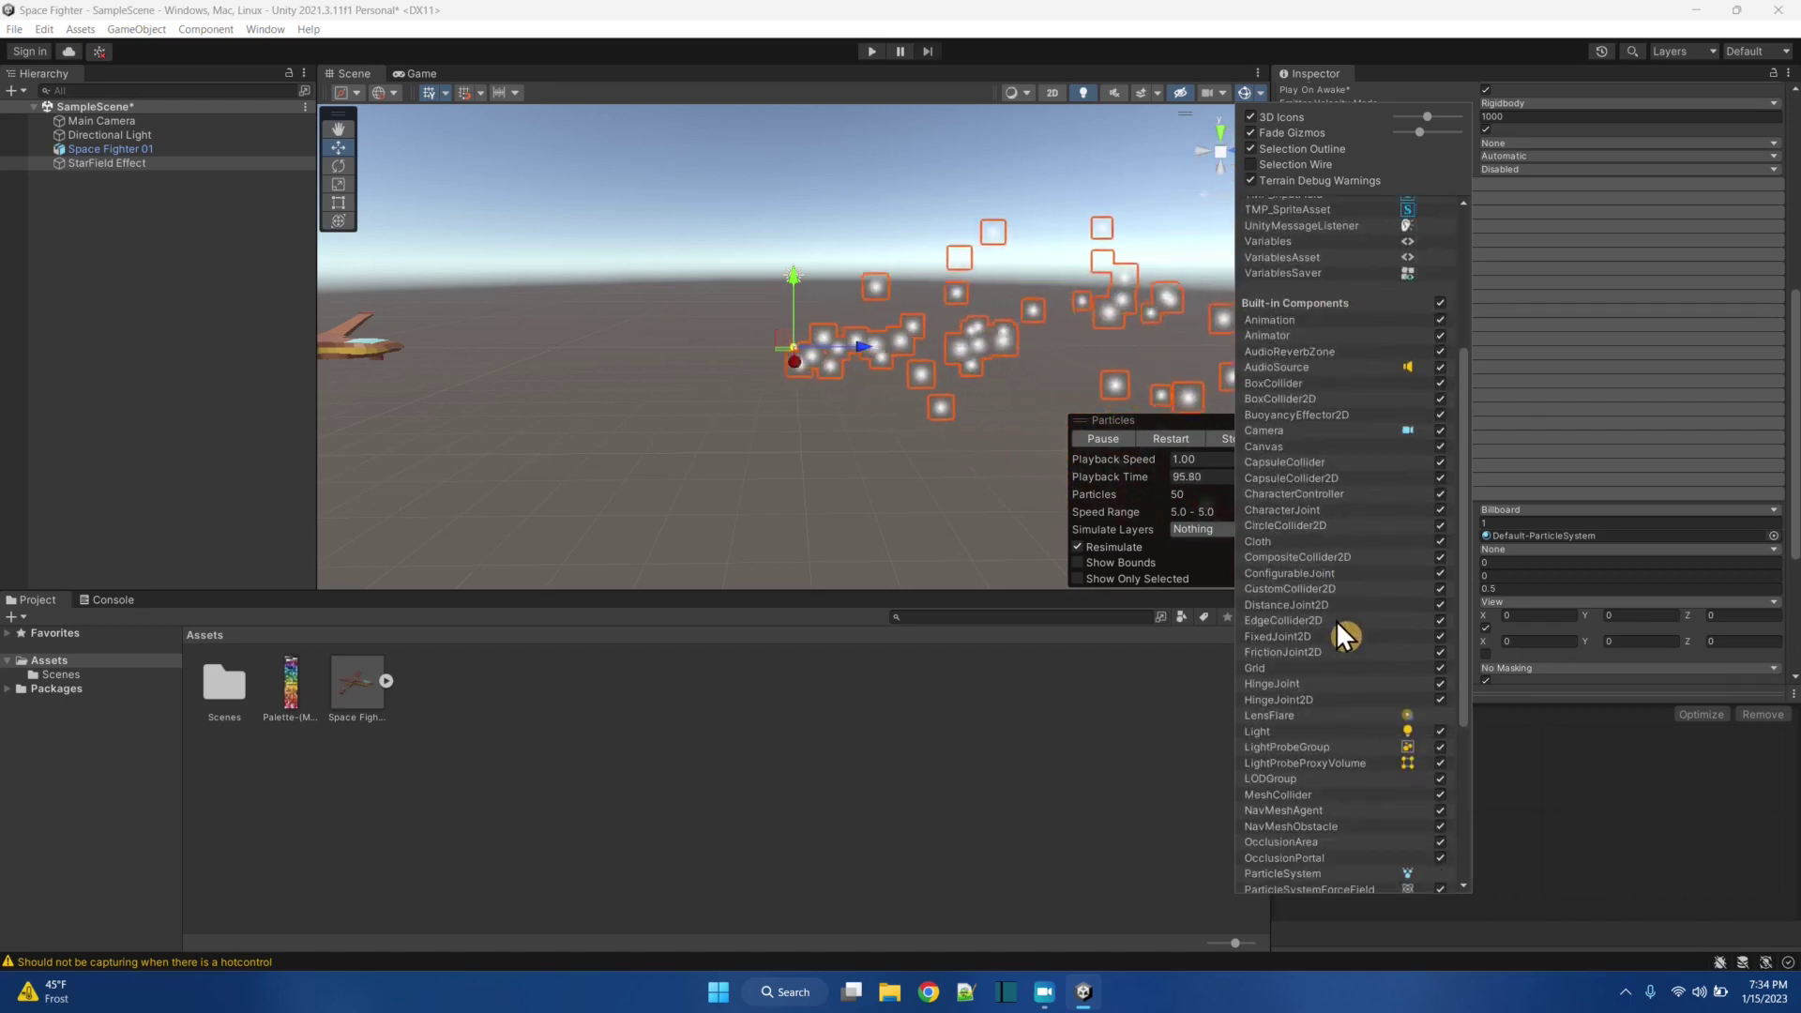
scroll(1336, 619, down, 2)
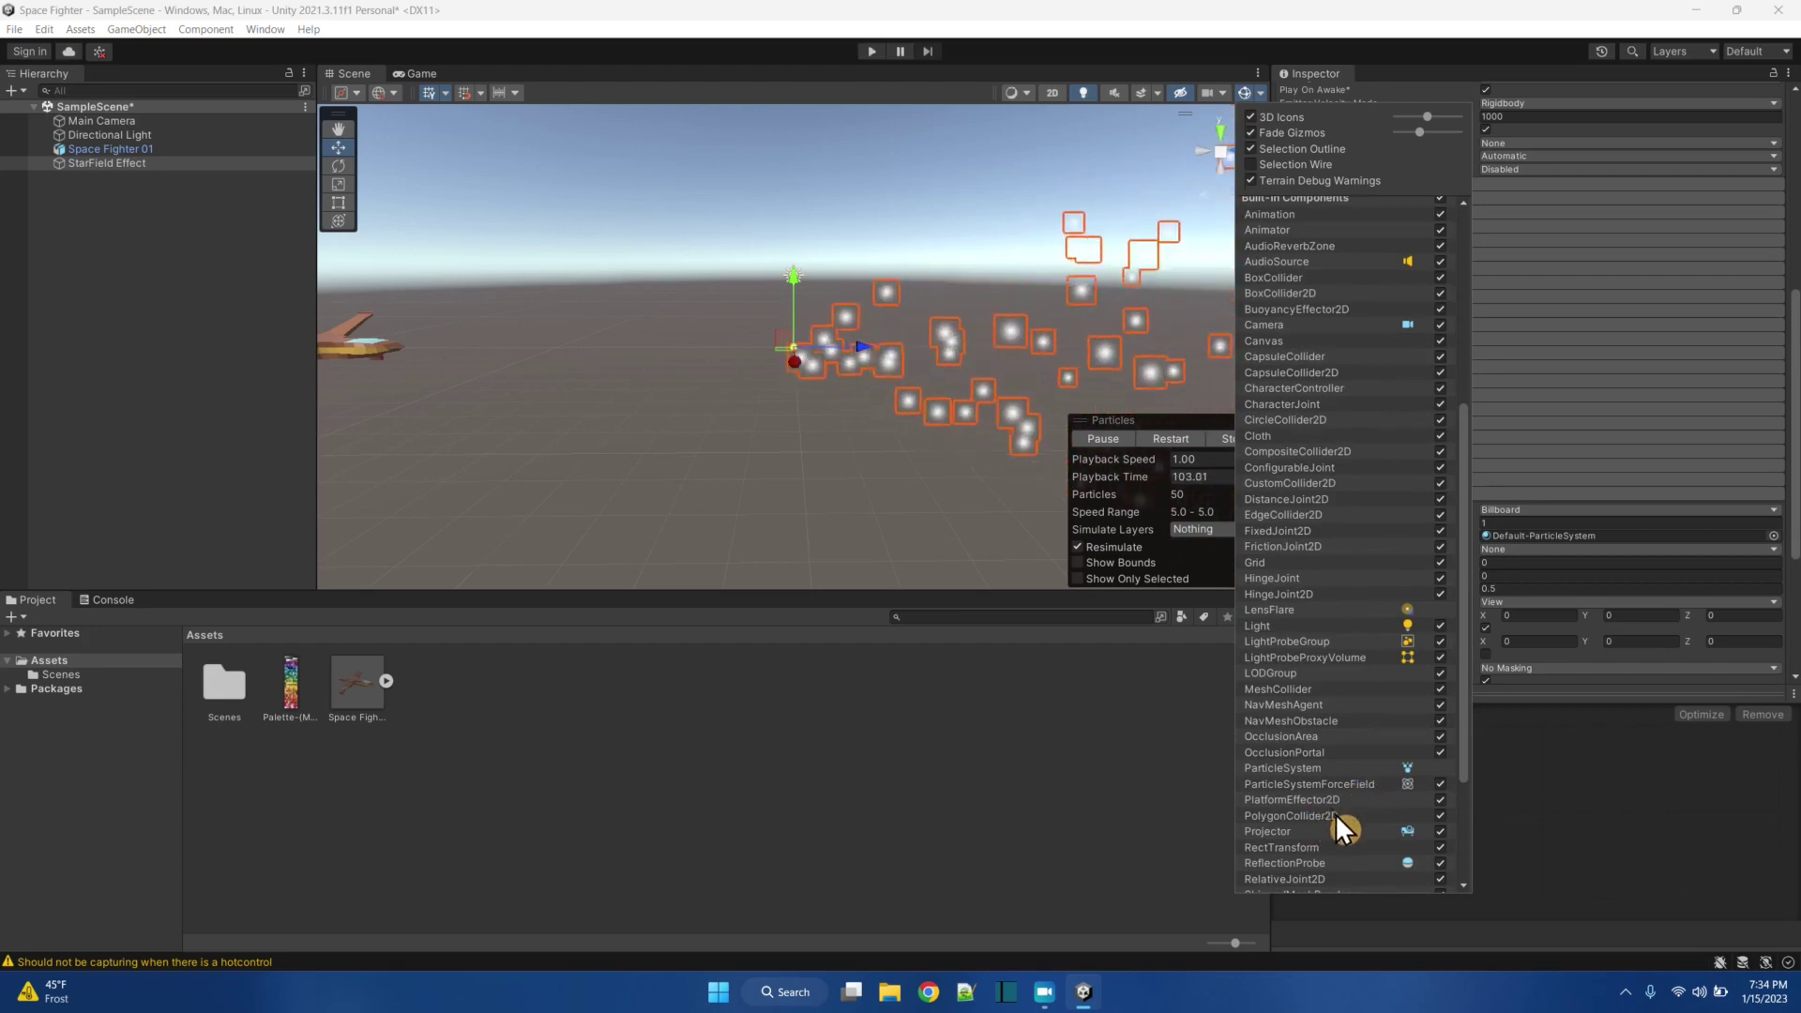
click(889, 511)
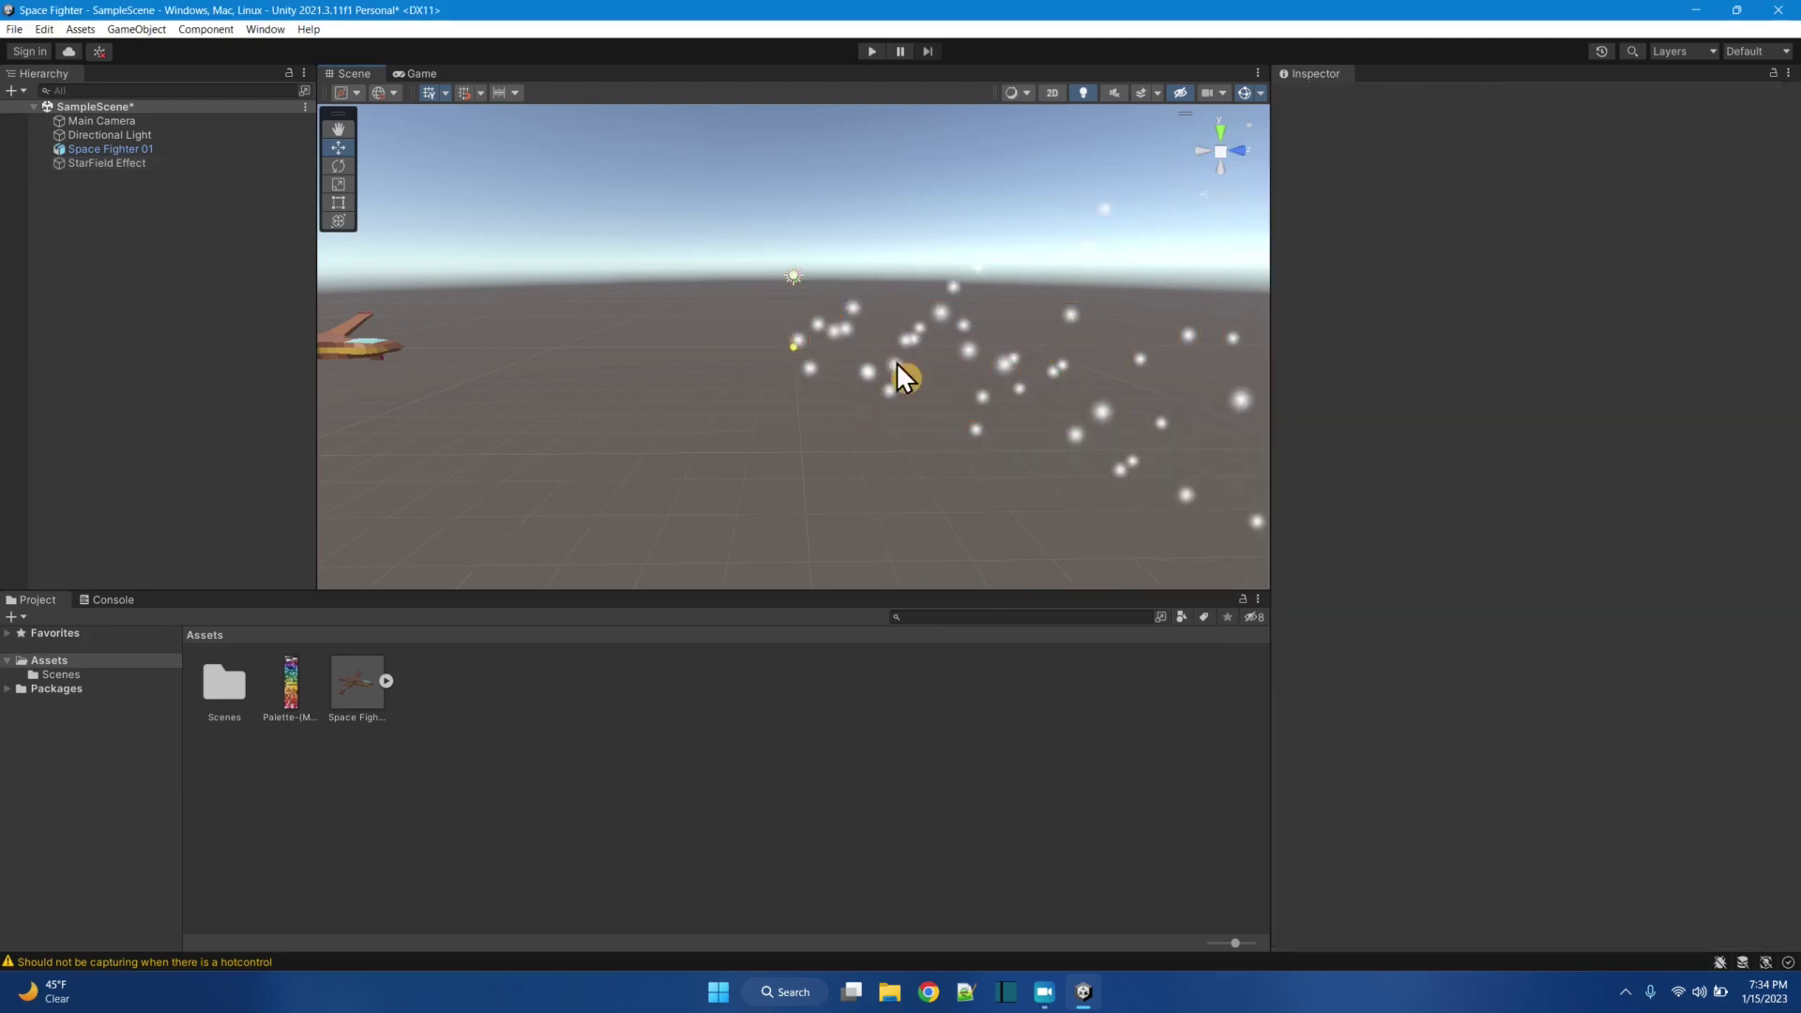
Step: Turn on Show Bounds for StarField Effect and orbit to view the bounding box
click(117, 165)
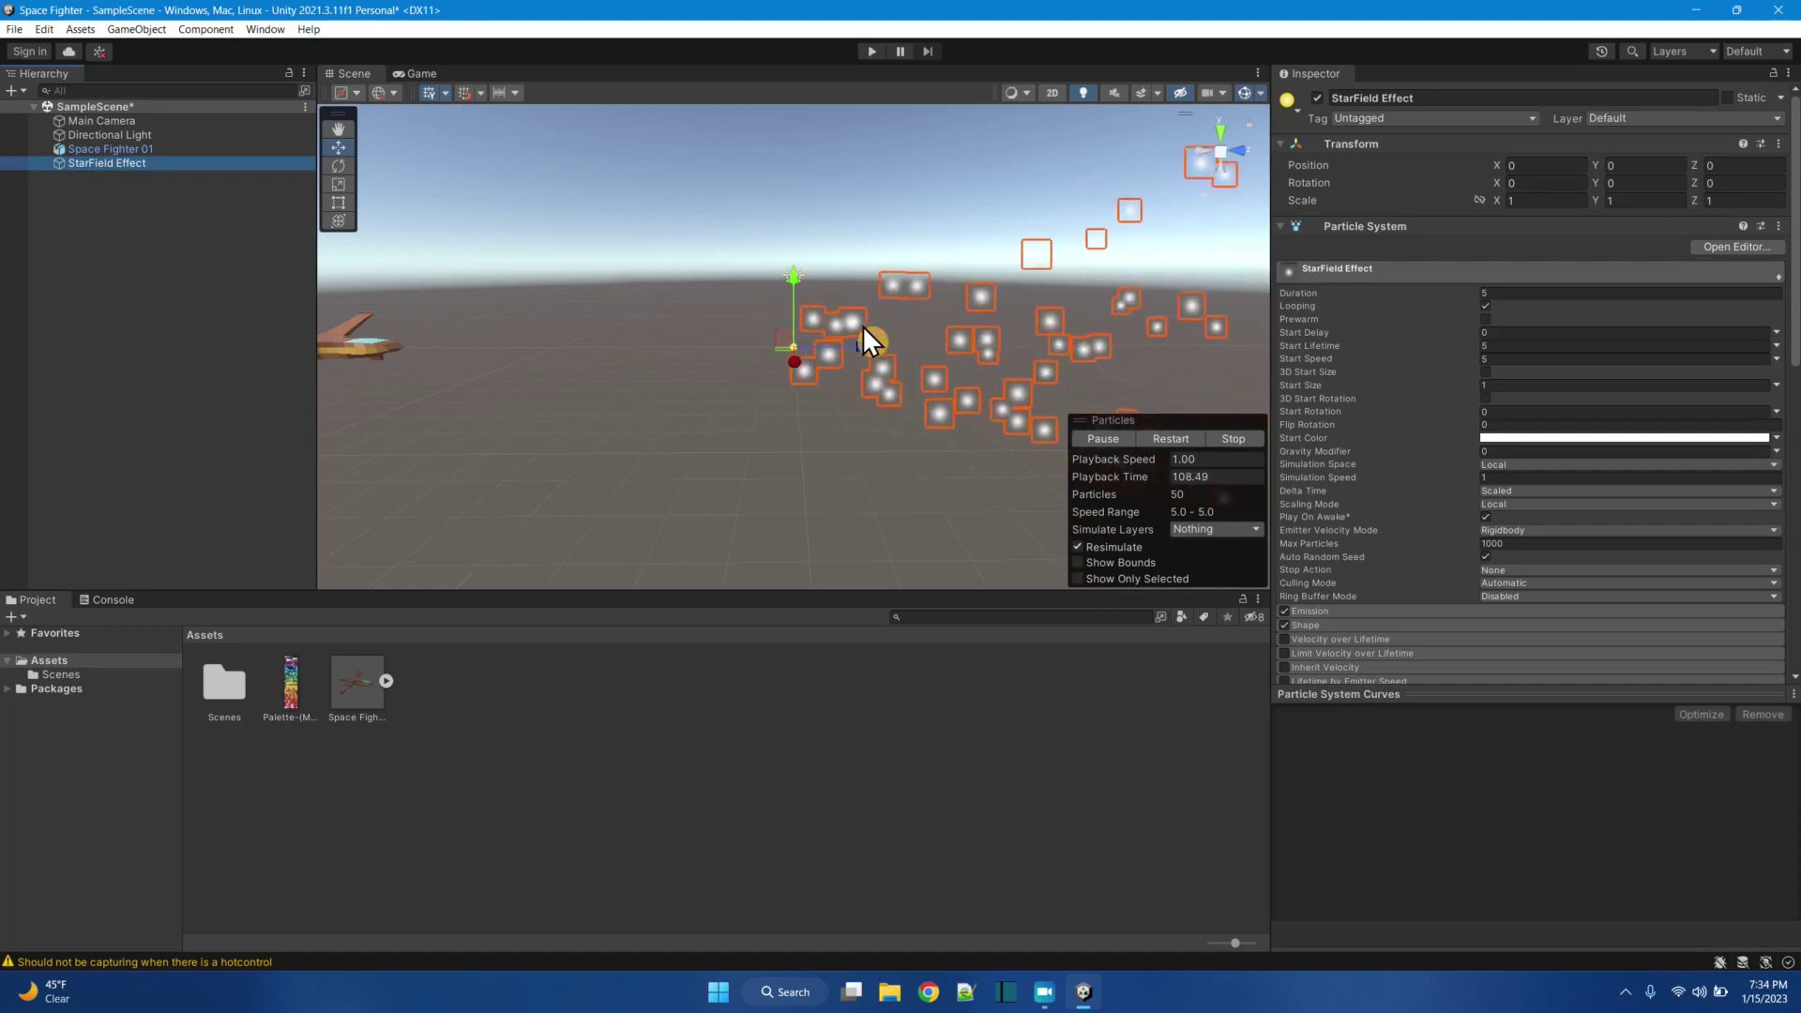
click(1079, 562)
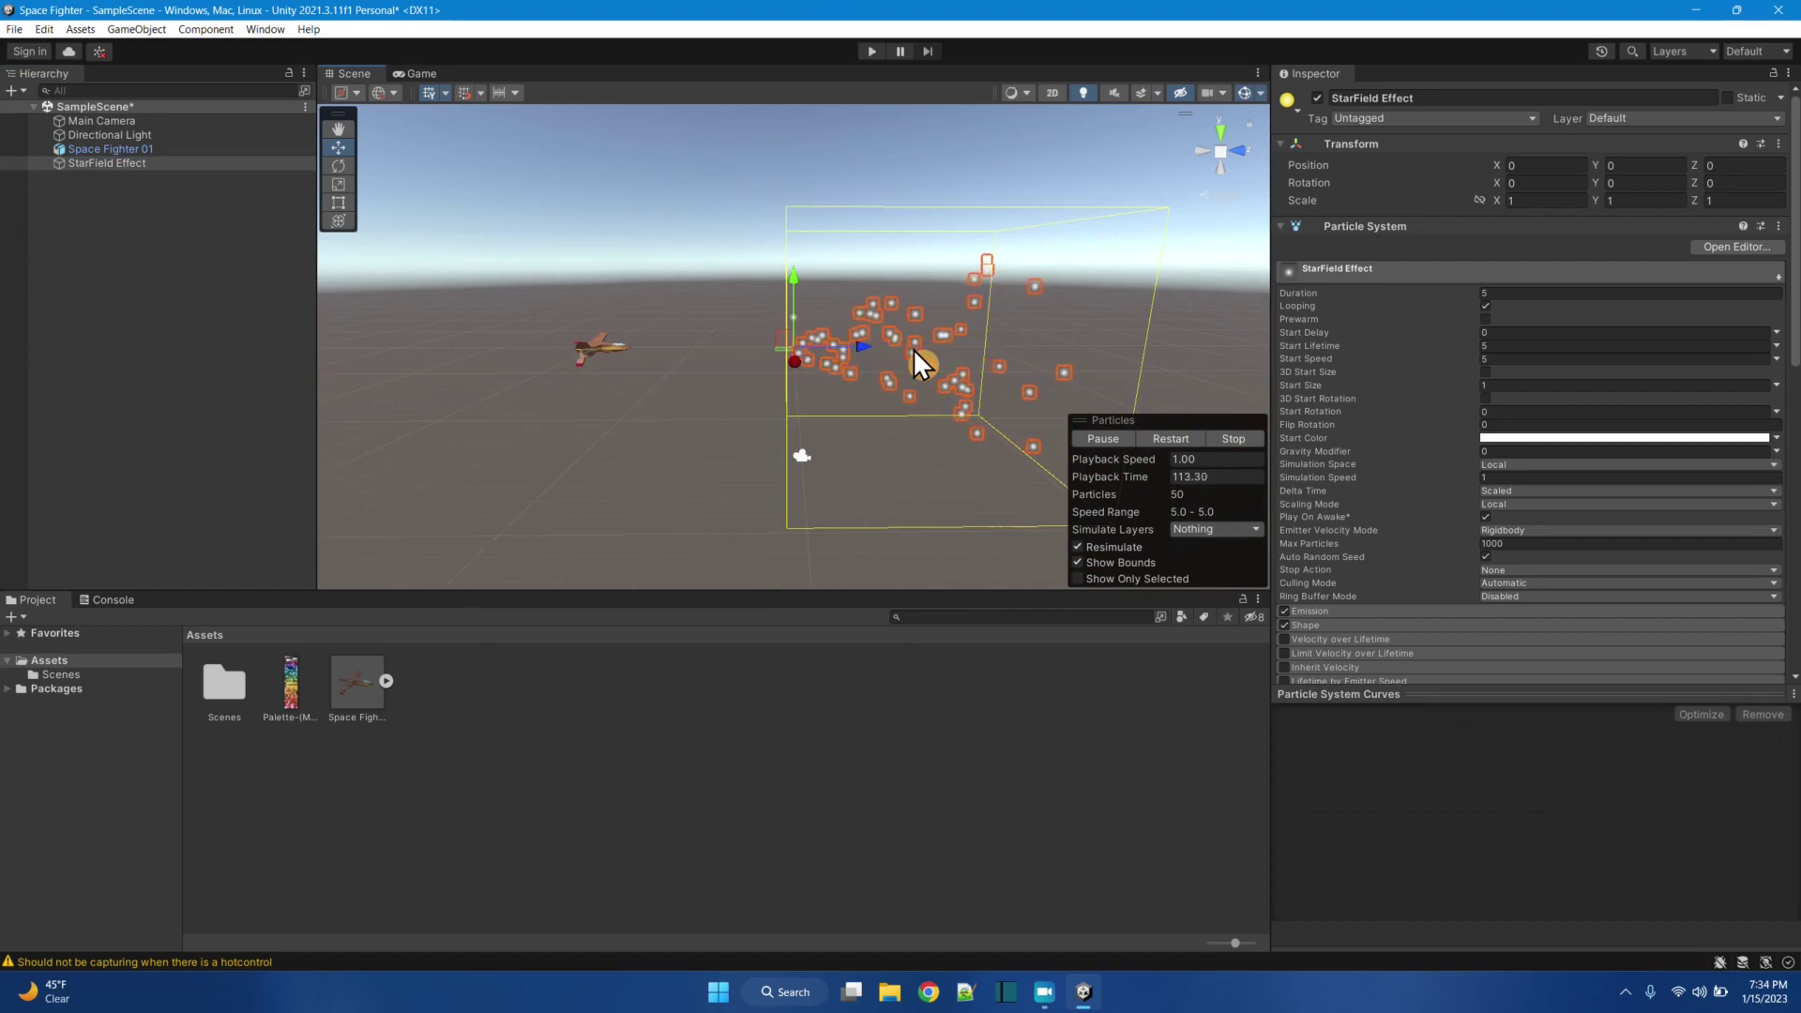
mouse_move(916, 336)
alt+mouse_down()
mouse_move(909, 434)
mouse_move(961, 597)
mouse_move(881, 447)
mouse_move(898, 365)
alt+mouse_up()
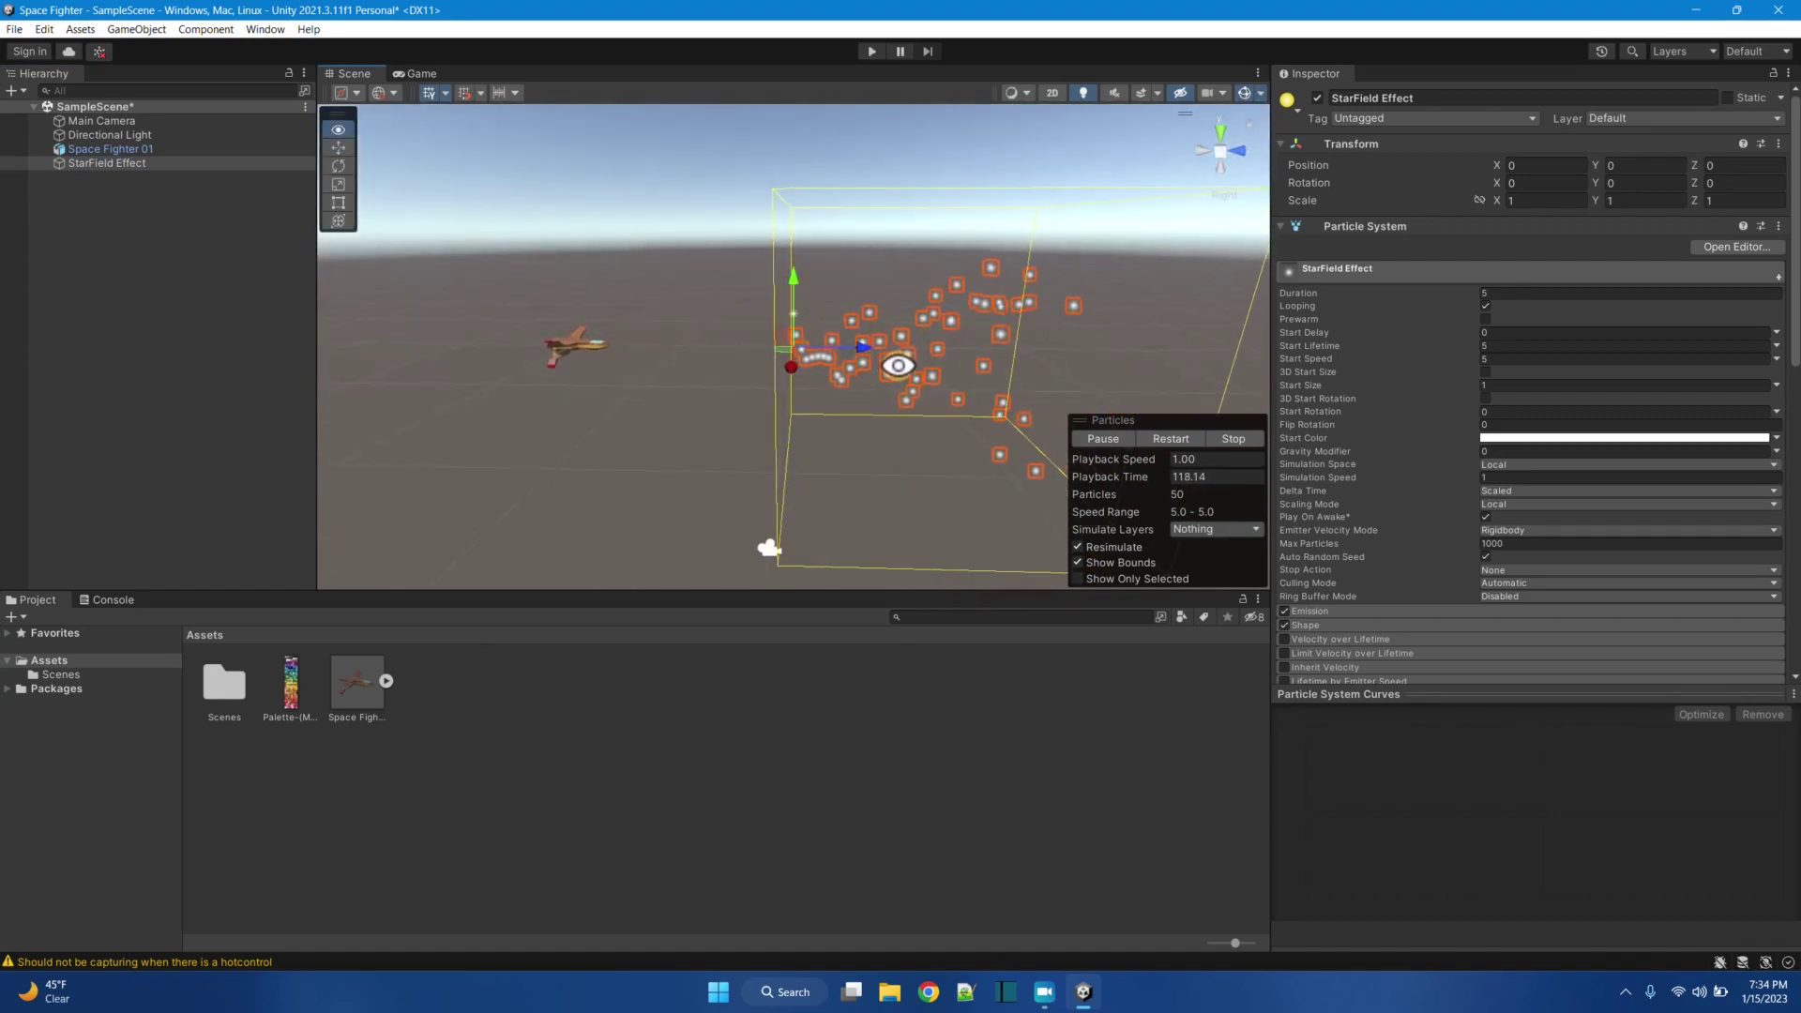
Step: Turn off Show Bounds so the particle bounding box is hidden
click(1077, 562)
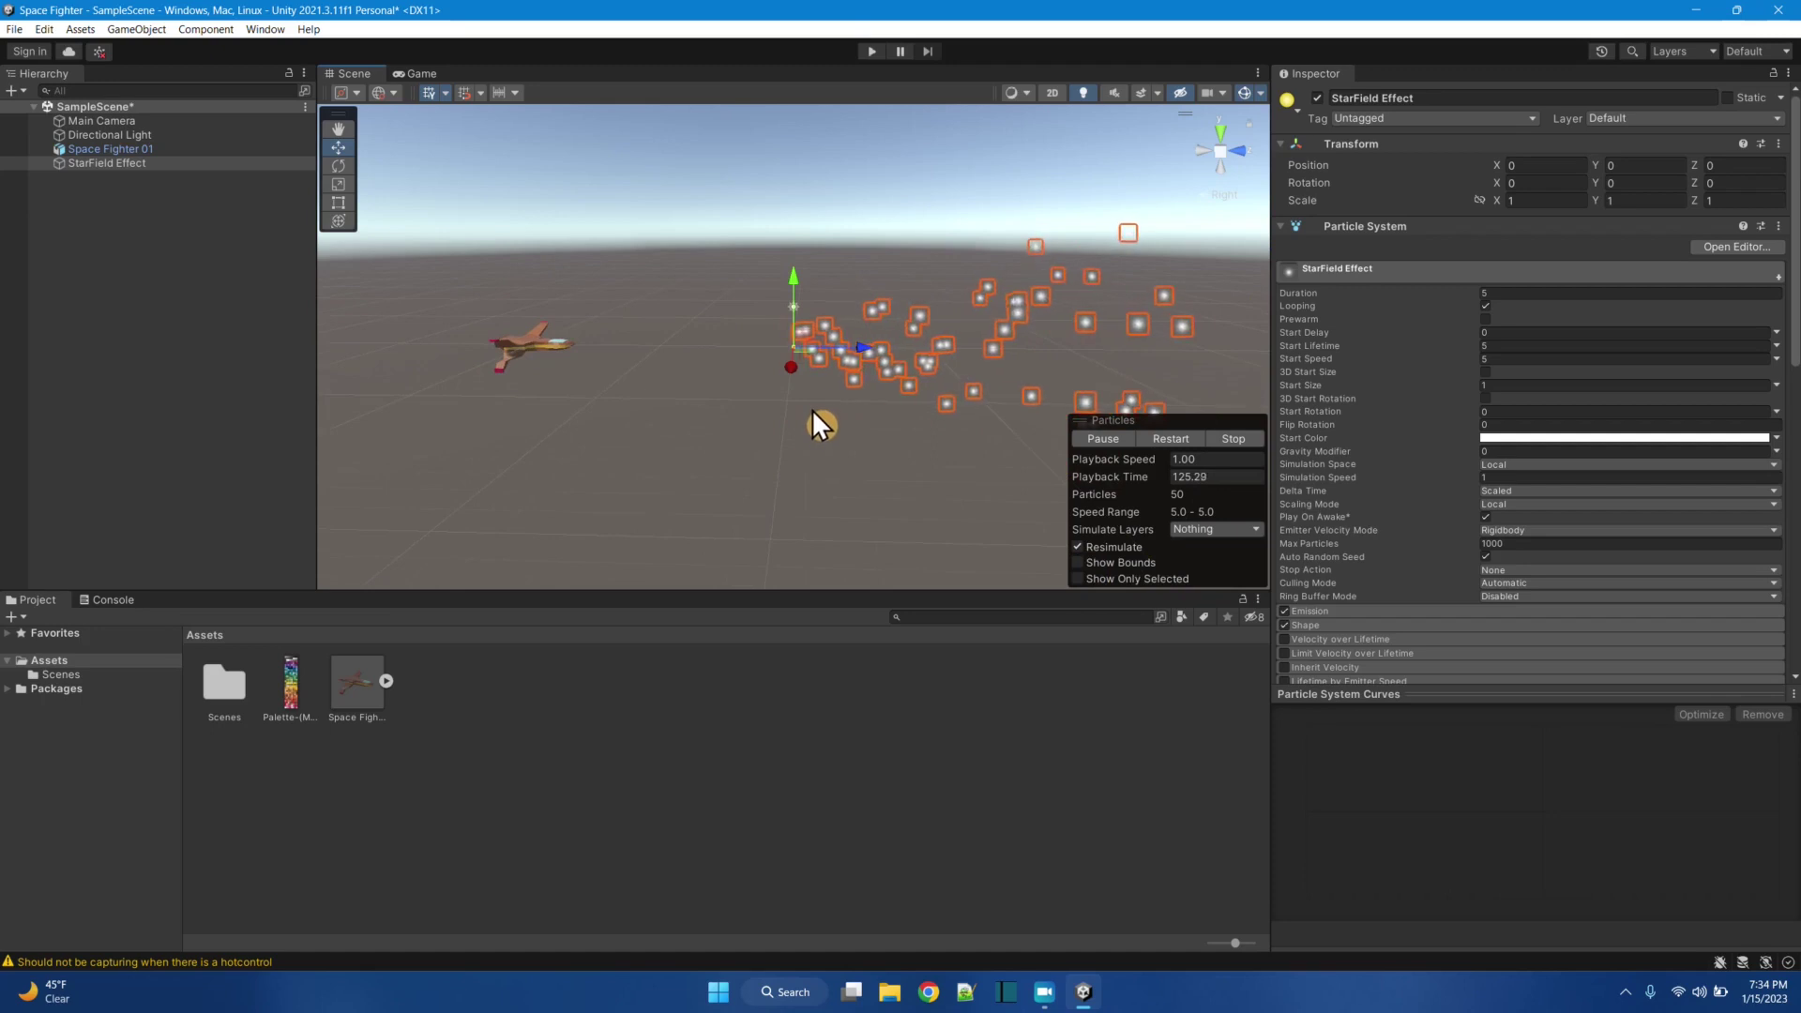
mouse_move(813, 409)
alt+mouse_down()
mouse_move(816, 386)
mouse_move(846, 469)
mouse_move(818, 385)
alt+mouse_up()
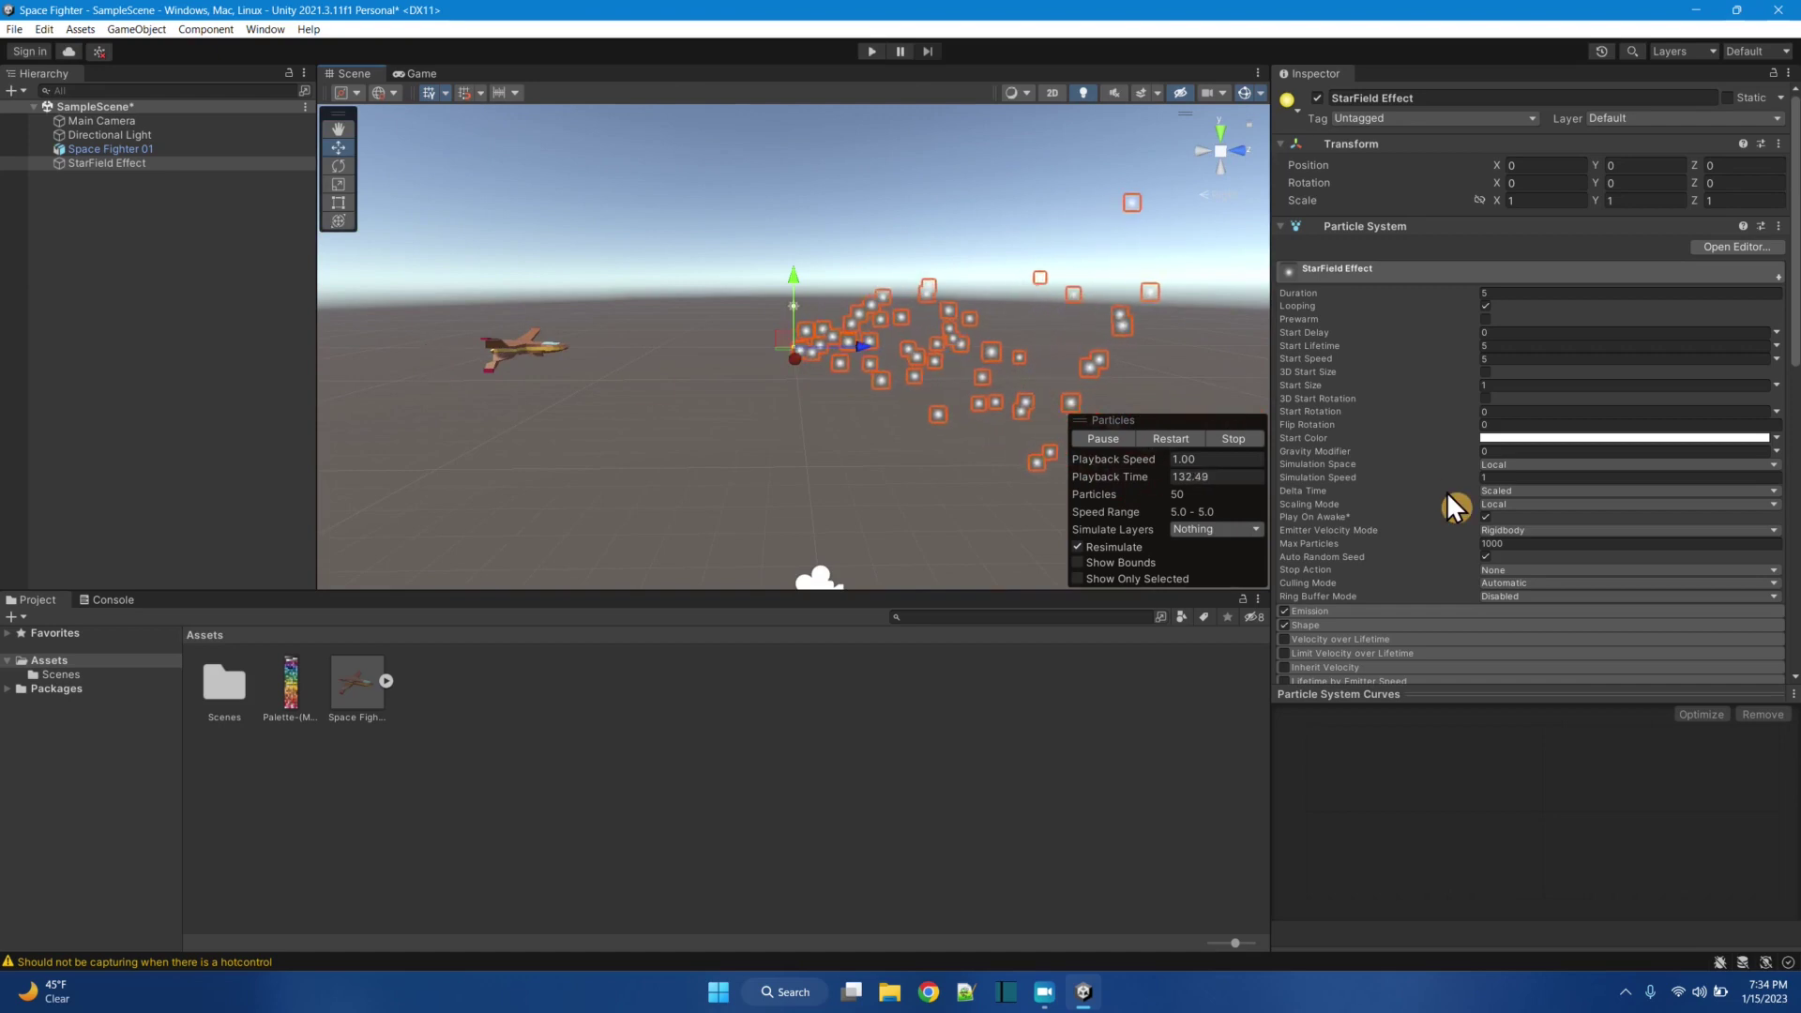
mouse_move(1401, 558)
scroll(1430, 507, down, 10)
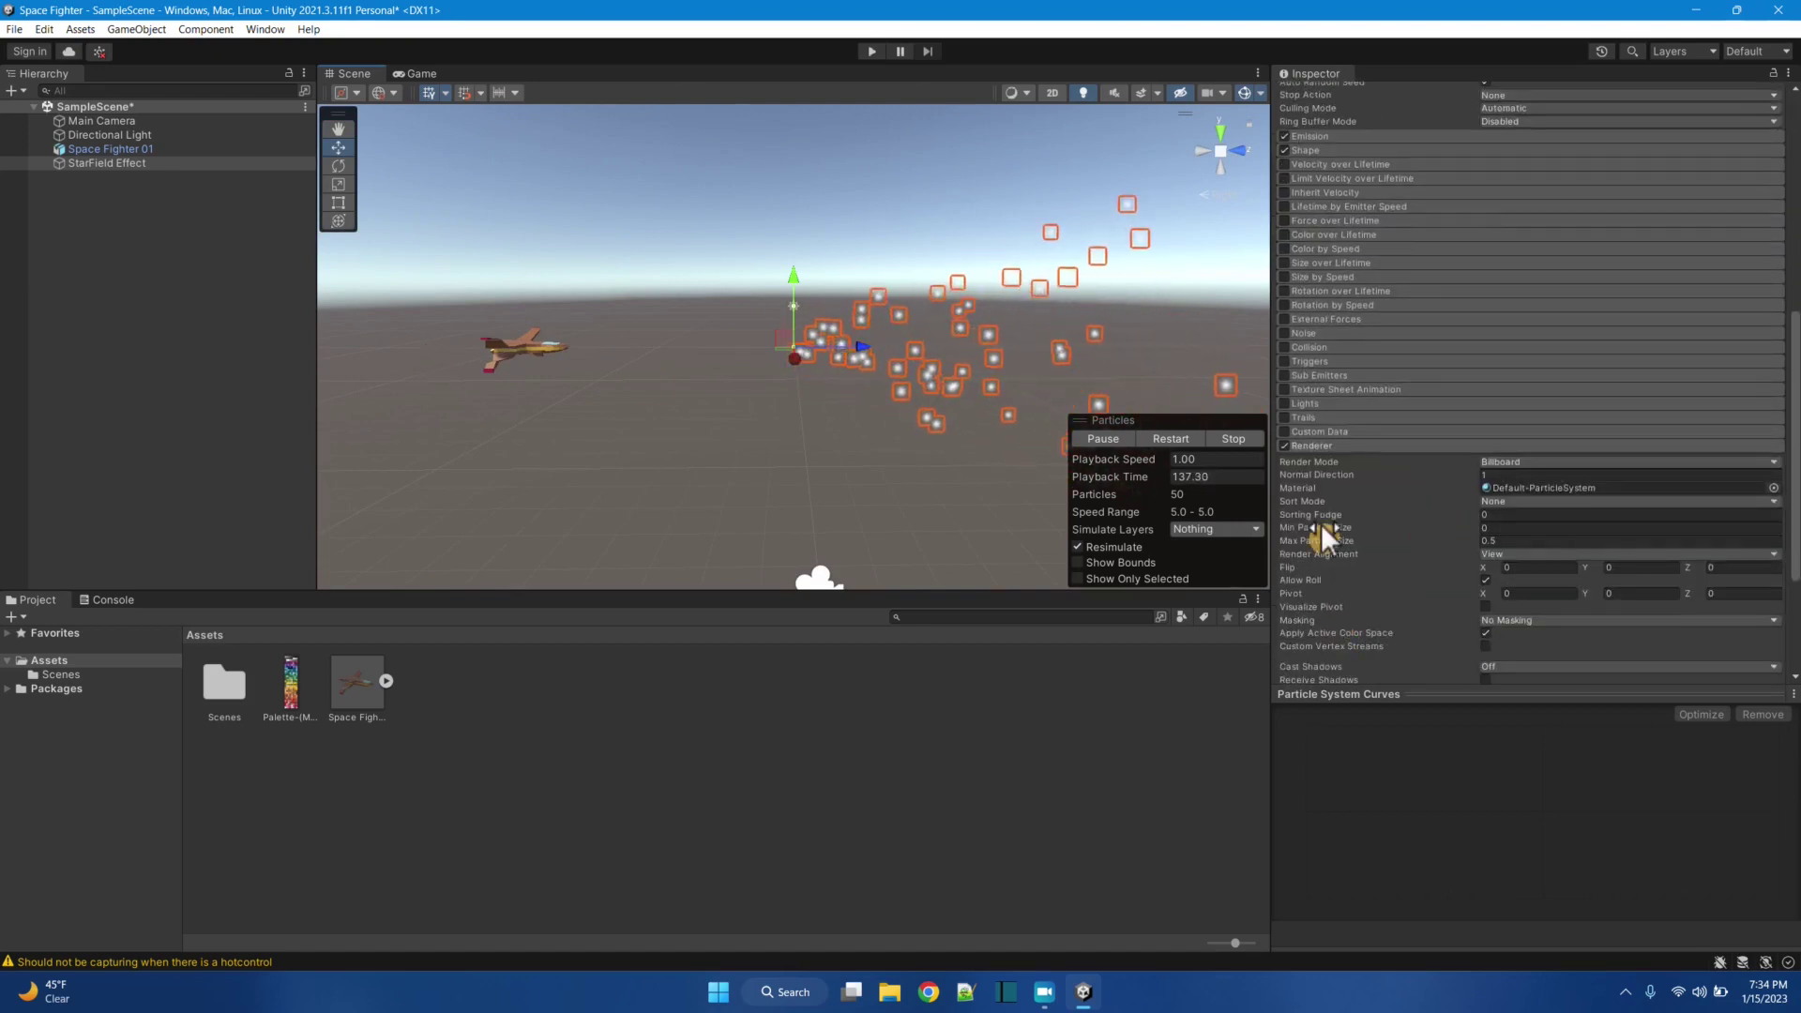
Step: Locate the Renderer's Default-ParticleSystem material in the project
mouse_move(1321, 523)
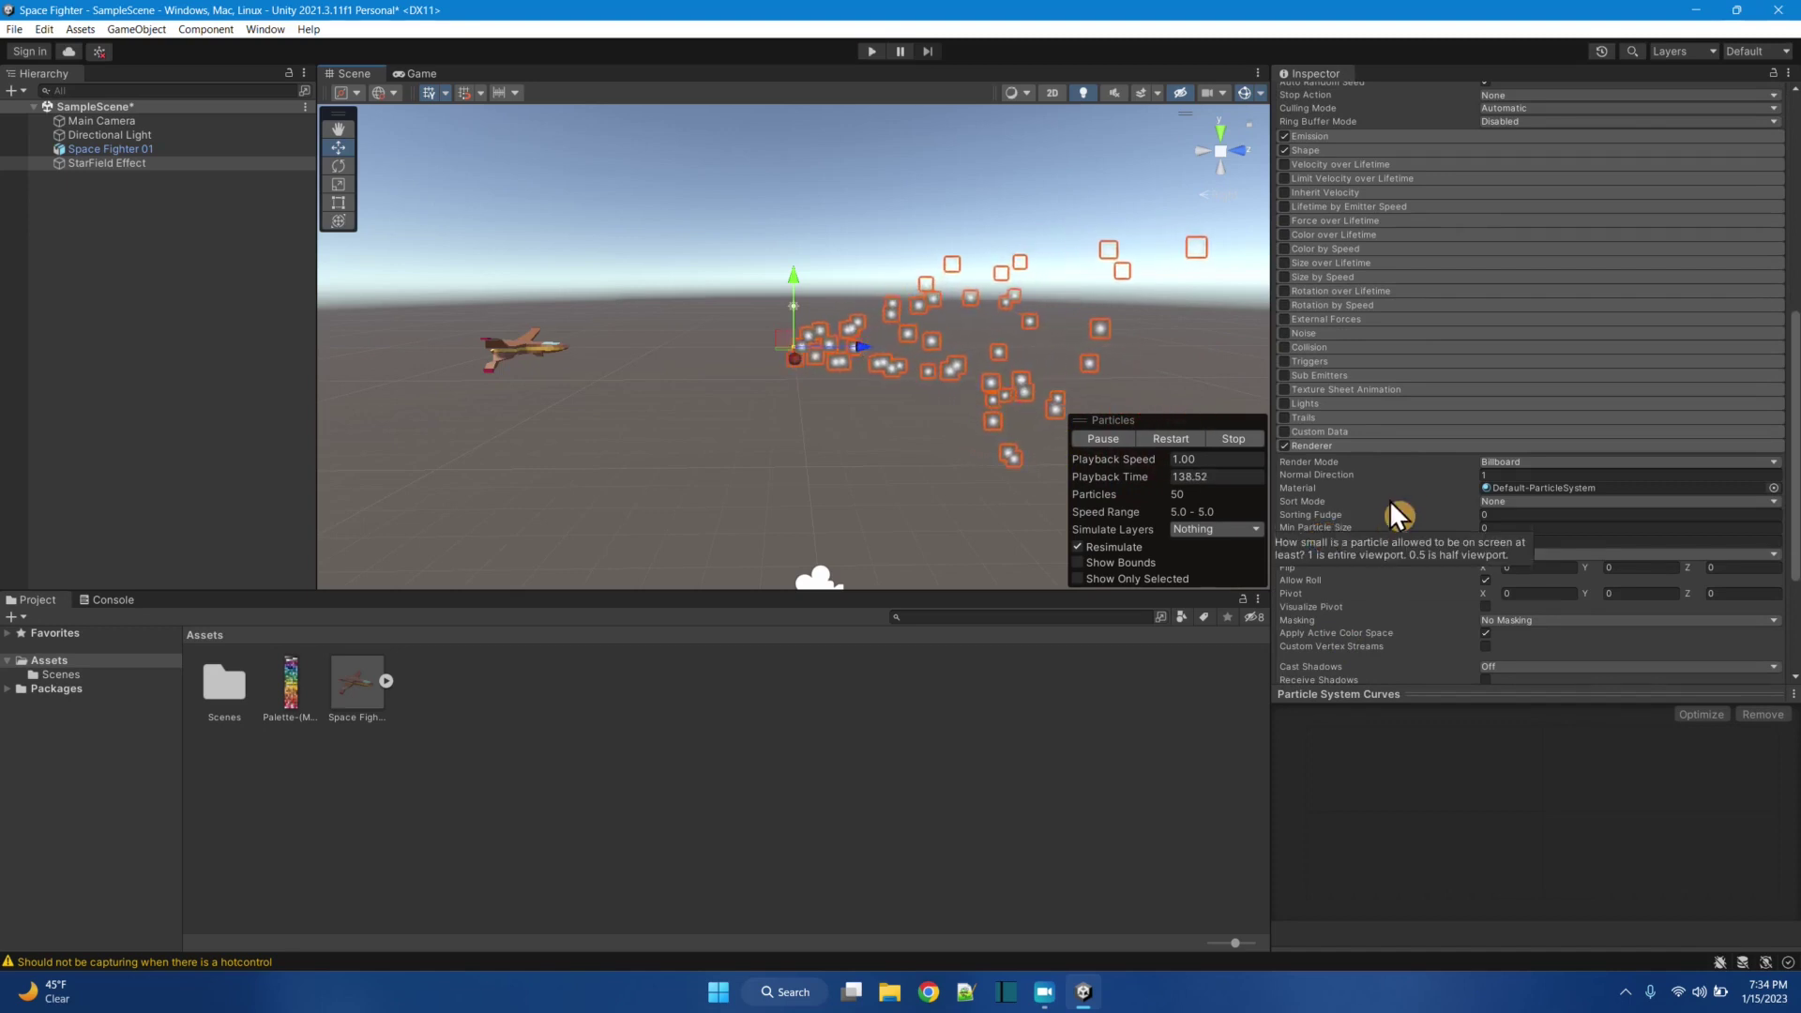
click(1496, 475)
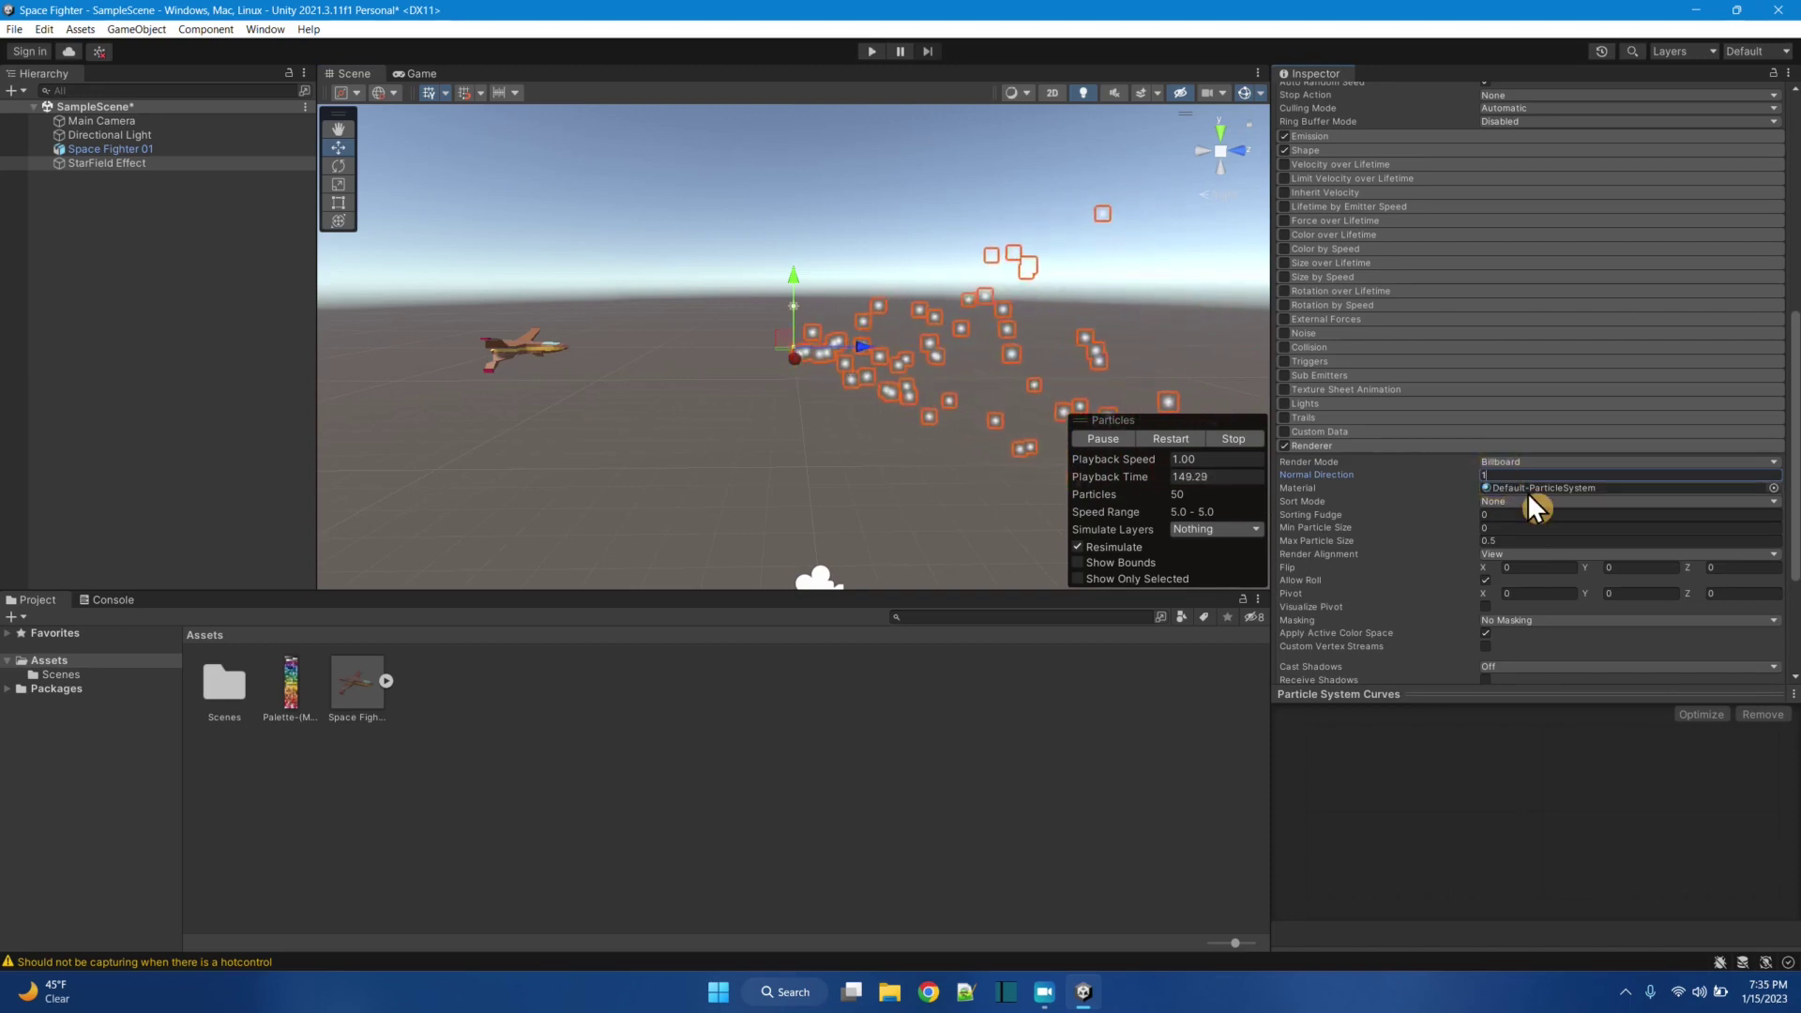
click(1535, 487)
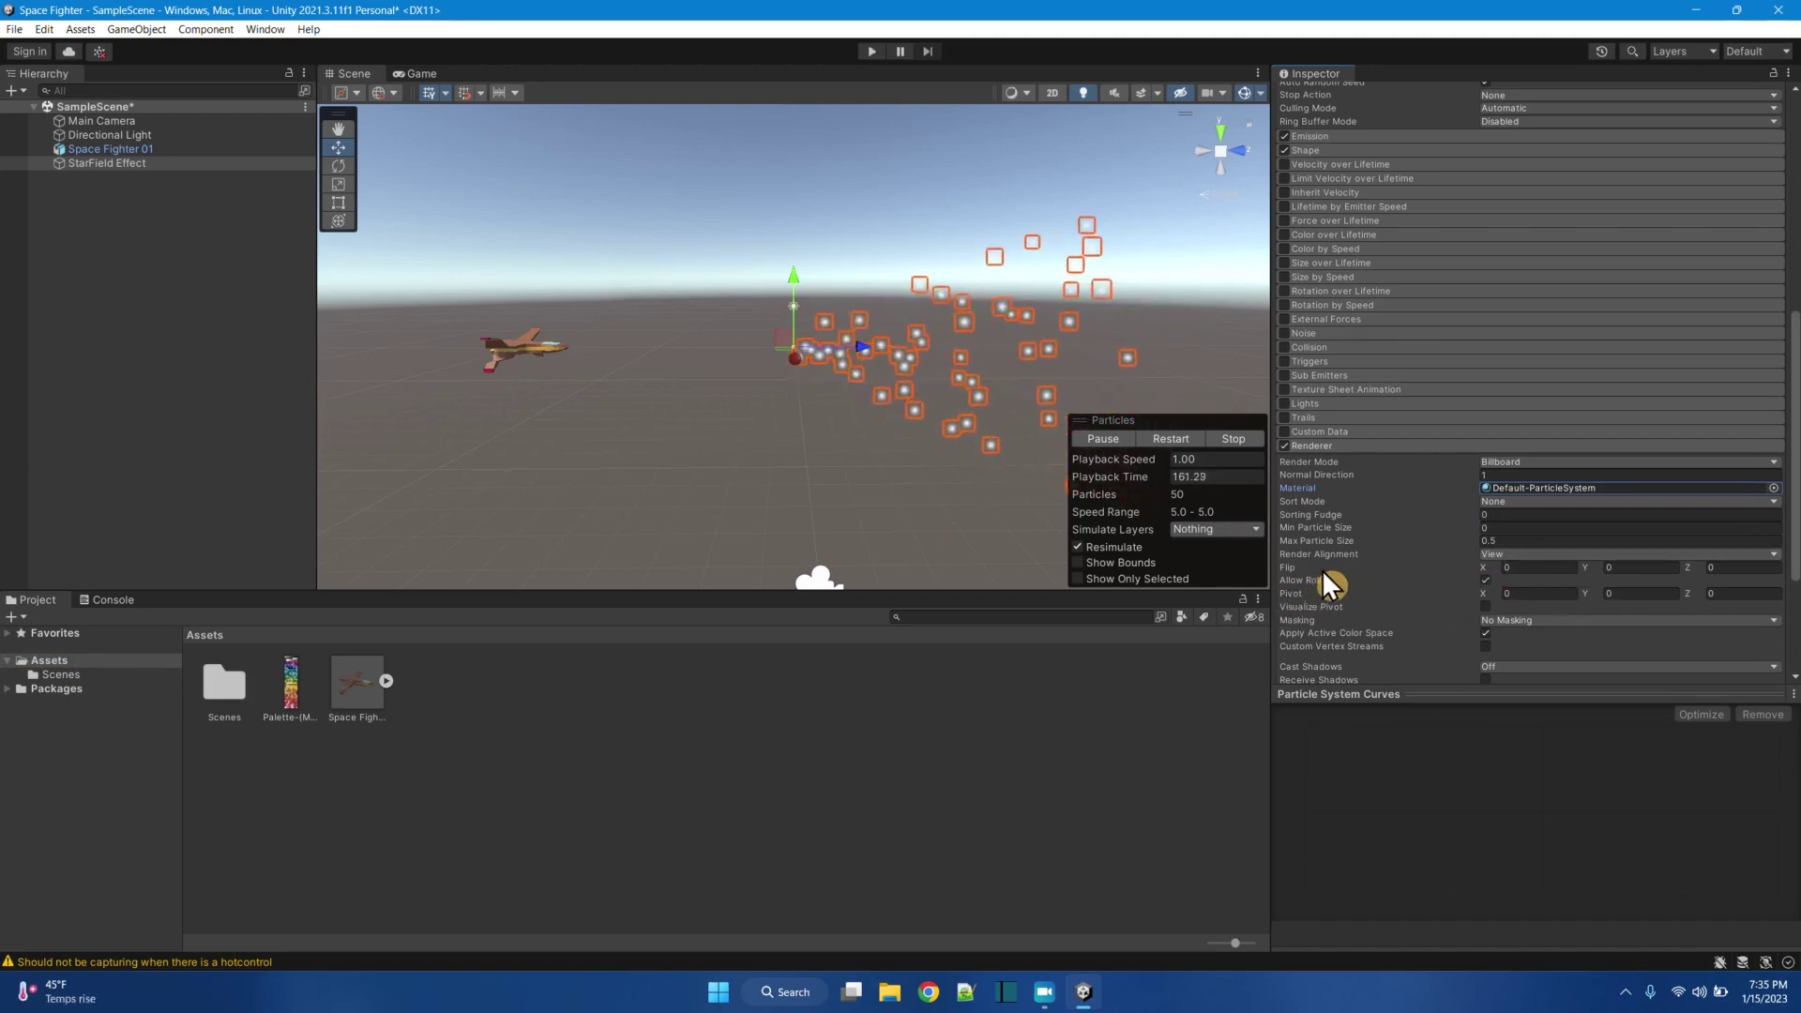
scroll(1578, 604, down, 3)
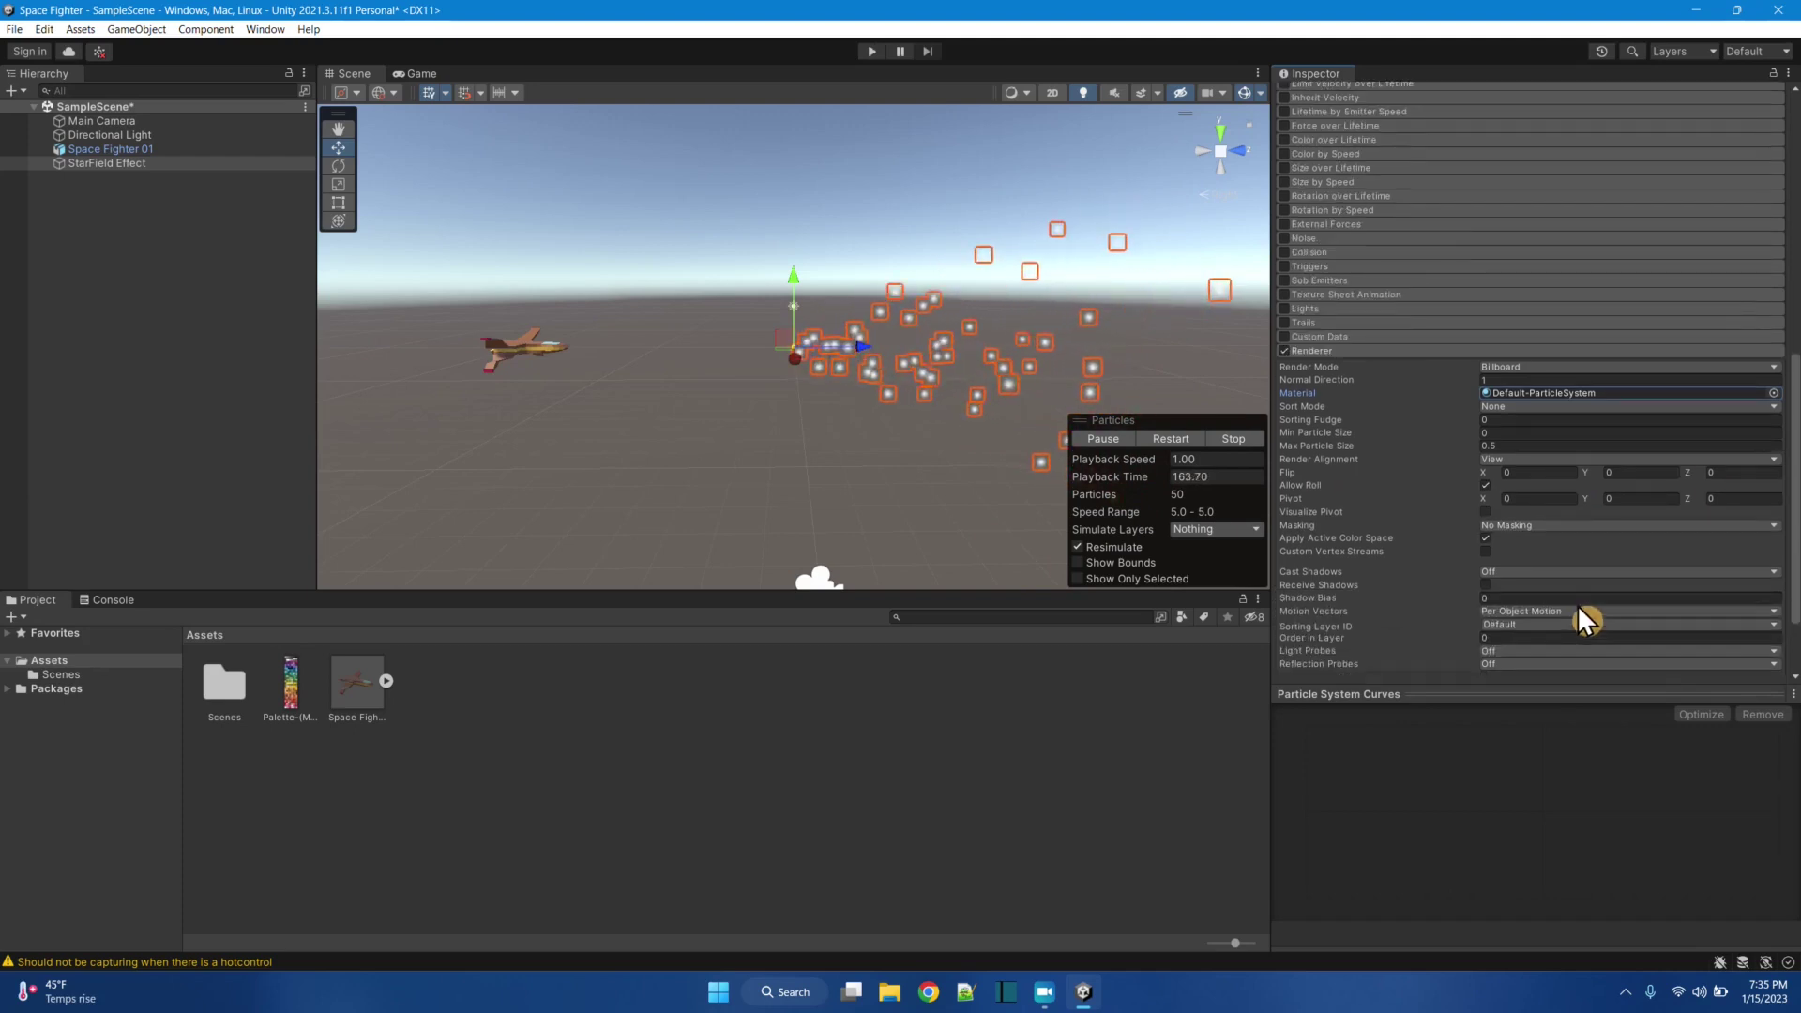
scroll(1591, 578, down, 2)
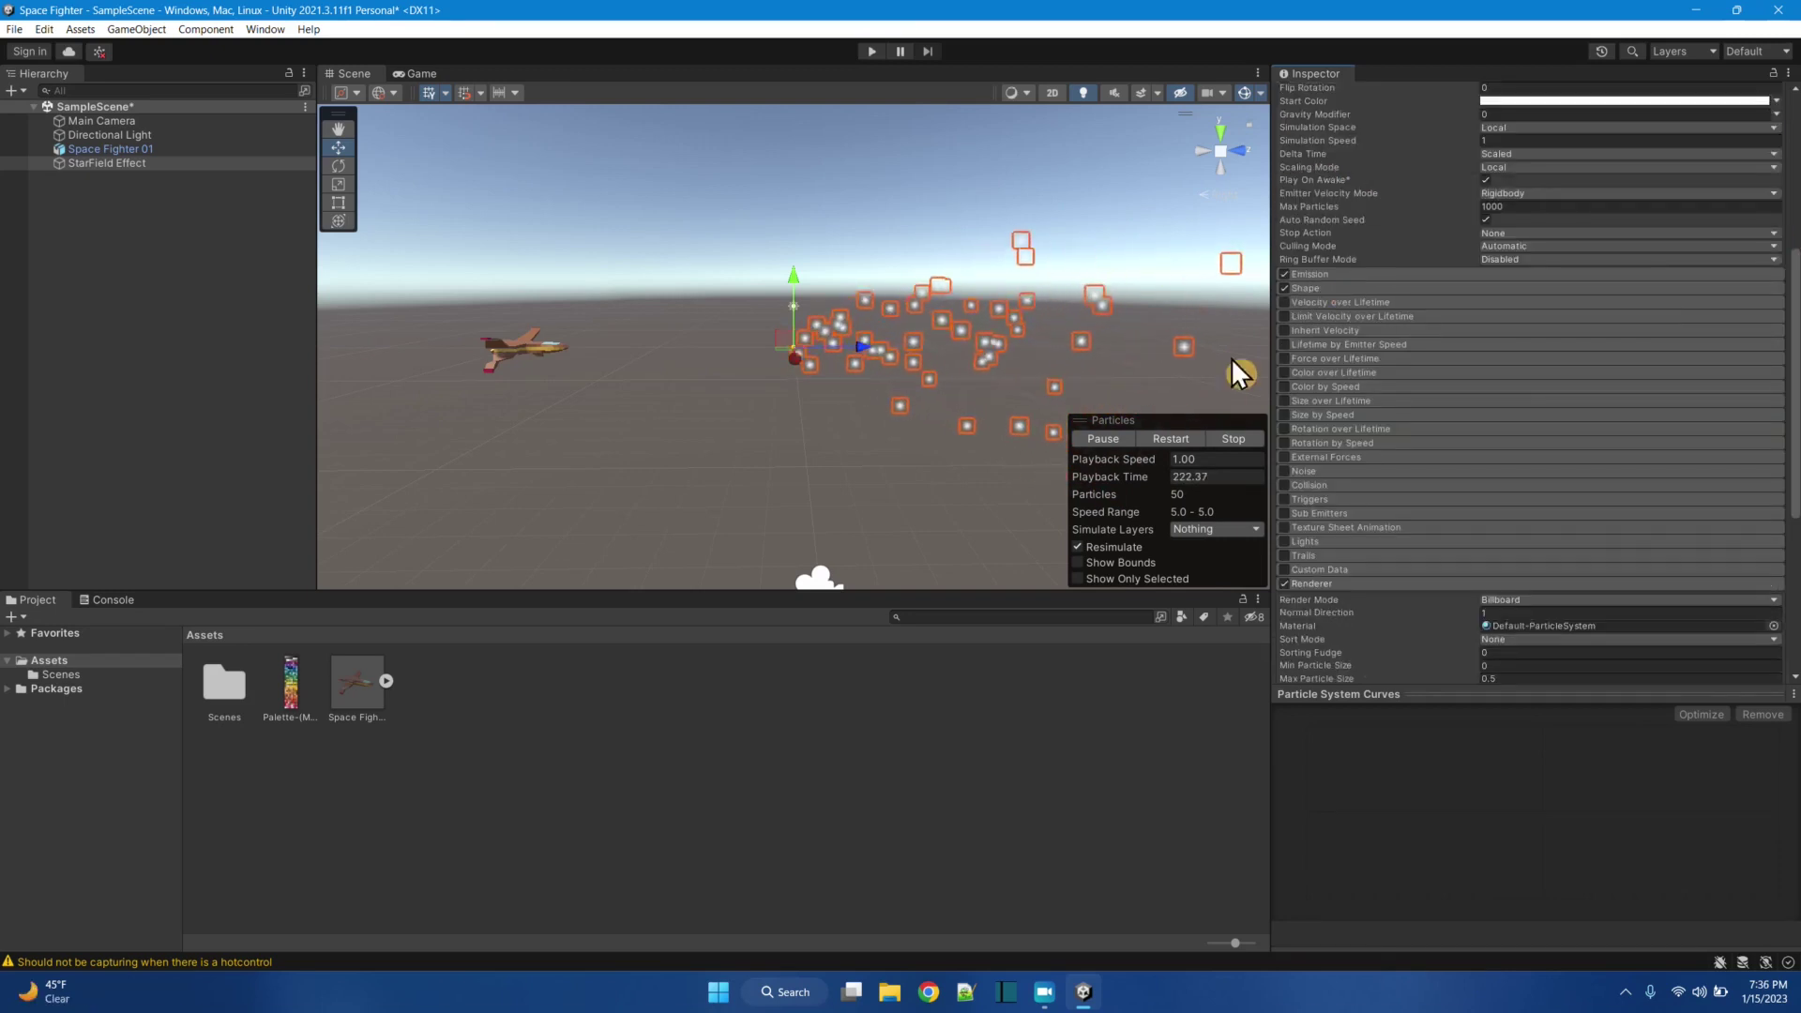
Step: Narrow the Shape module's cone angle to about 26 degrees
click(1384, 289)
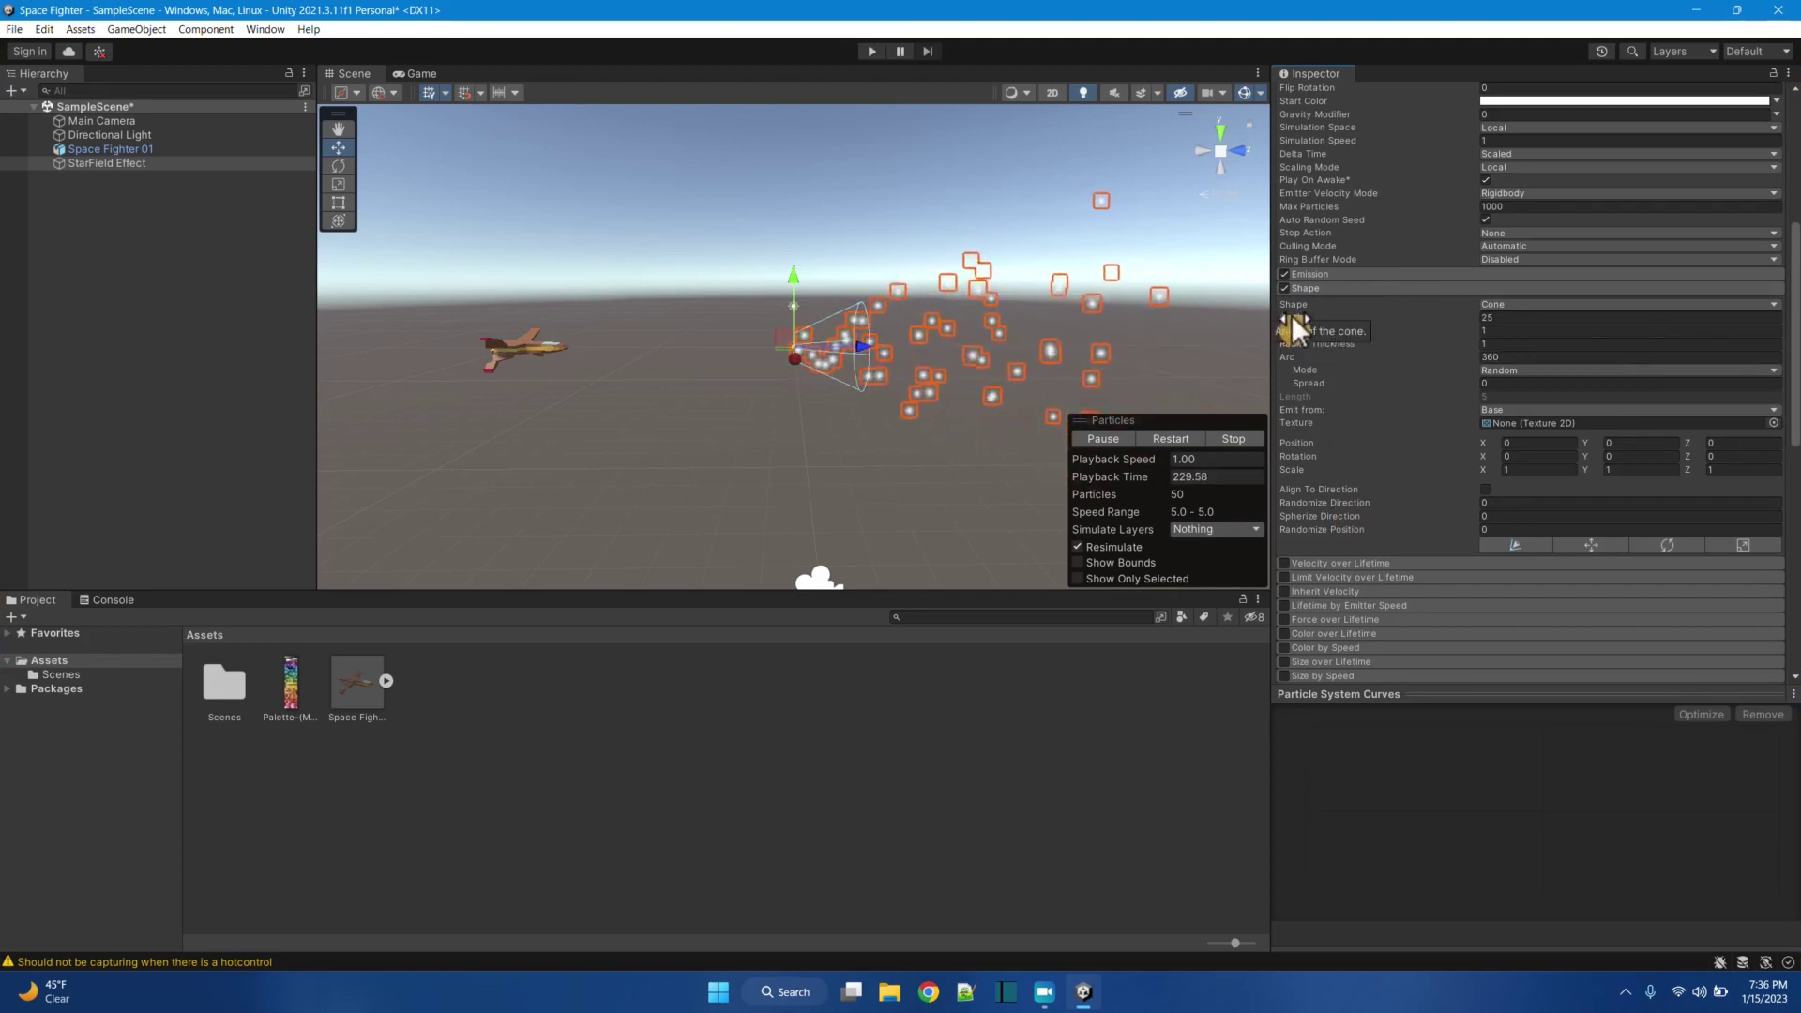
drag(1426, 325, 1304, 325)
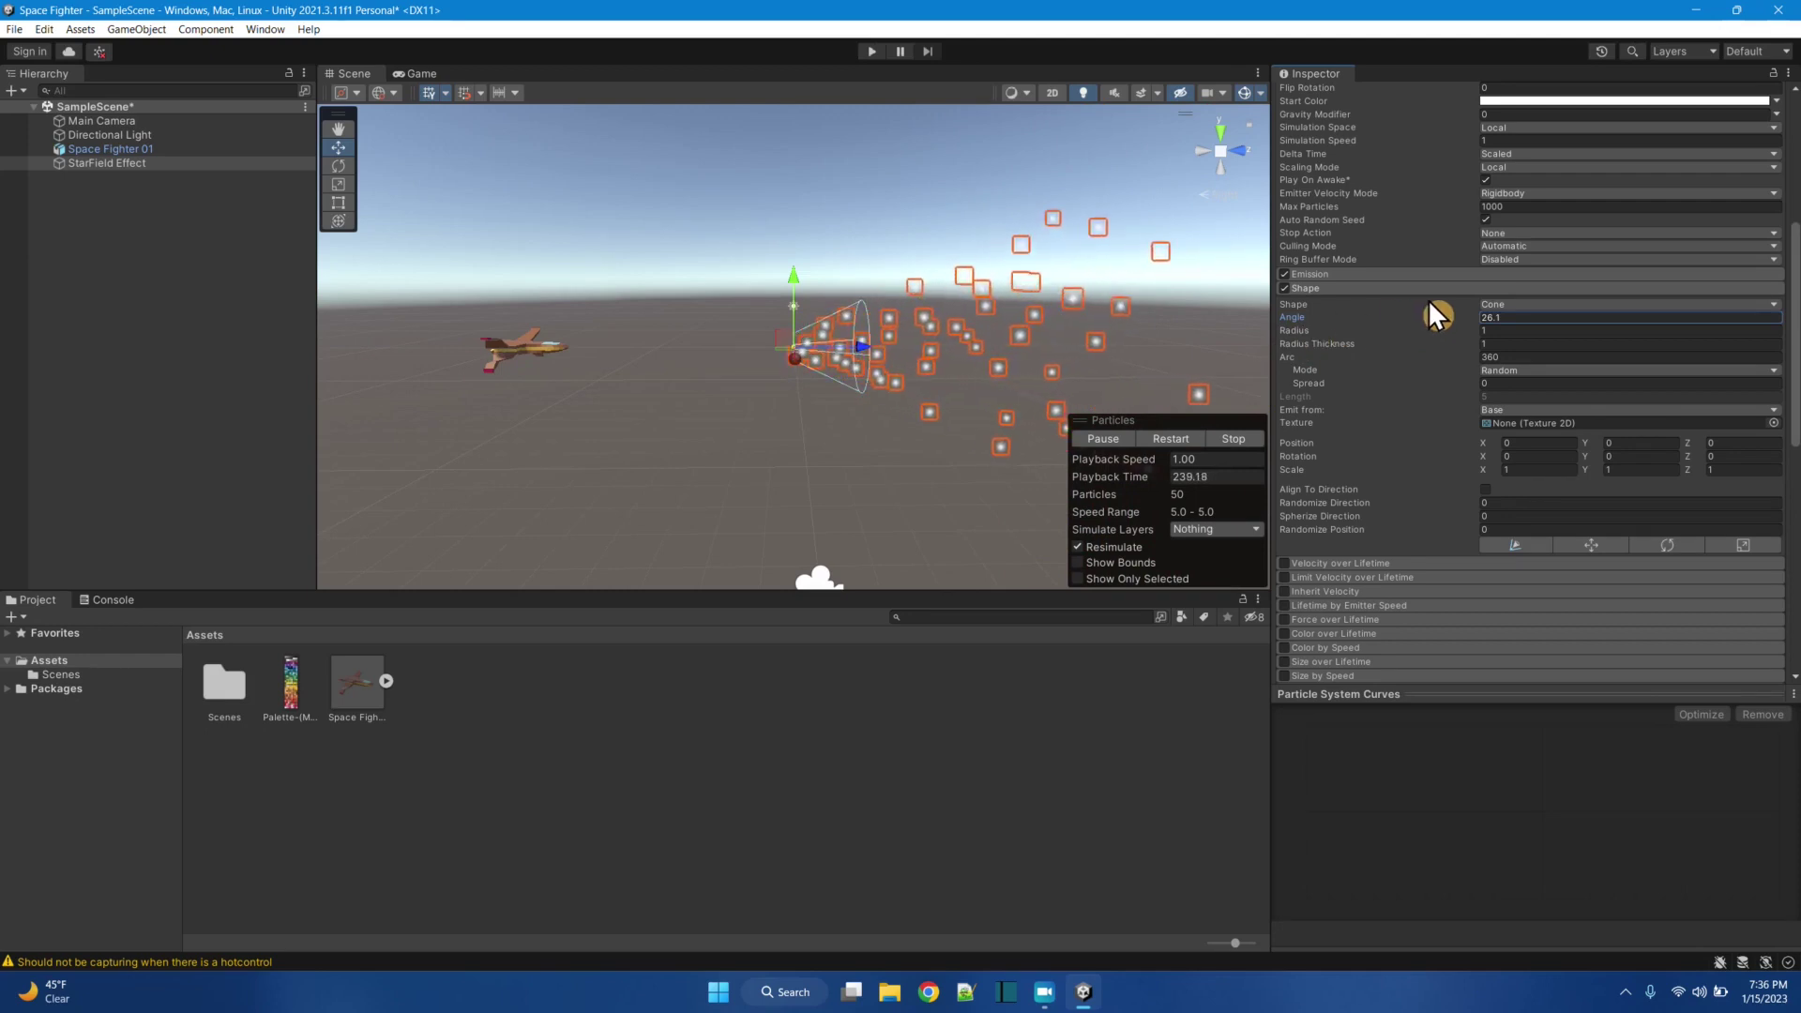
Step: Change the emitter shape from Cone to Box
click(1506, 306)
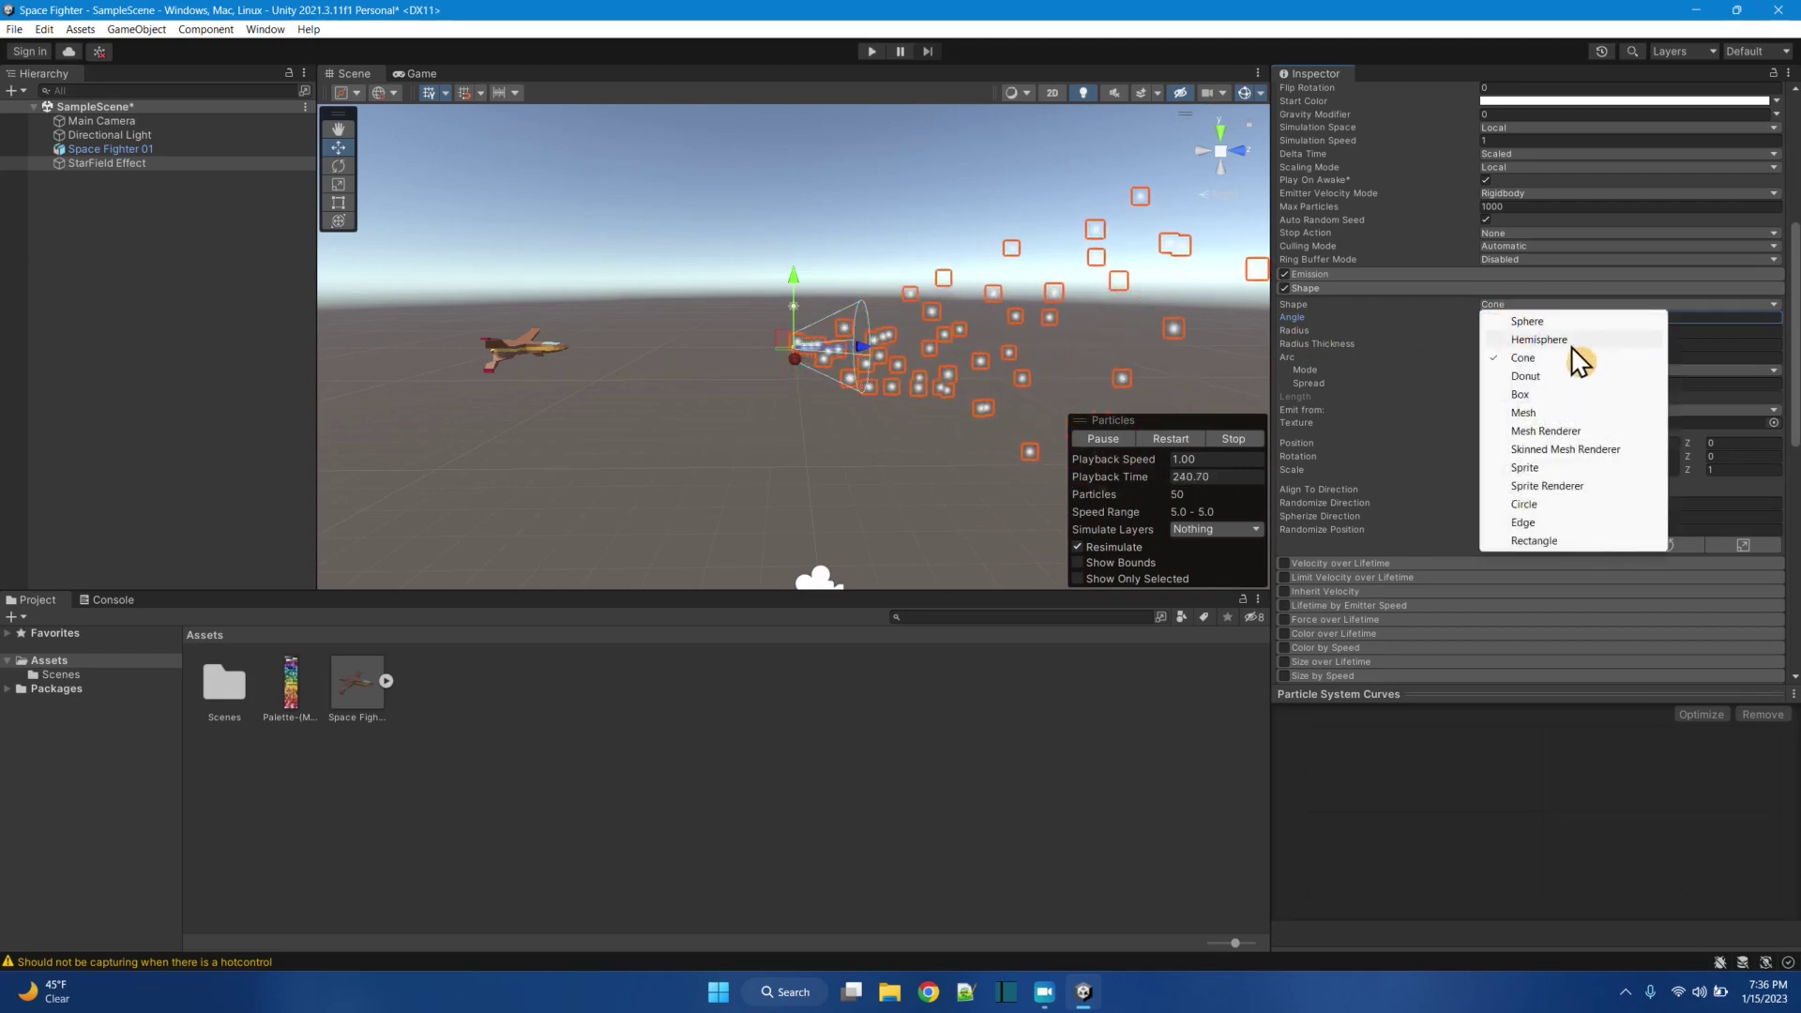
click(1553, 395)
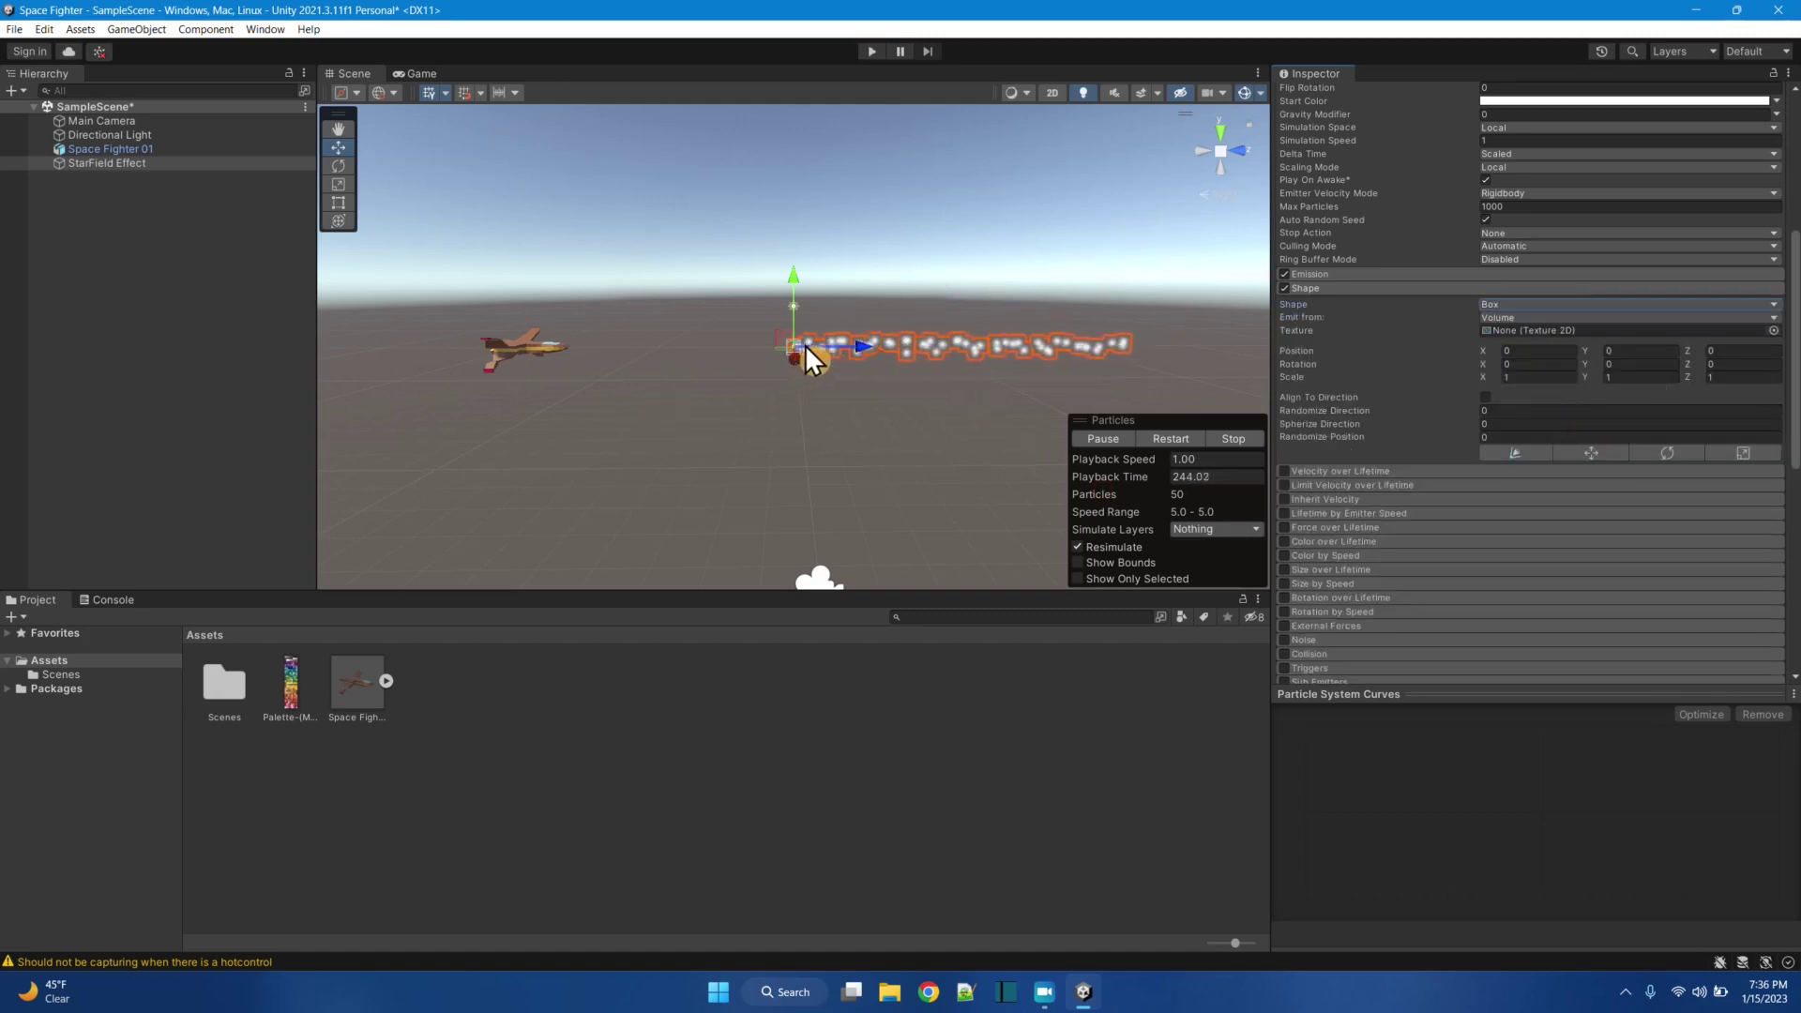
mouse_move(854, 373)
alt+mouse_down()
mouse_move(860, 527)
mouse_move(859, 376)
alt+mouse_up()
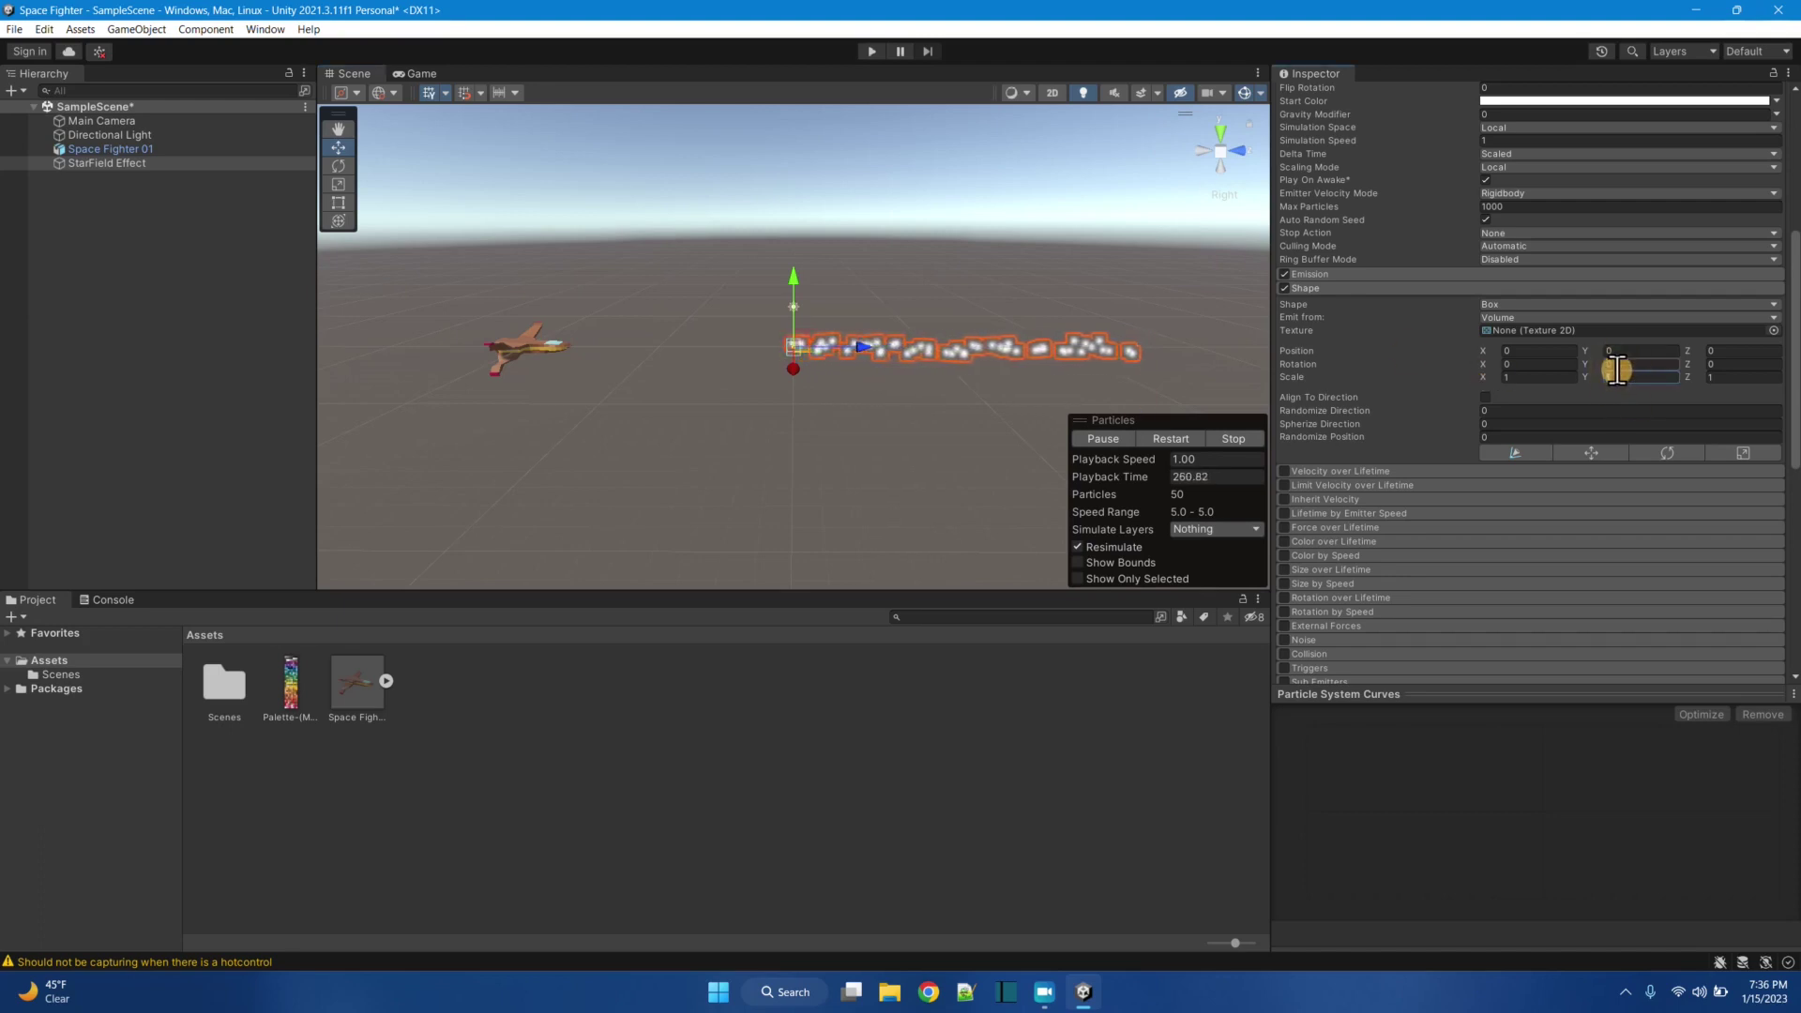
Step: Set the Box emitter's Scale Y to 30 and Rotation X to 180
text(10)
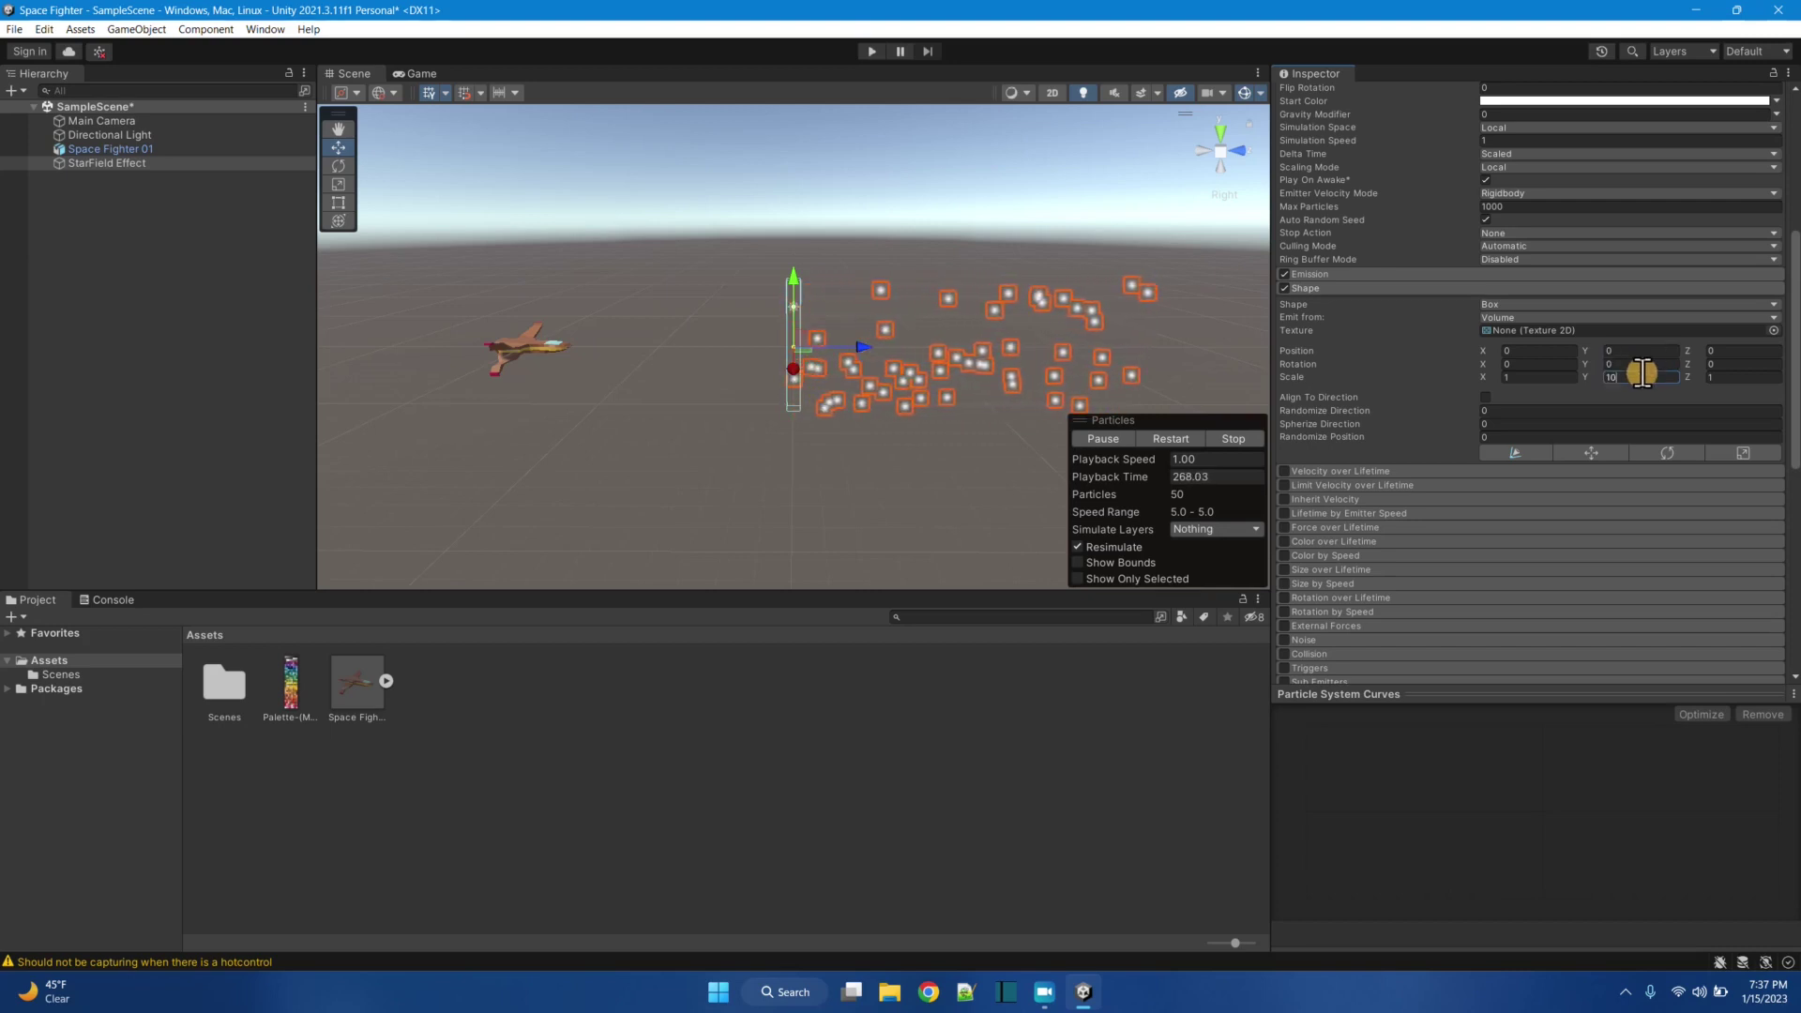
key(BackSpace)
key(BackSpace)
text(30)
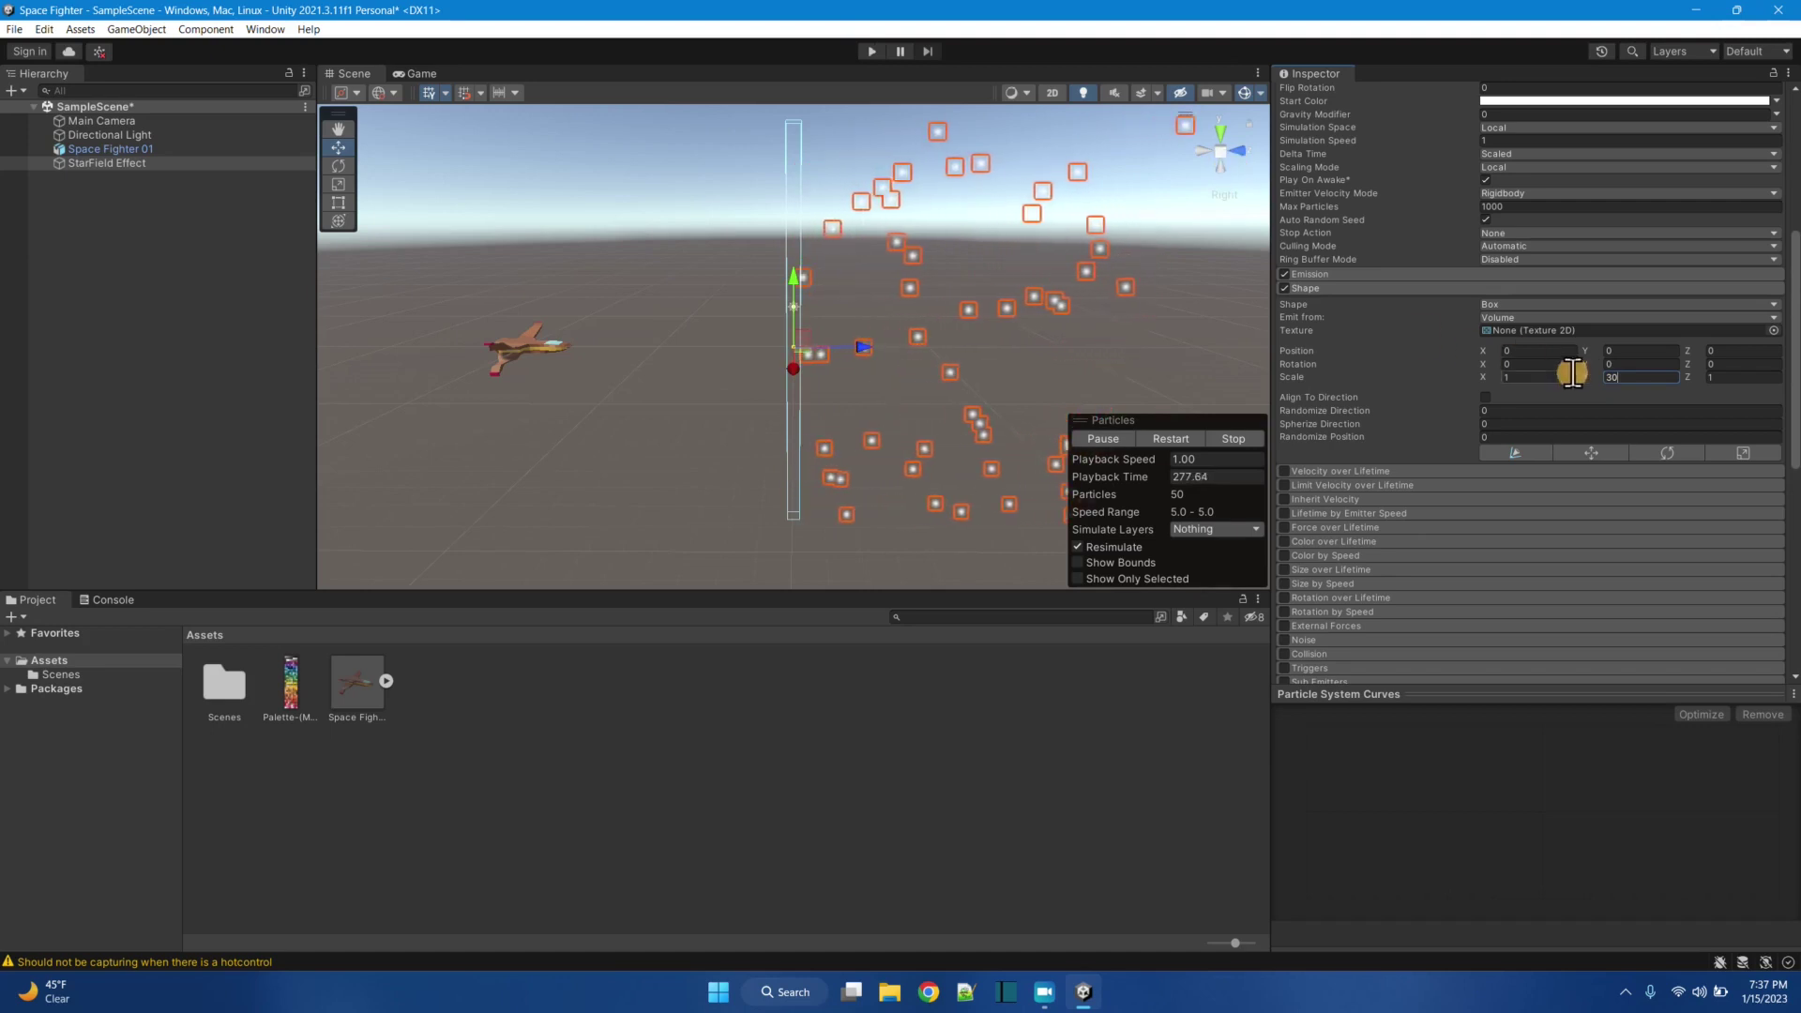
click(1545, 365)
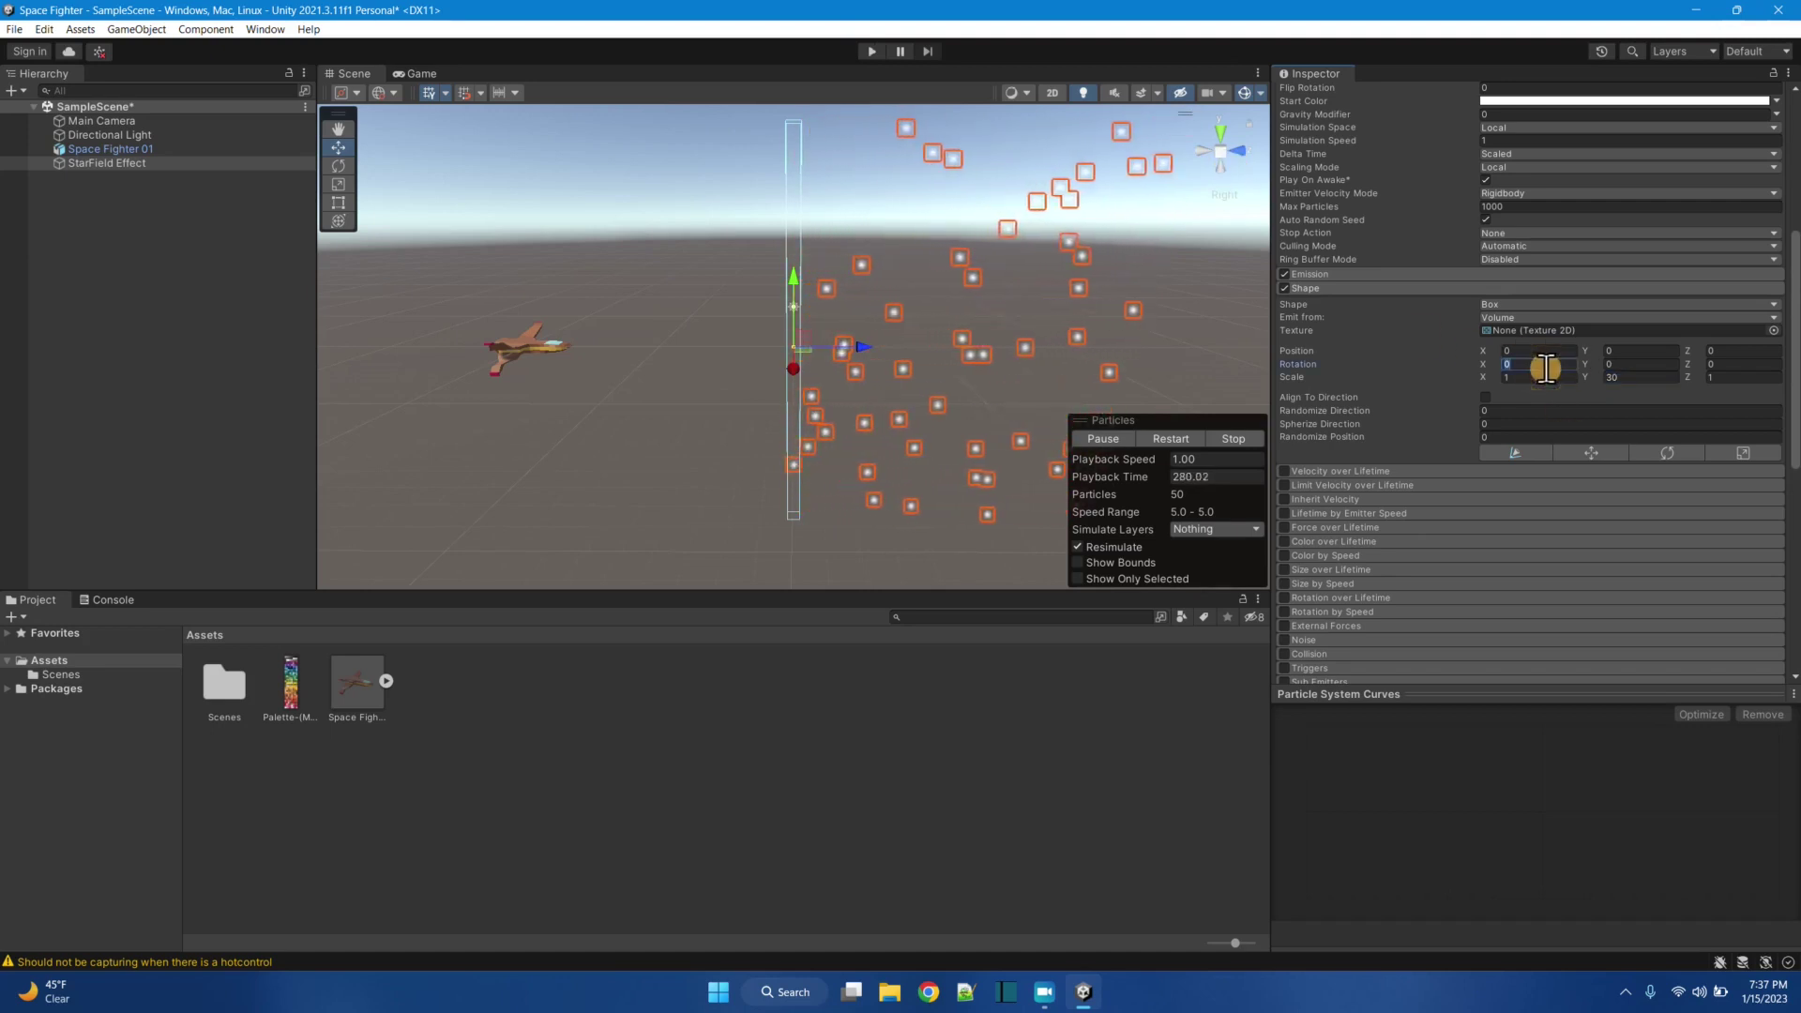
text(90)
key(BackSpace)
key(BackSpace)
text(180)
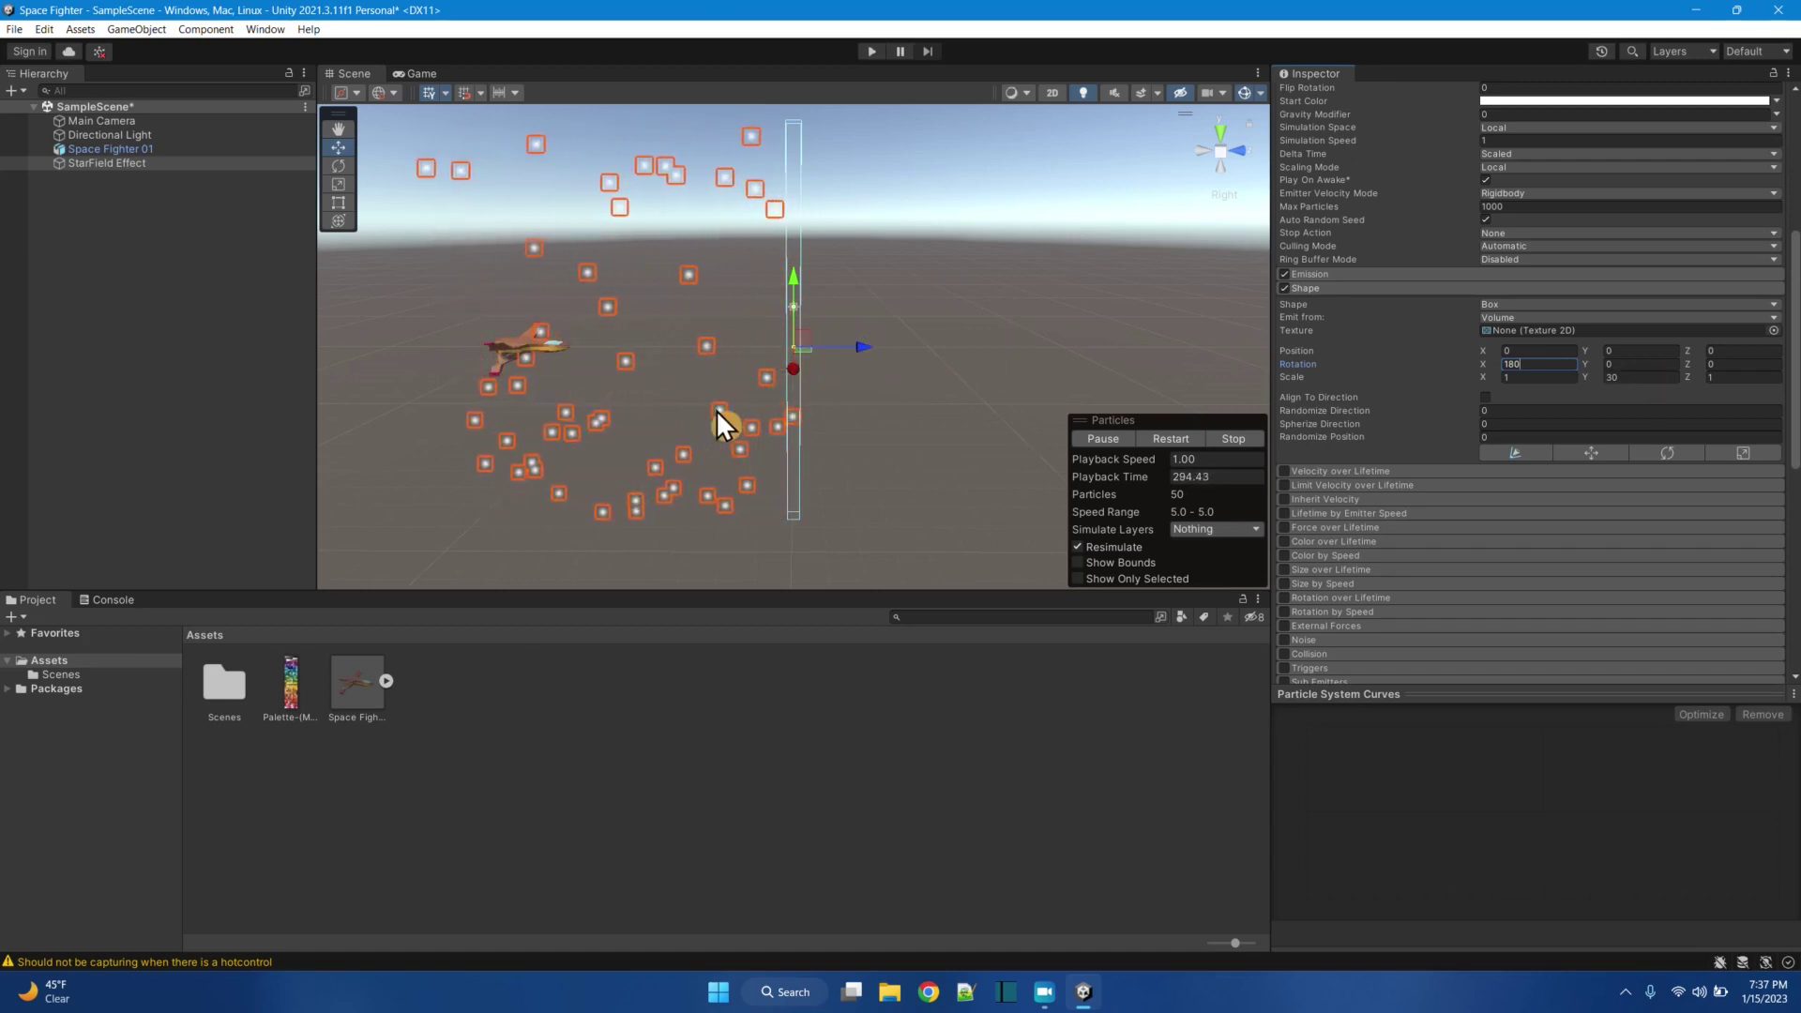
Step: Frame StarField Effect in the Scene view, then deselect it to view the streaming stars
mouse_move(717, 410)
middle_down()
mouse_move(803, 405)
mouse_move(719, 415)
middle_up()
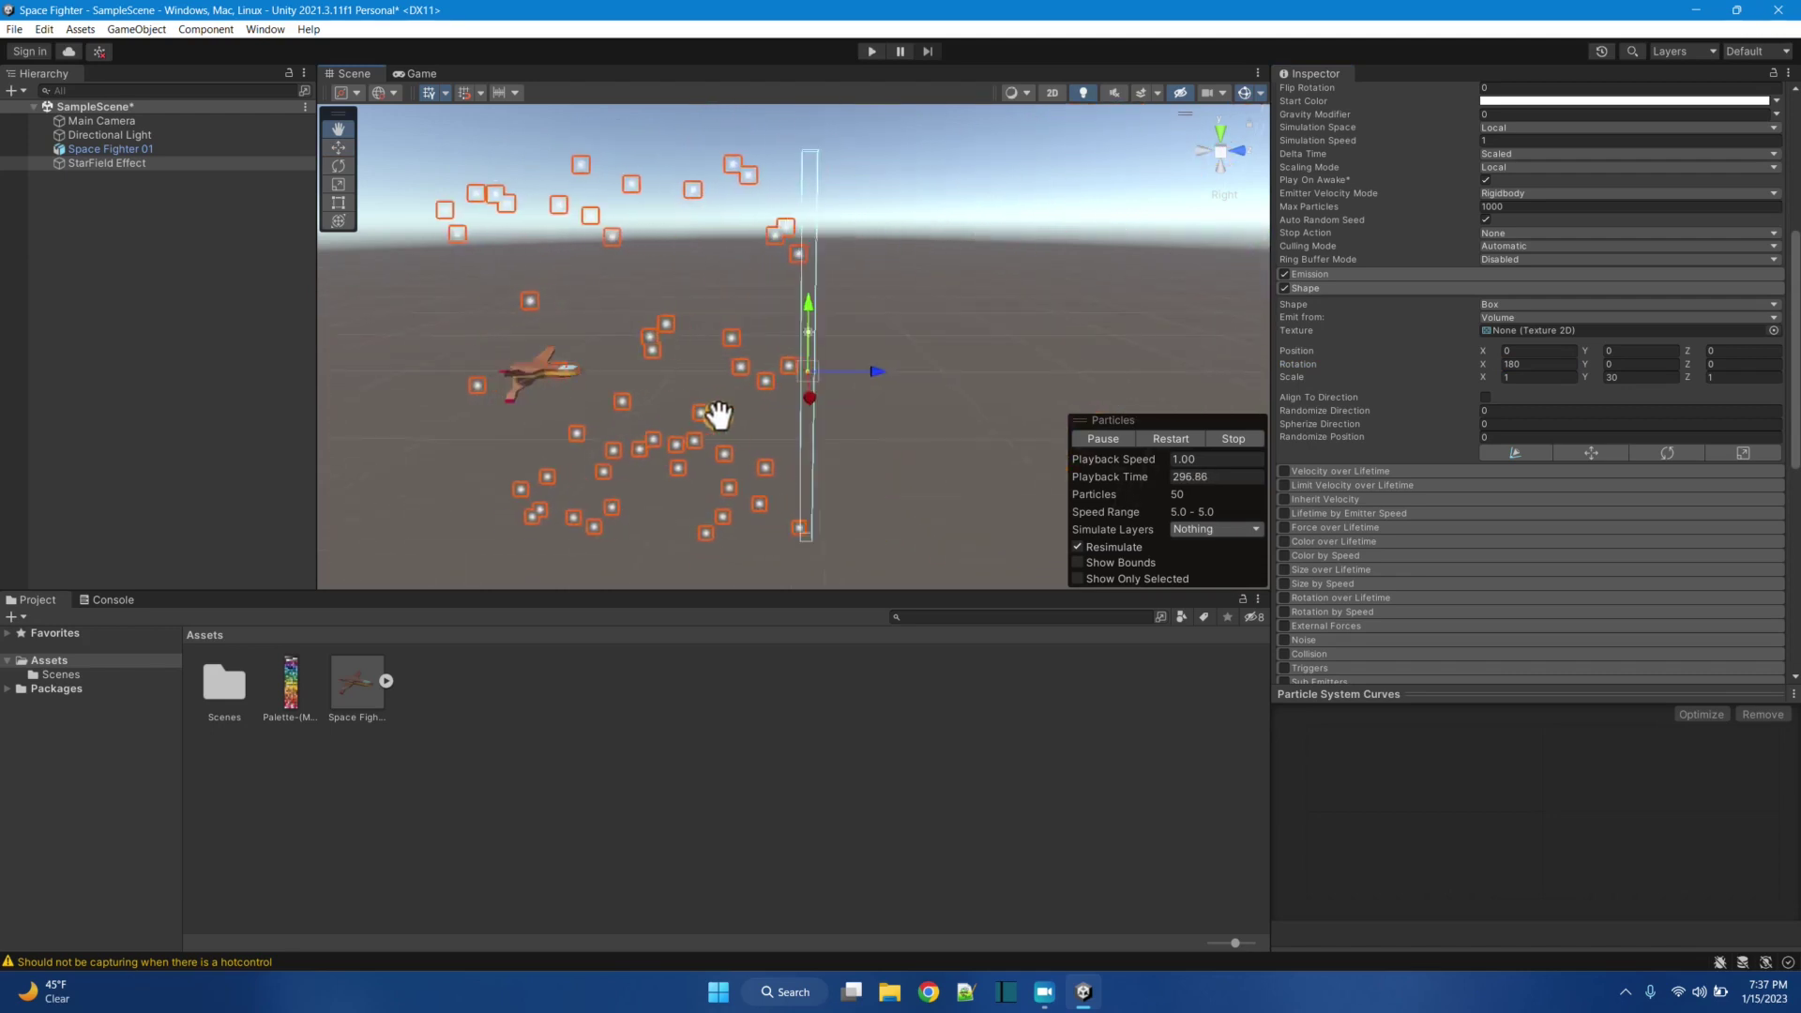
double_click(81, 162)
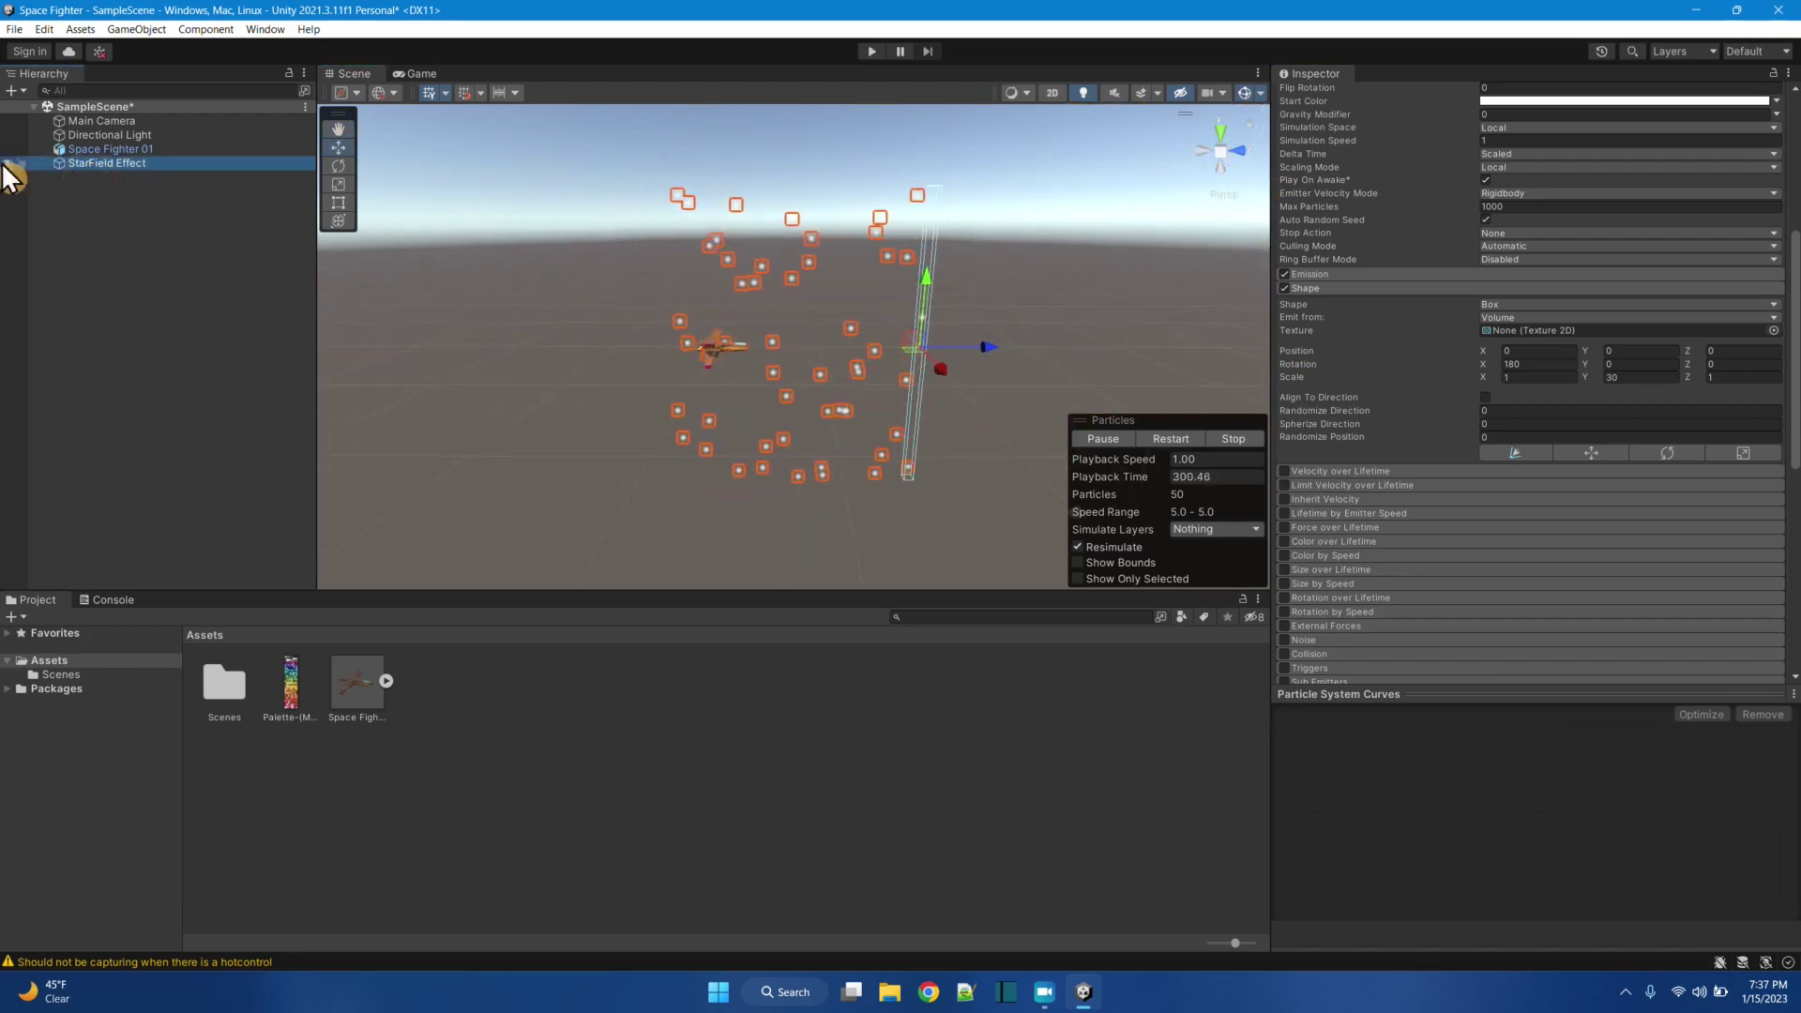
right_click(68, 163)
double_click(64, 162)
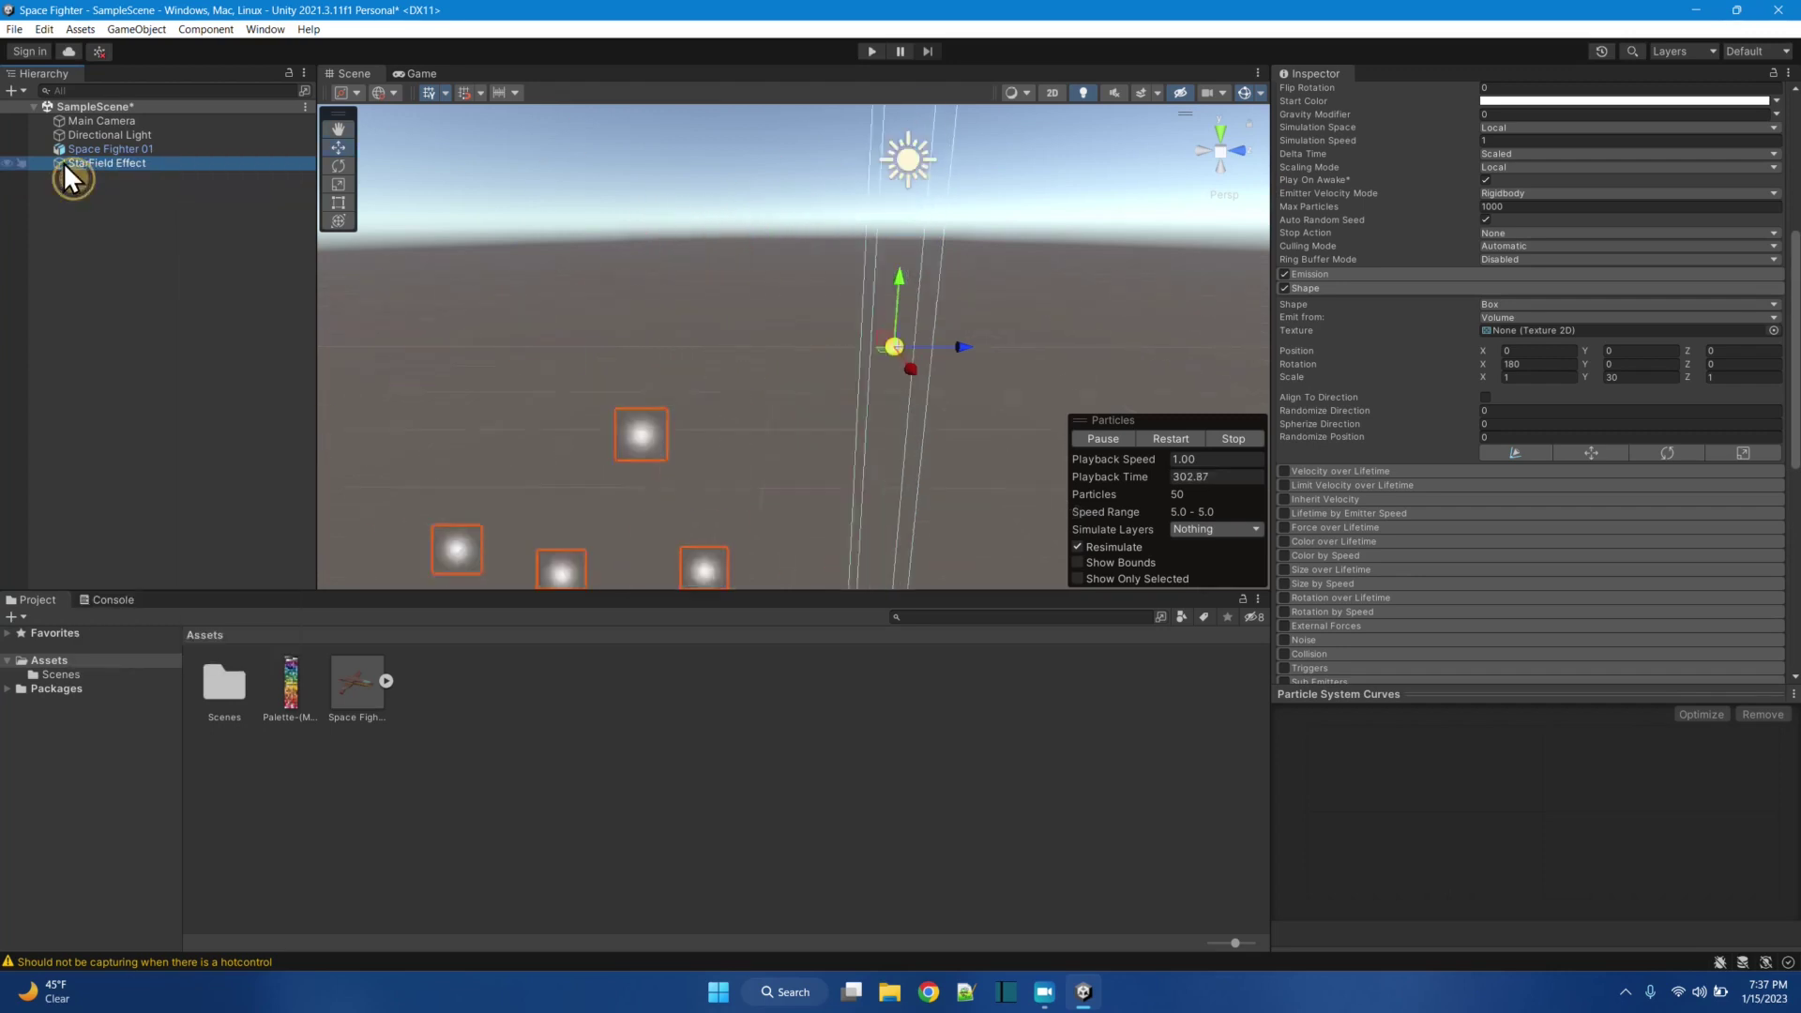
scroll(709, 328, down, 6)
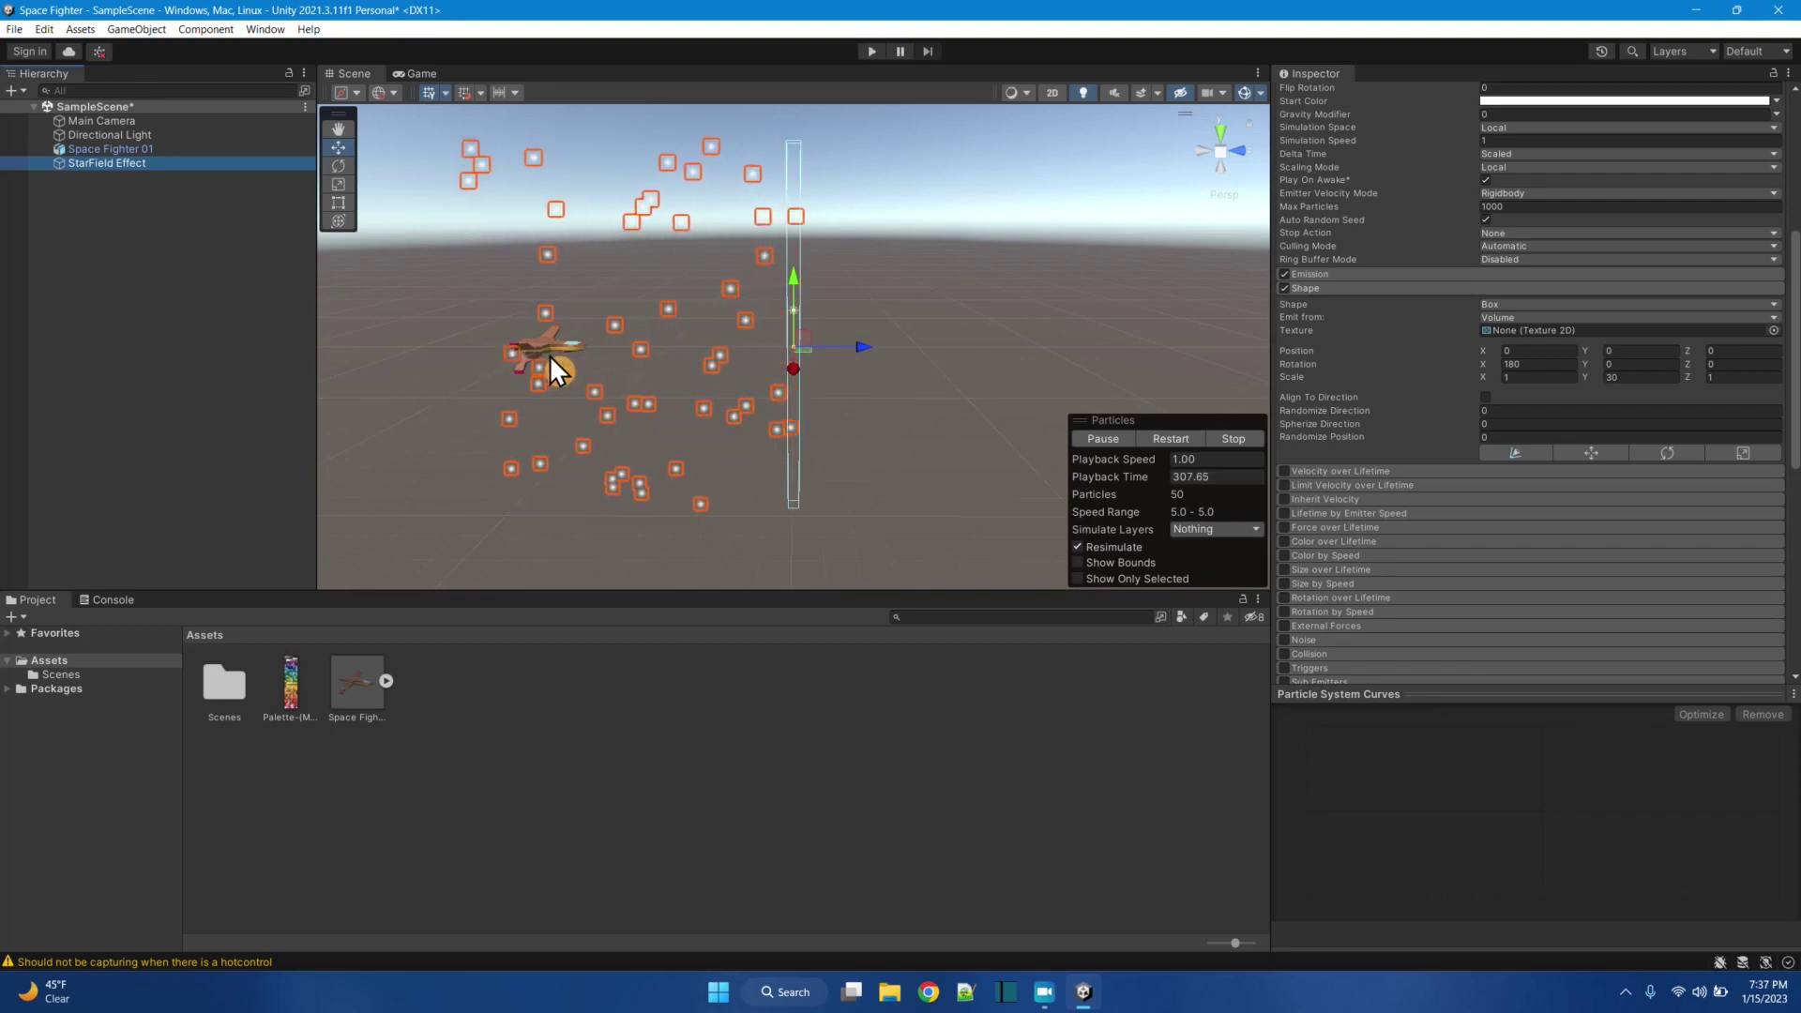
click(365, 344)
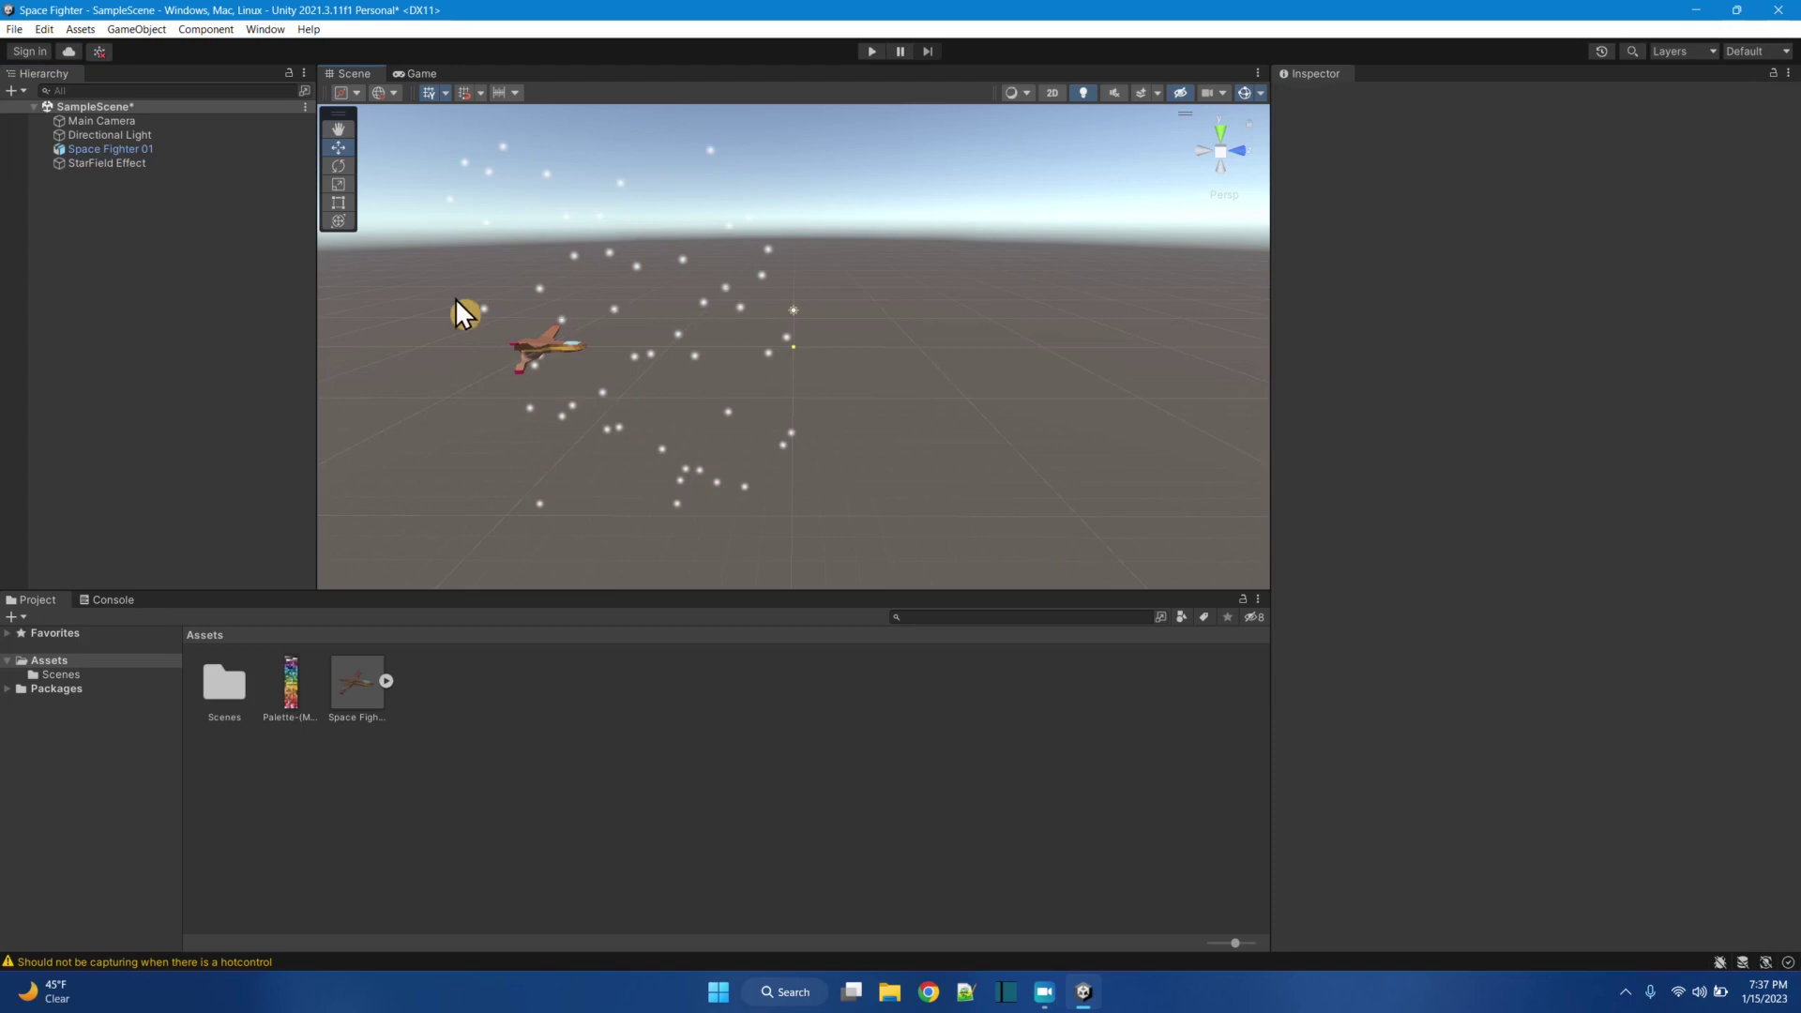
Step: Set the Main Camera's Clear Flags to Solid Color for a black background, then reselect StarField Effect
click(139, 124)
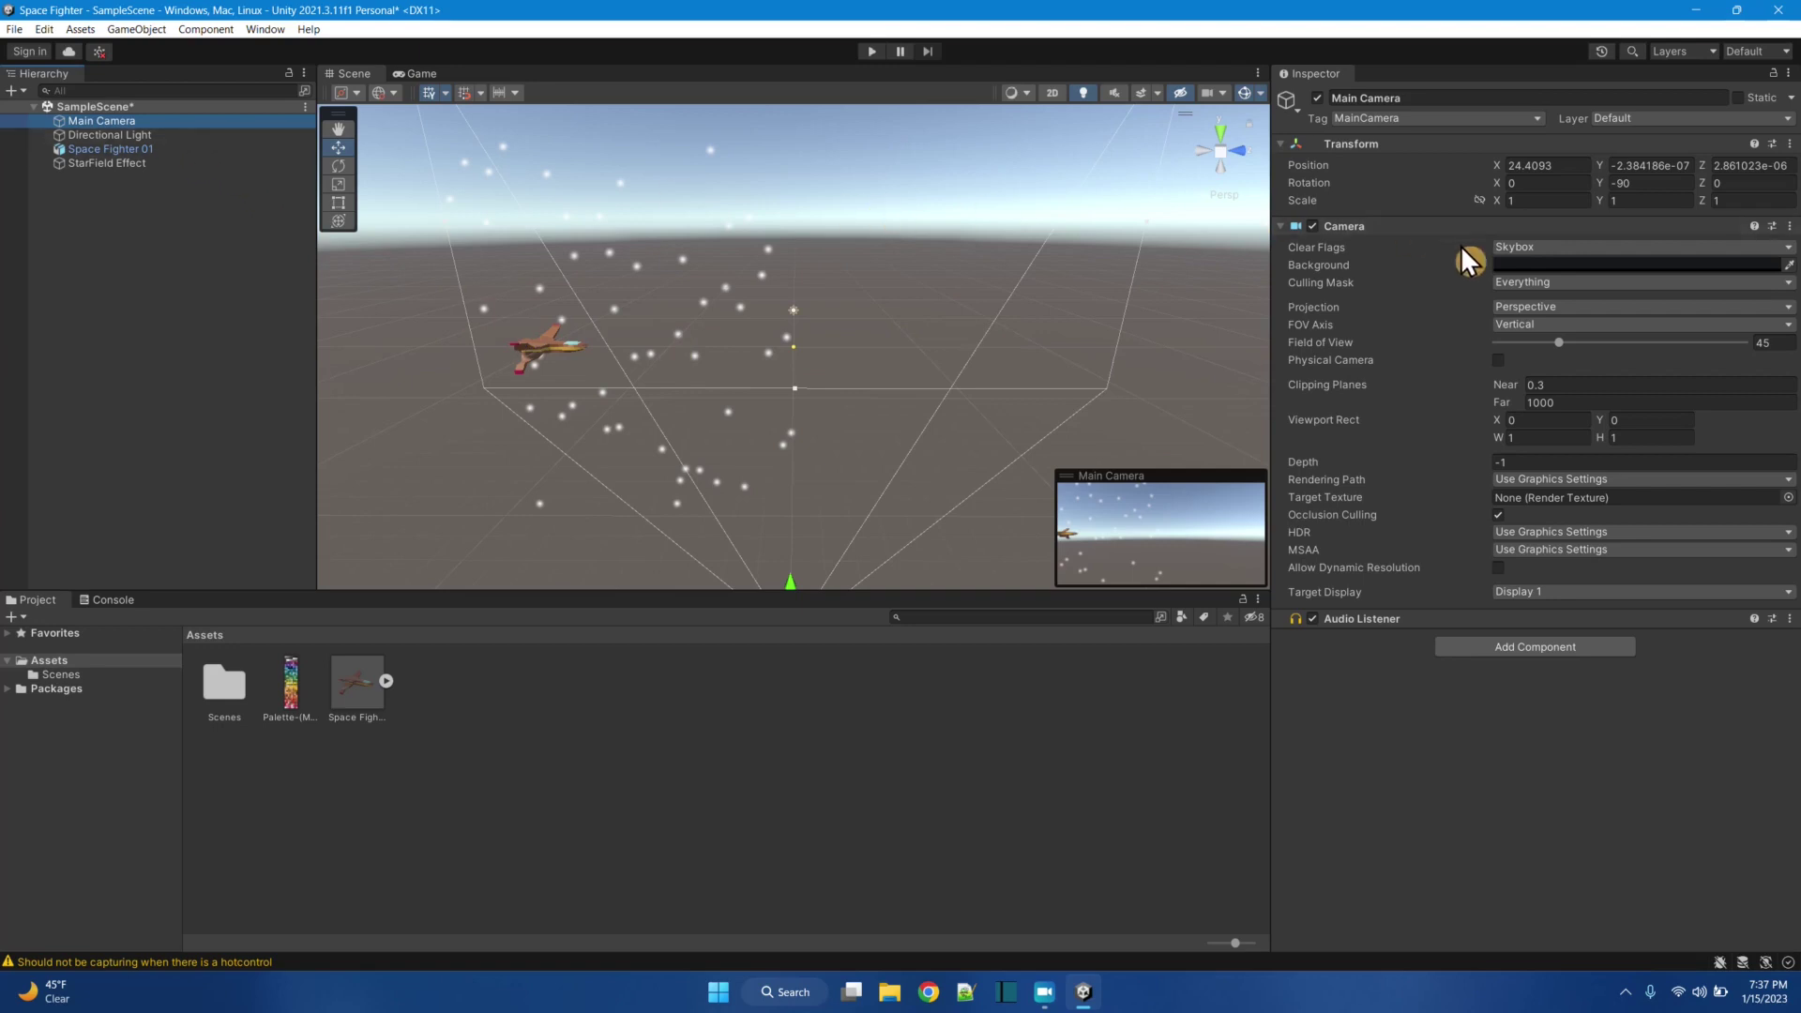
click(1516, 248)
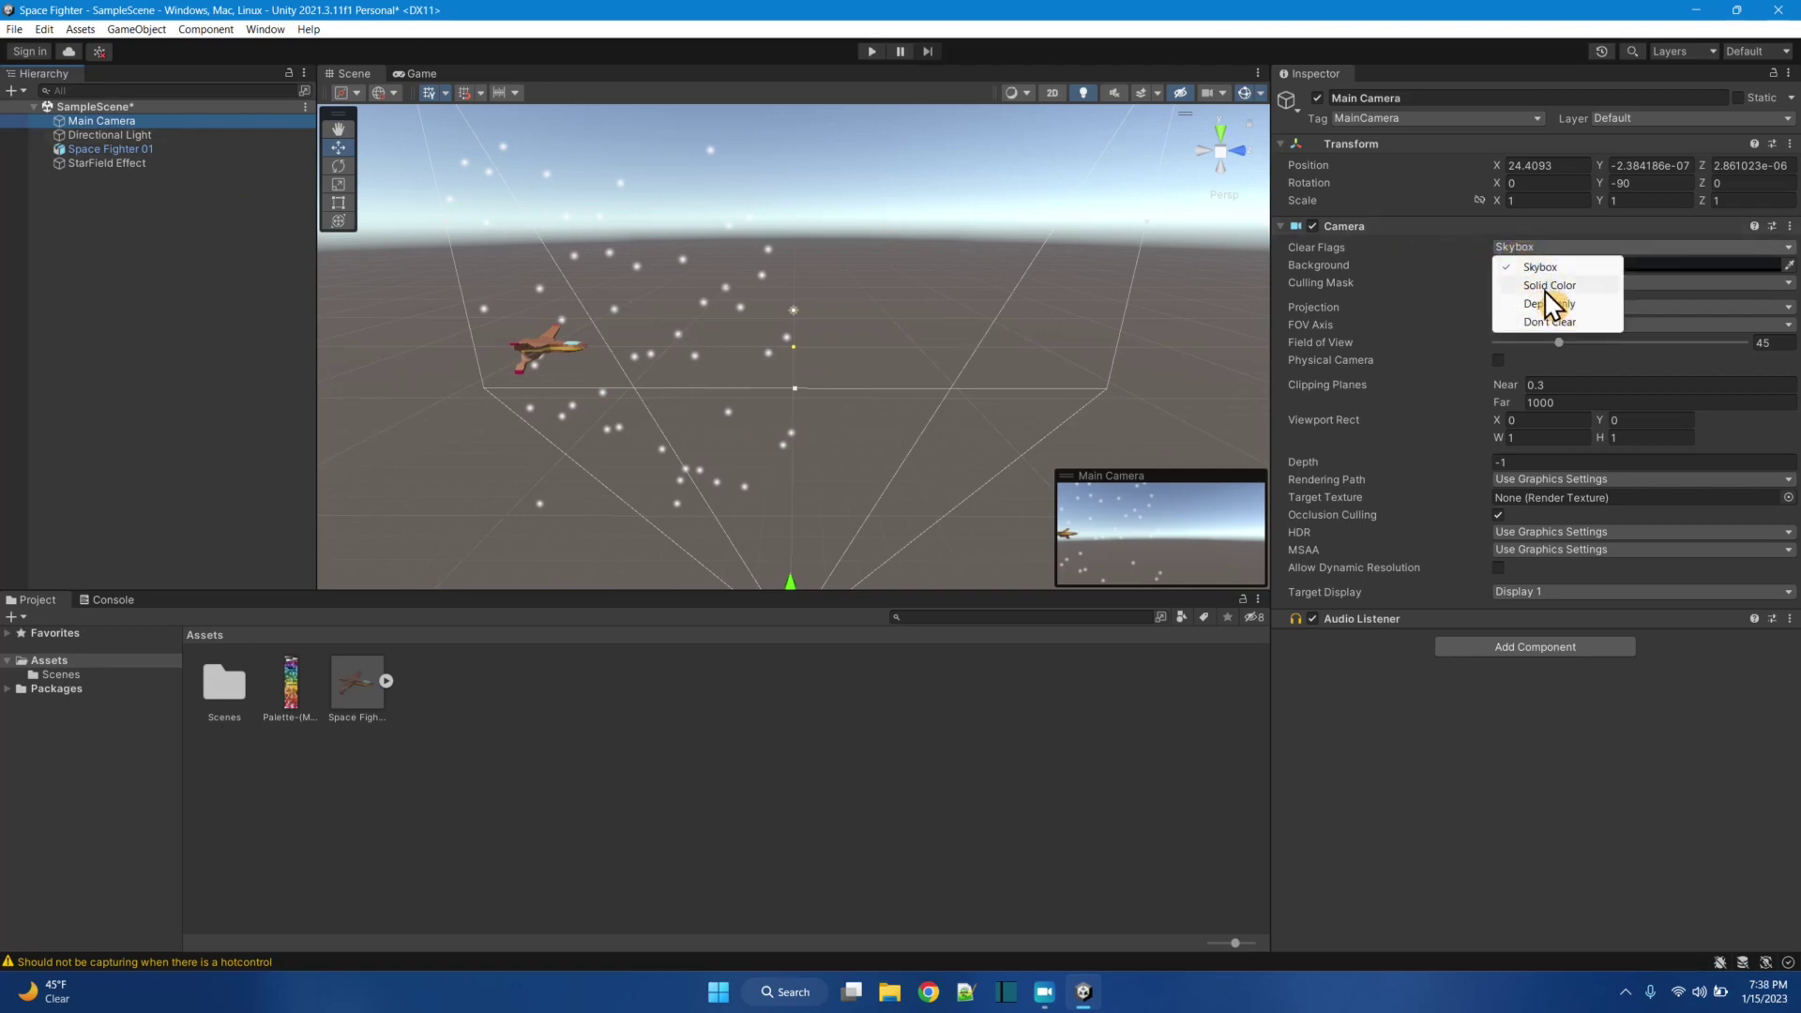
click(1544, 287)
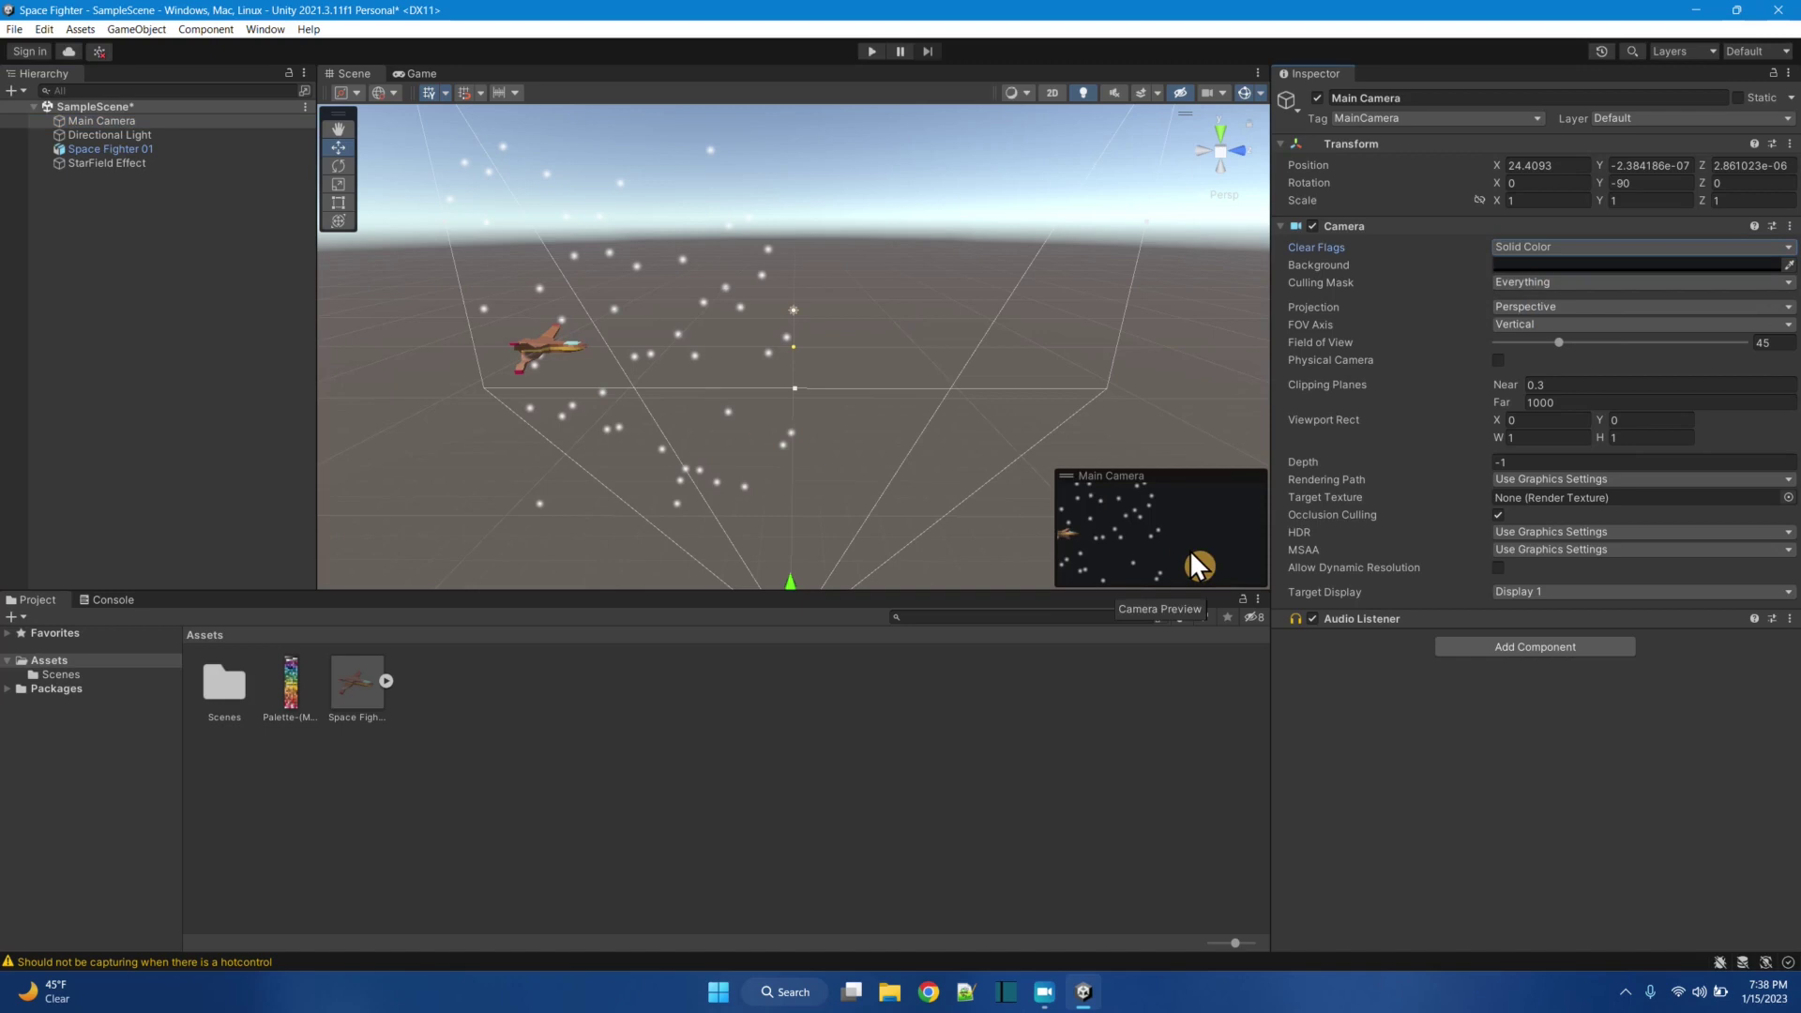
click(539, 336)
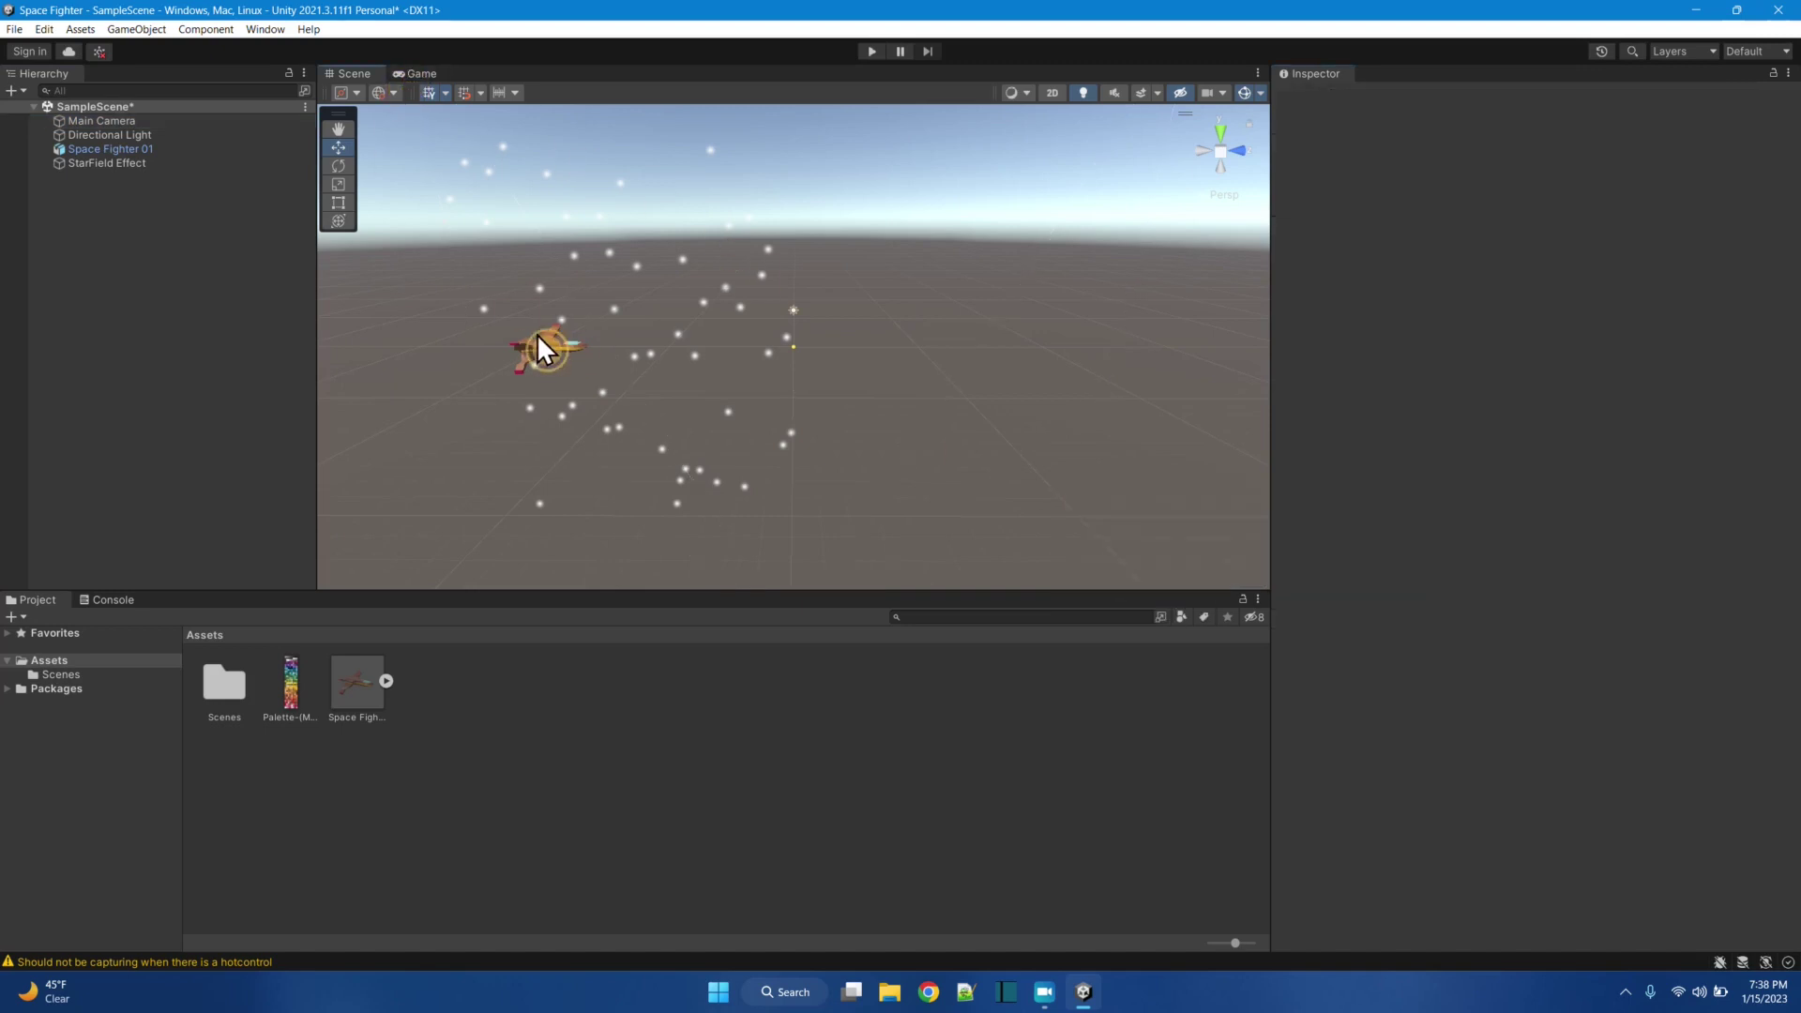
click(137, 161)
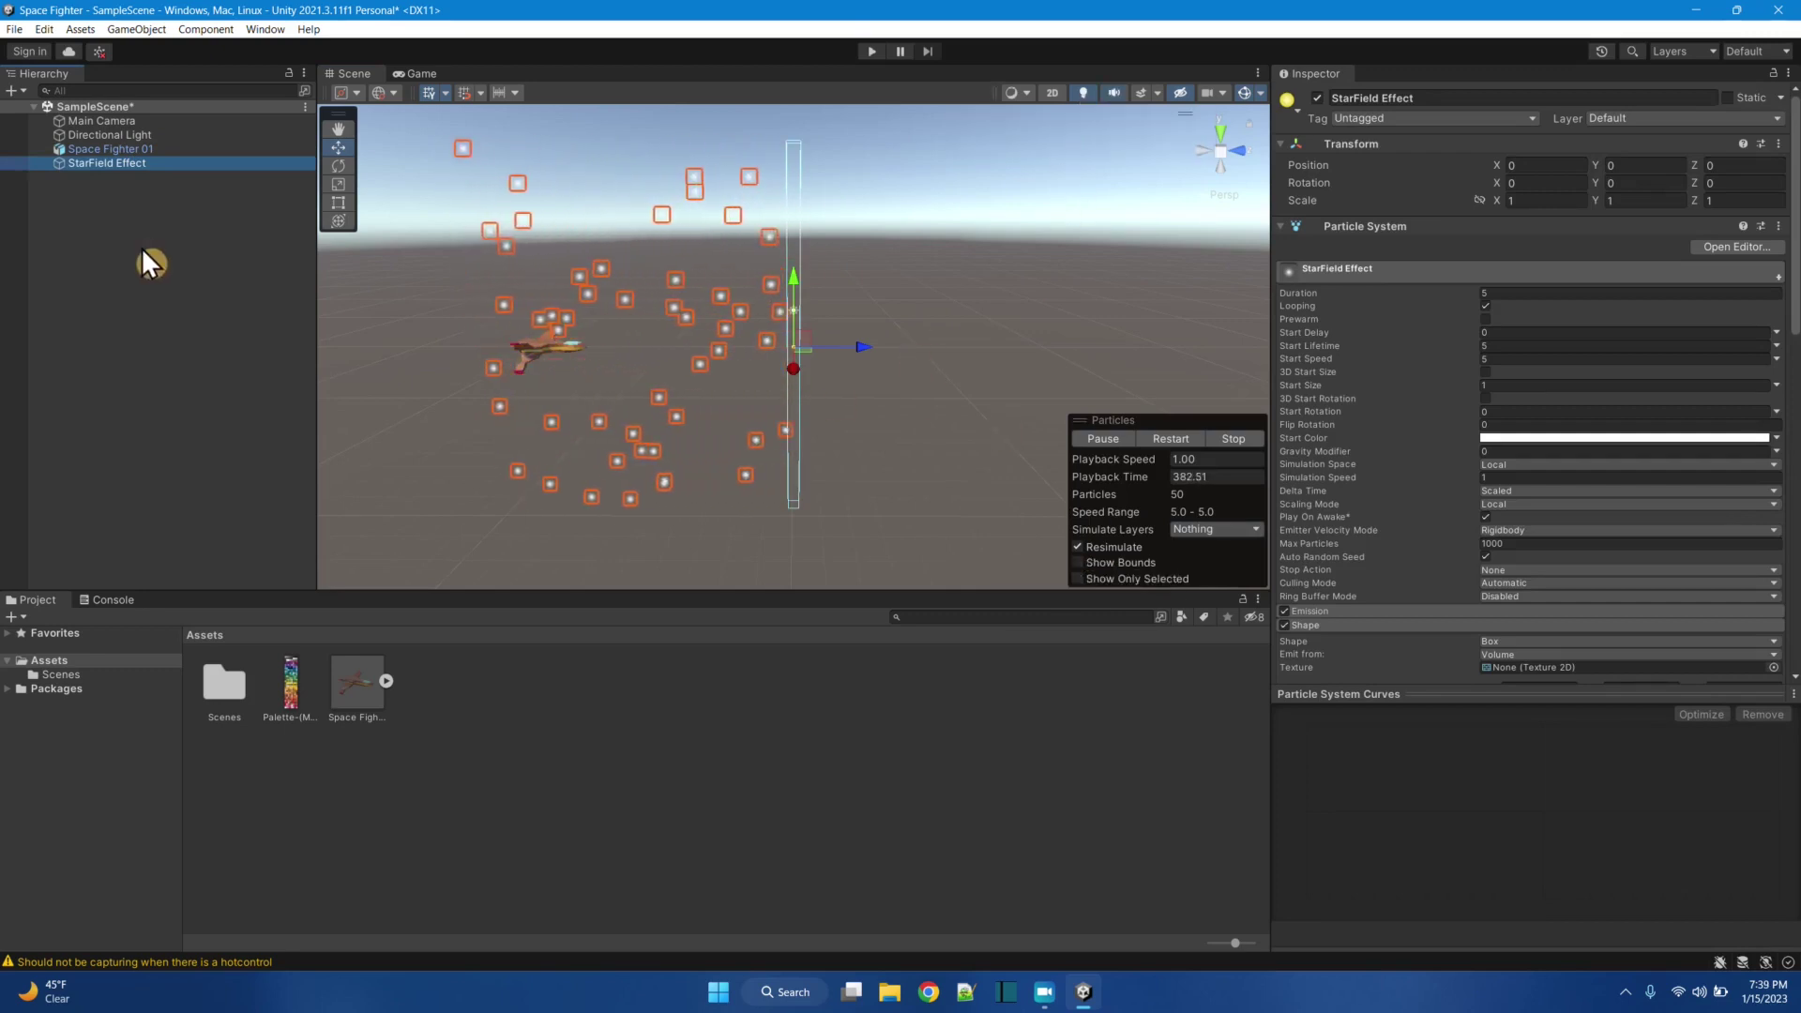
click(81, 124)
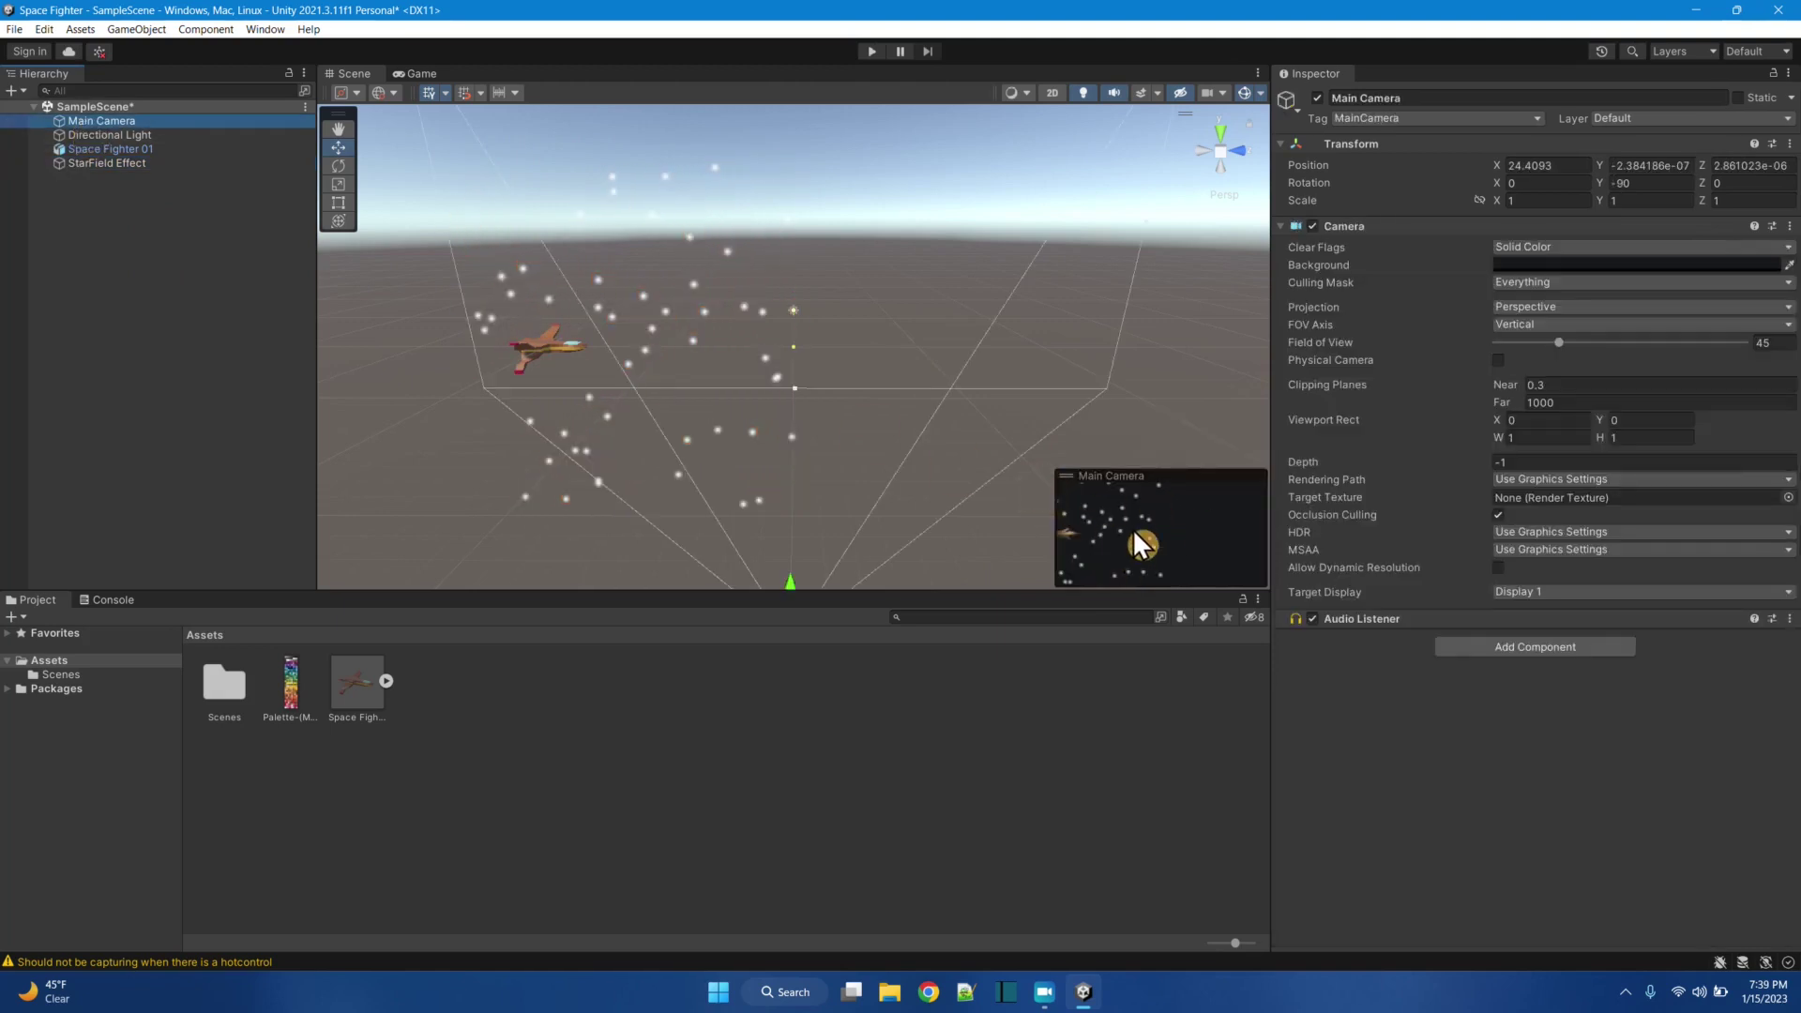
click(115, 161)
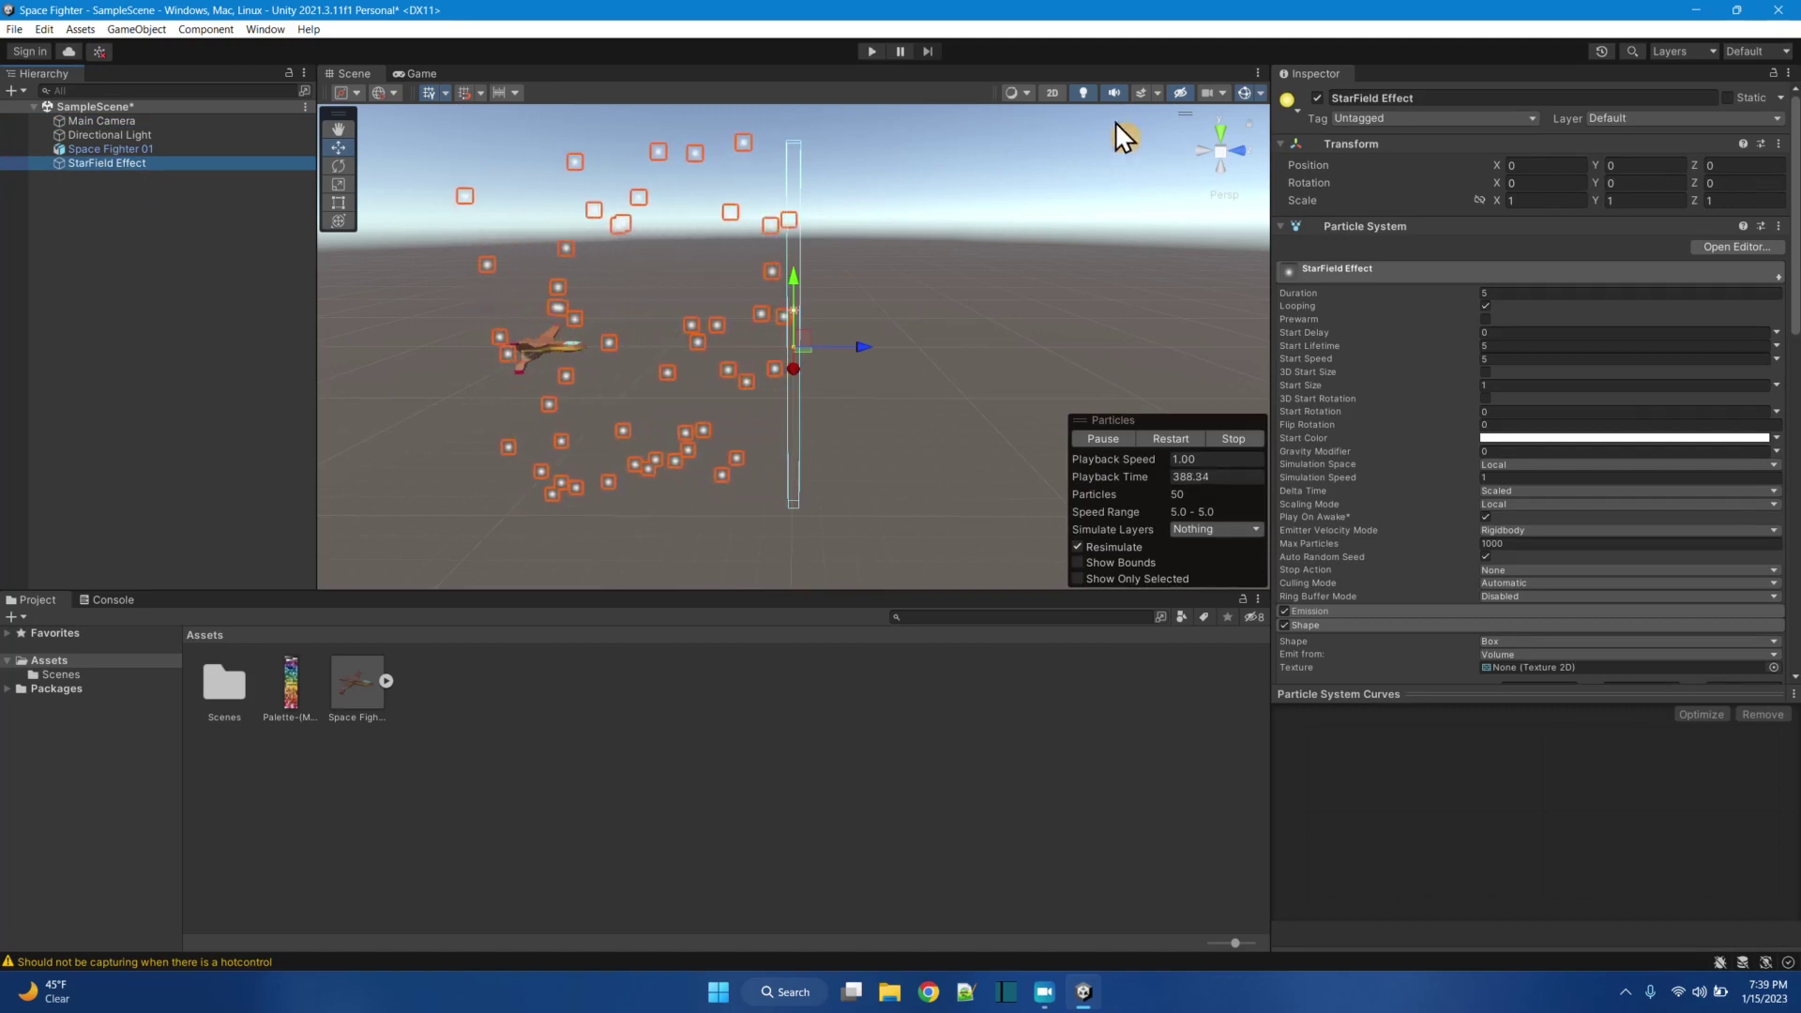
Step: Turn off Skybox in the Scene view effects while keeping Particle Systems drawn
click(1158, 94)
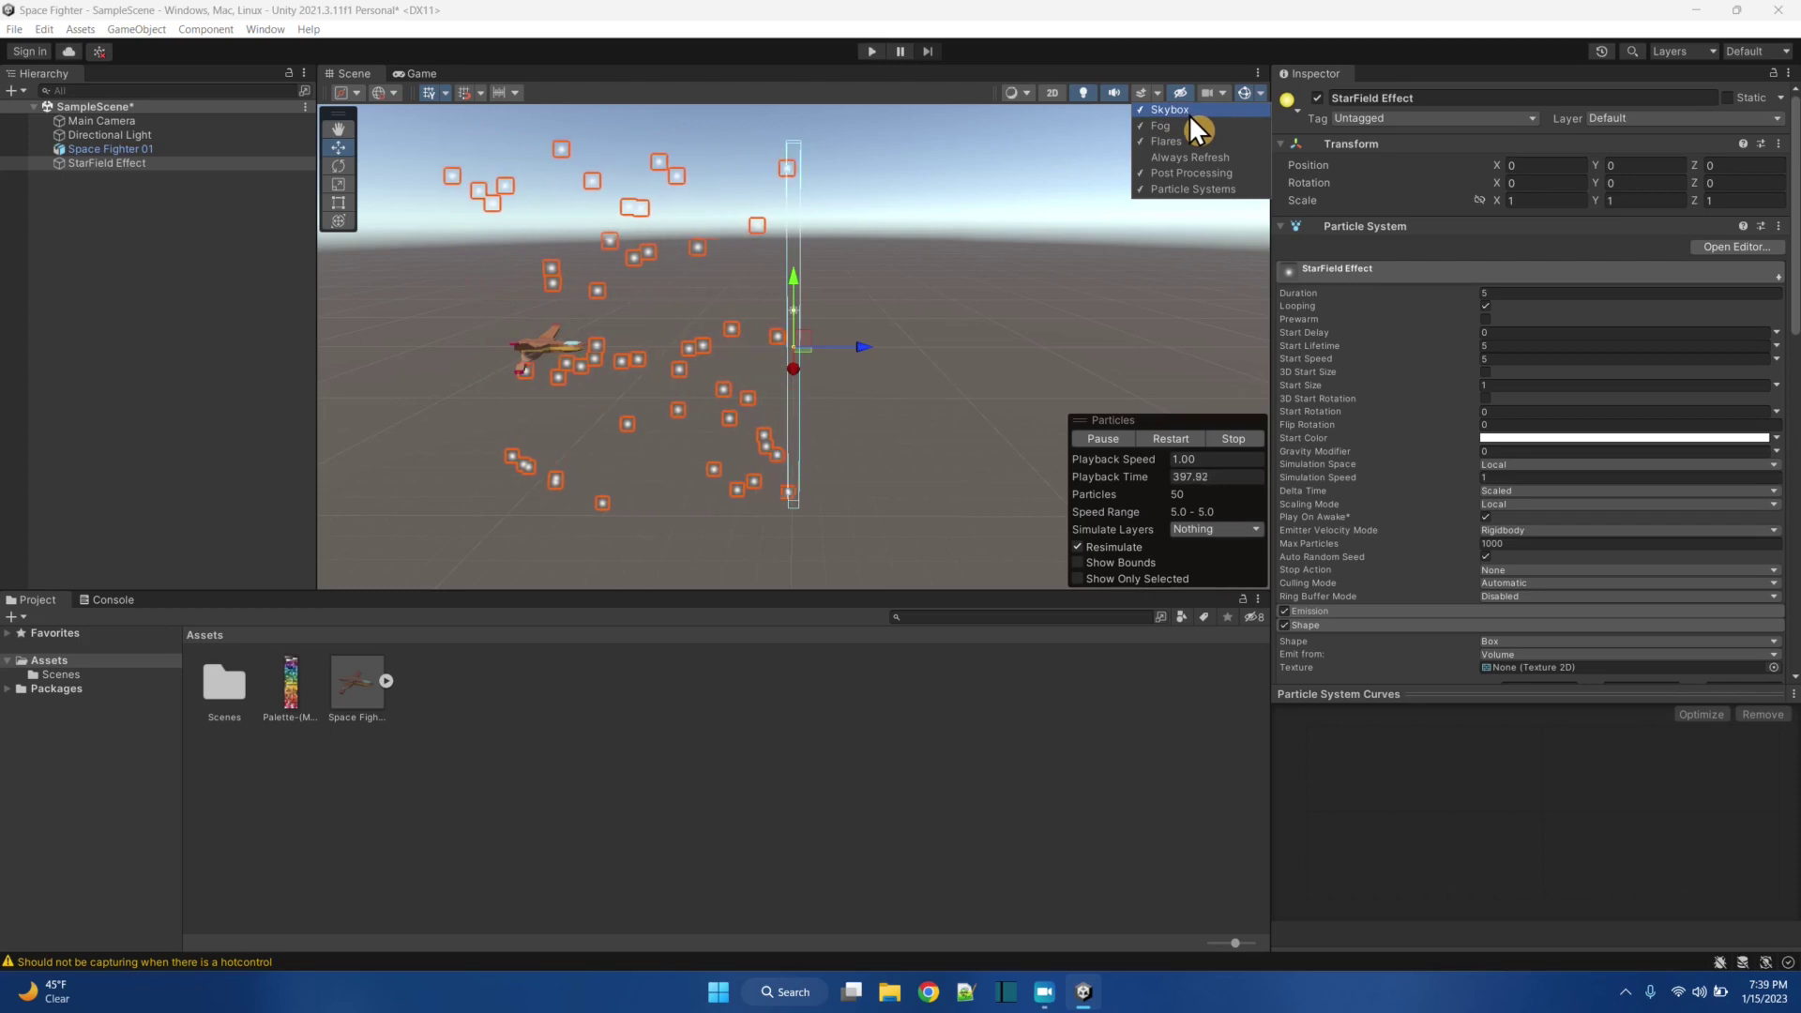
click(1184, 188)
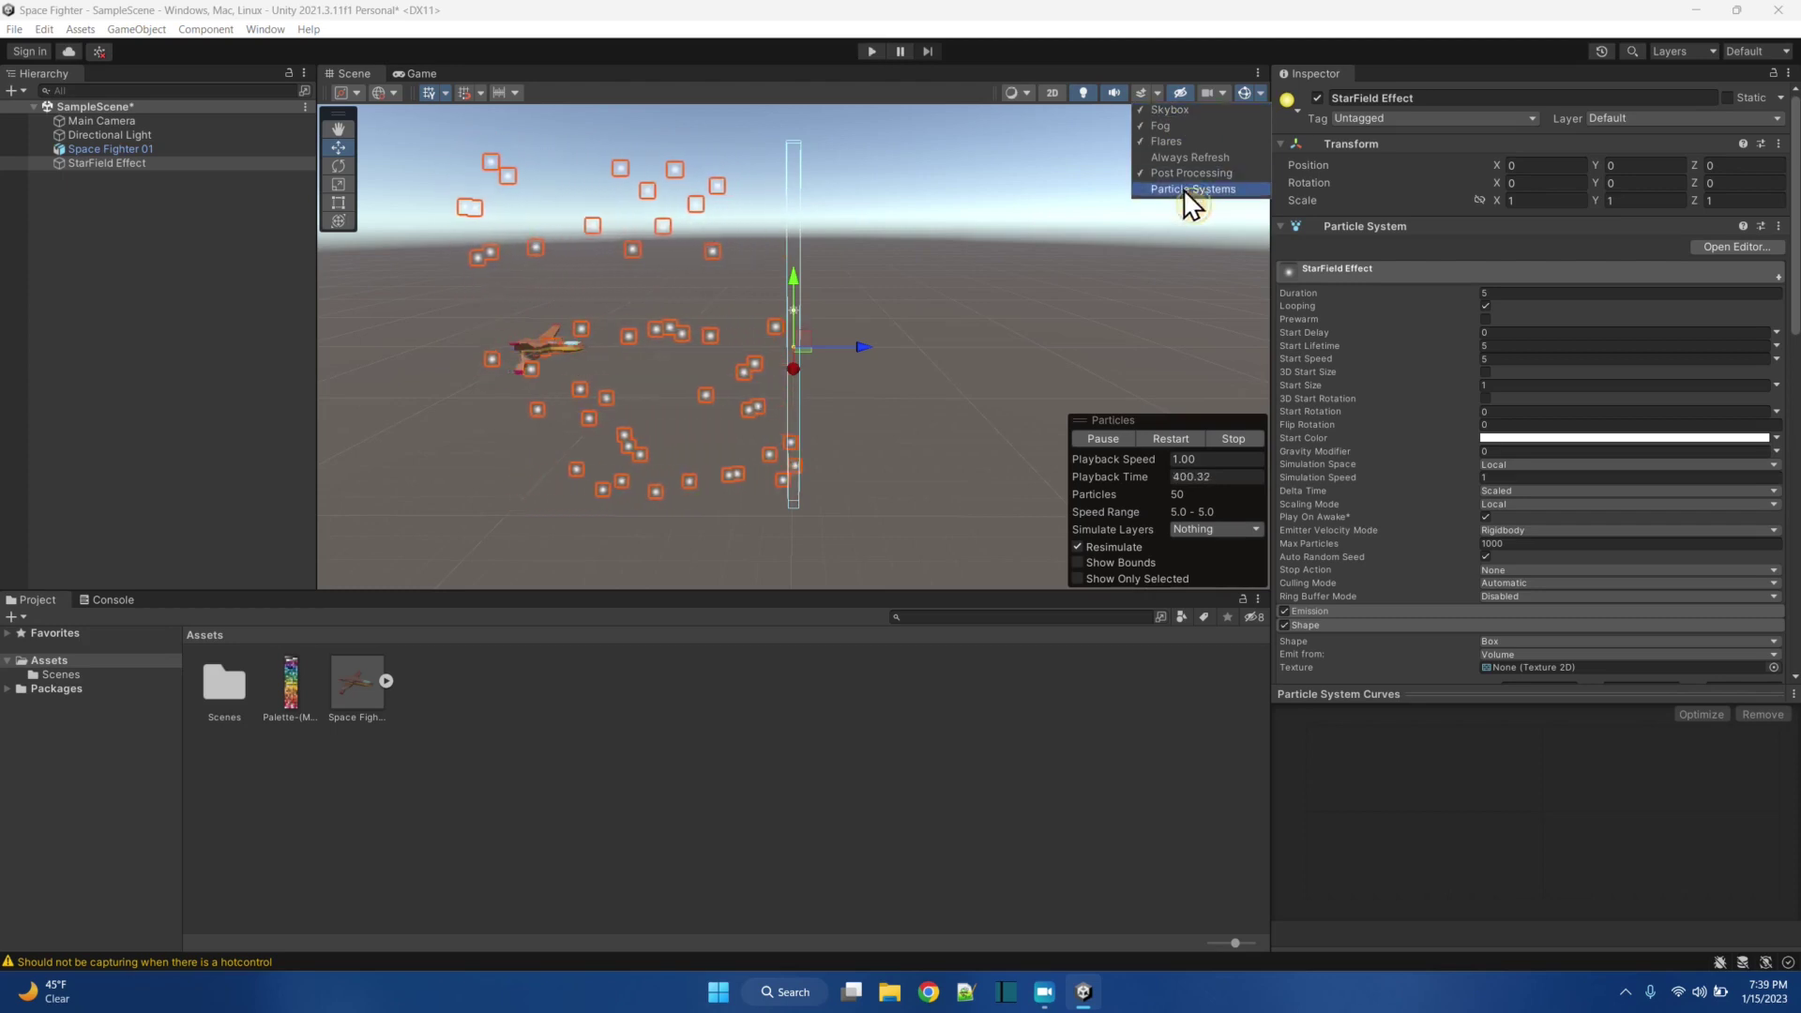
click(1184, 187)
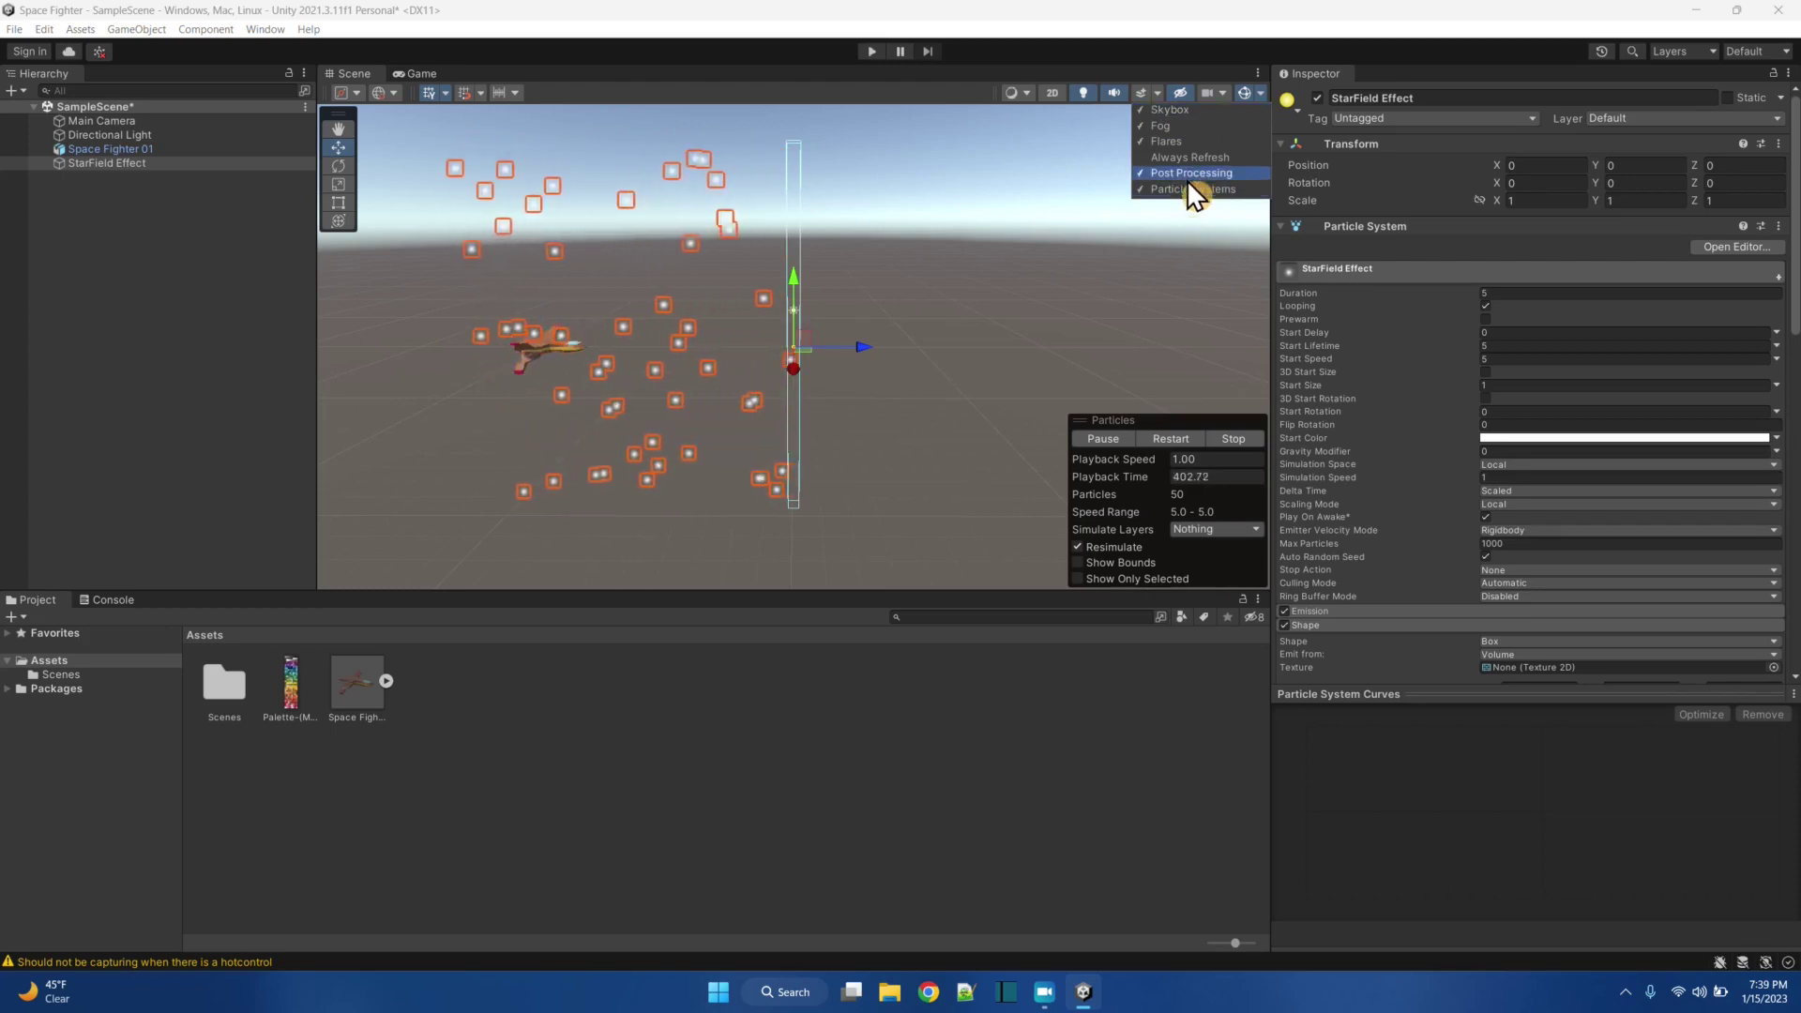
click(1169, 115)
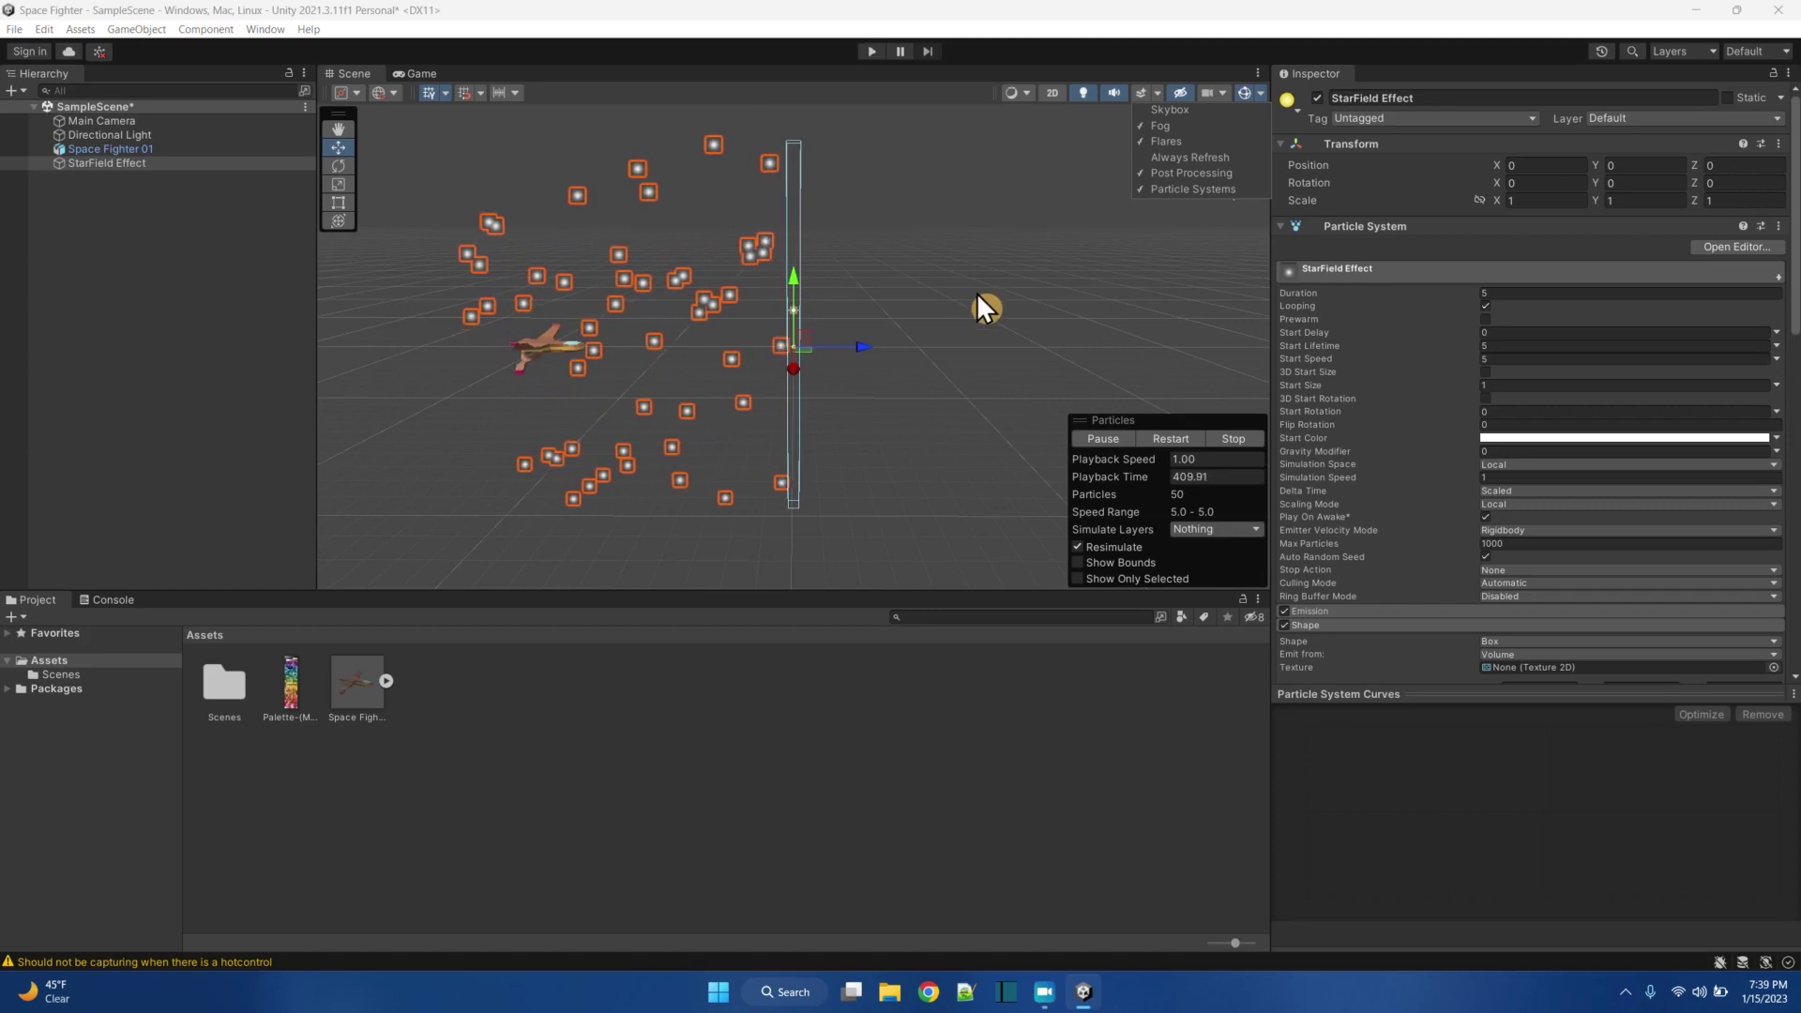
click(993, 253)
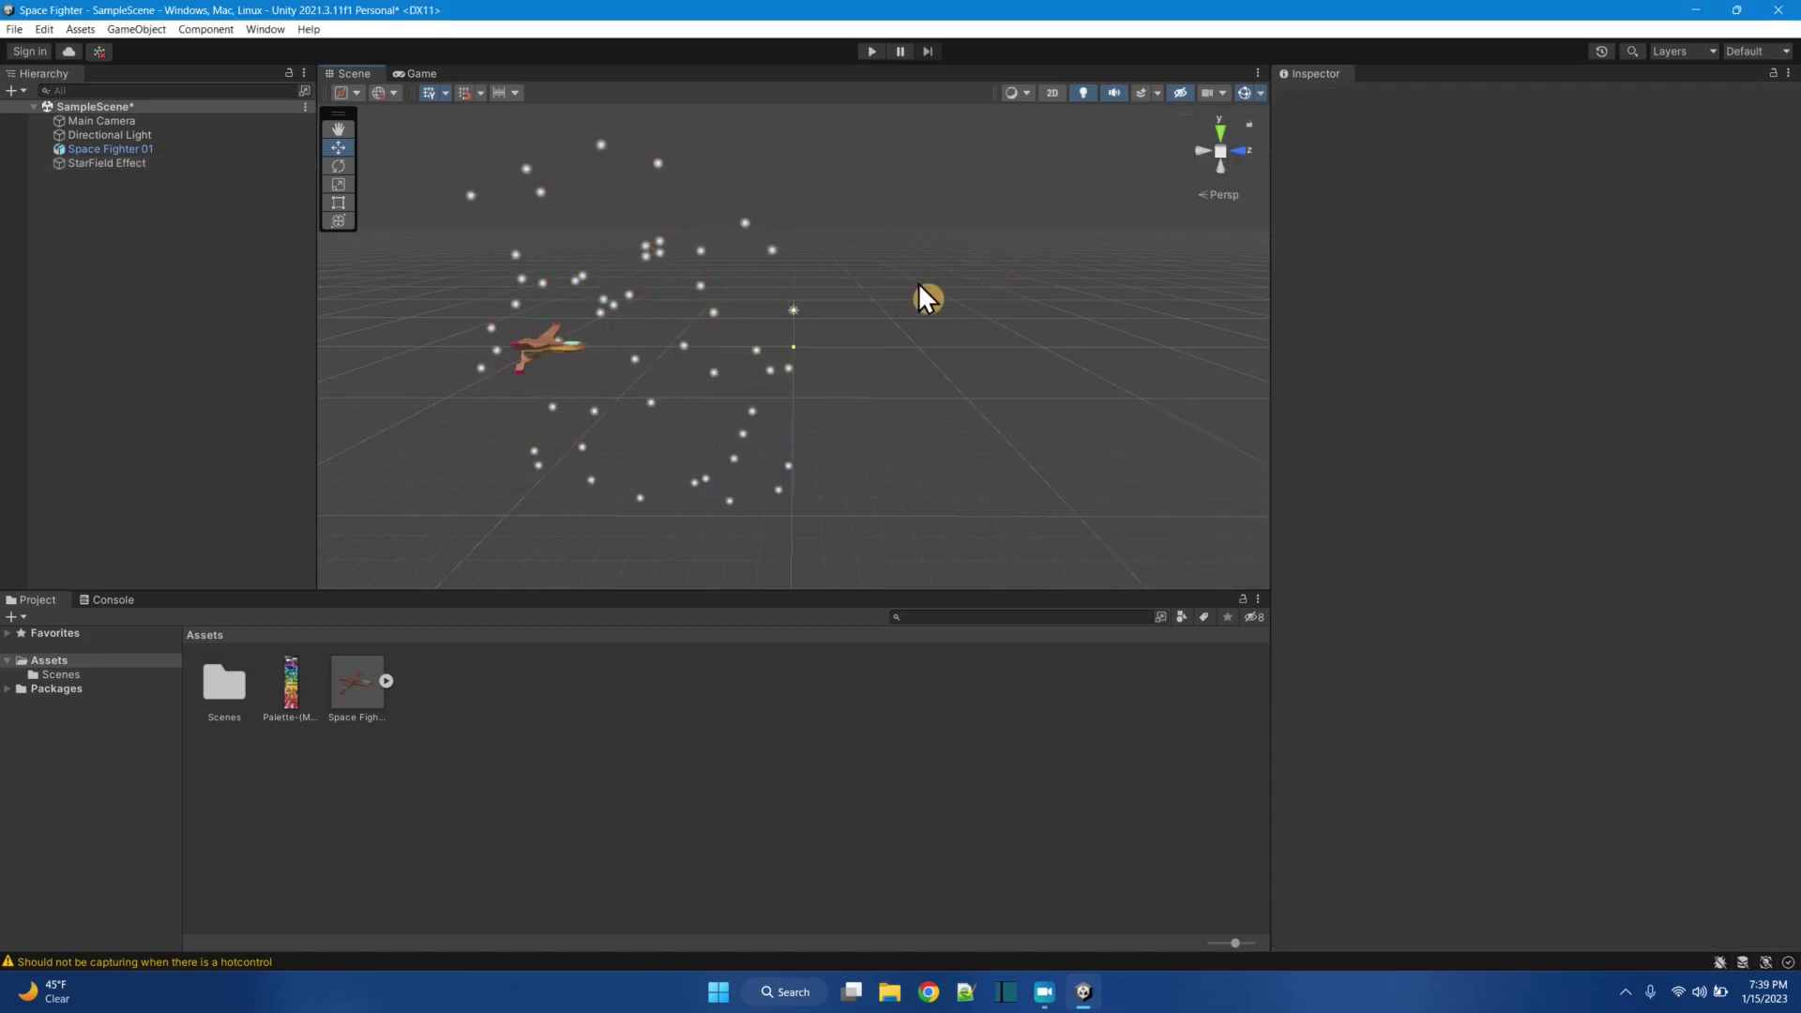
Step: Enable Resimulate on the StarField Effect particle system
click(94, 163)
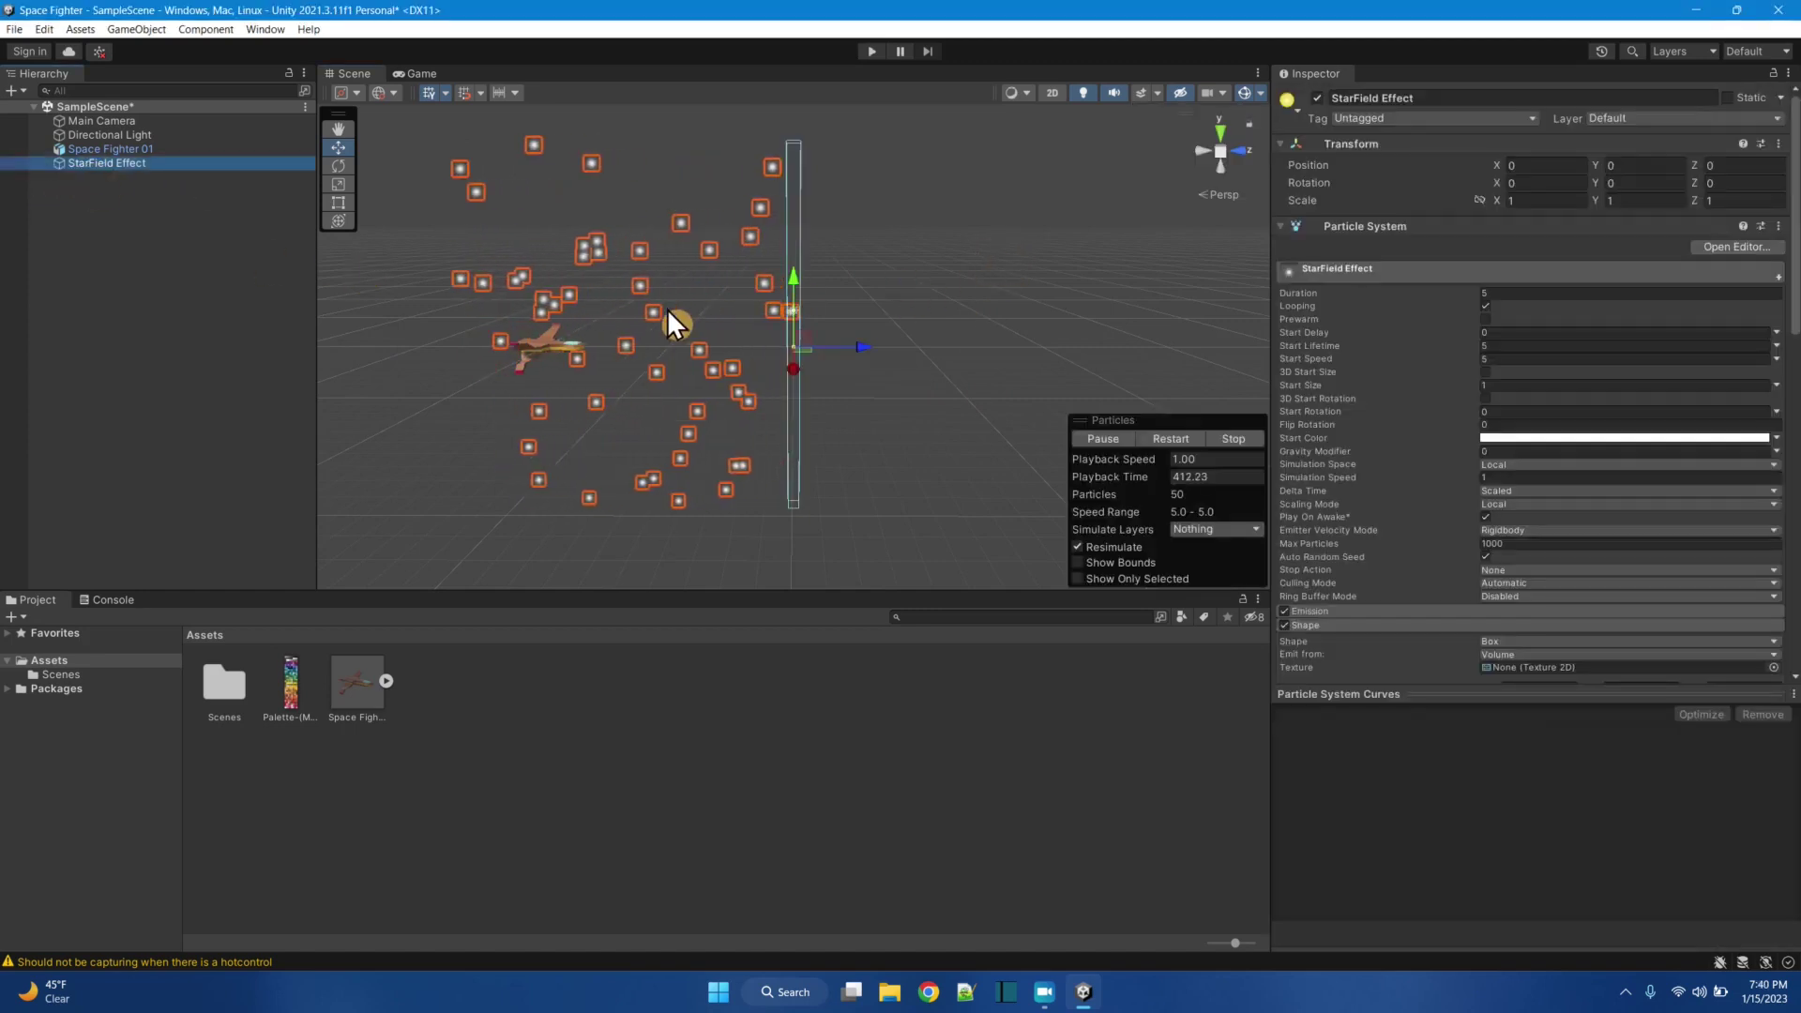
click(1075, 546)
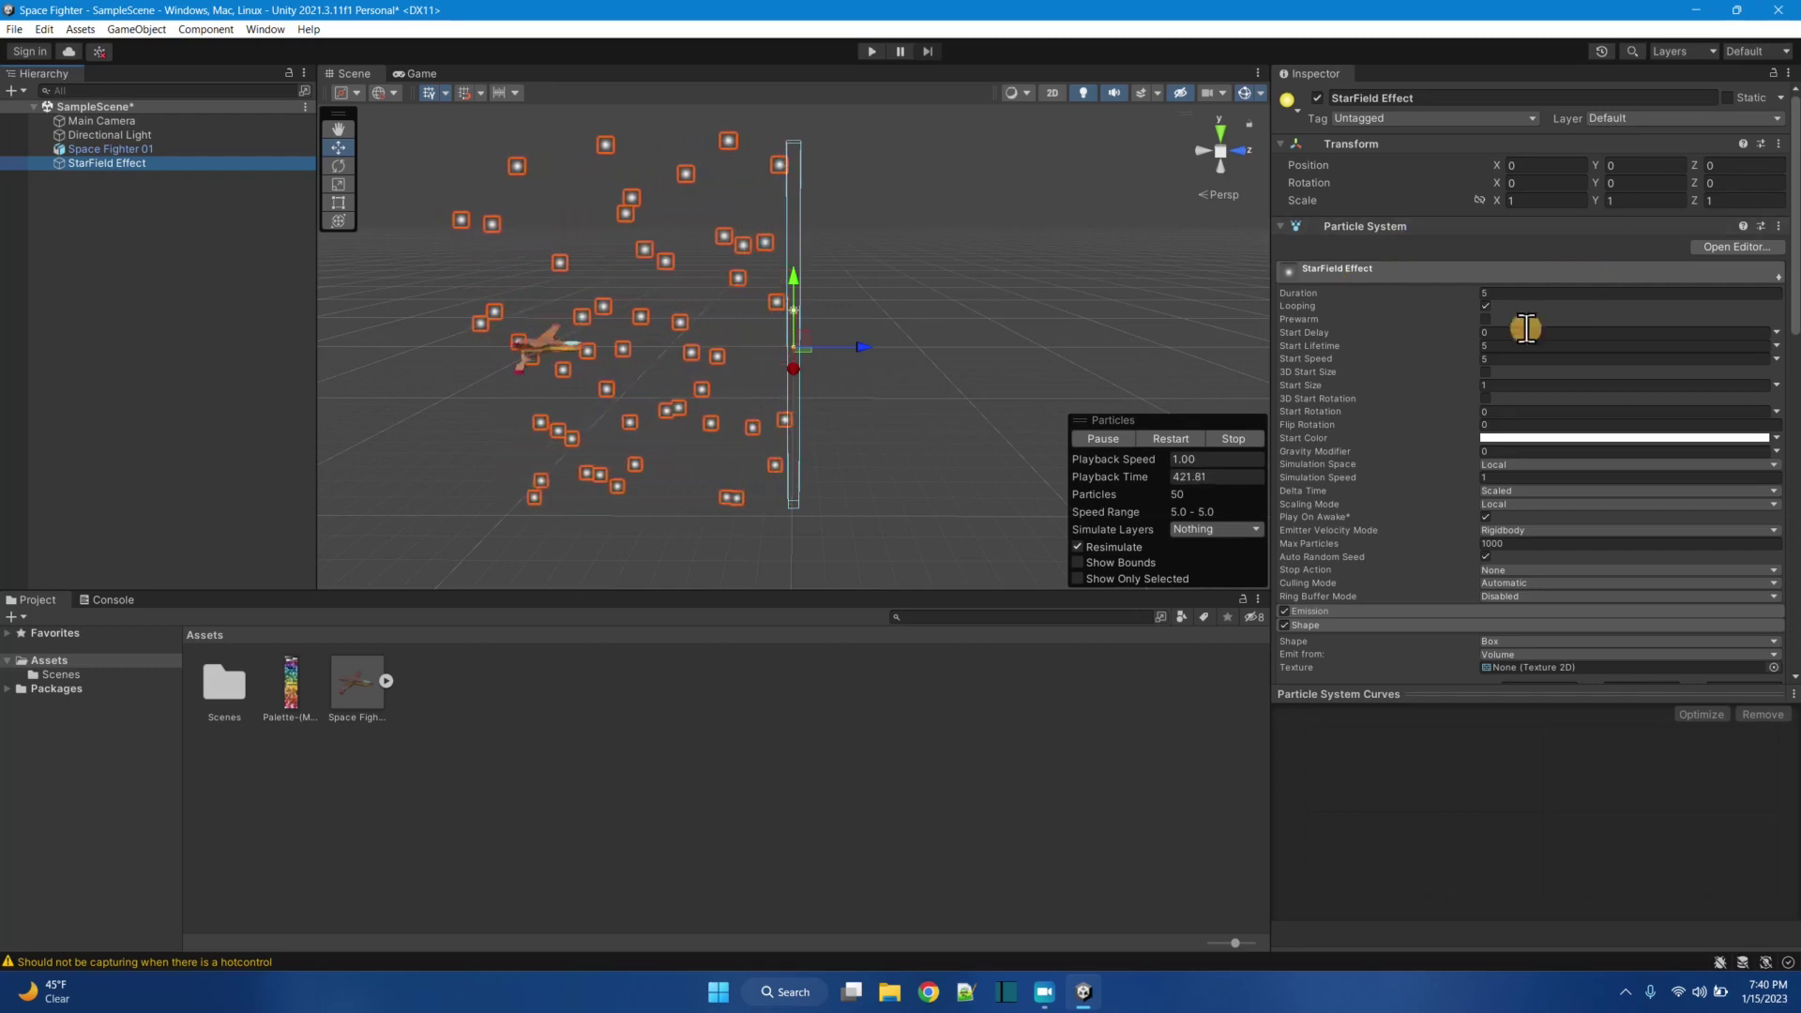
scroll(1449, 577, down, 3)
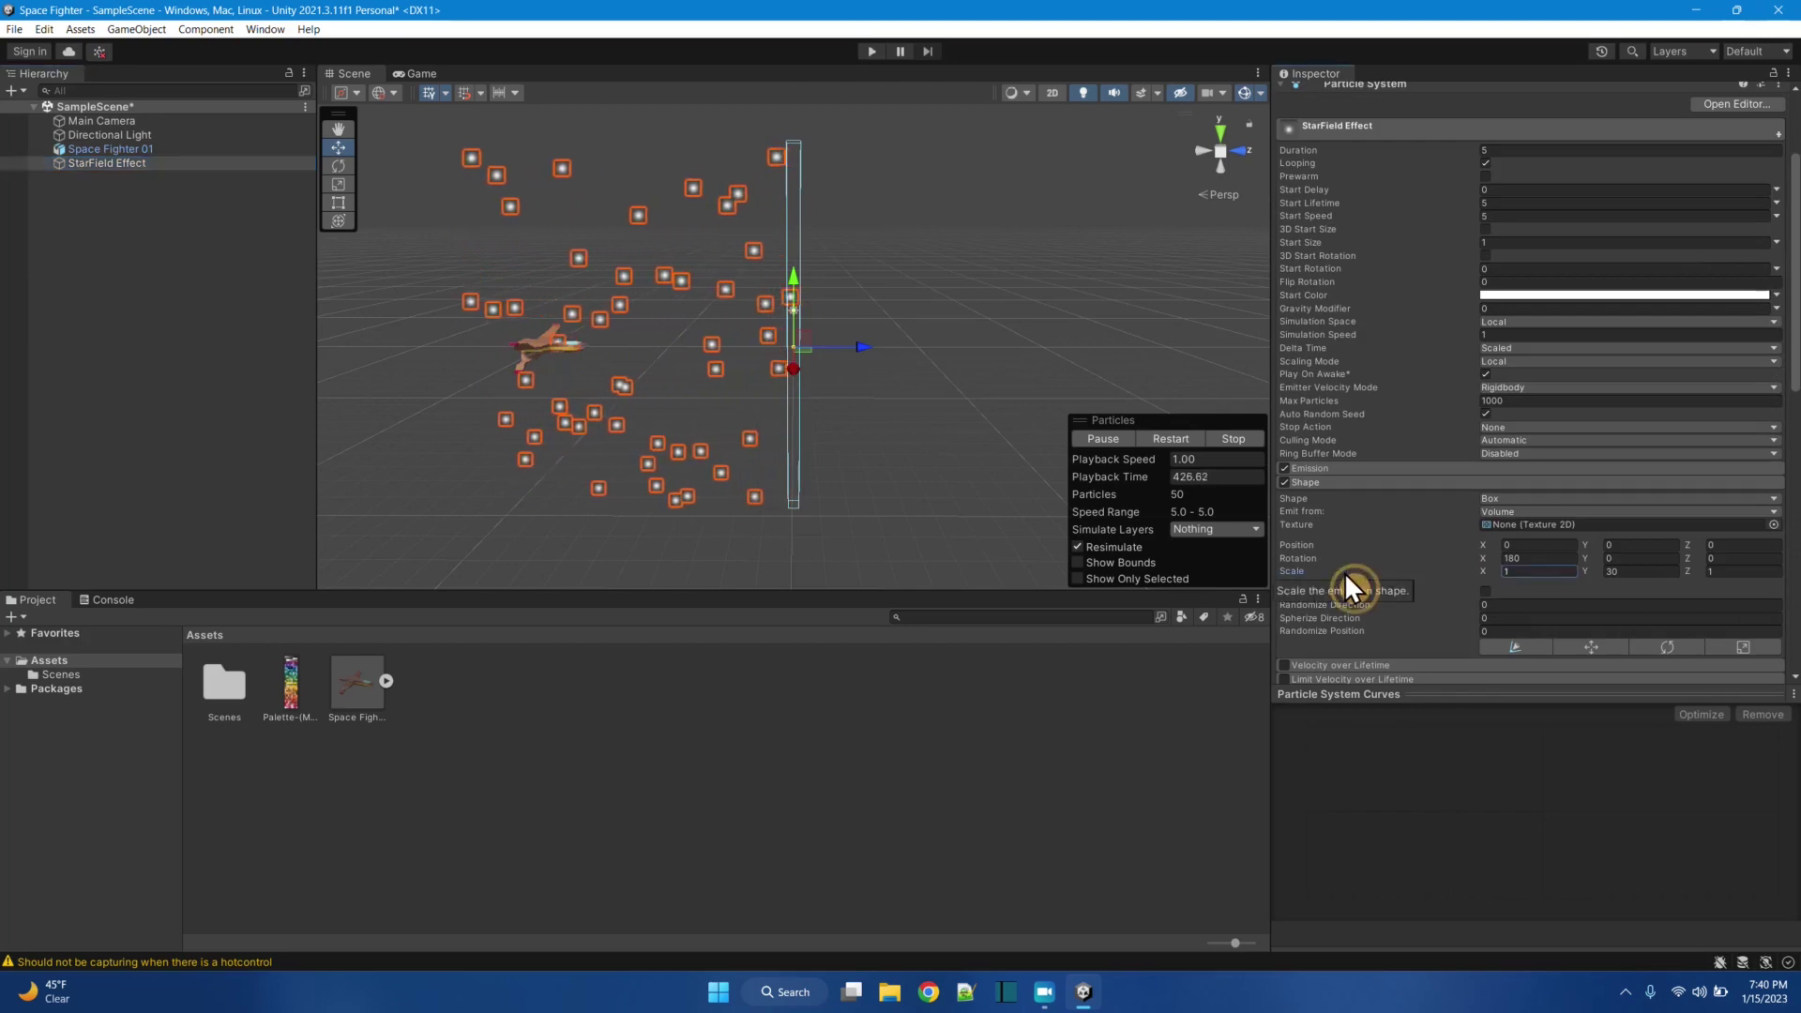
Step: Set the box emitter's Shape Scale X to 50, after trying 30 and 100
click(1539, 571)
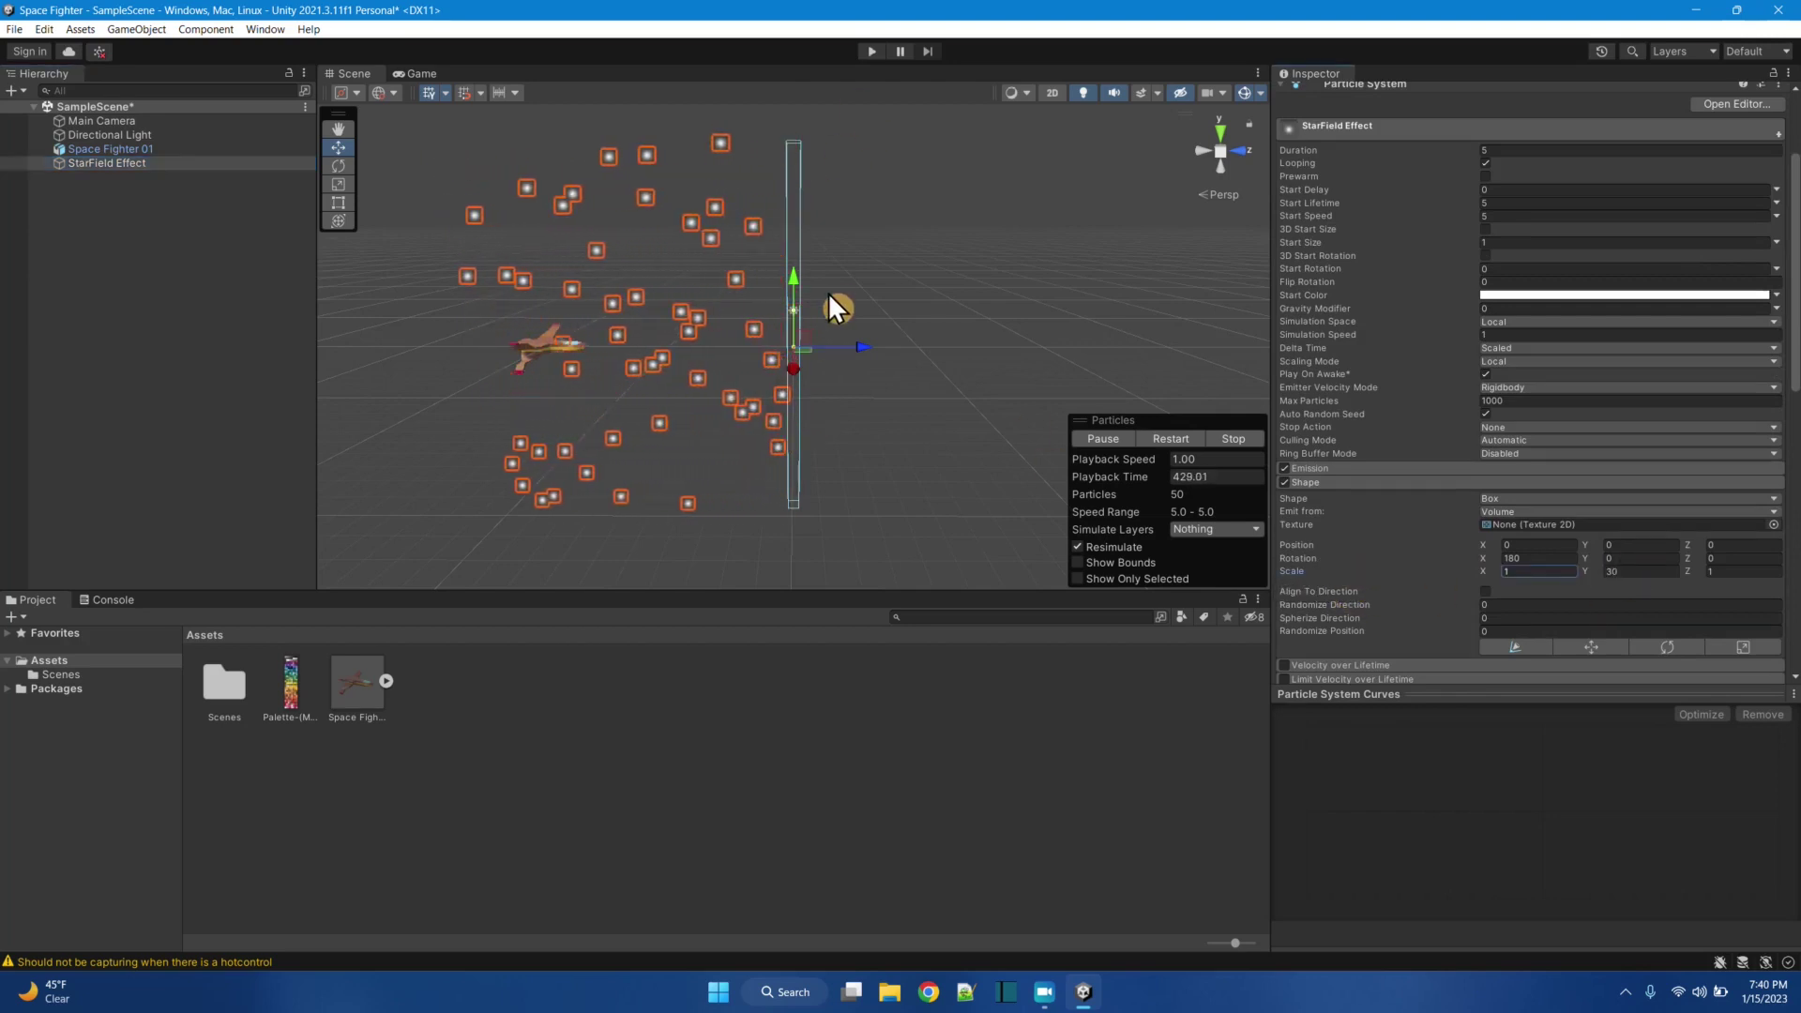
click(1536, 570)
text(30)
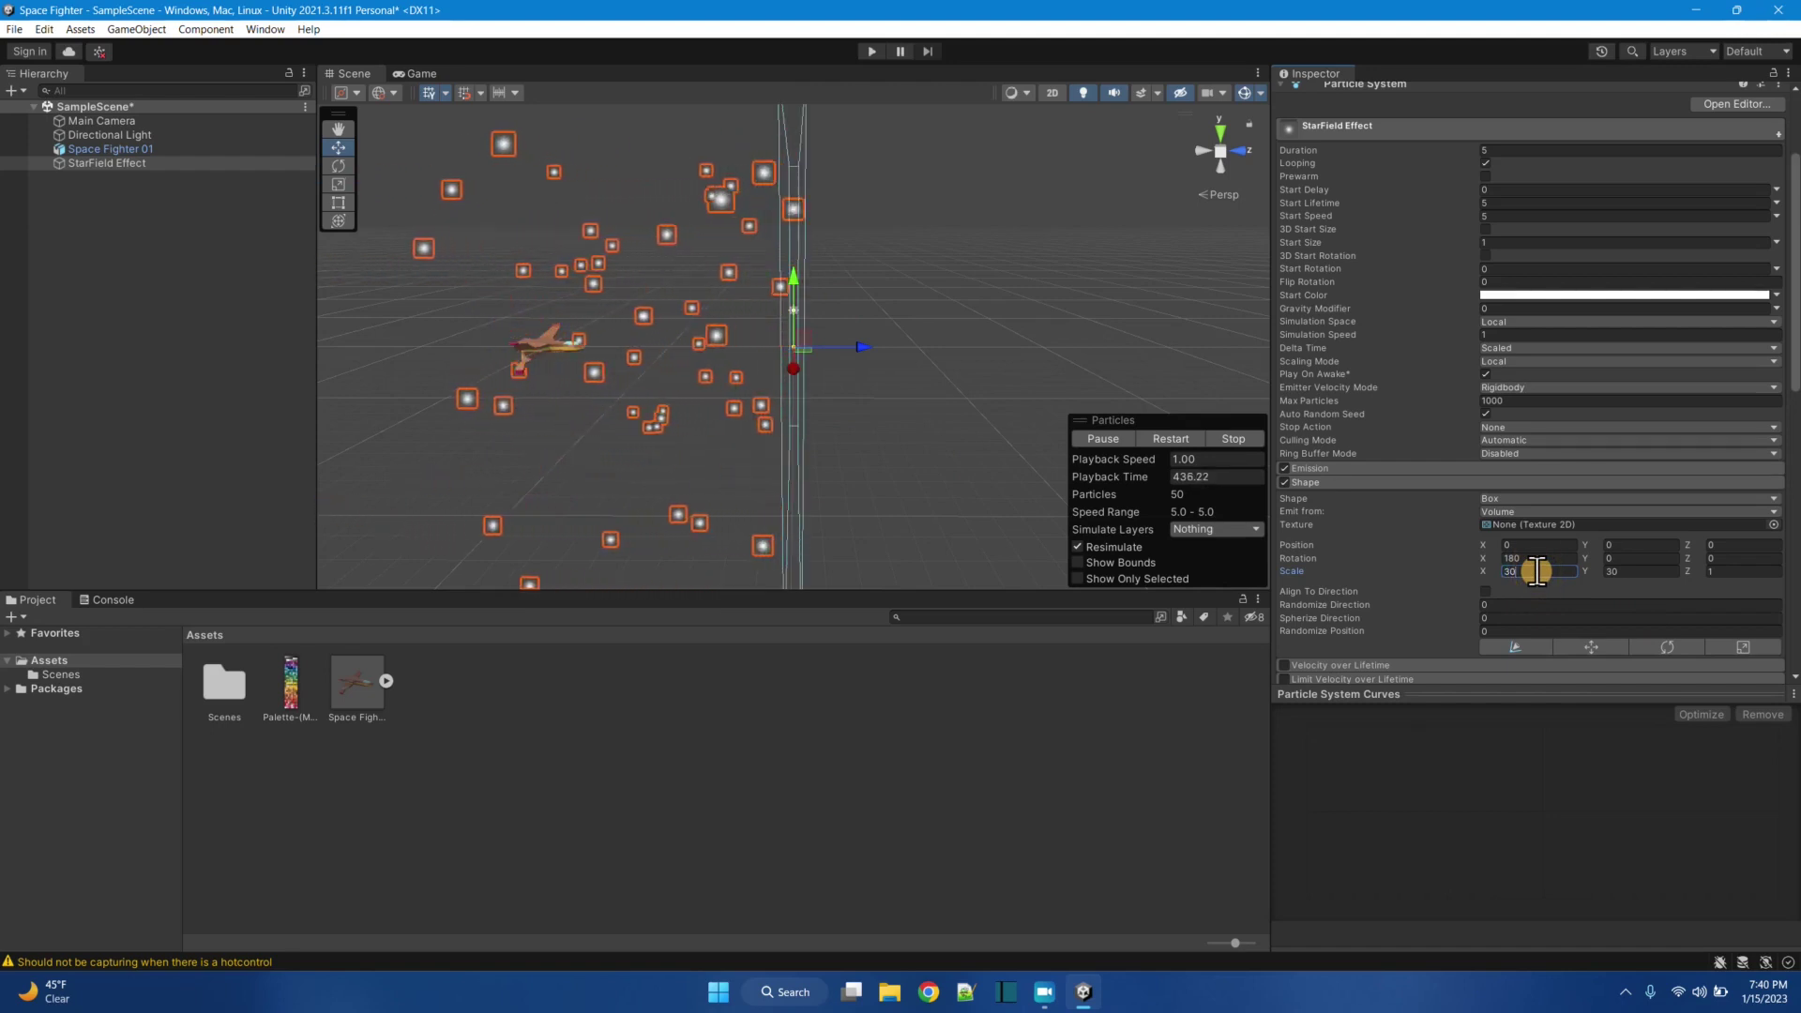
key(BackSpace)
key(BackSpace)
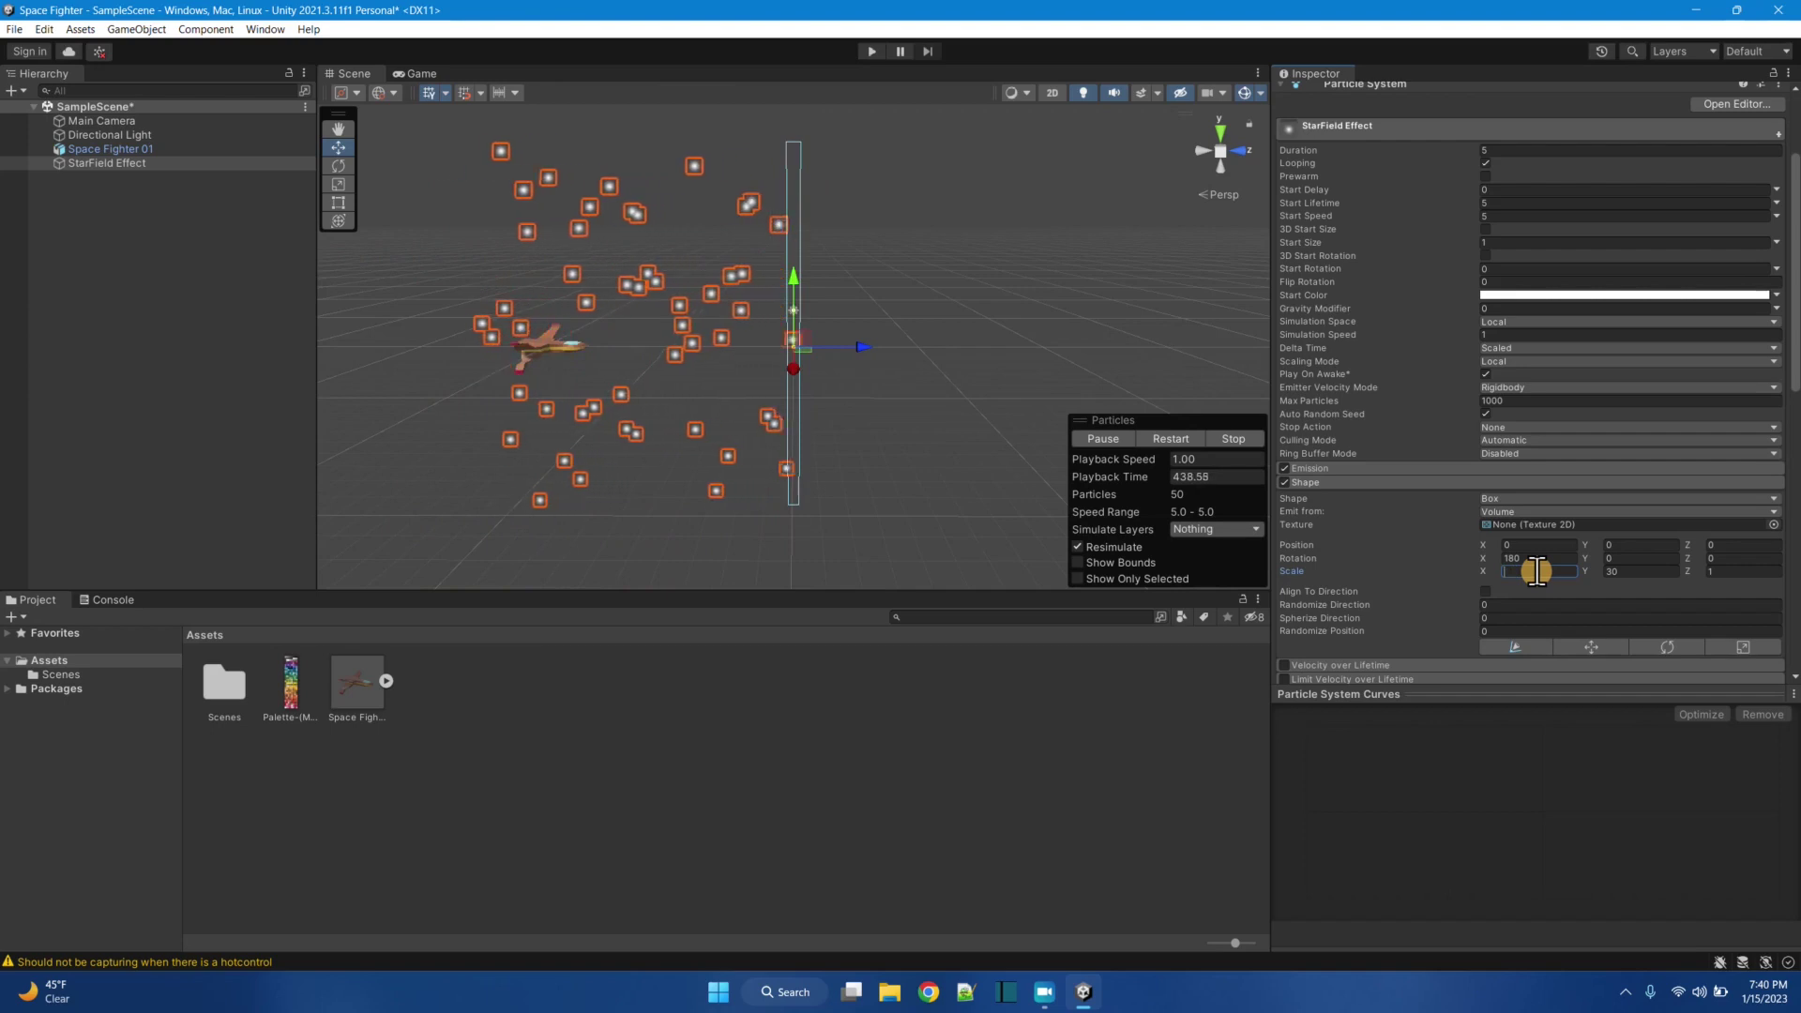
text(50)
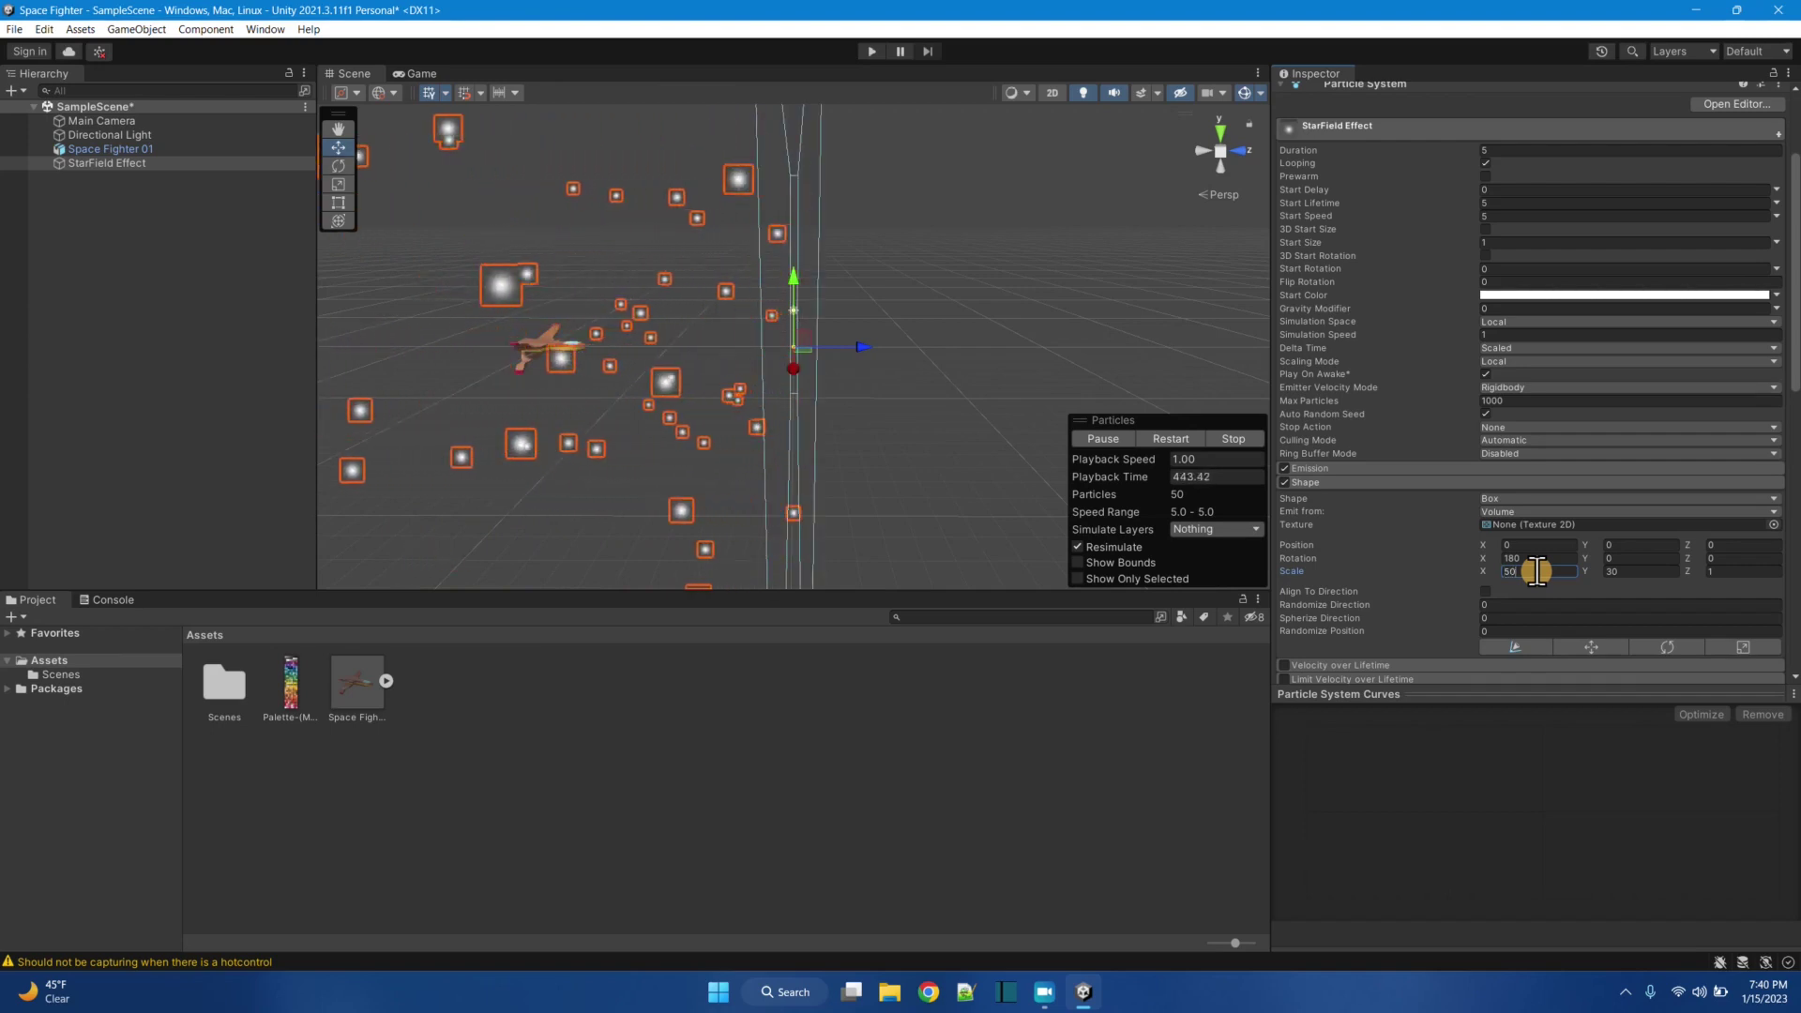
key(BackSpace)
key(BackSpace)
text(100)
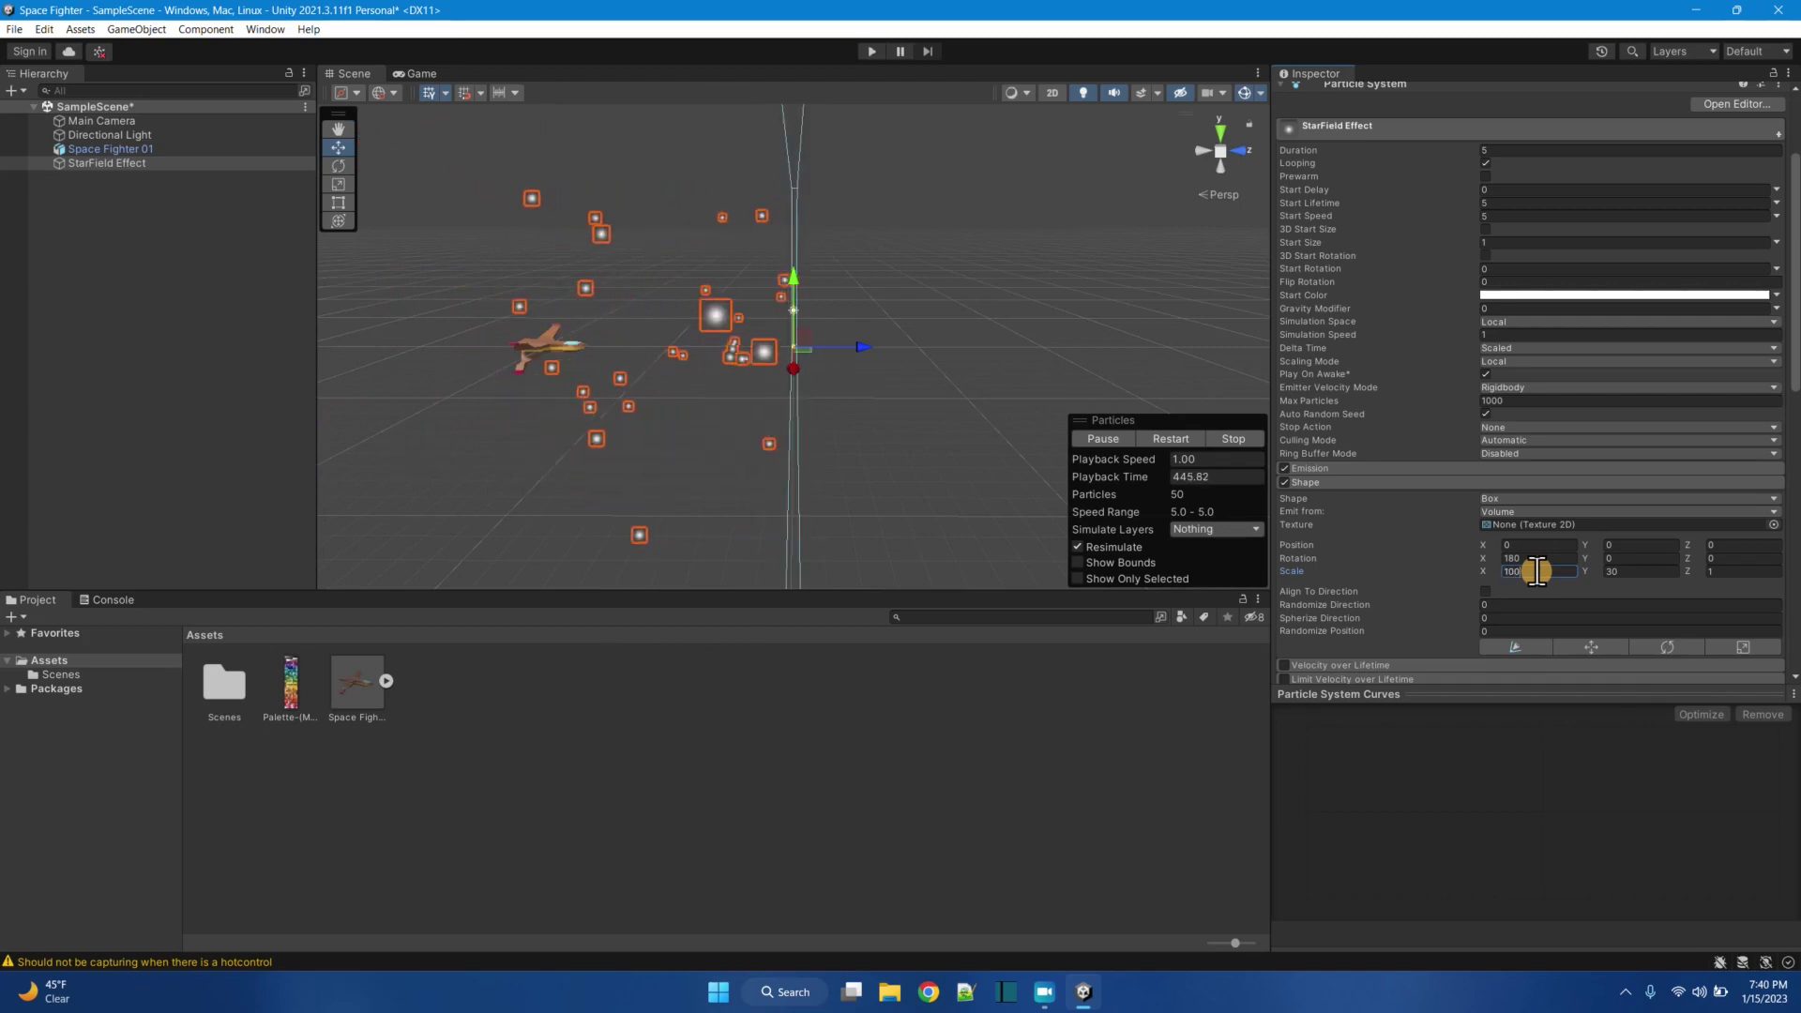
key(BackSpace)
key(BackSpace)
key(BackSpace)
text(5)
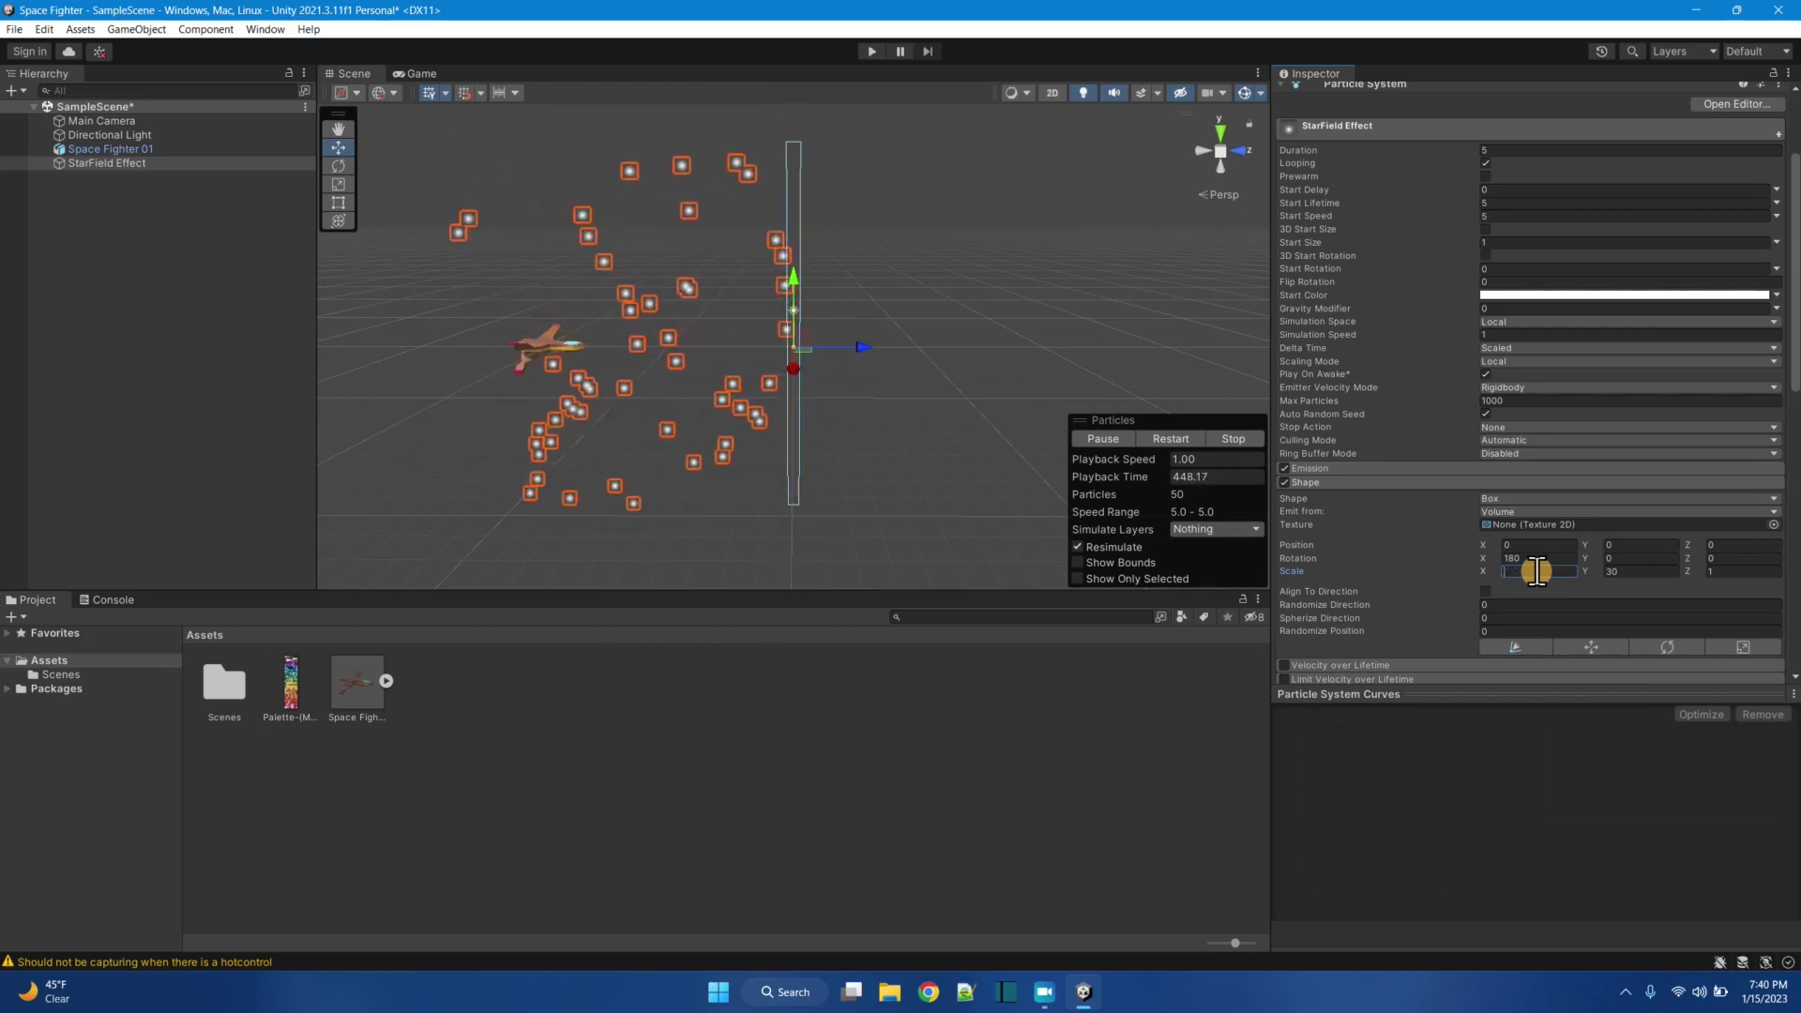
text(0)
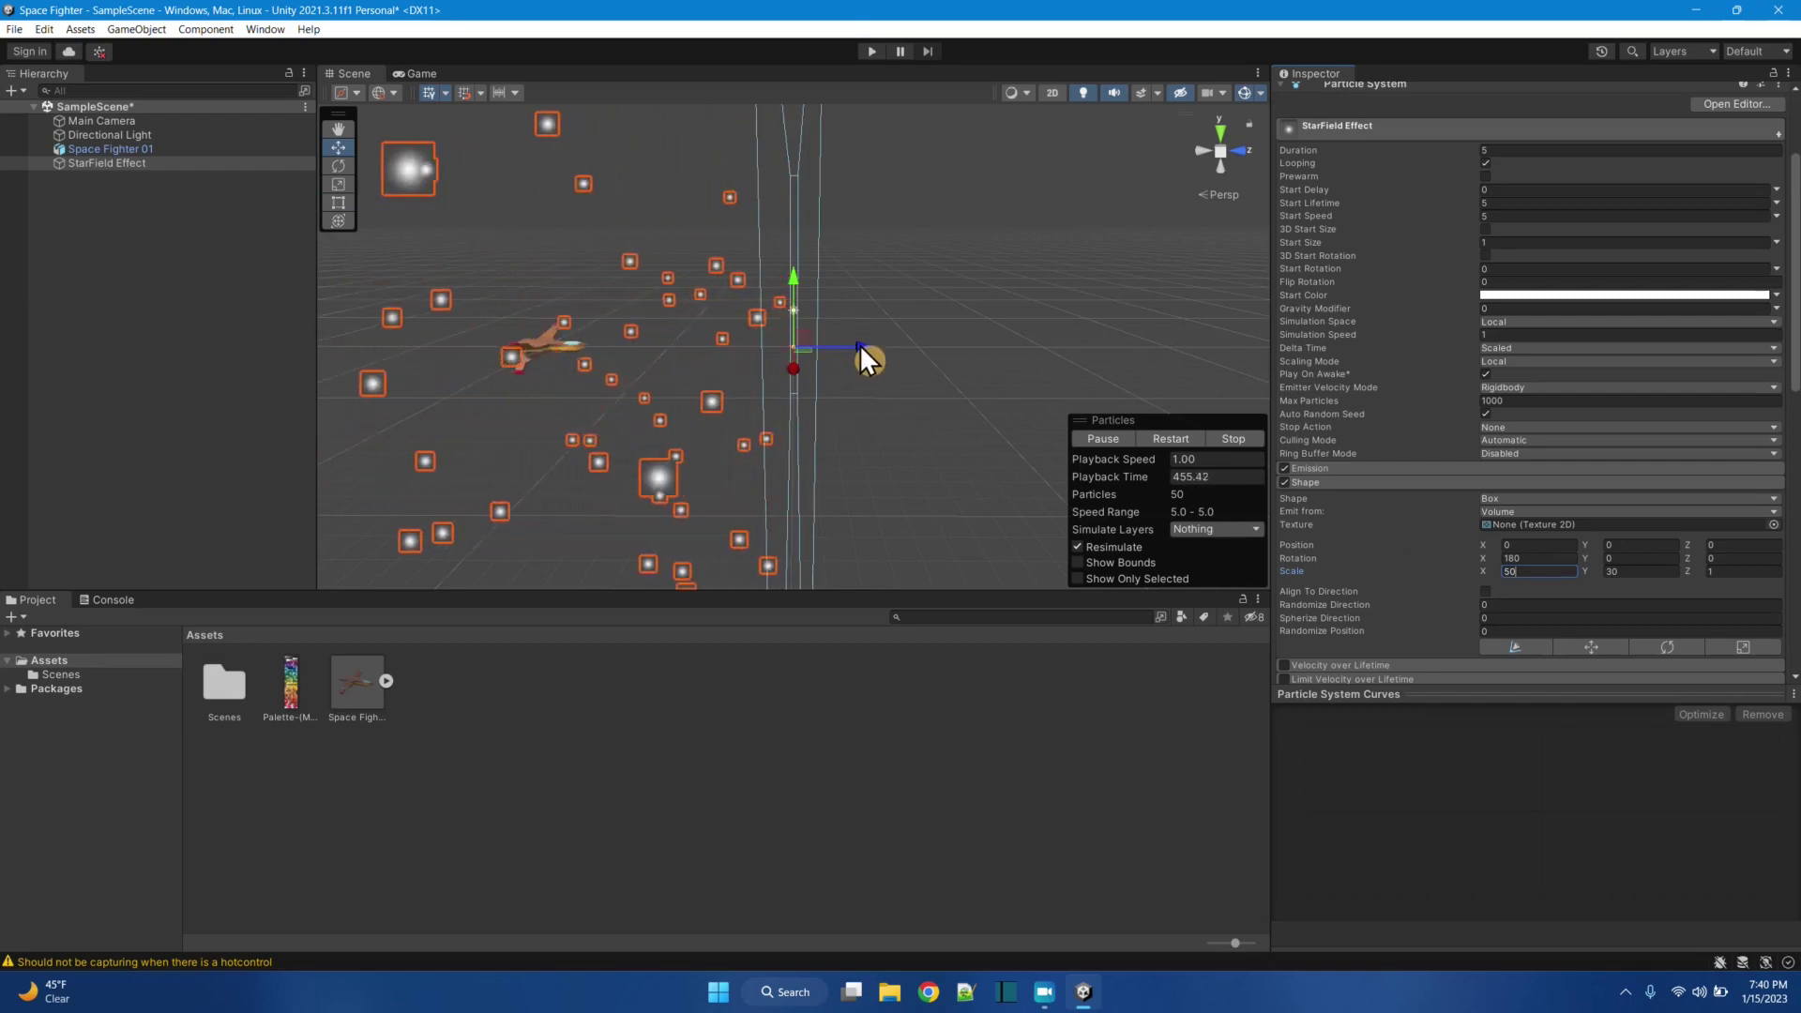
drag(864, 346, 1591, 287)
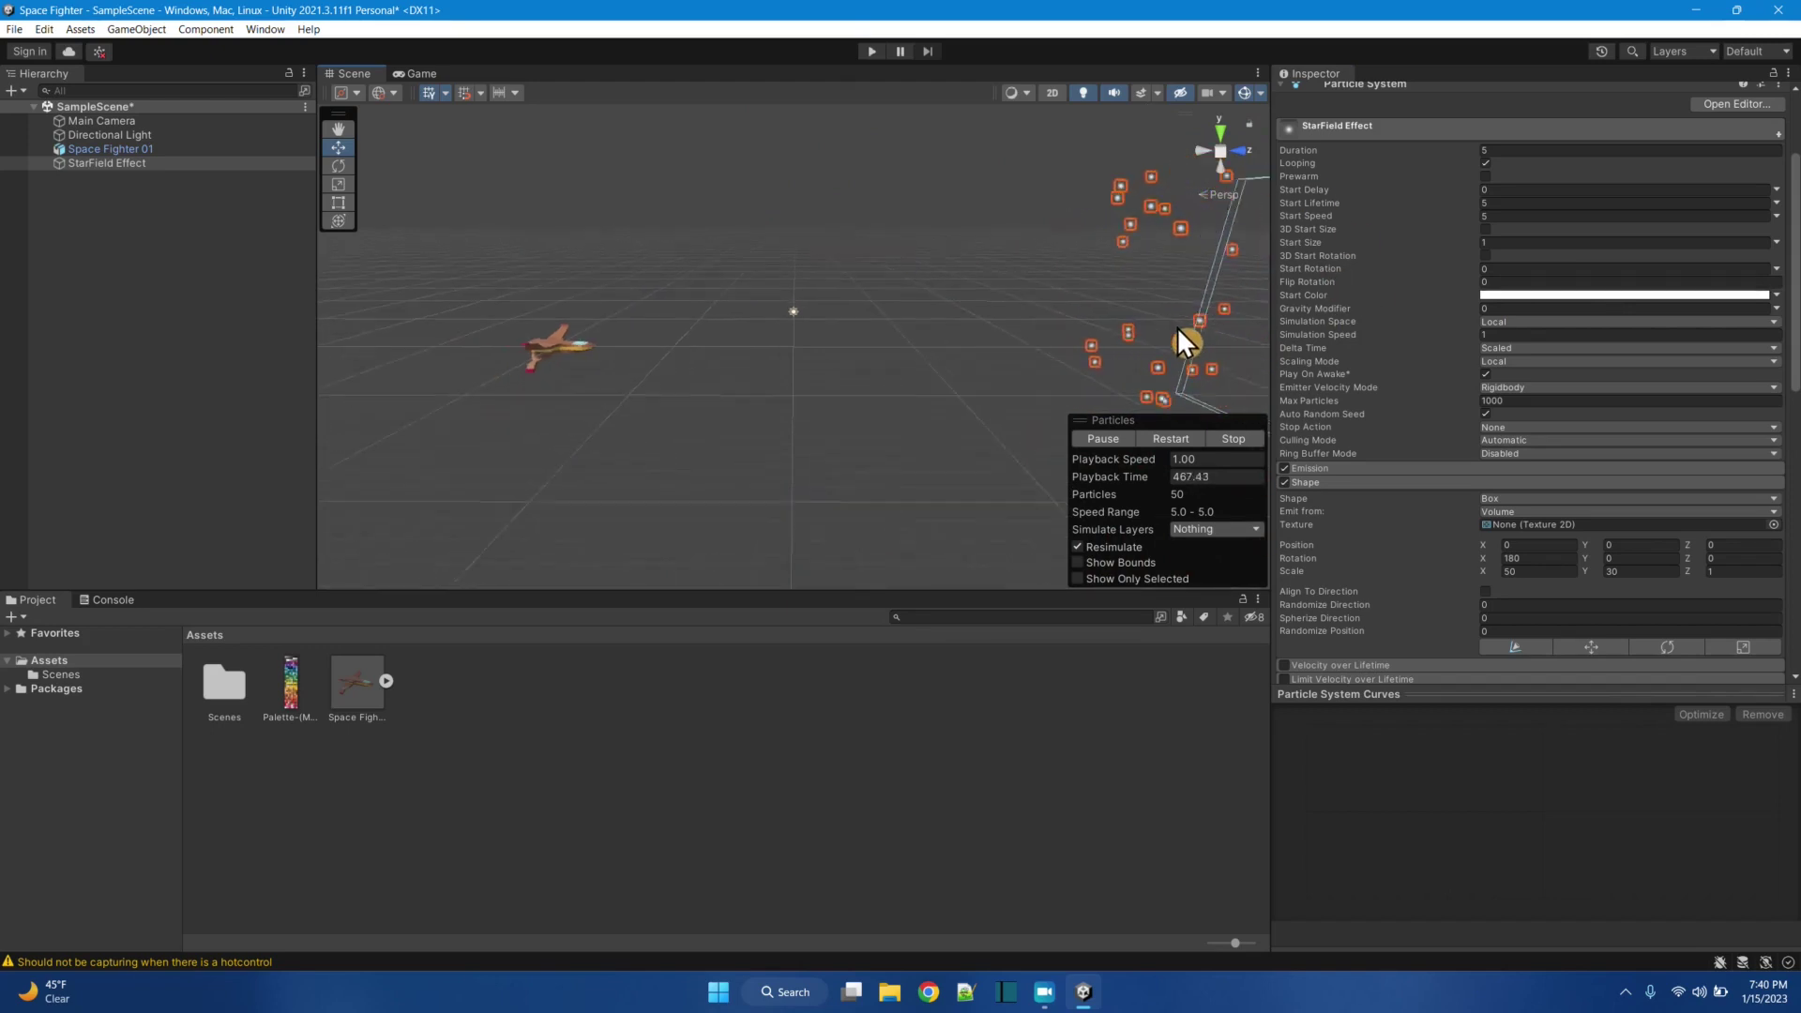
scroll(1177, 334, down, 4)
scroll(1192, 349, up, 5)
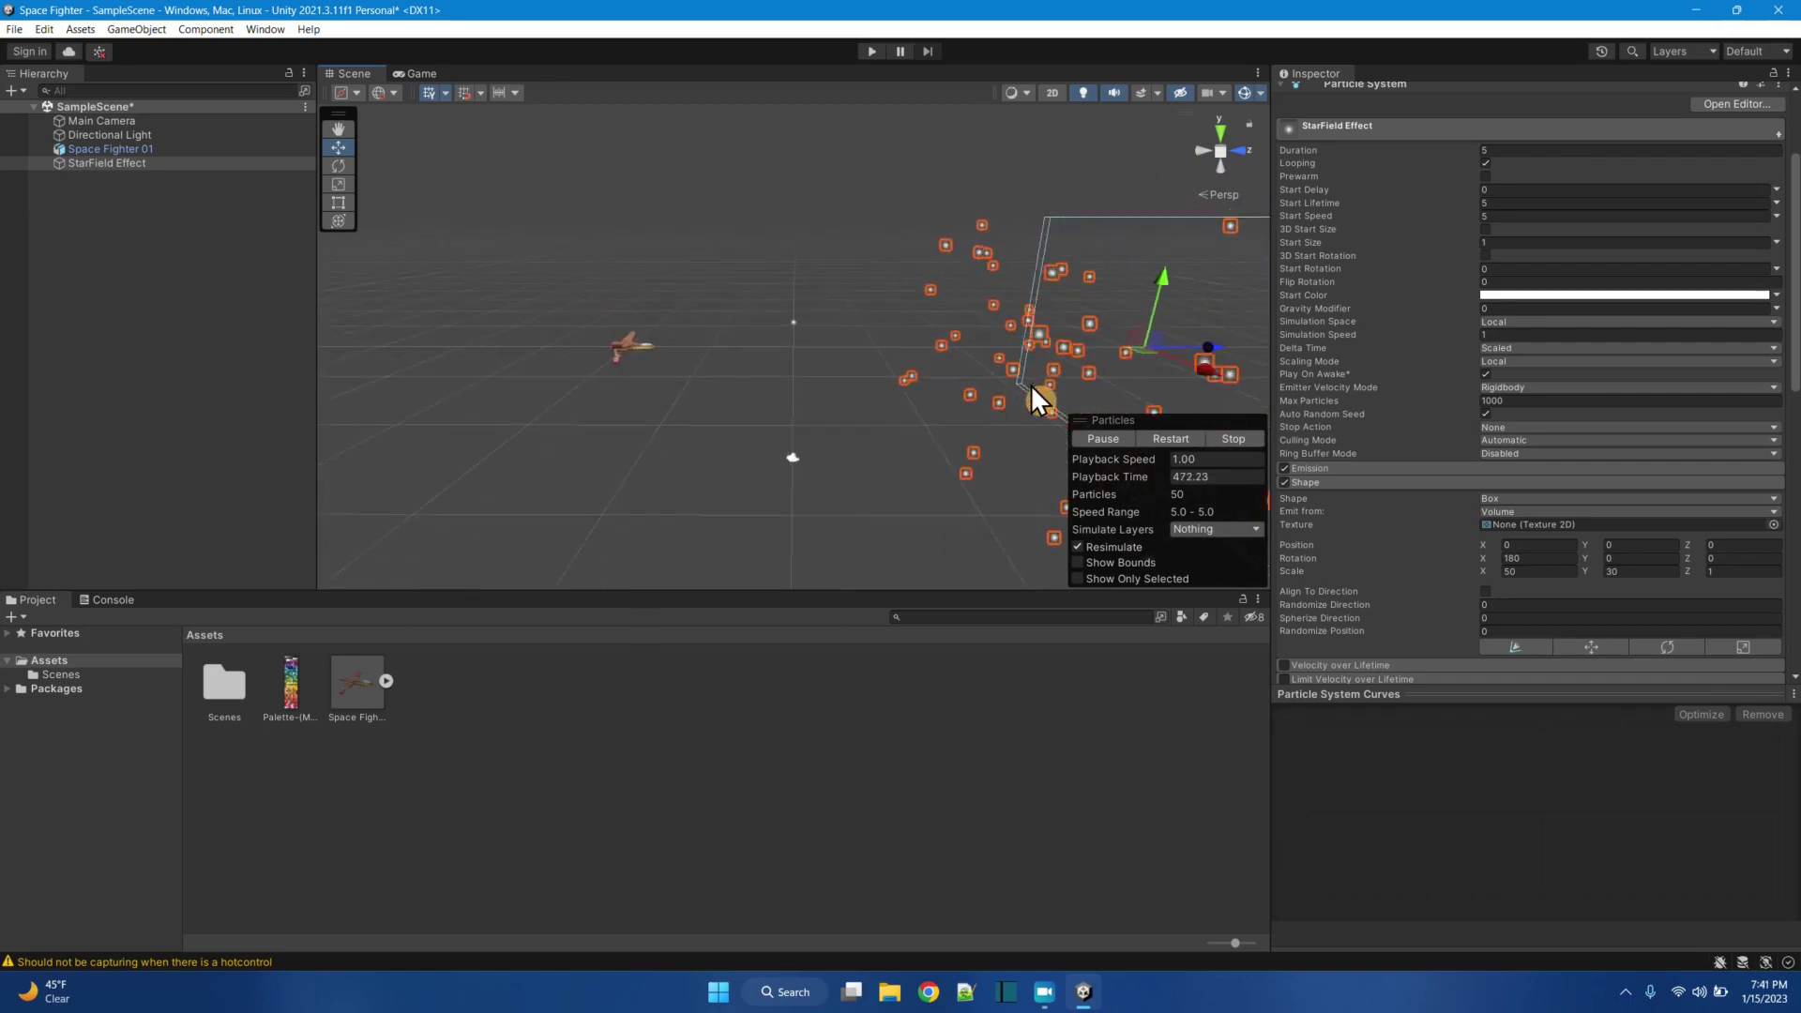
scroll(1032, 385, up, 1)
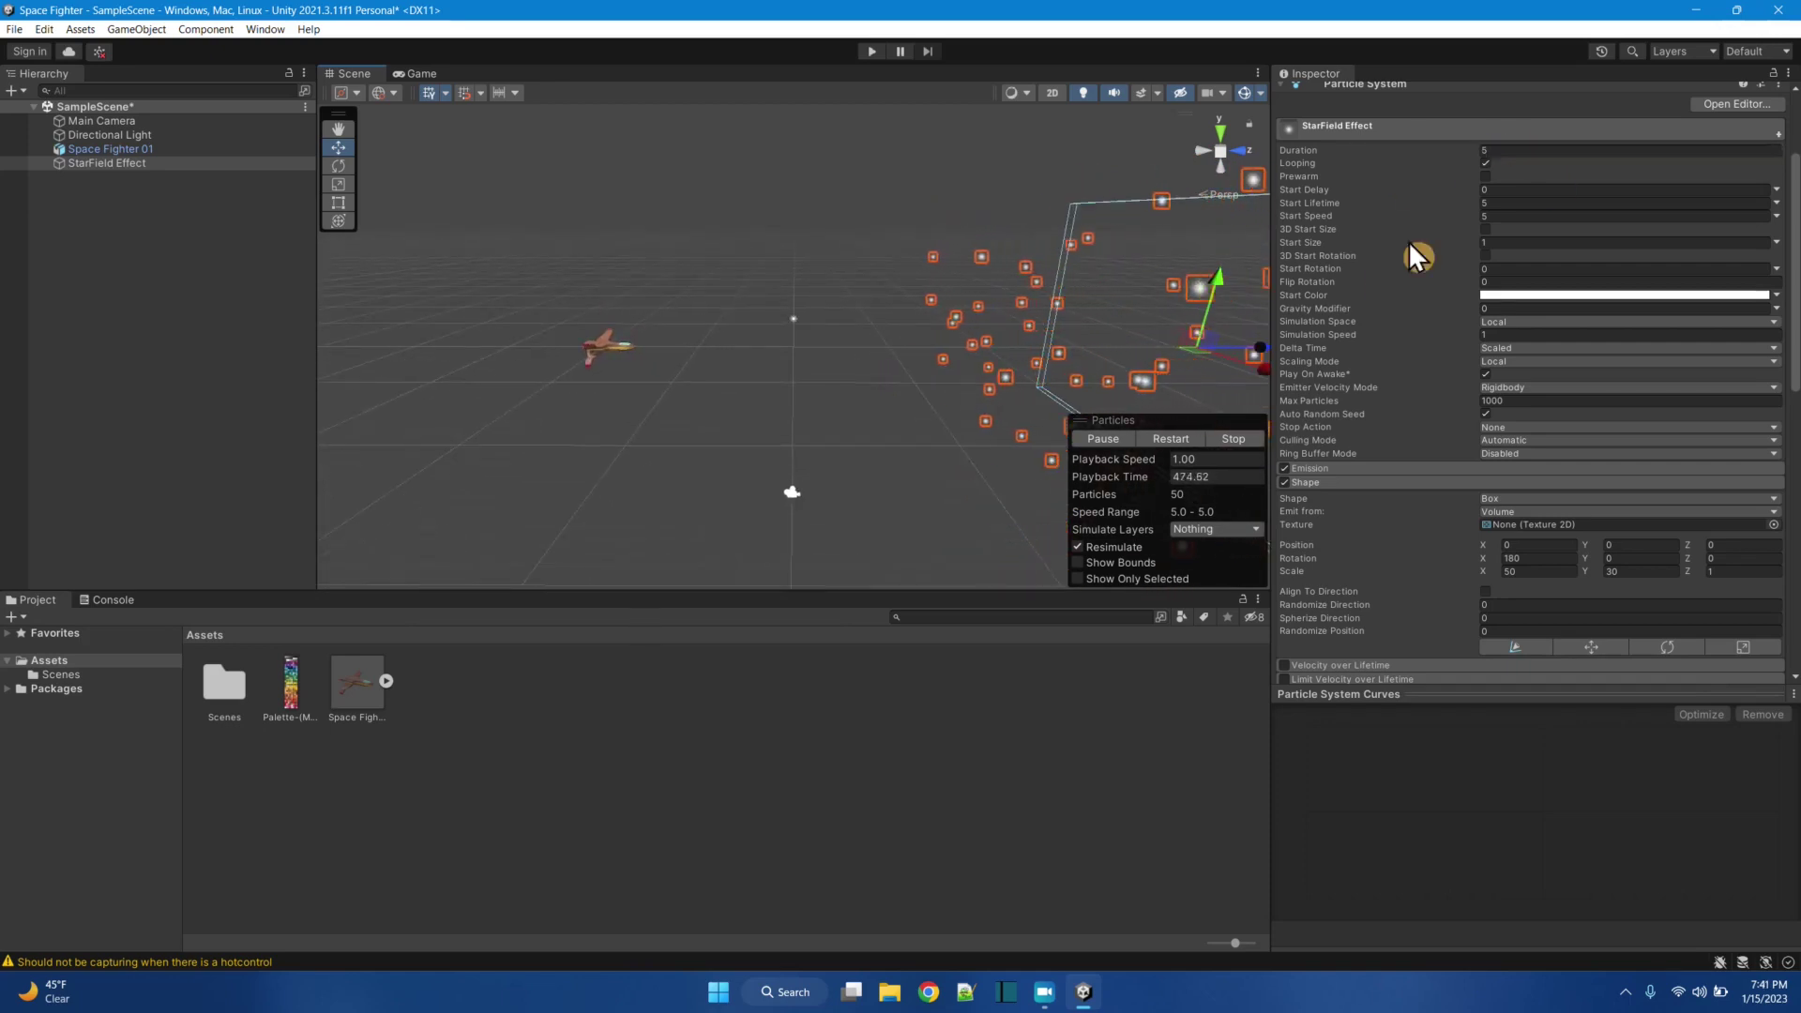
scroll(1093, 342, down, 1)
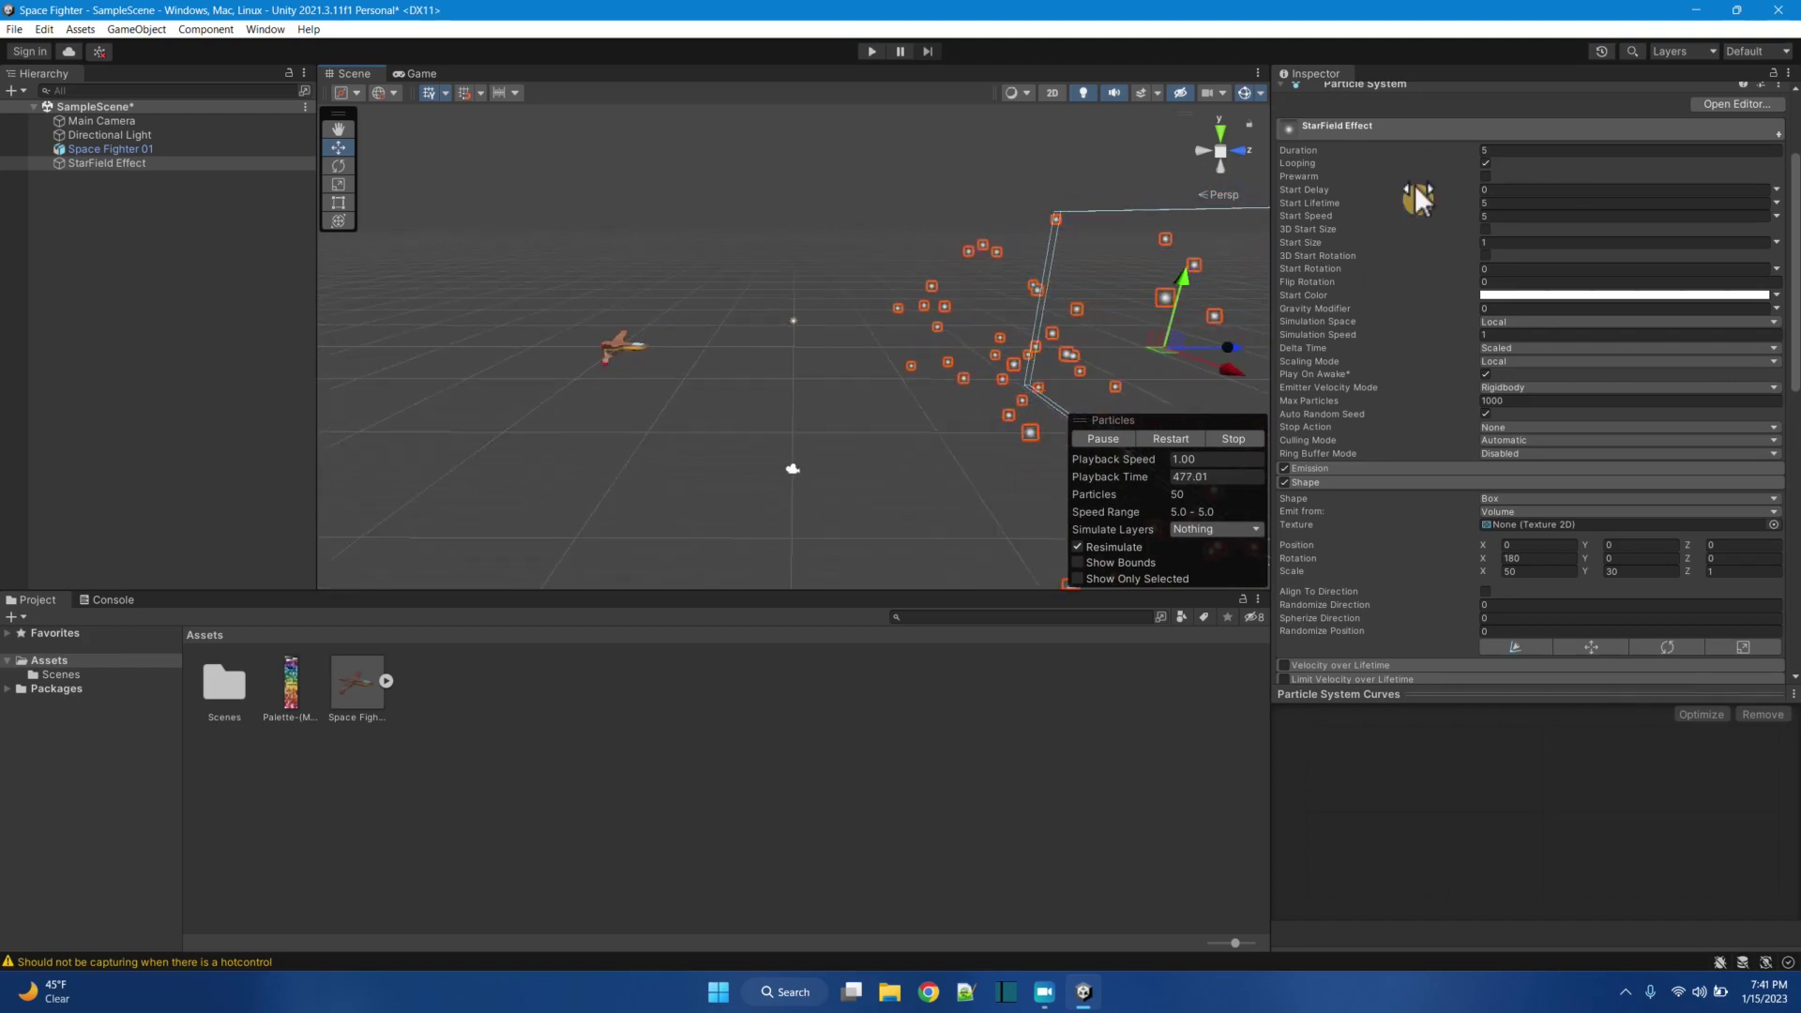
Step: Set Duration to 1 and Start Lifetime to 30, turn on Show Bounds, and orbit the scene
click(1501, 145)
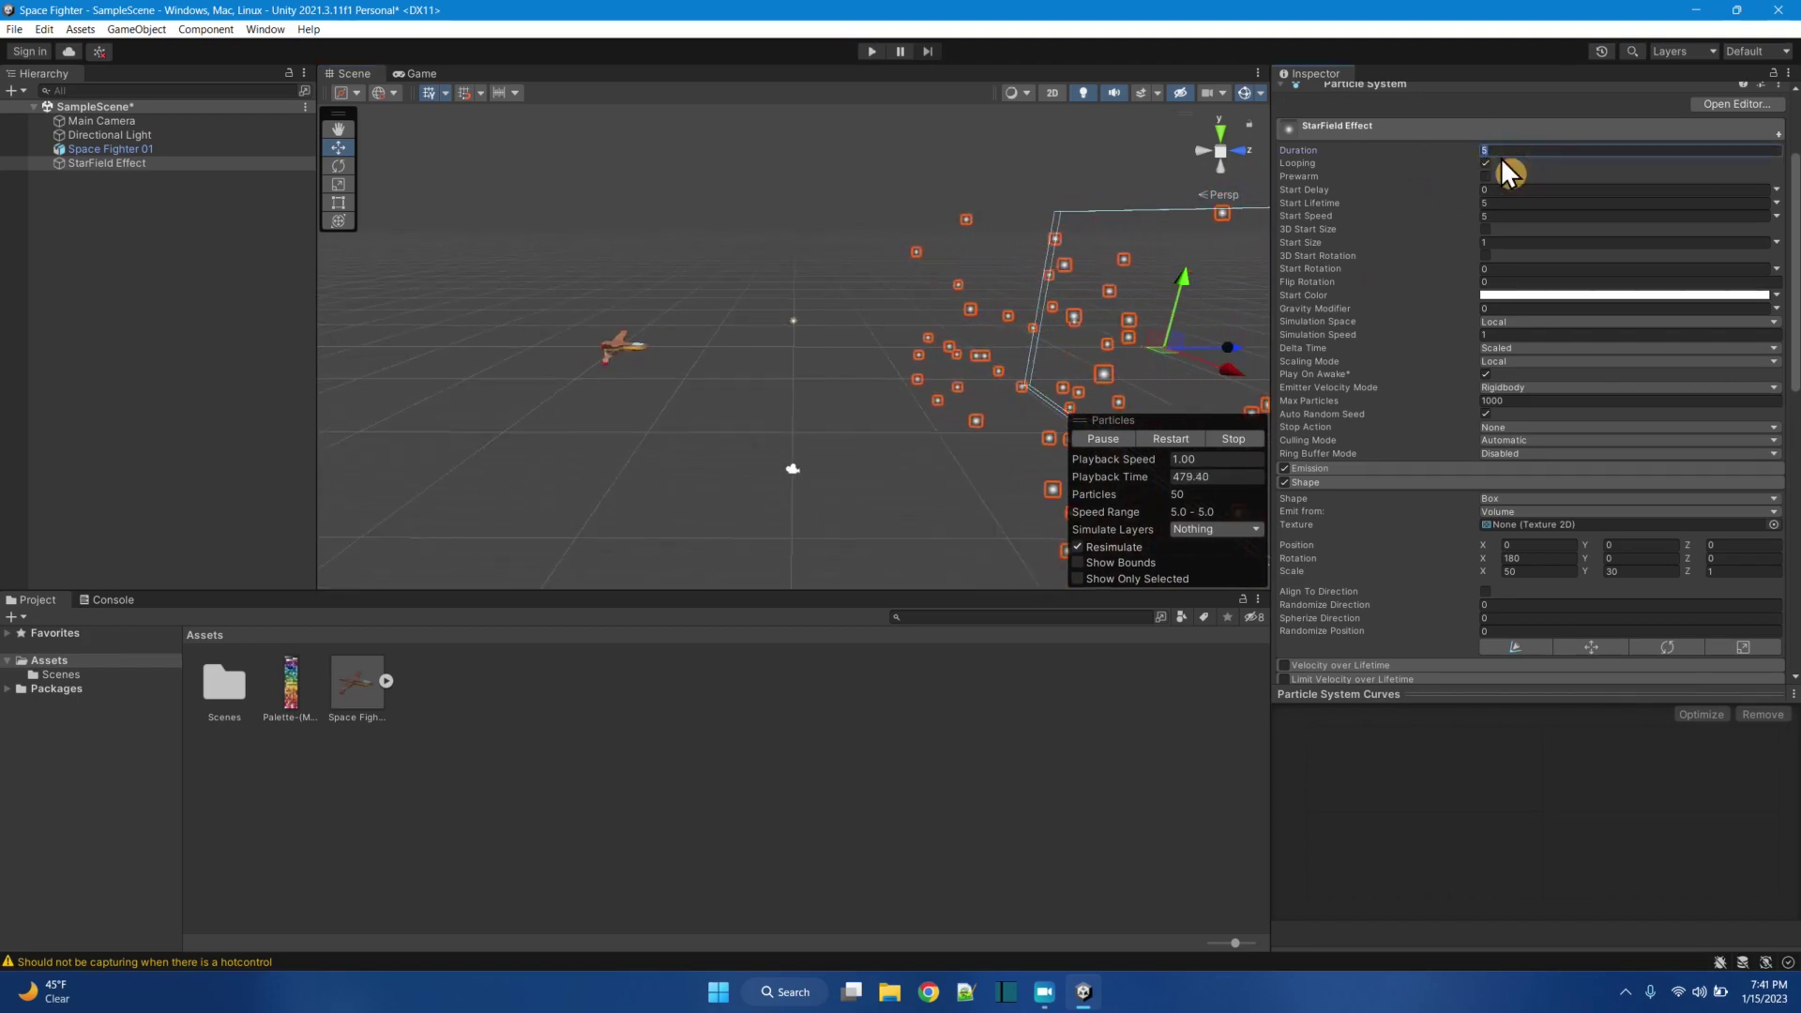
text(10)
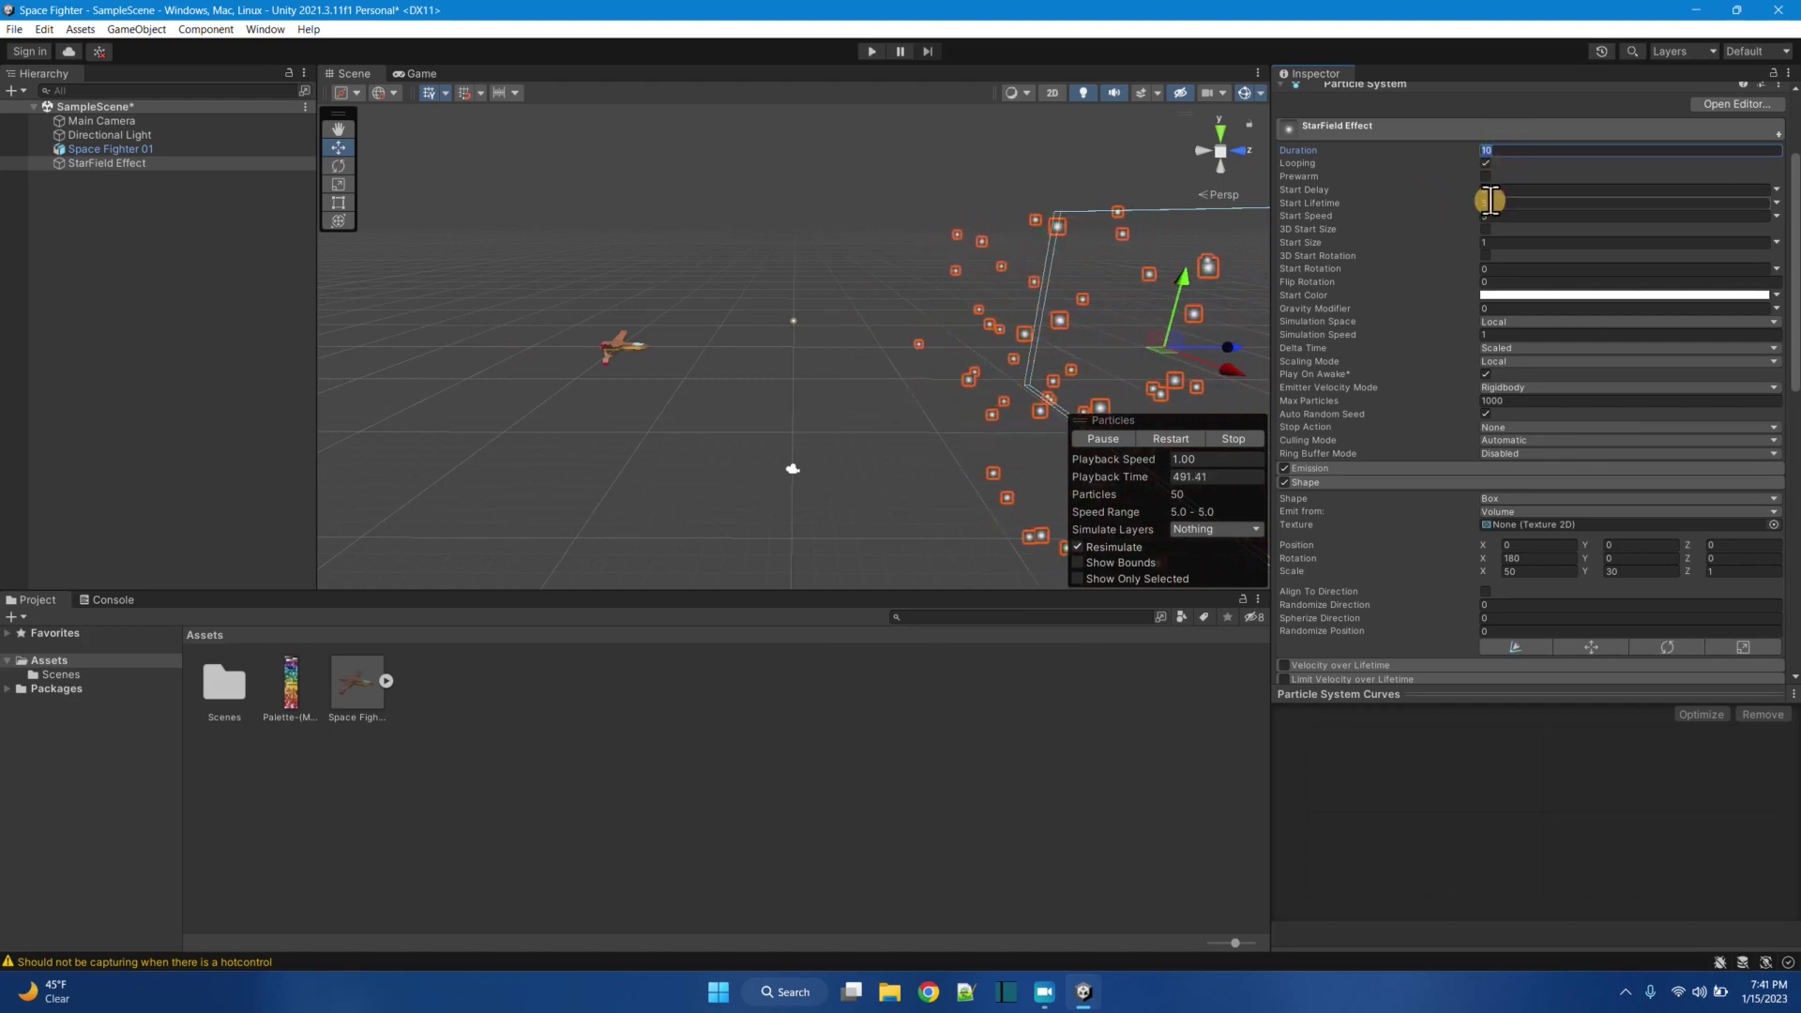
text(1)
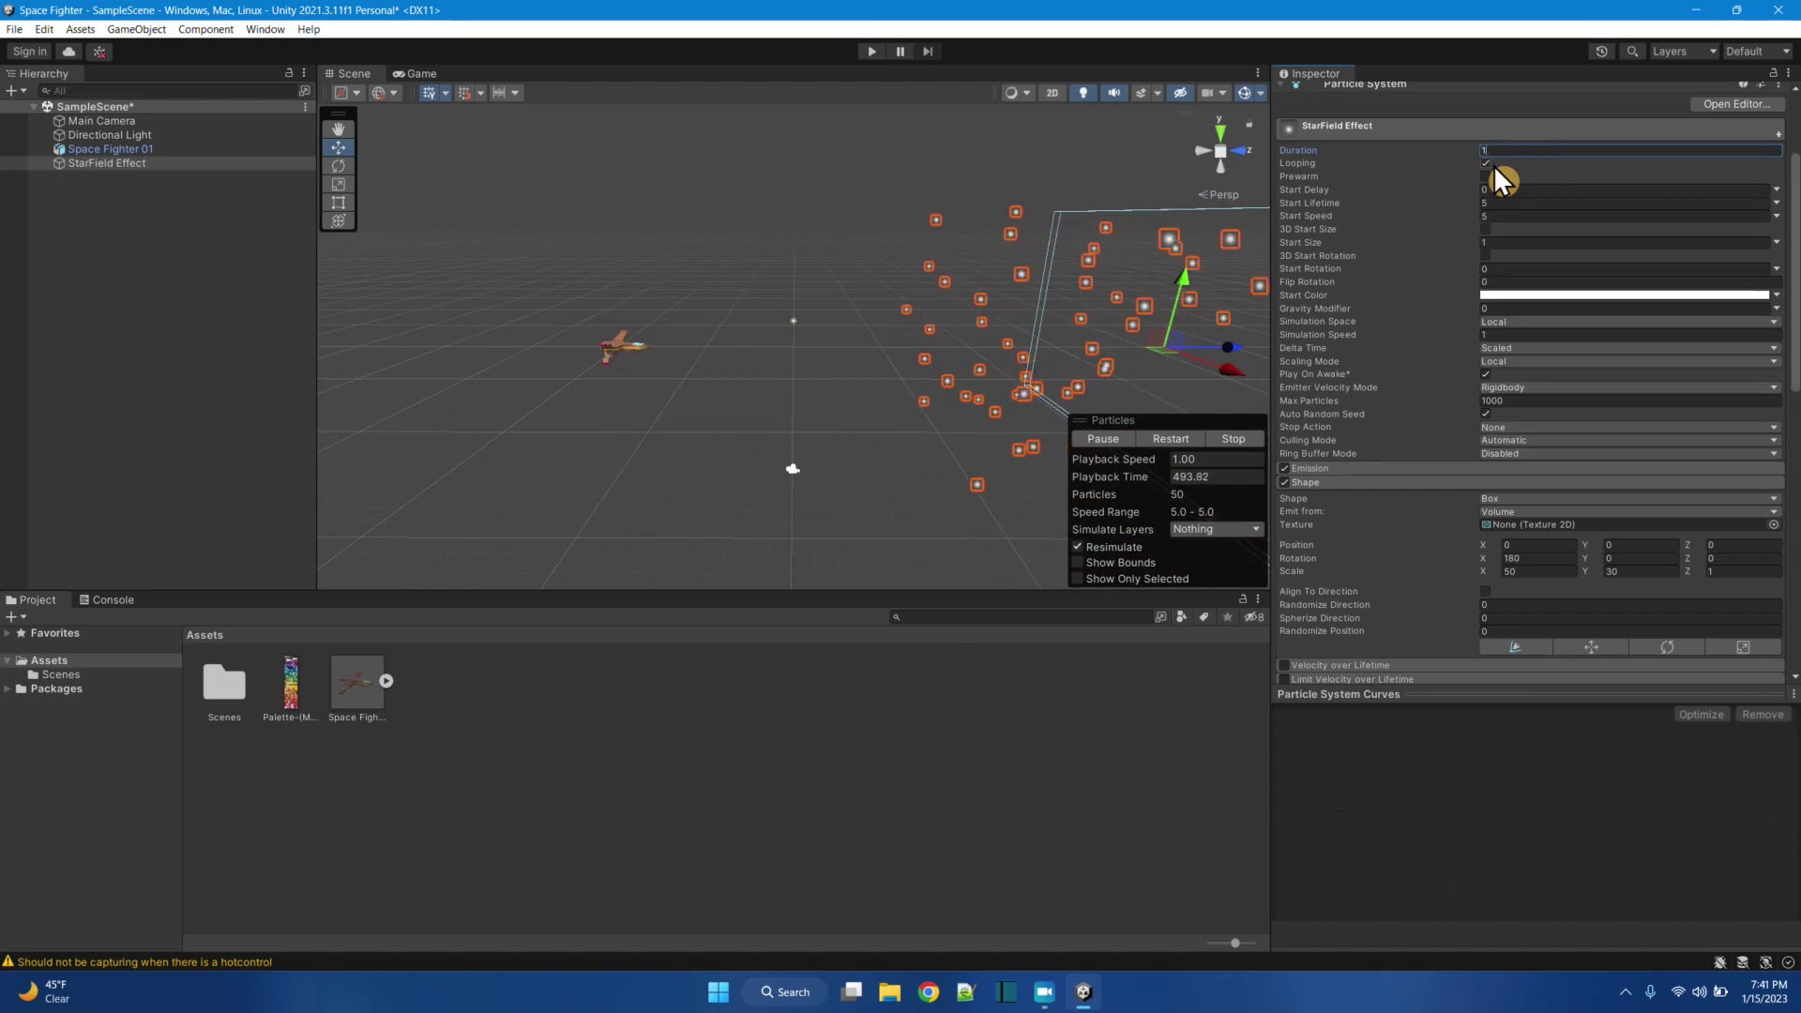
click(1510, 204)
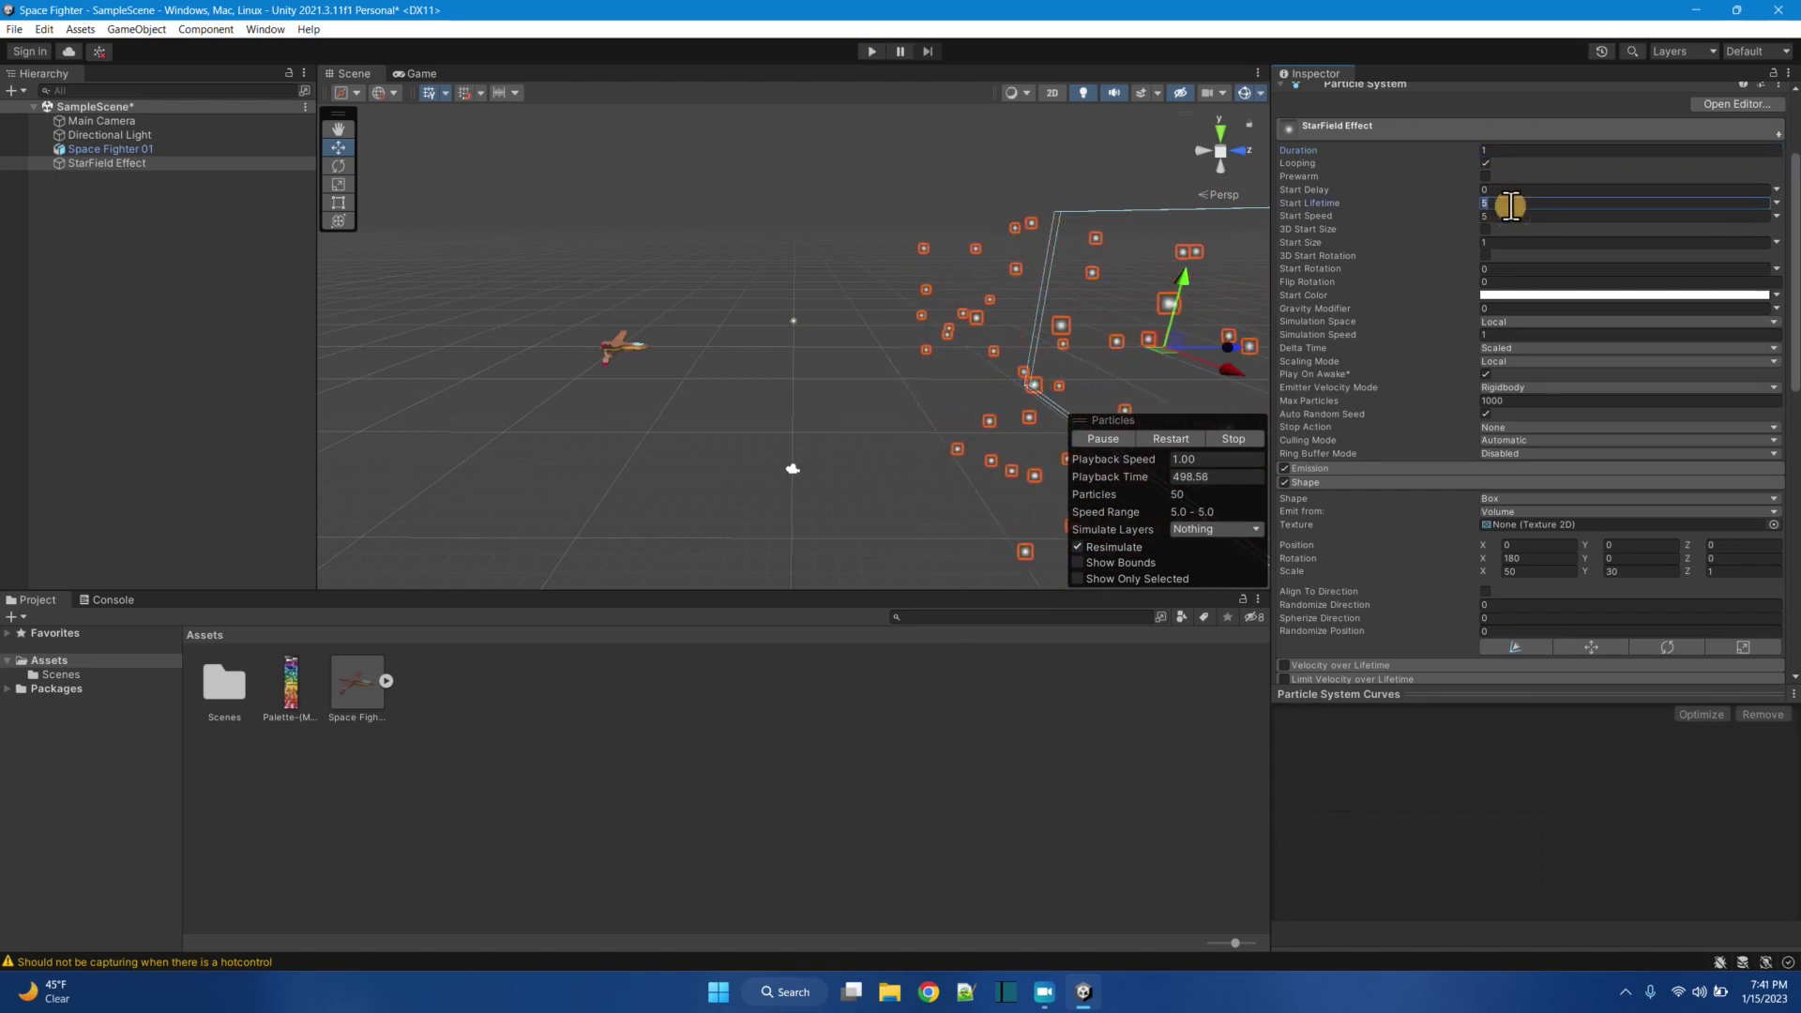
text(15)
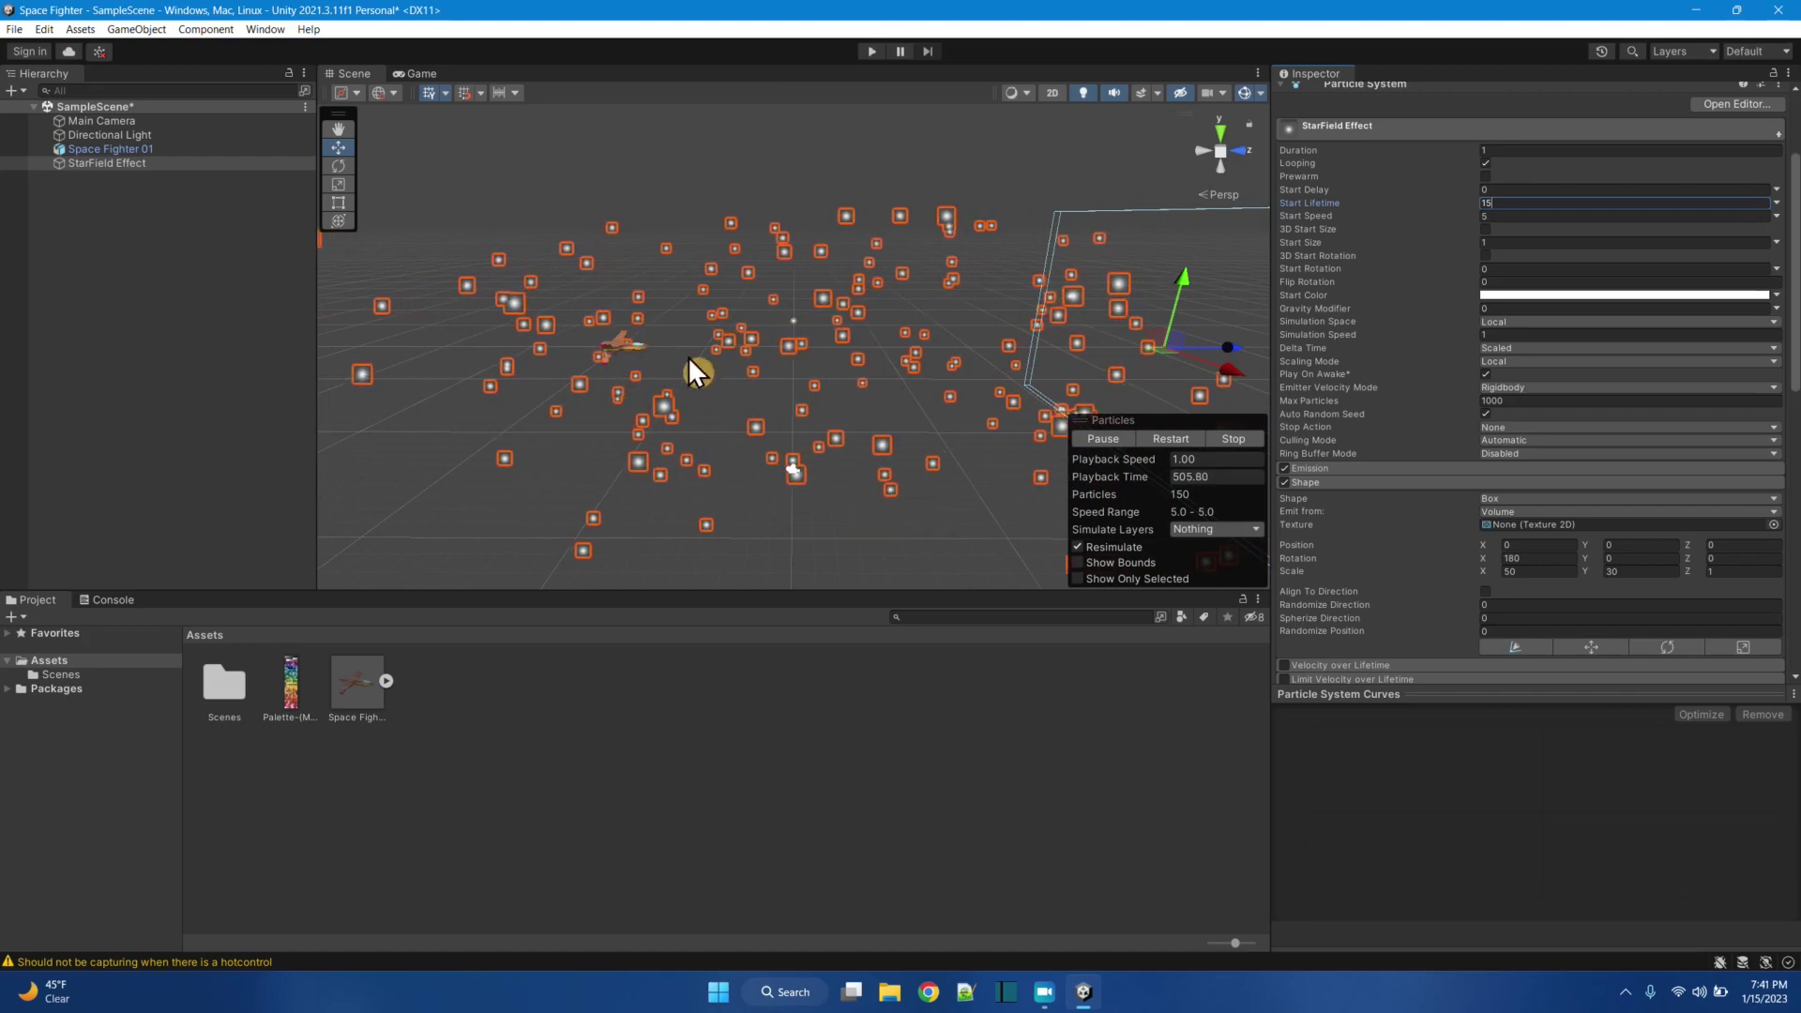
click(1080, 562)
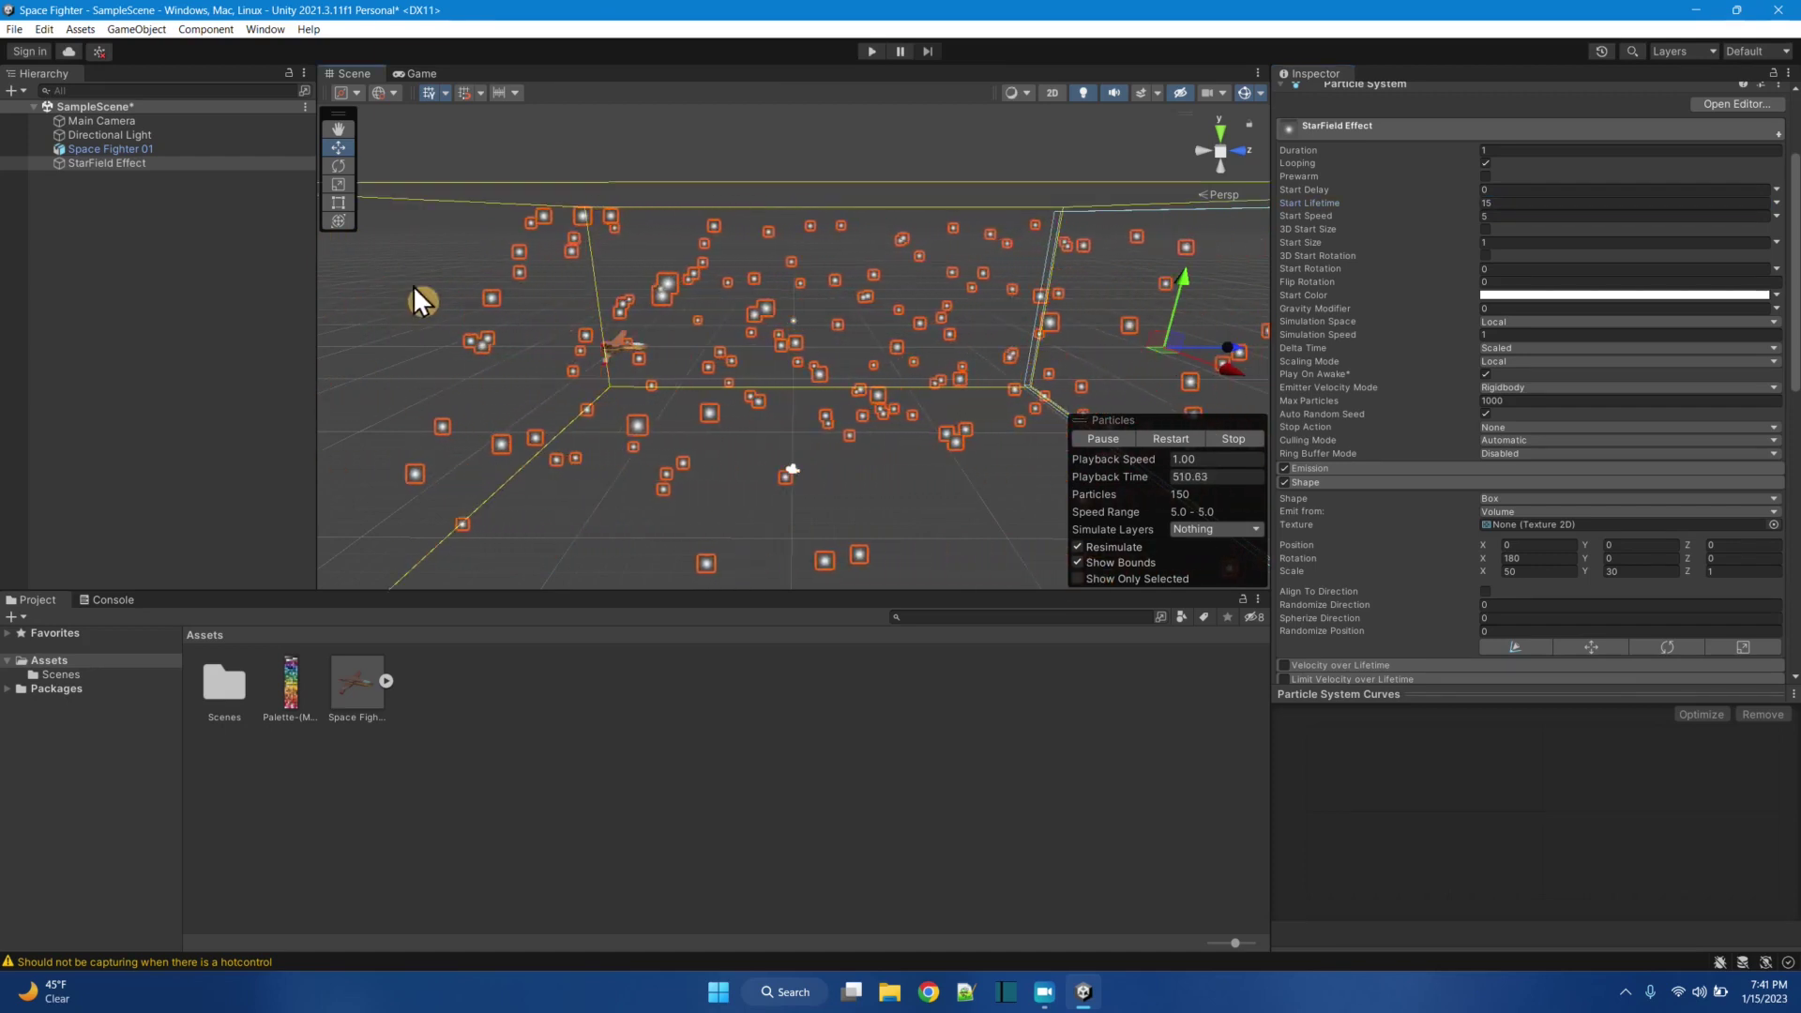
click(1517, 204)
text(30)
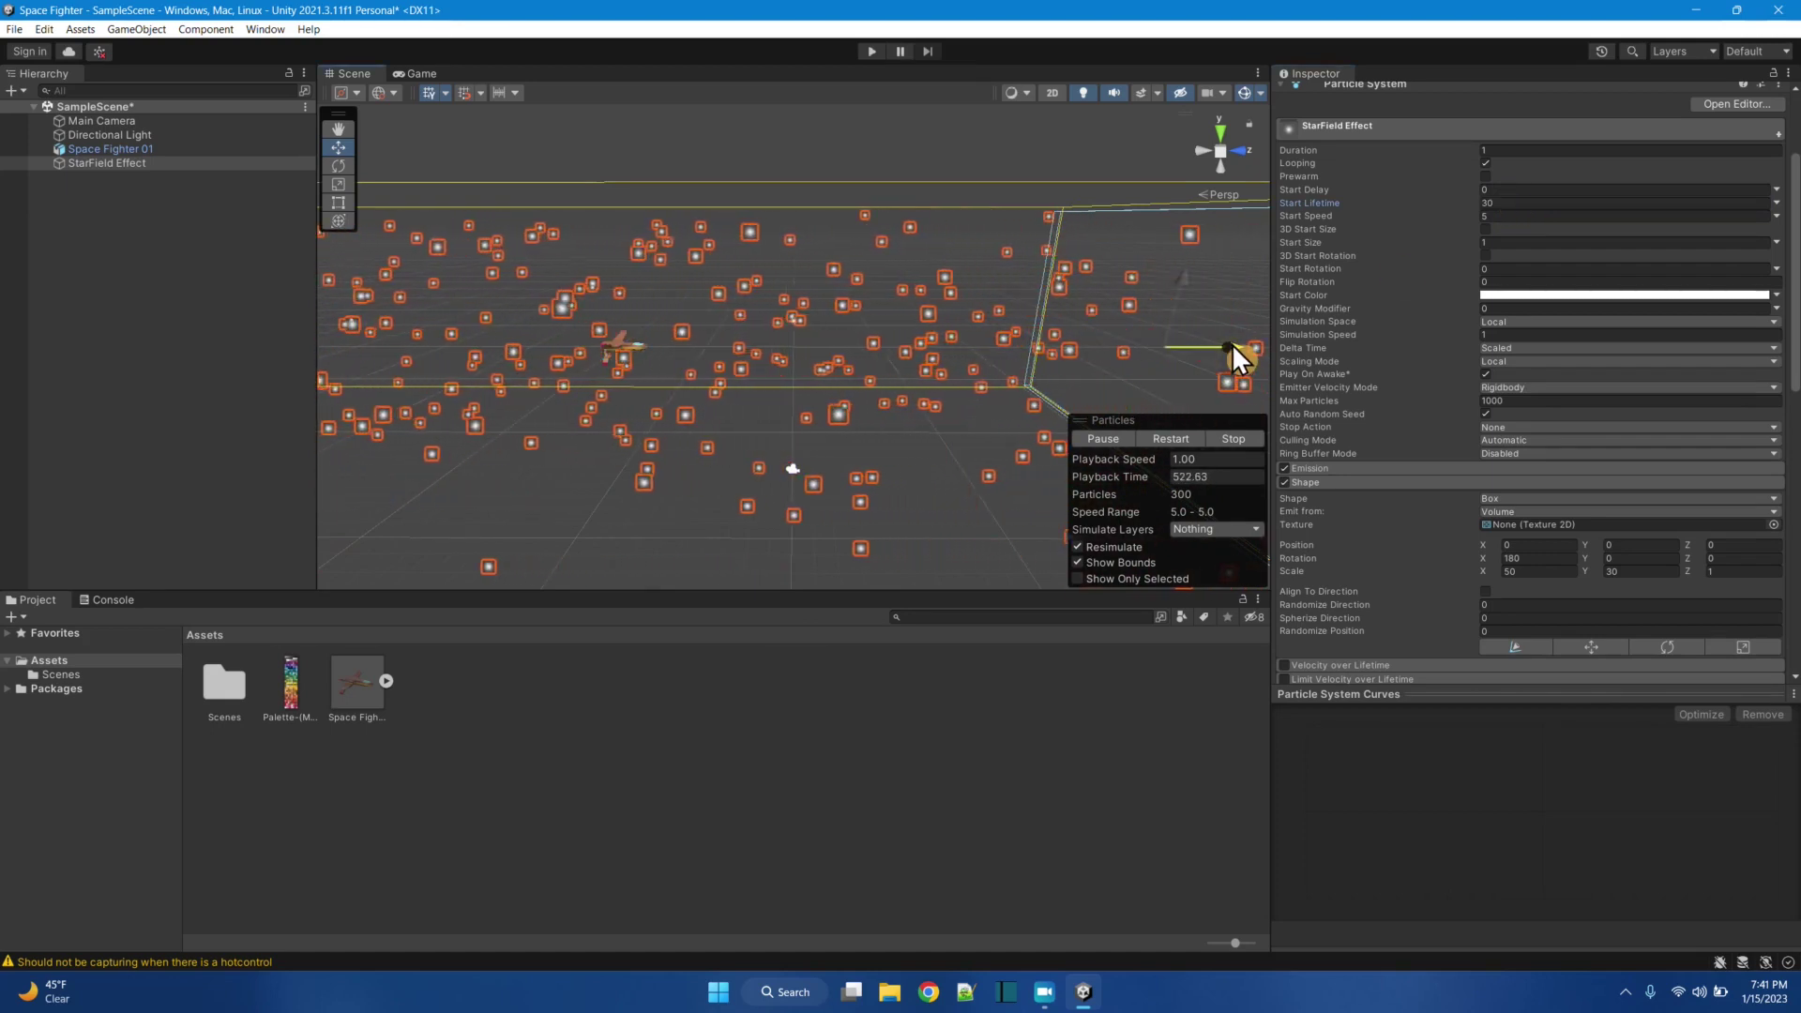
alt+drag(1231, 343, 960, 400)
scroll(960, 400, up, 3)
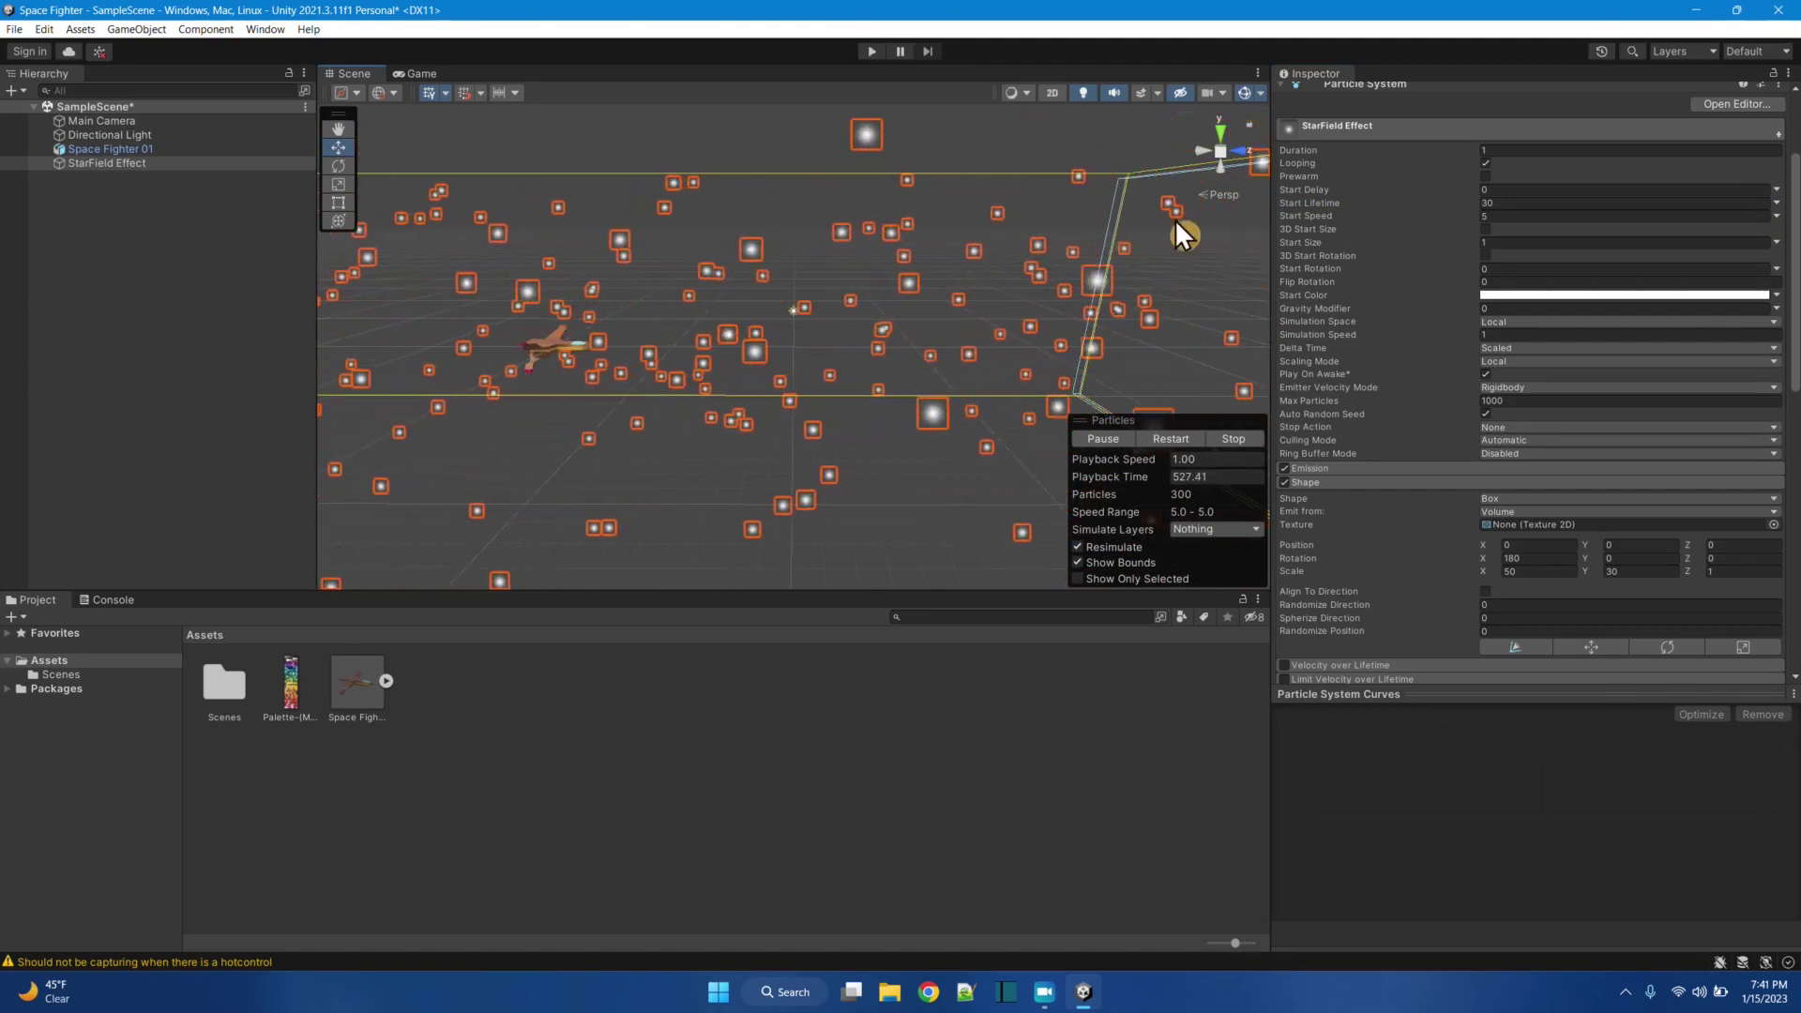
Step: Scrub the StarField Effect's Transform Position Z to 74.6
scroll(1432, 242, up, 3)
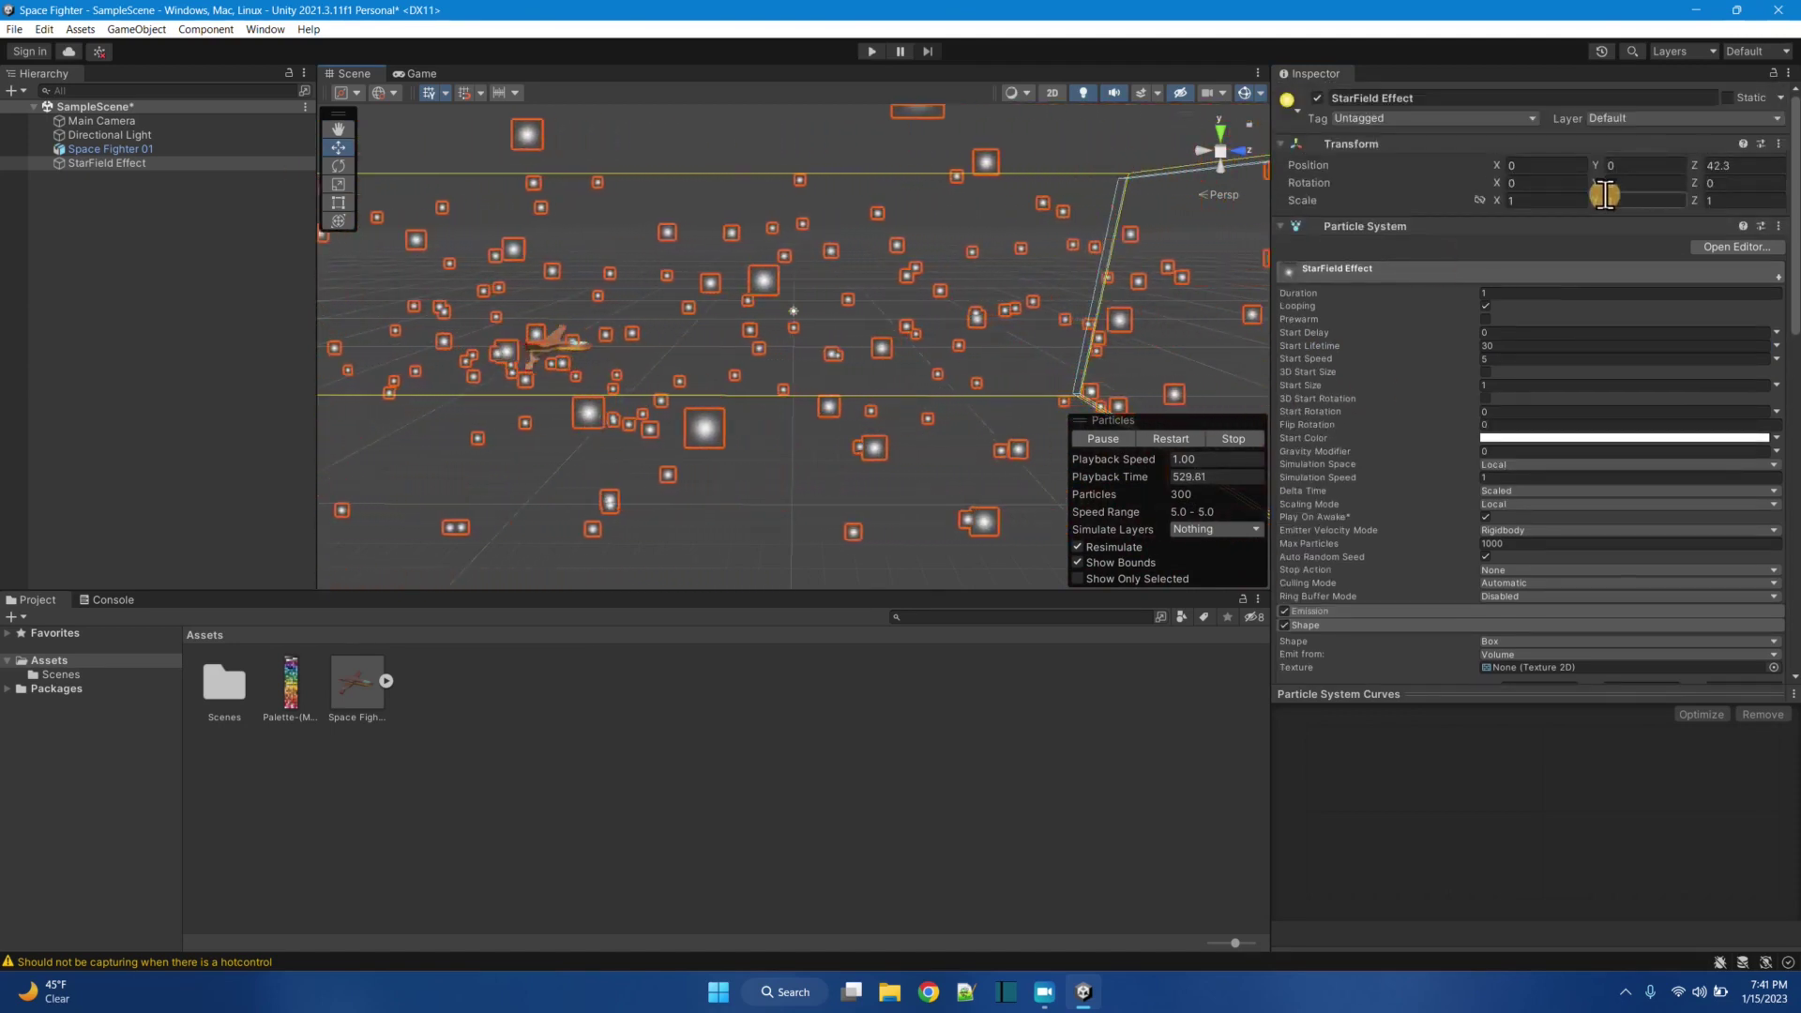
drag(1696, 163, 83, 156)
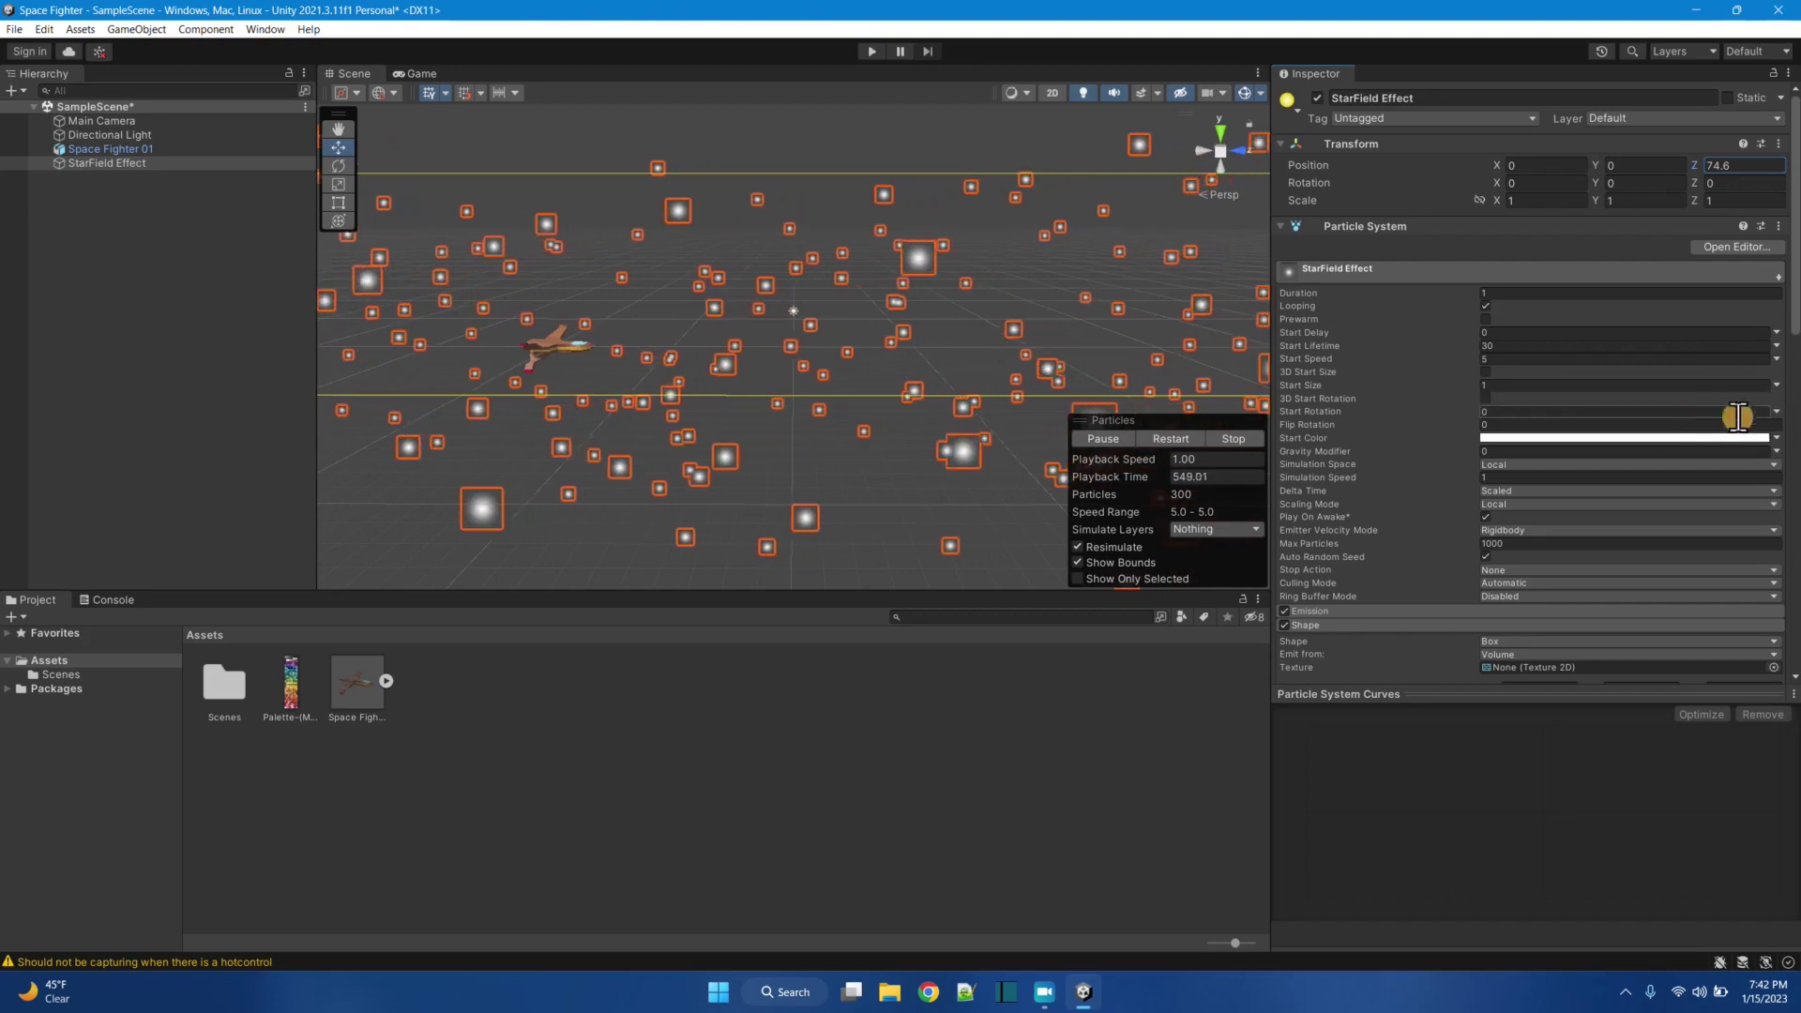
Step: Make Start Size random between constants 0.2 and 0.5, then preview in the Game view
click(1776, 386)
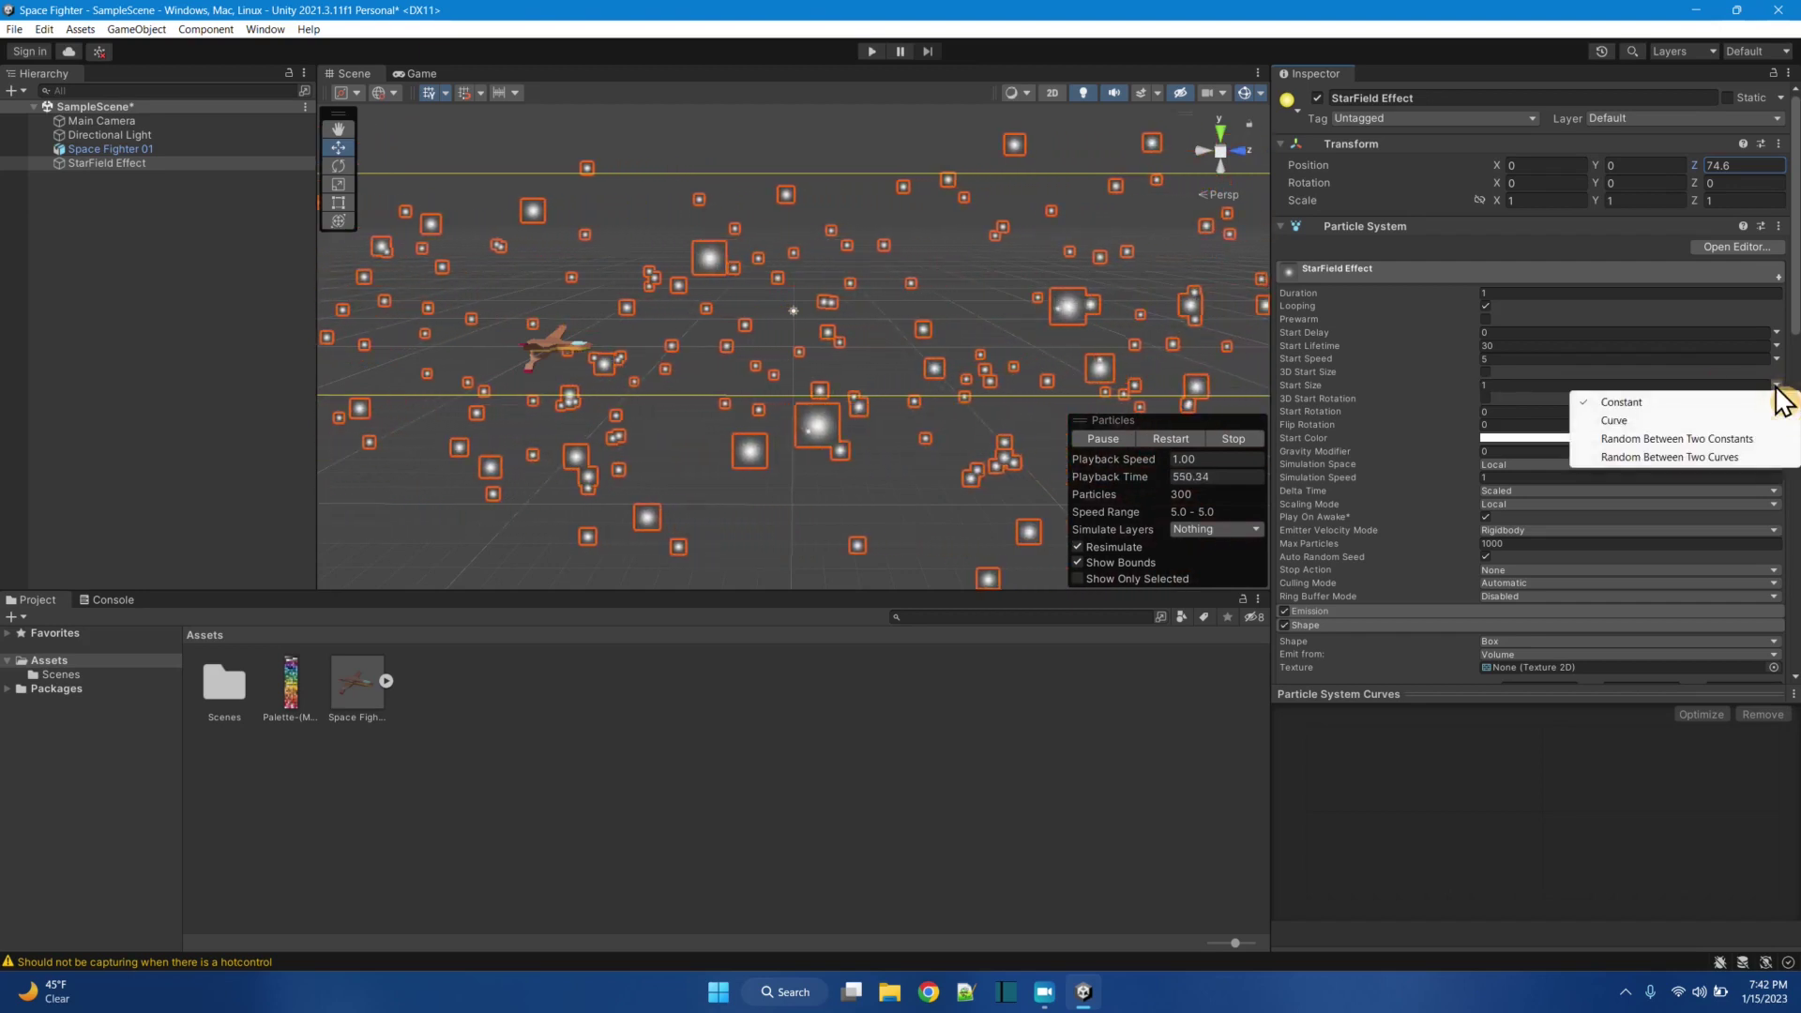
click(1719, 441)
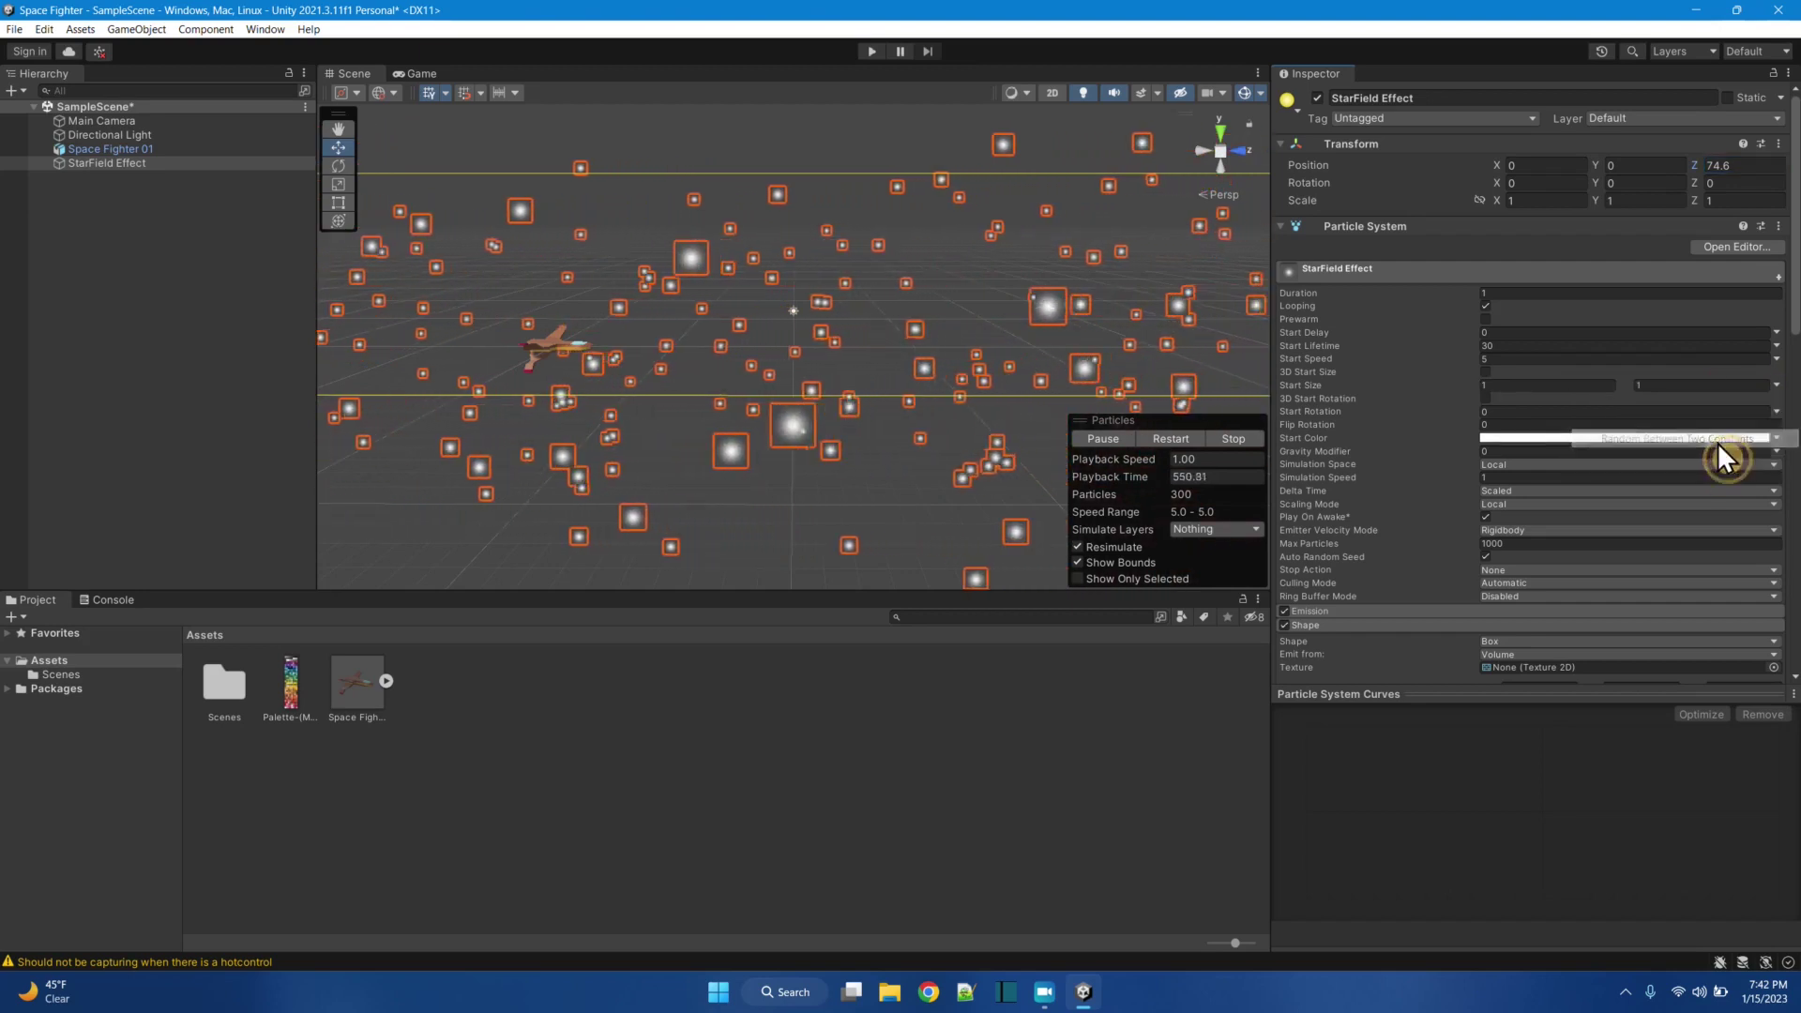
click(1544, 384)
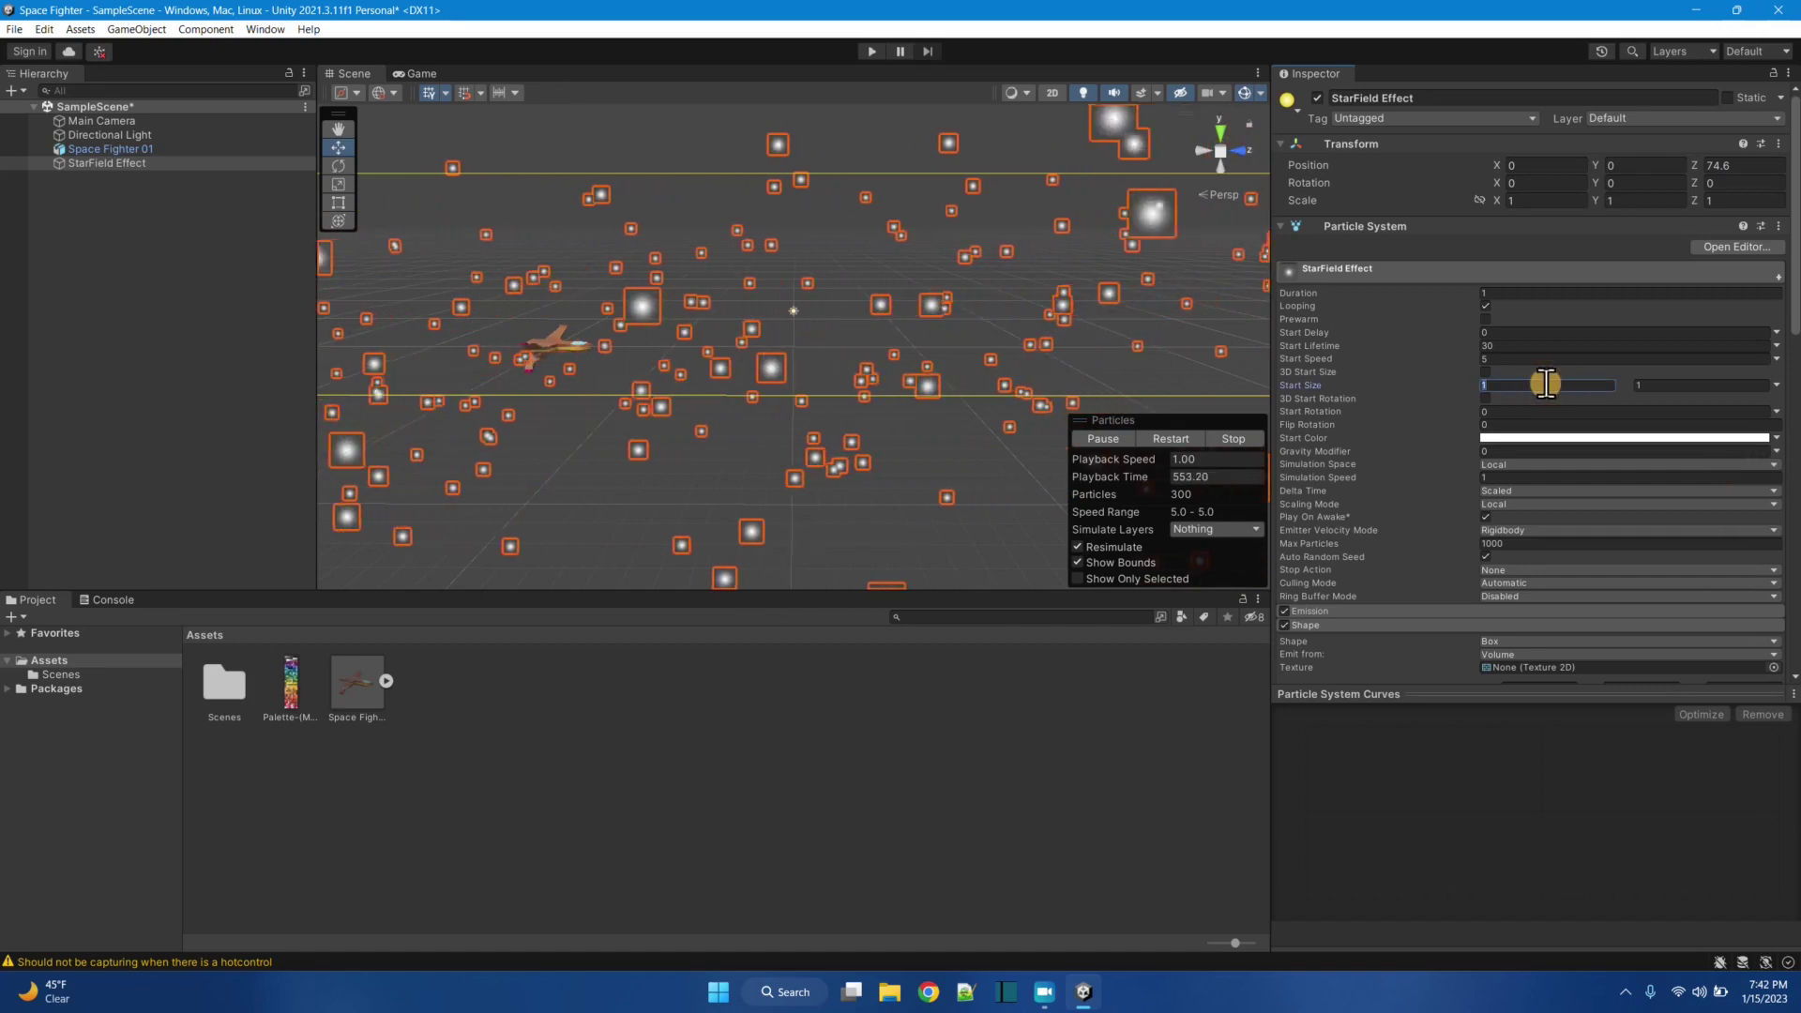
text(.5)
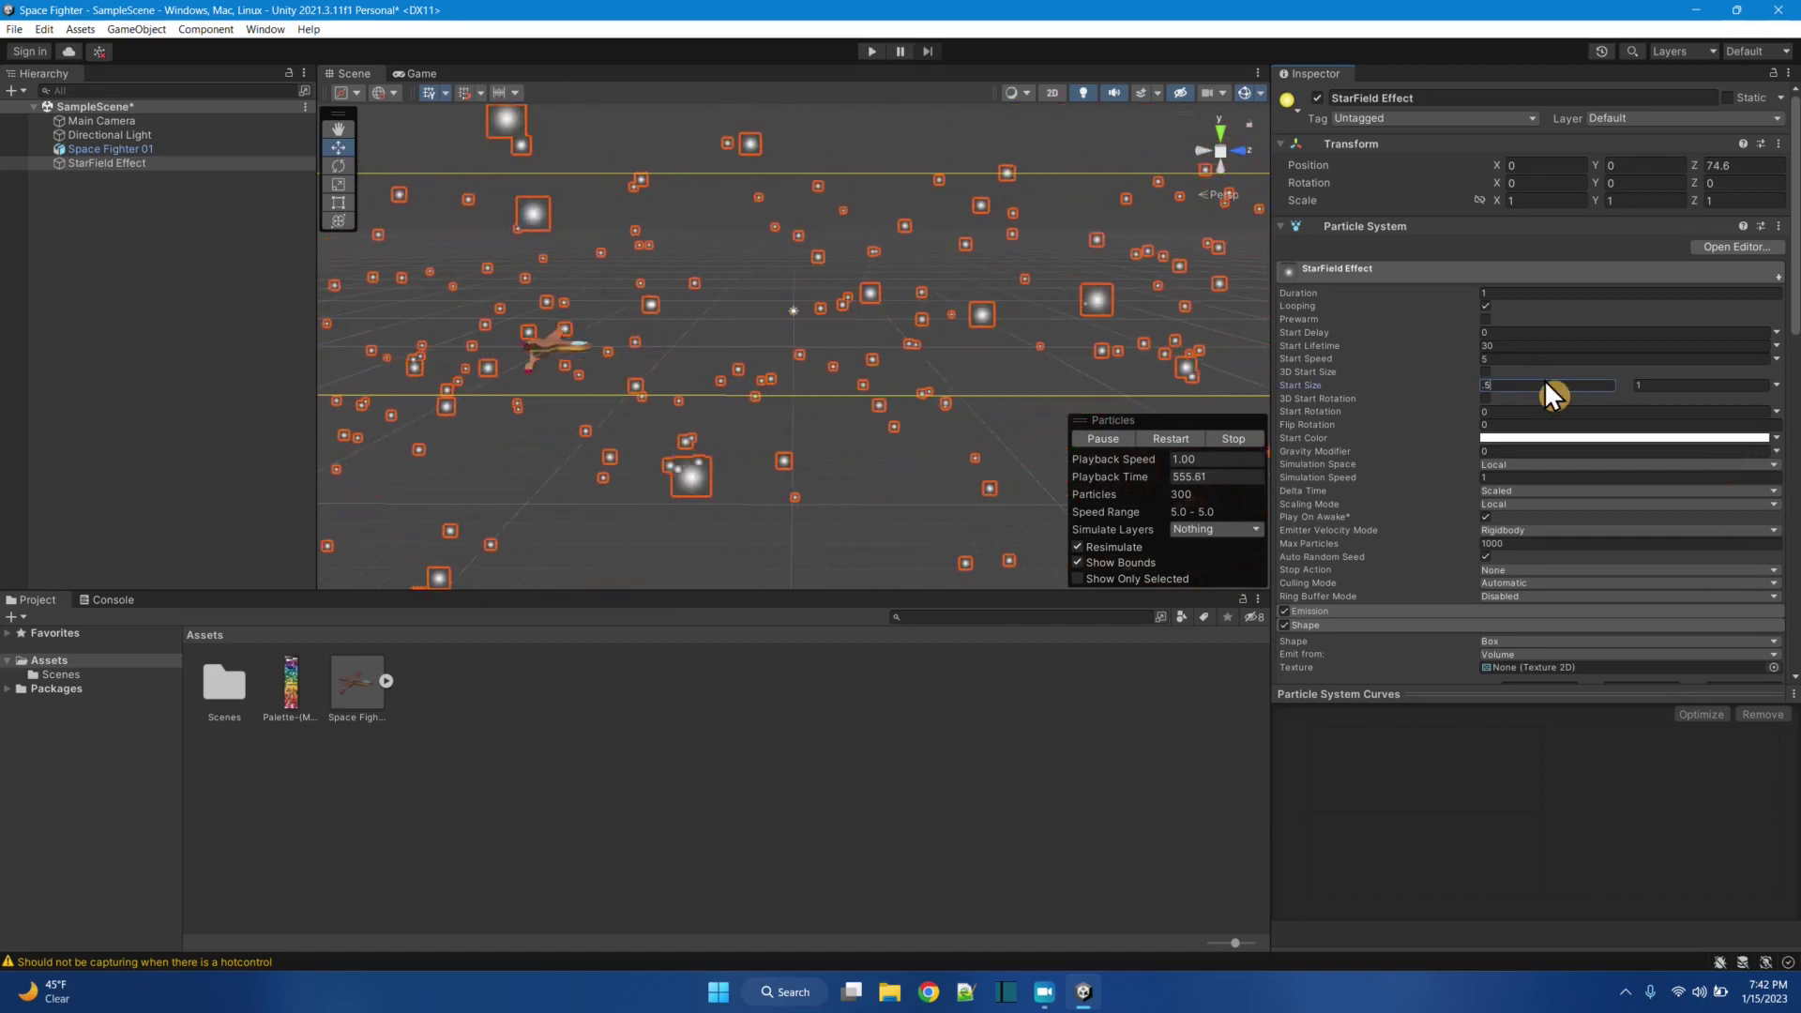
click(1659, 388)
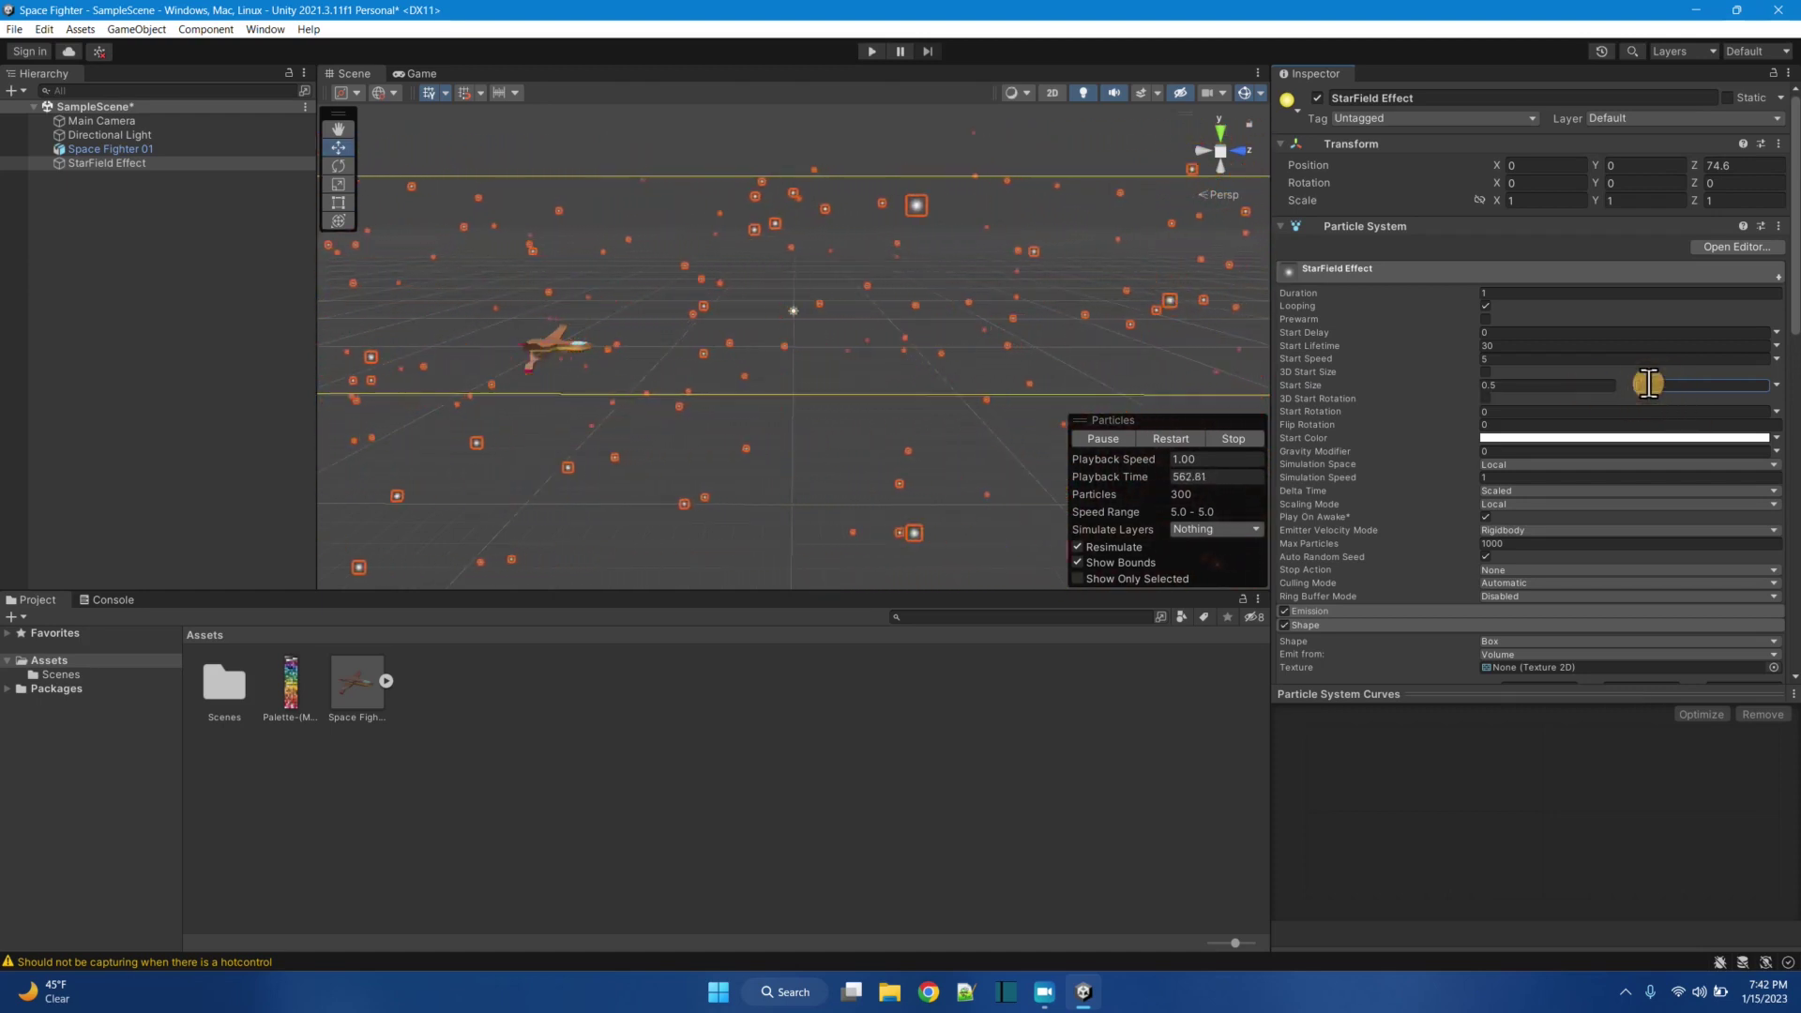
text(.5)
click(1527, 386)
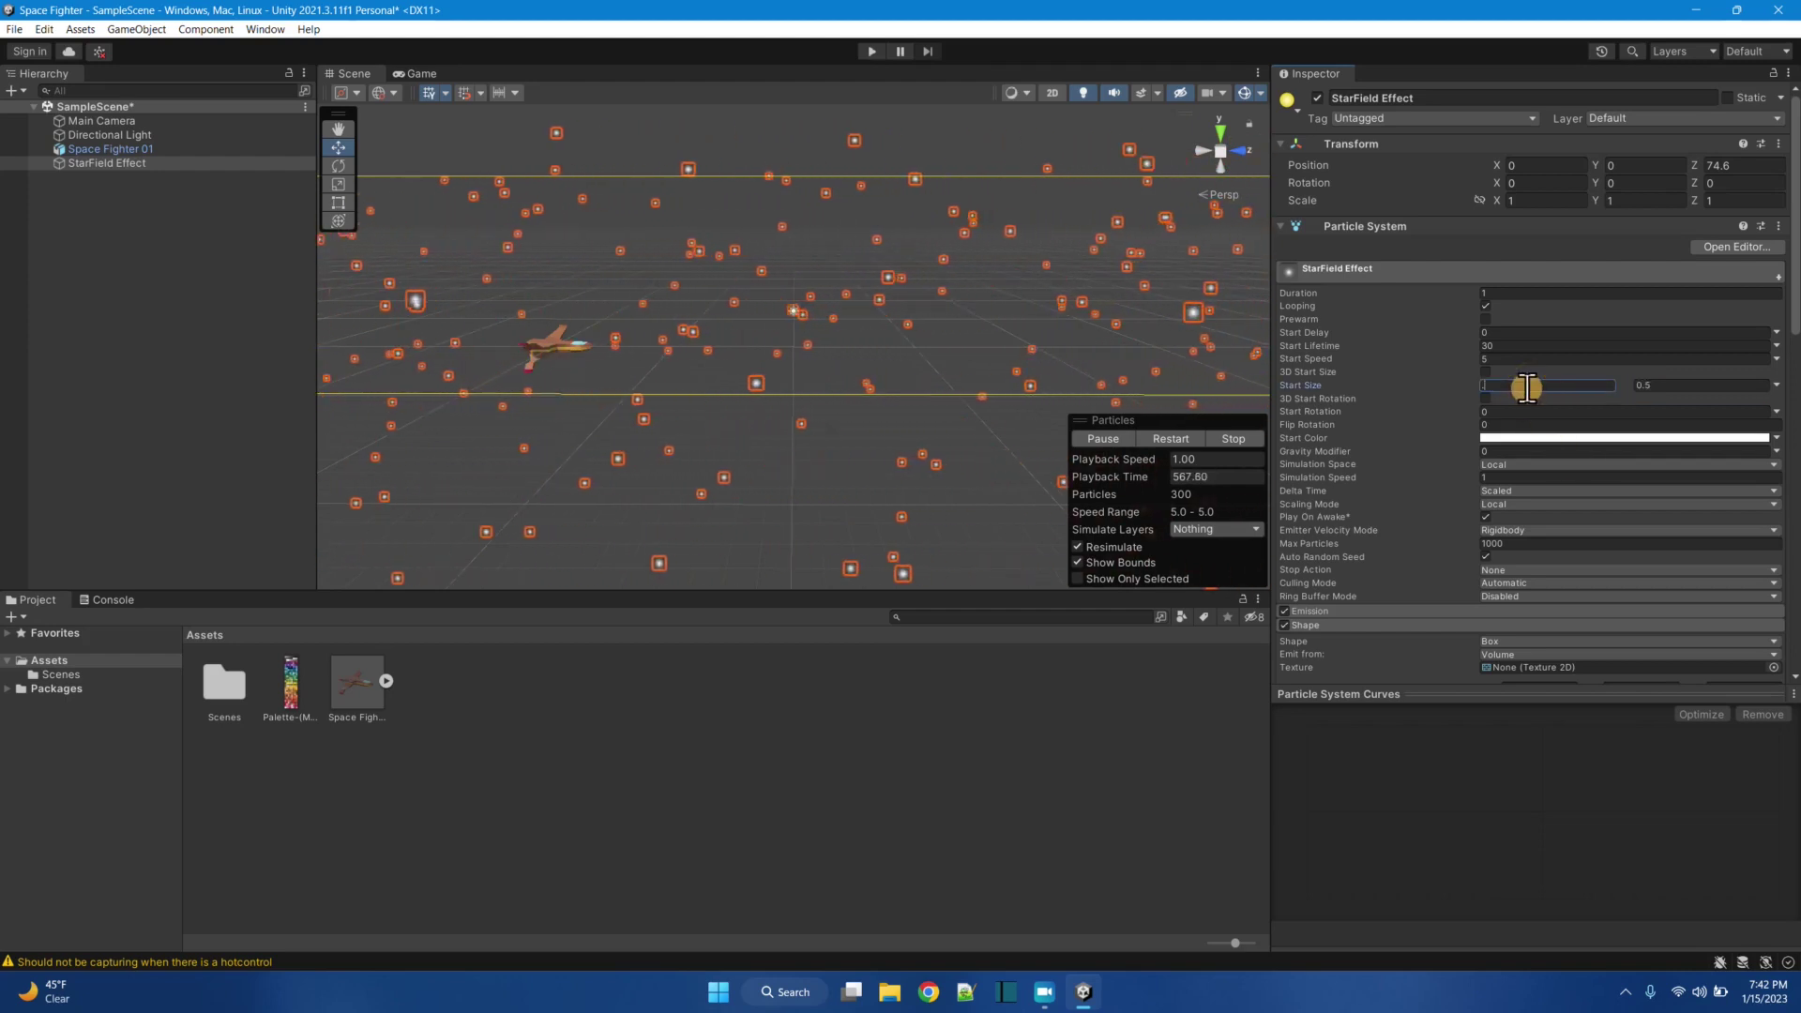
text(.25)
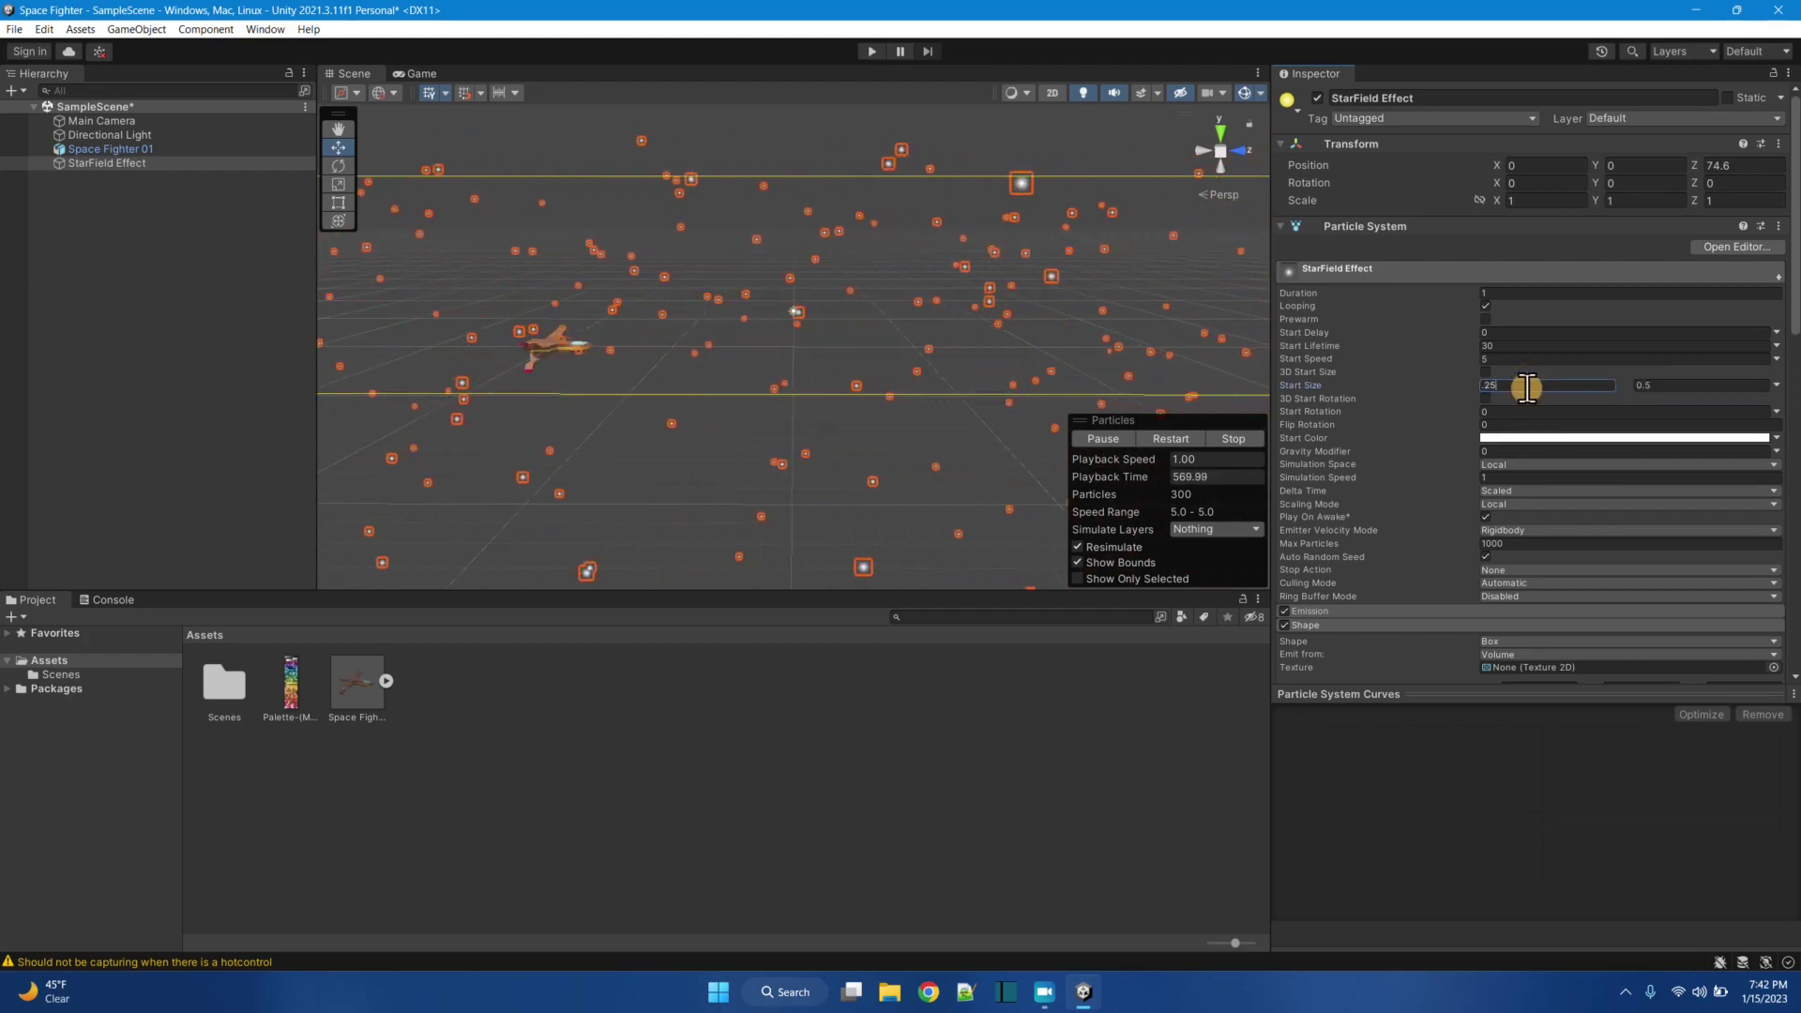
key(BackSpace)
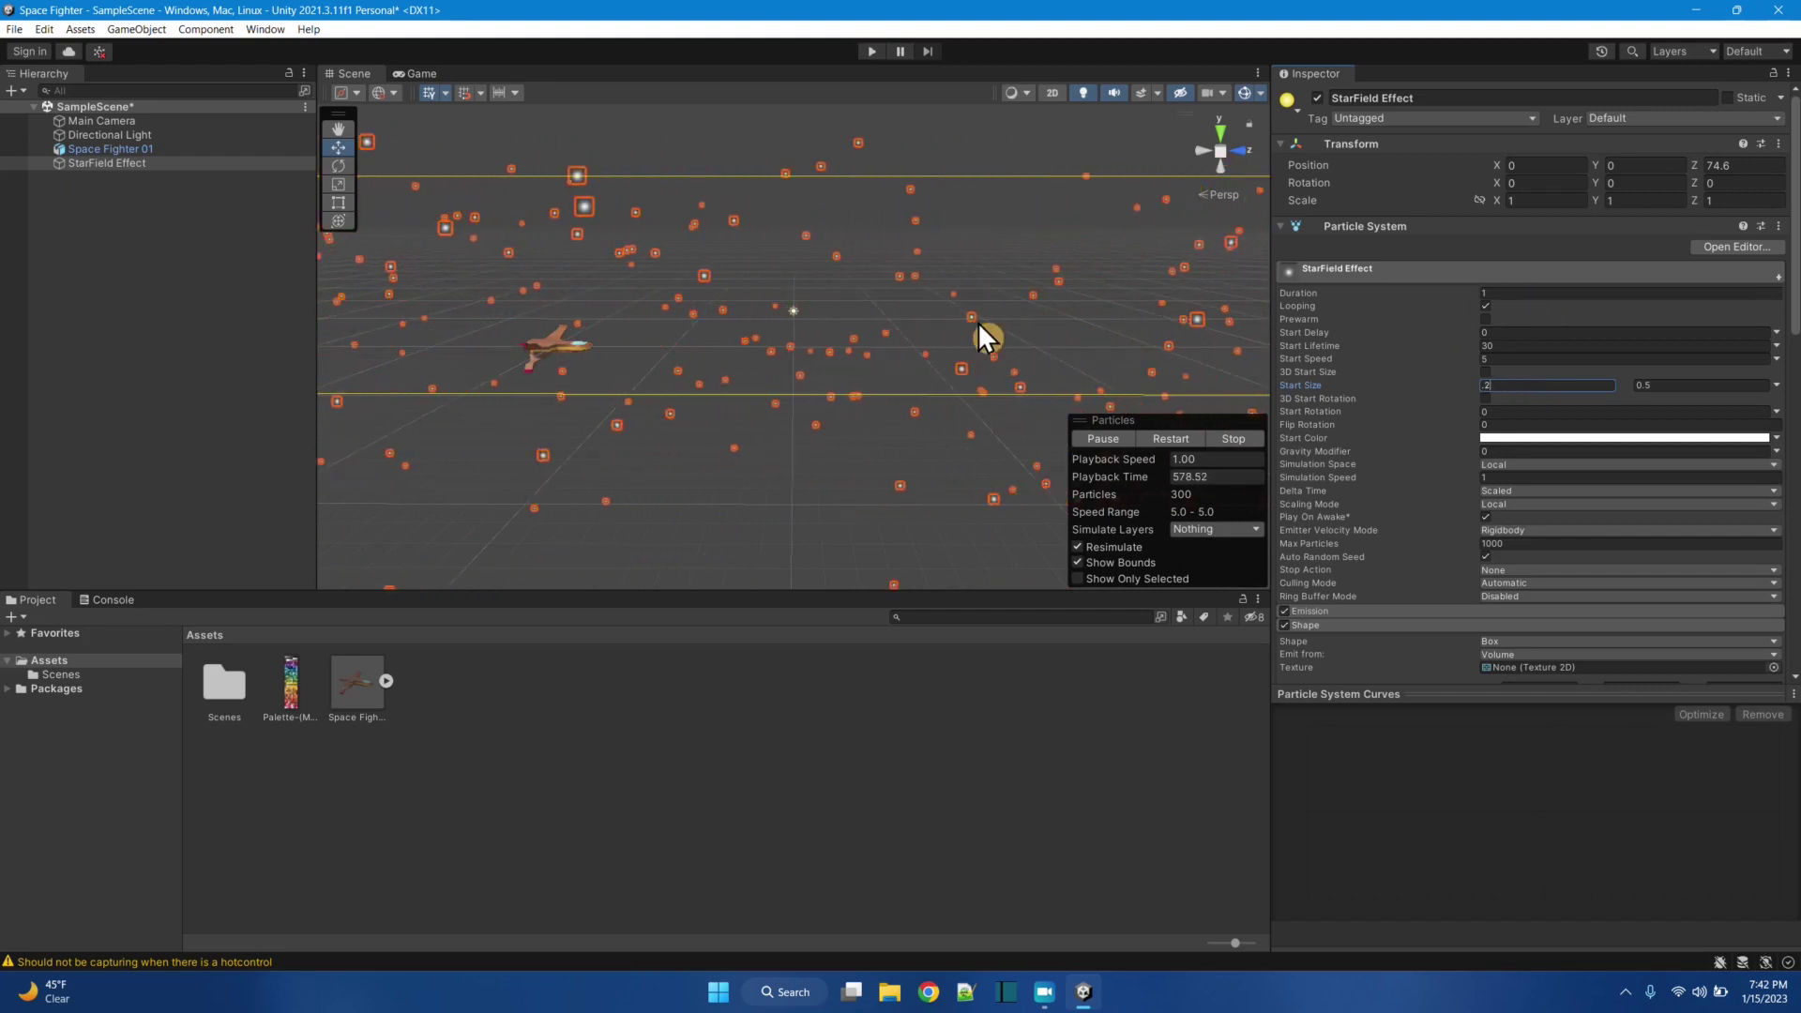
click(413, 75)
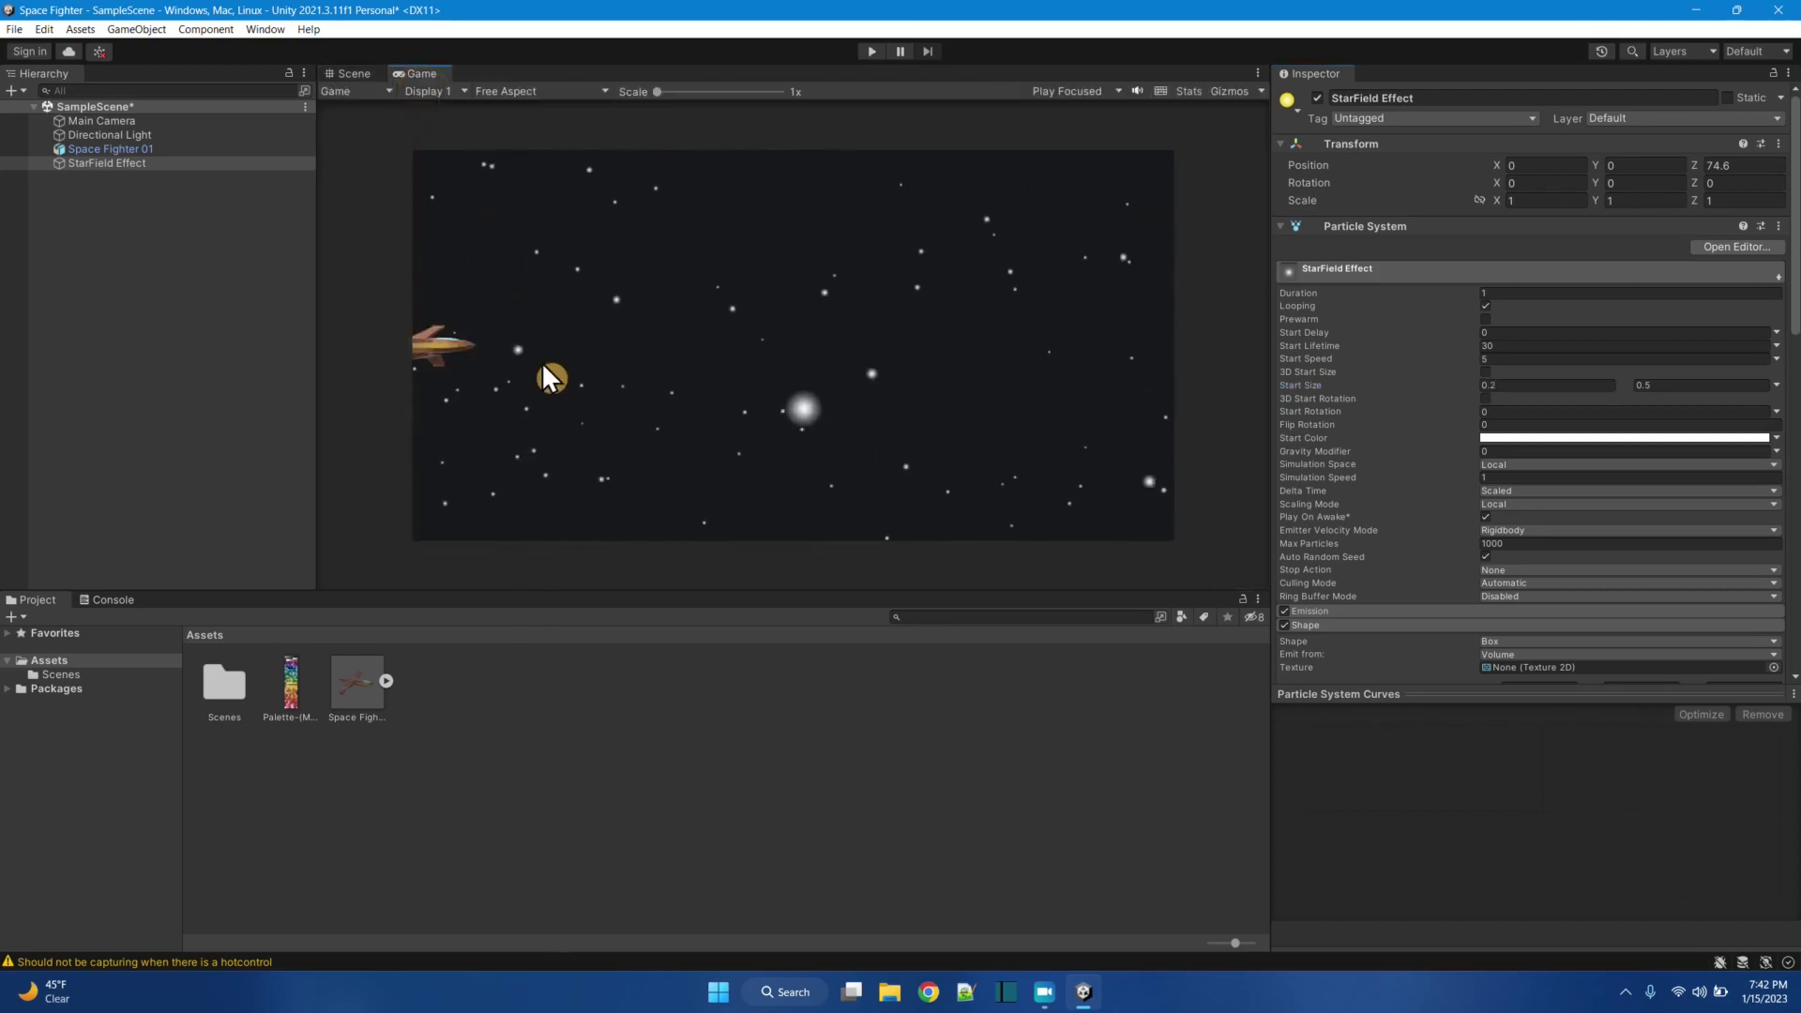
Step: Make Start Color random between white and yellow-green D3DE18, then check the Game view
click(344, 75)
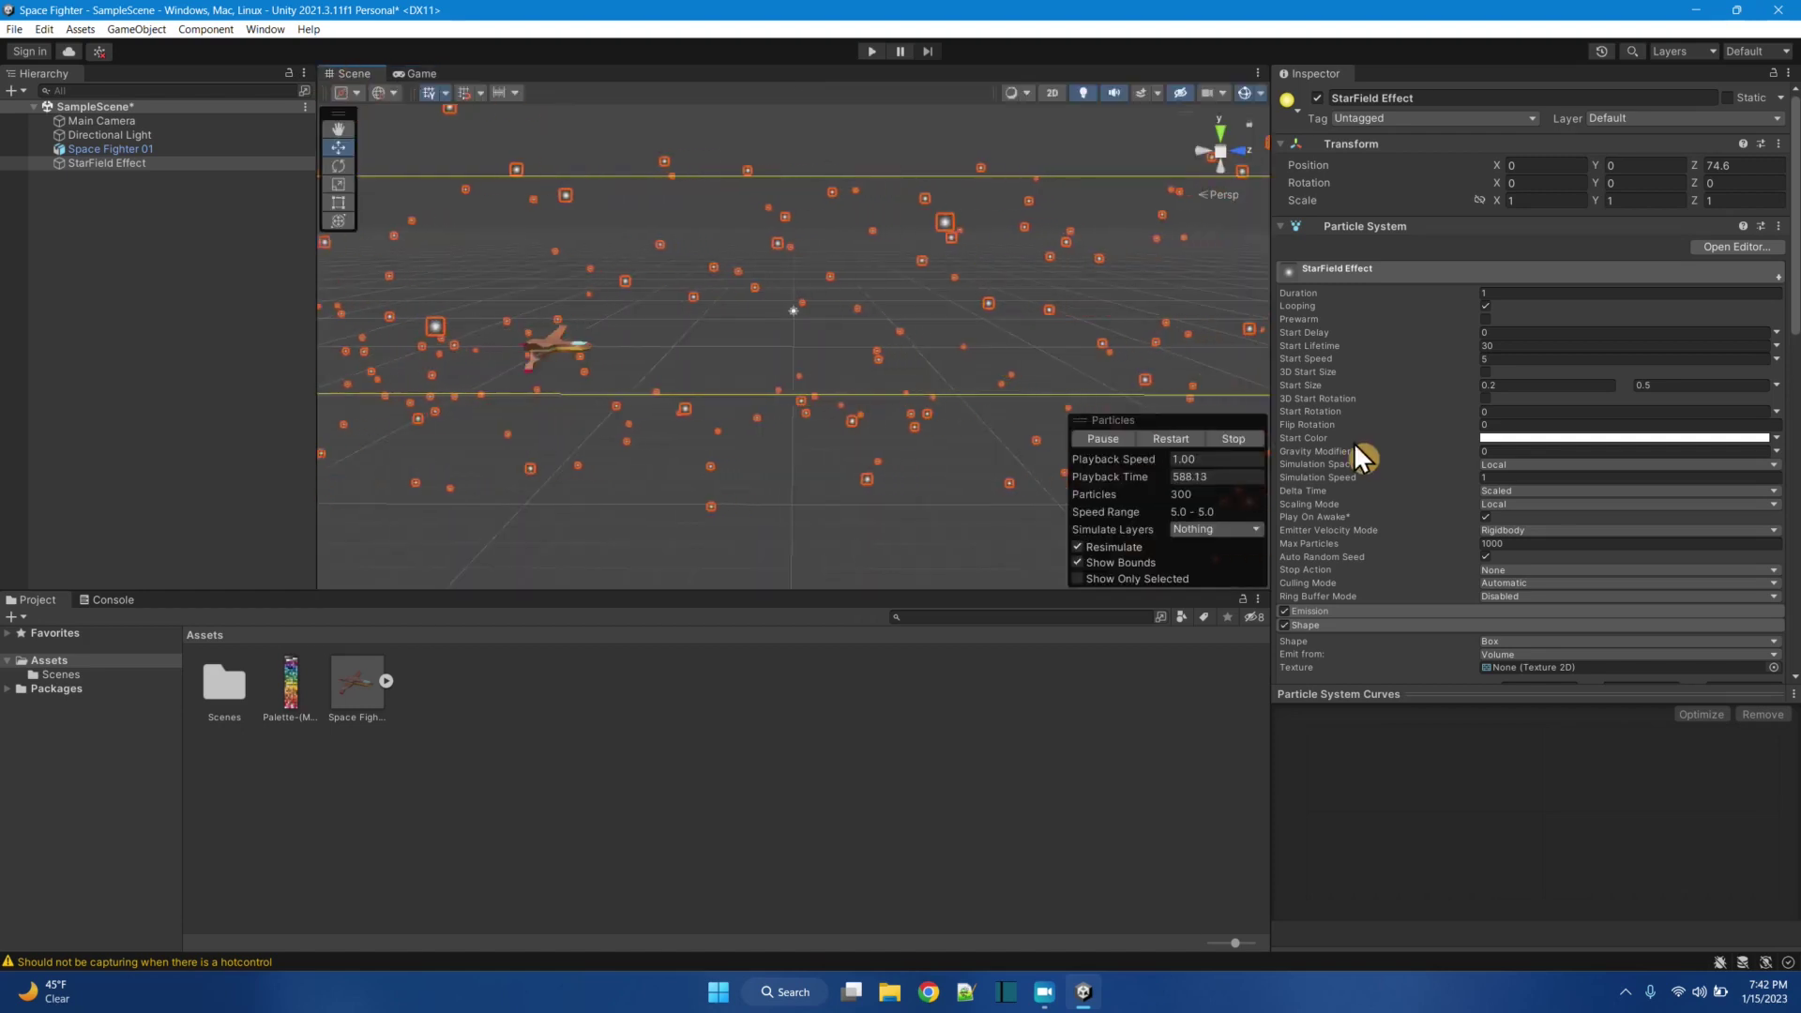
click(1507, 441)
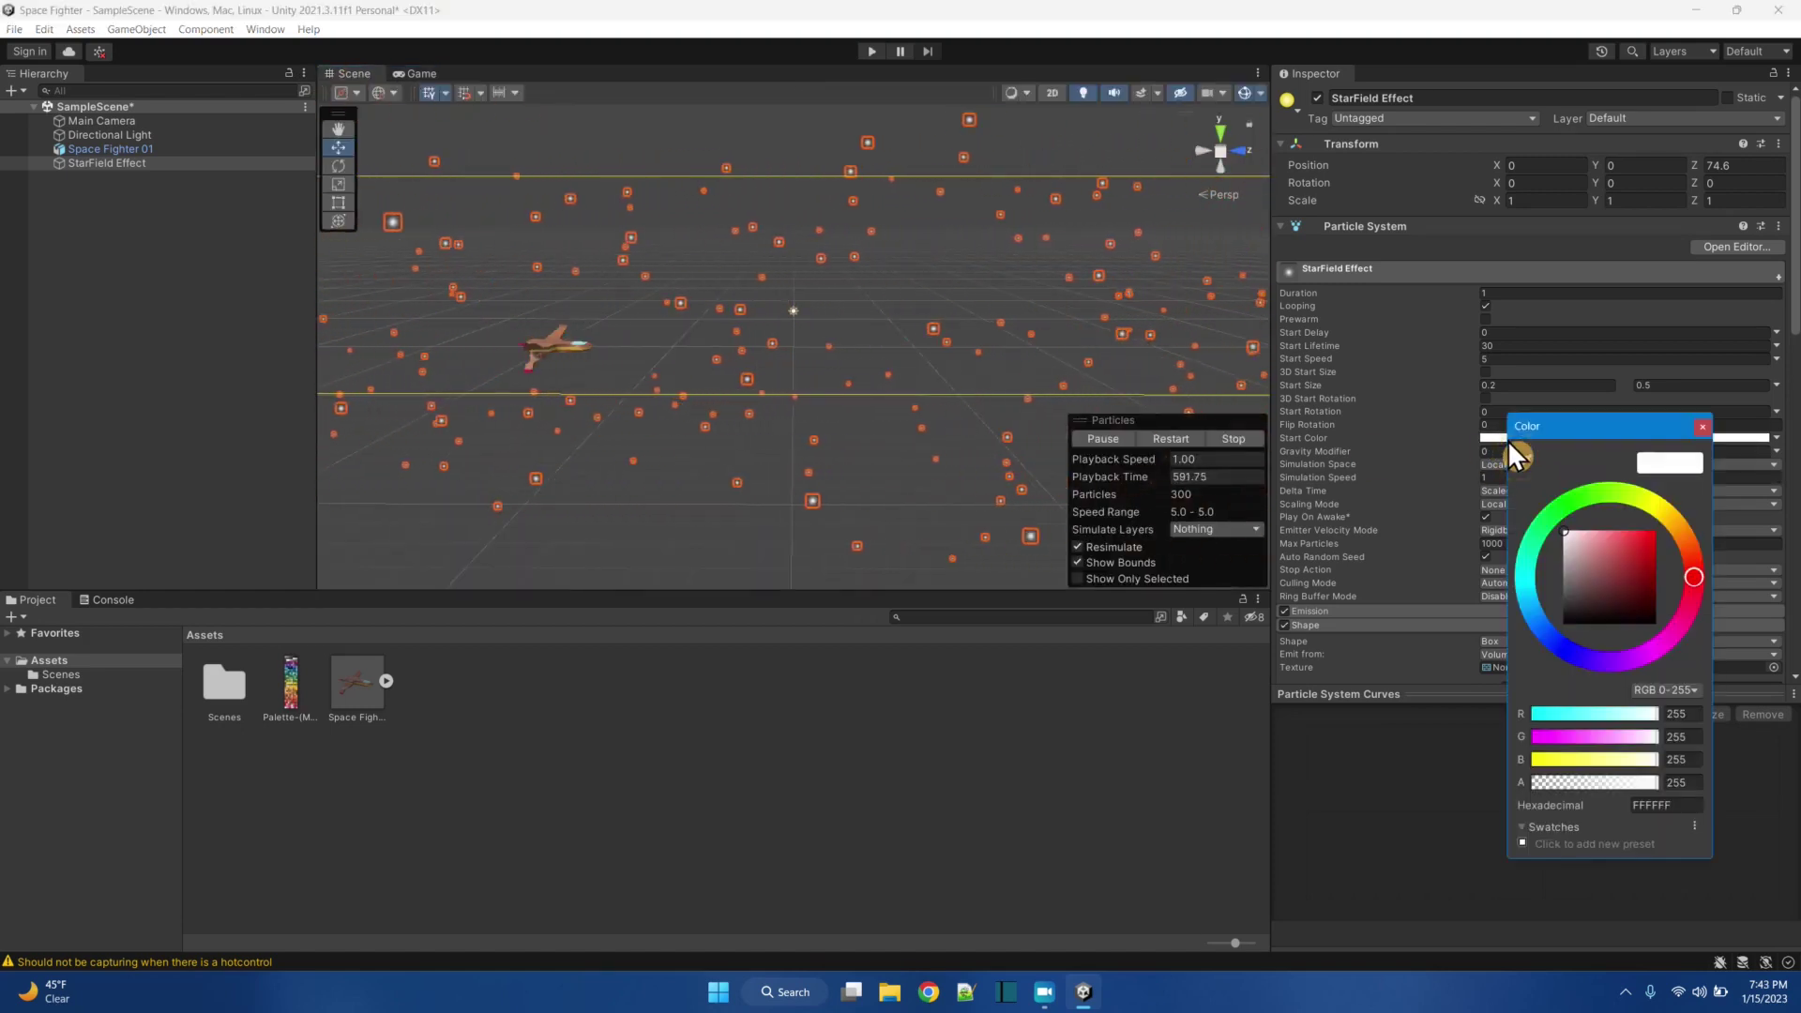
click(1702, 427)
click(1778, 443)
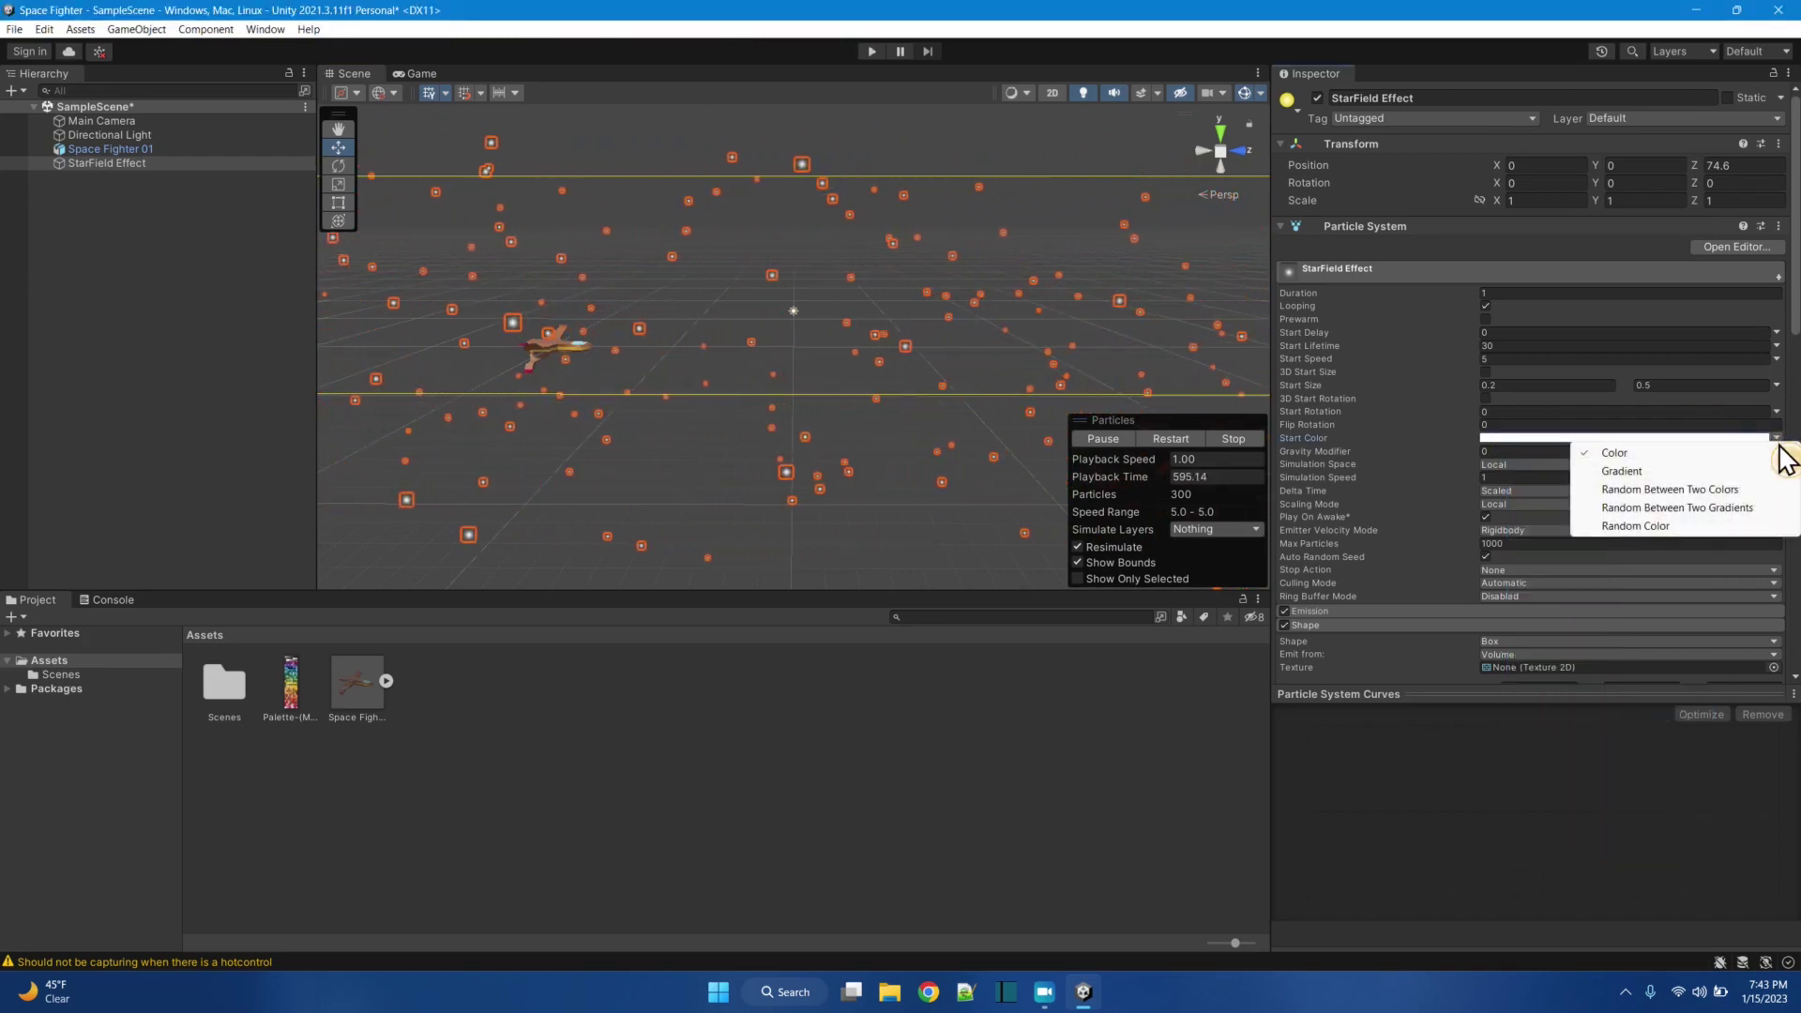
click(1711, 492)
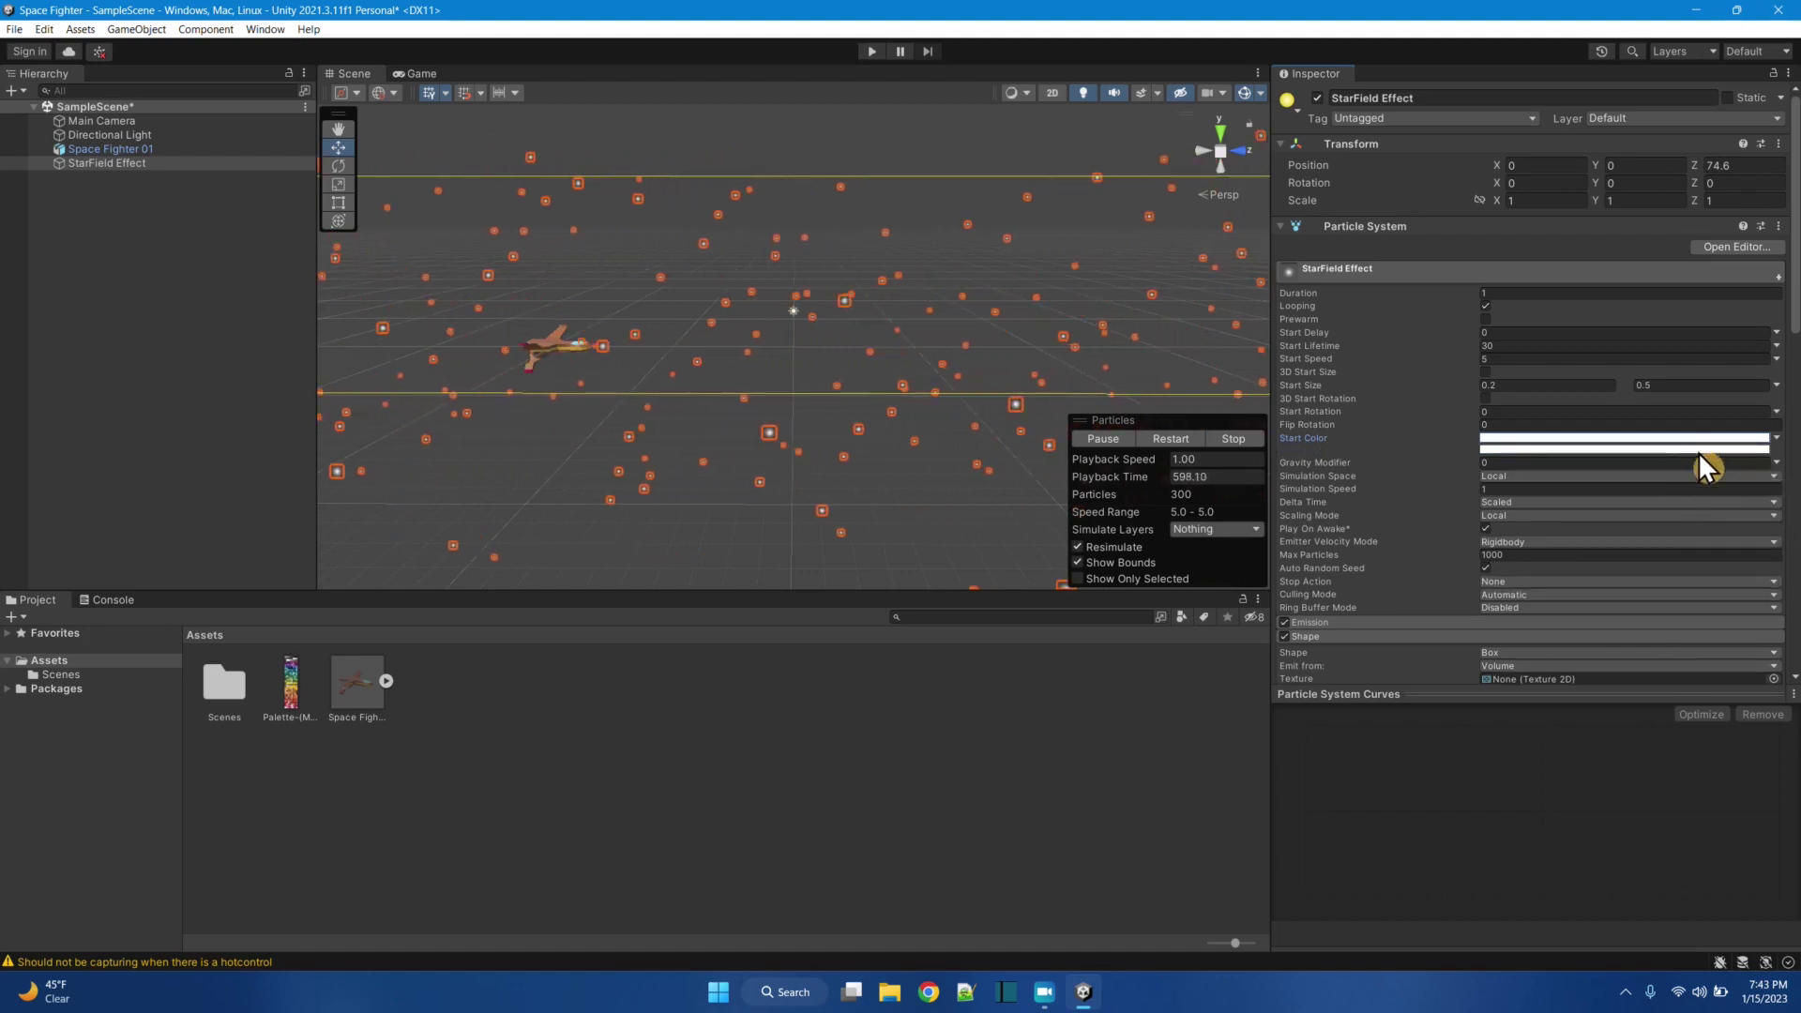
click(1699, 451)
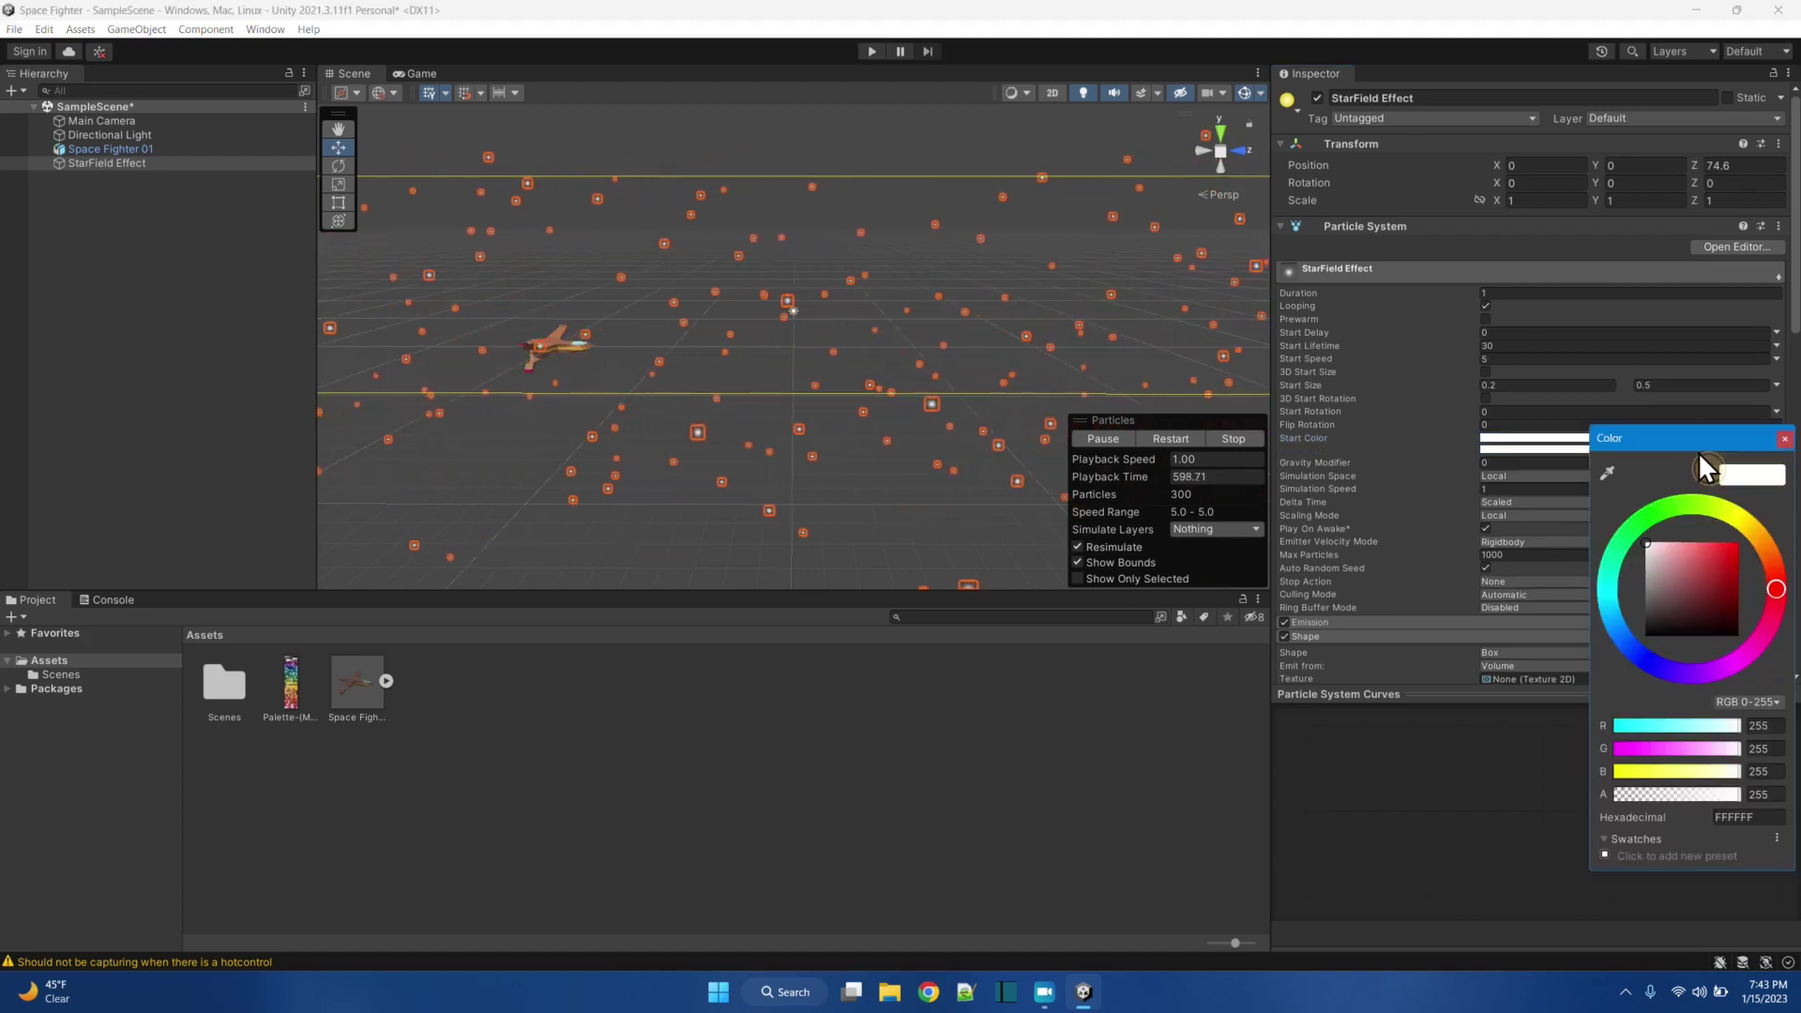
click(1732, 515)
click(1730, 554)
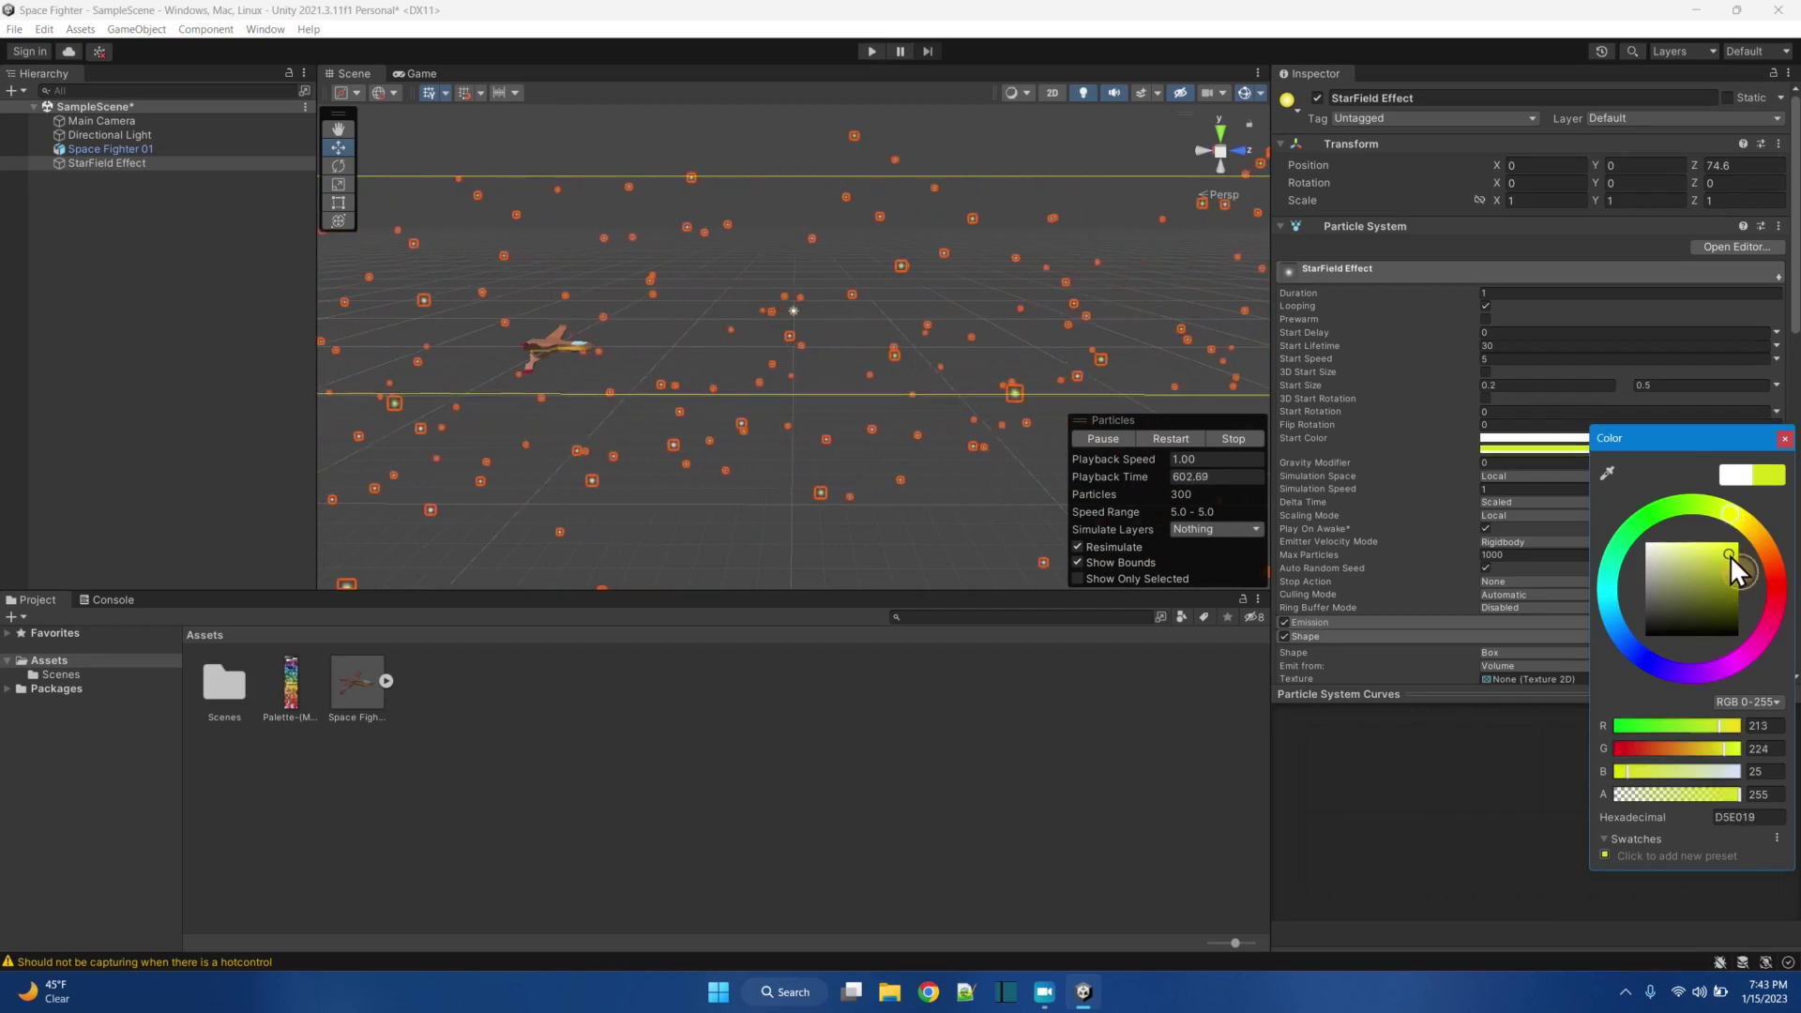
click(413, 75)
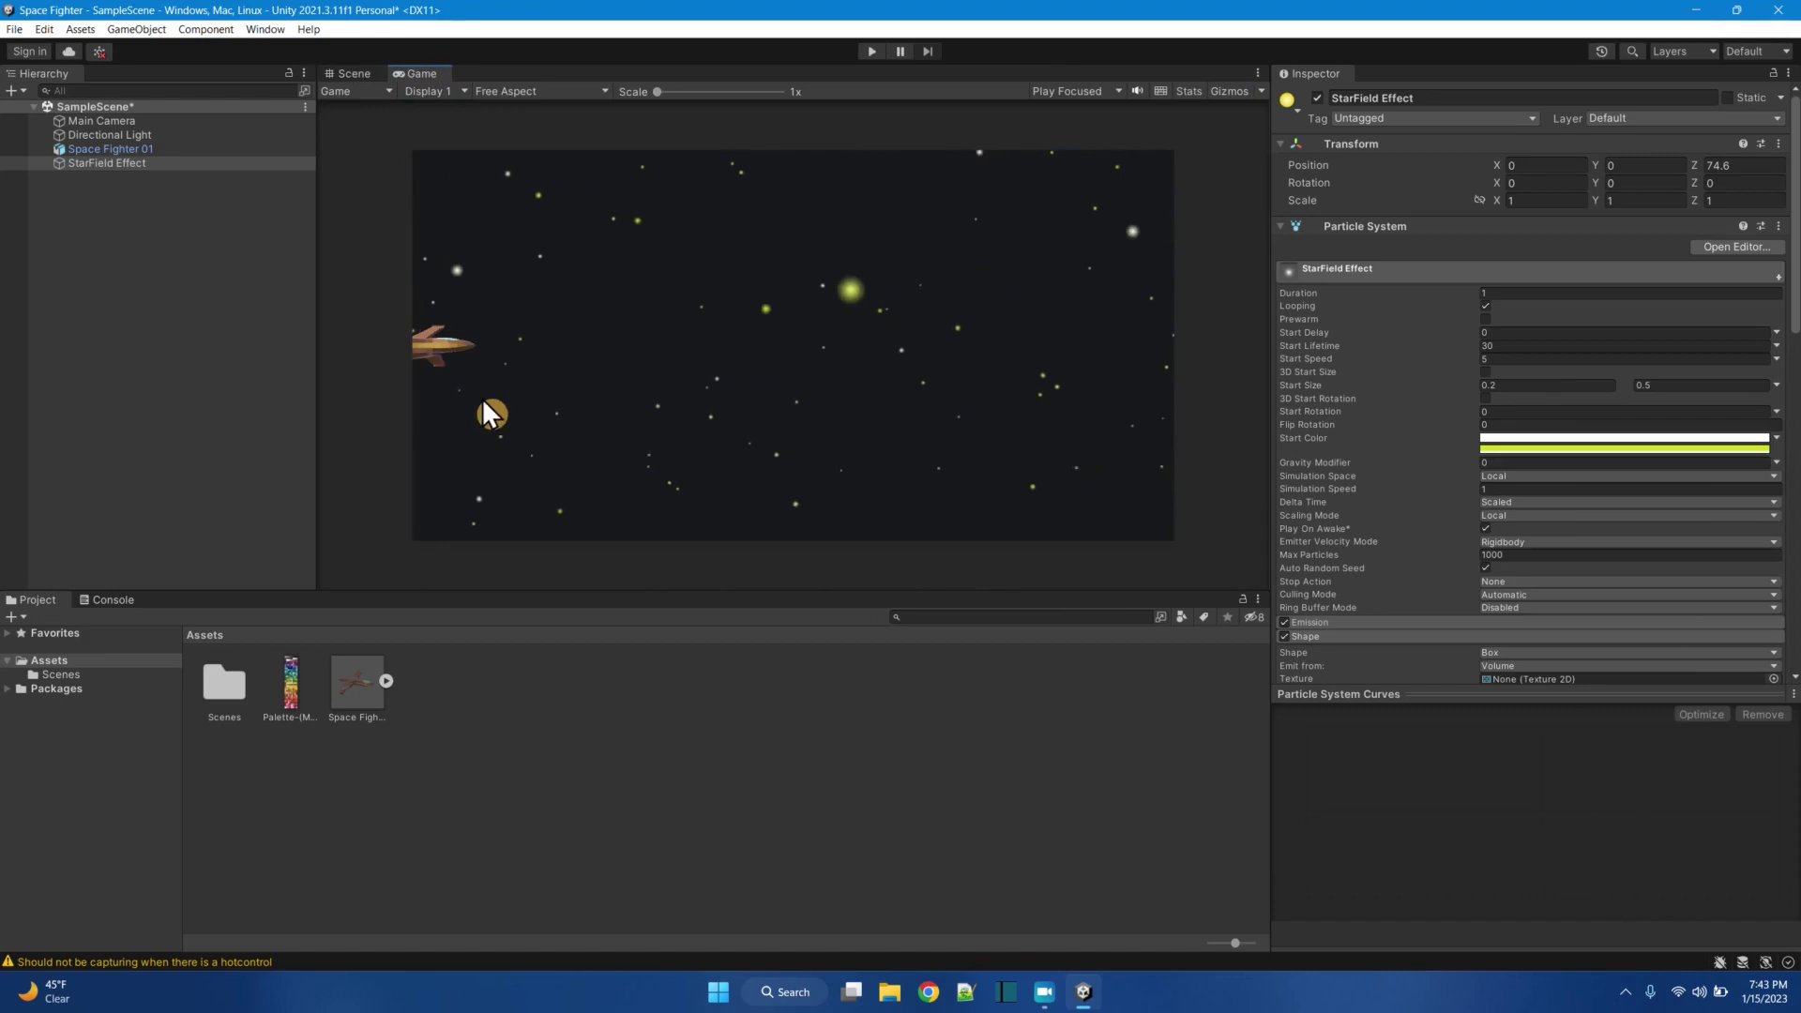
Step: Switch Start Color to Random Color and make the gradient's end key yellow
click(1776, 439)
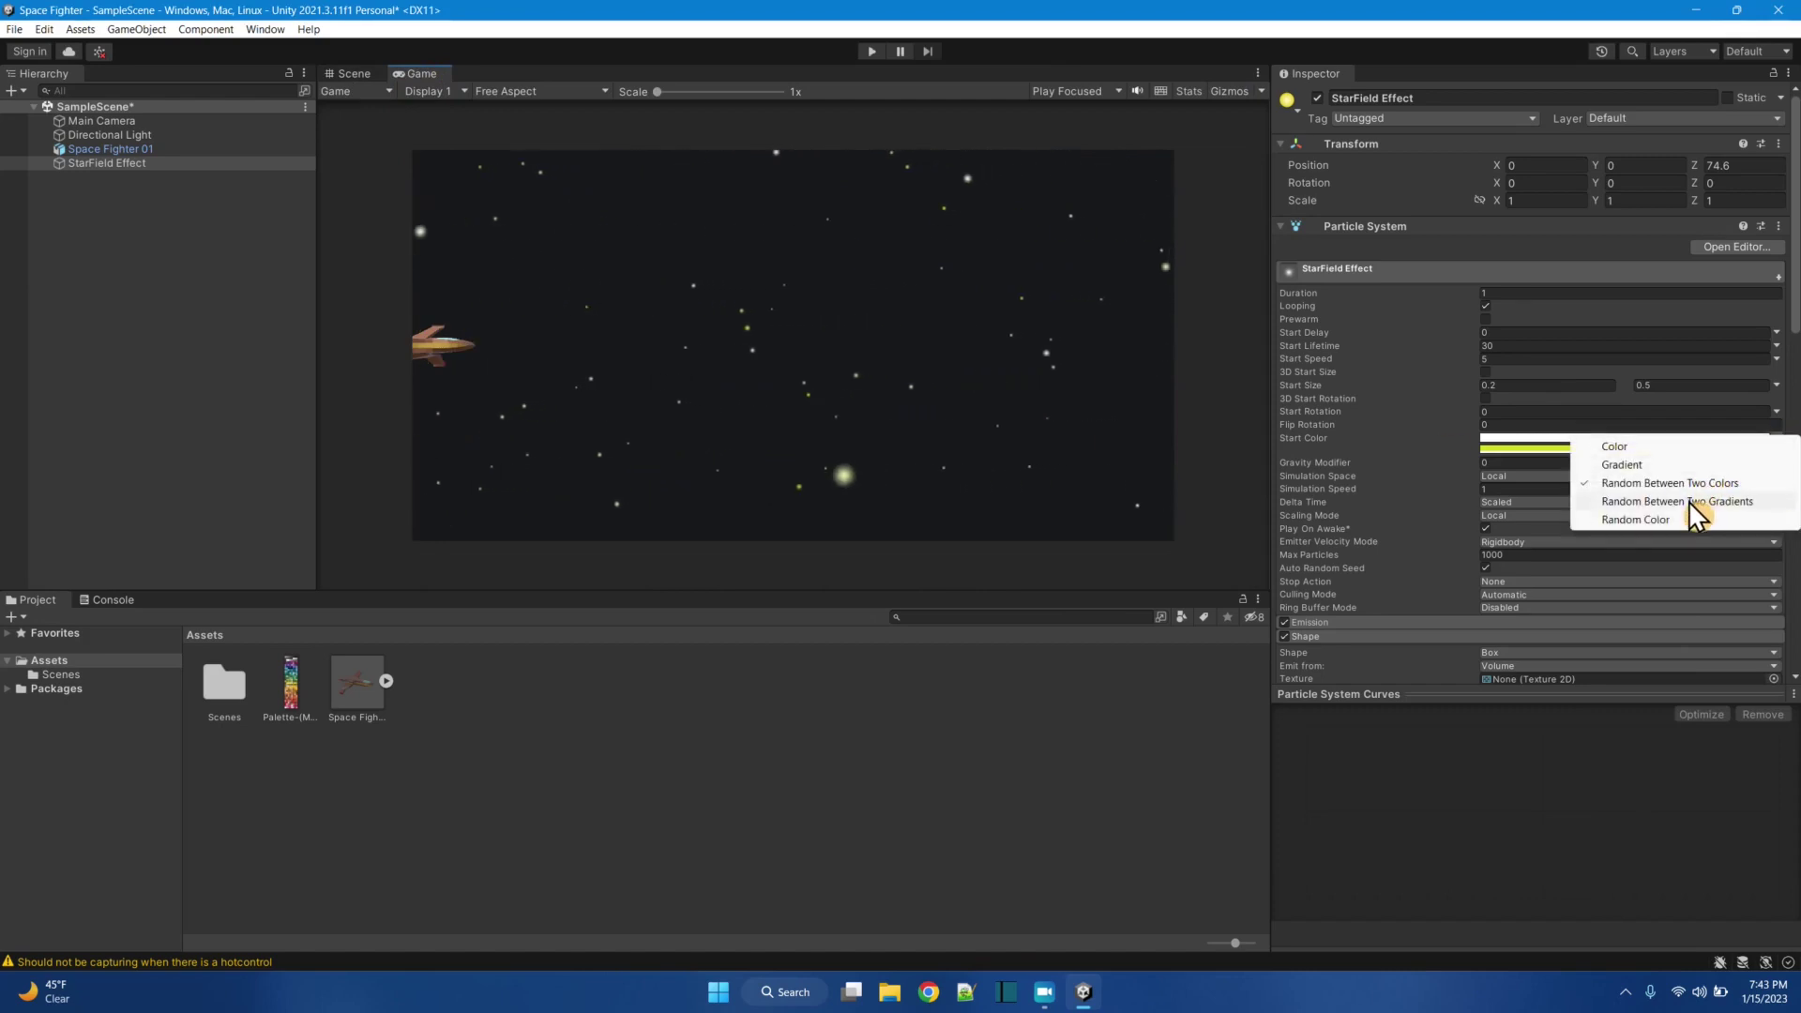
click(1648, 518)
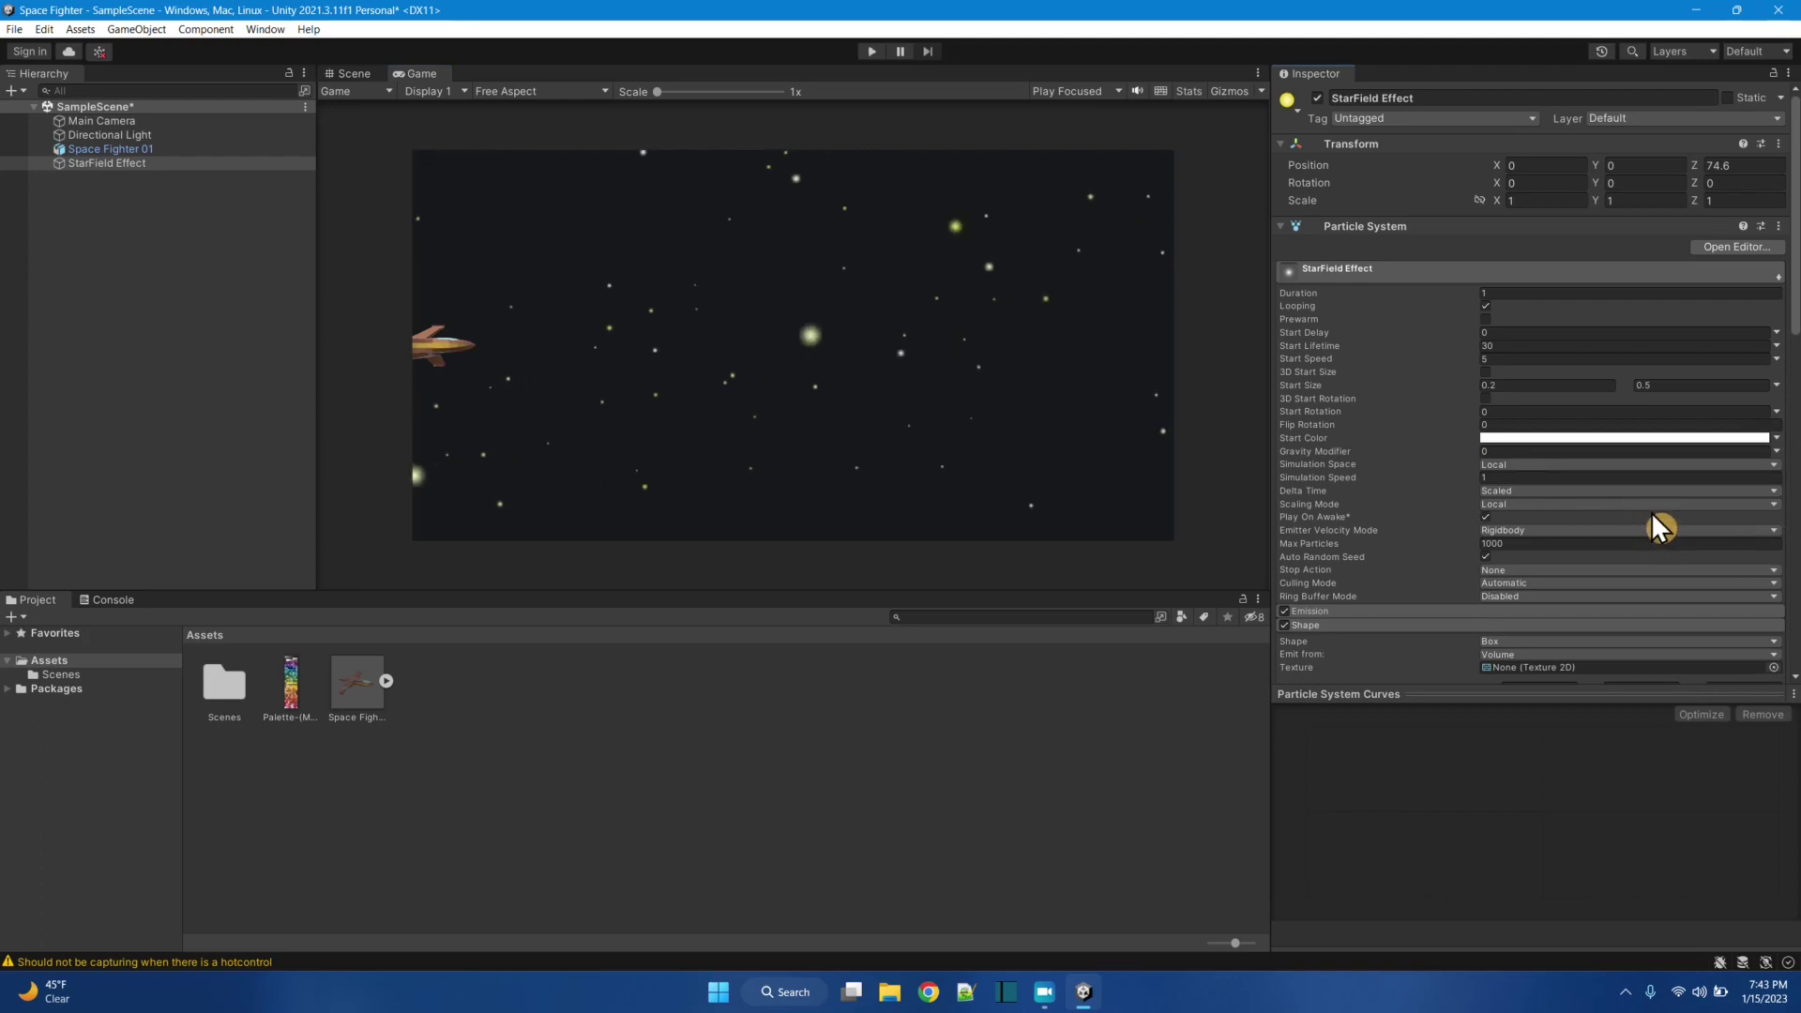
click(1680, 435)
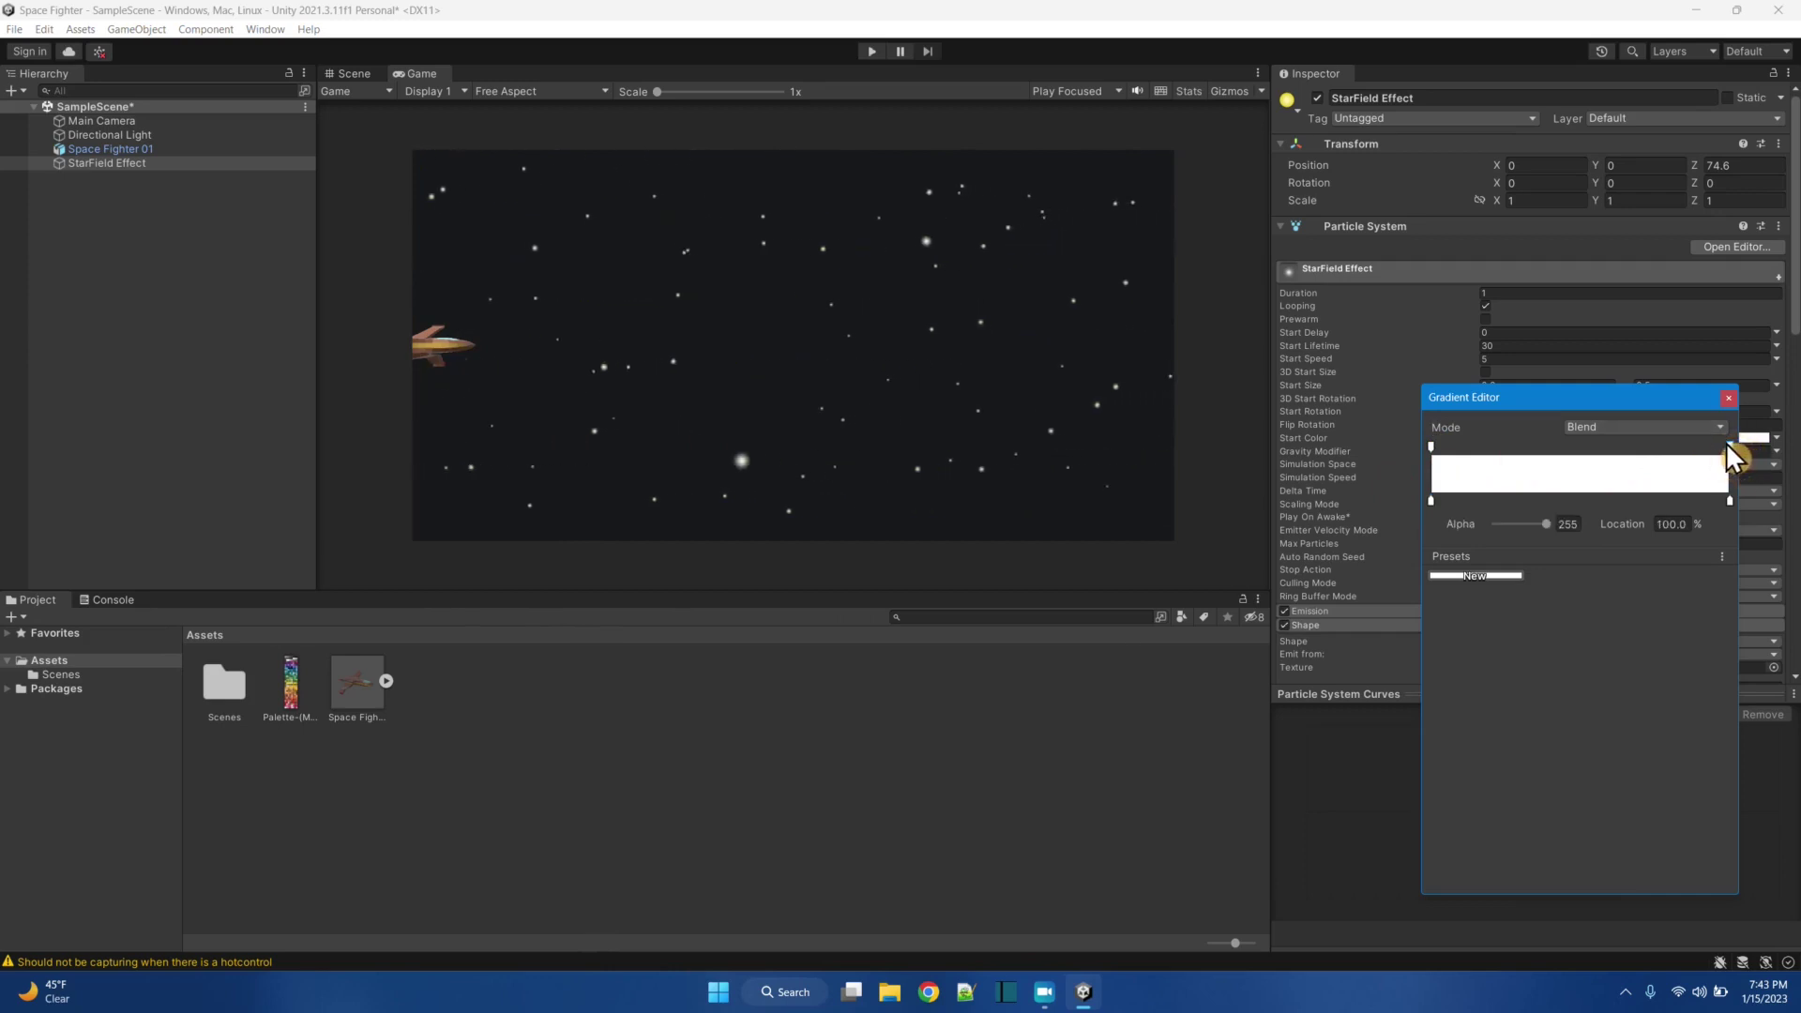
click(1730, 499)
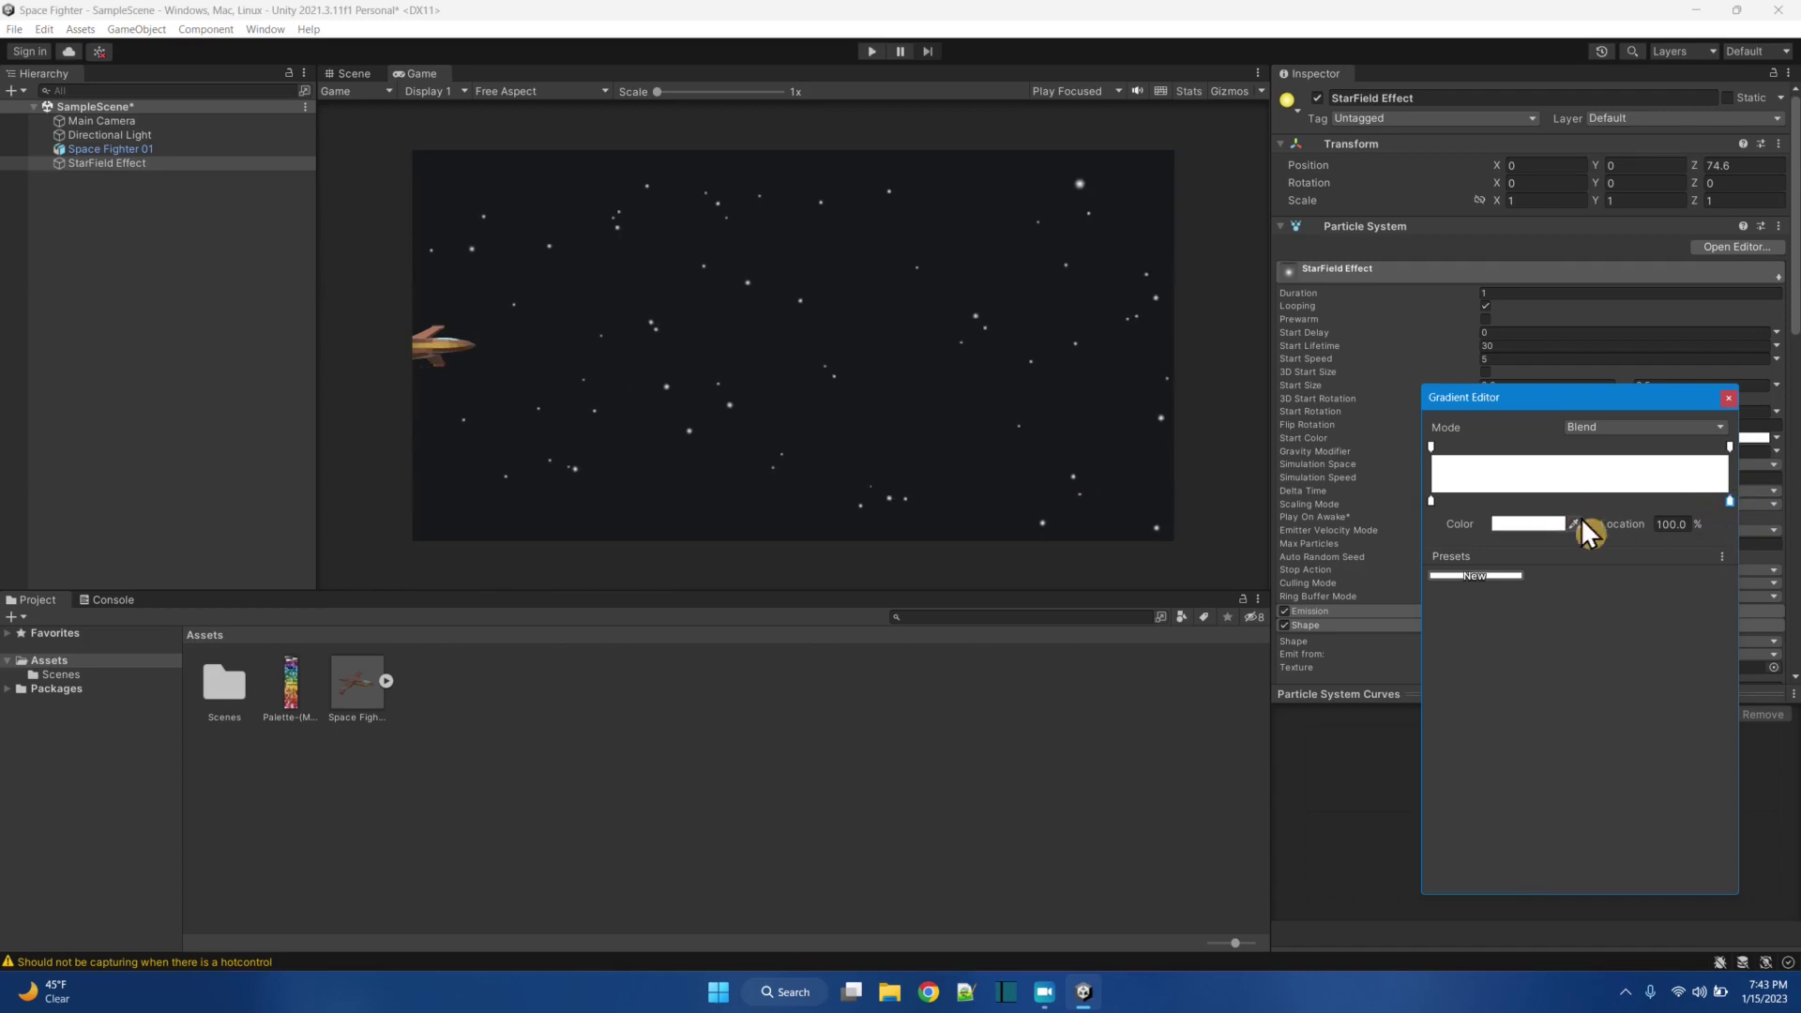
click(1543, 524)
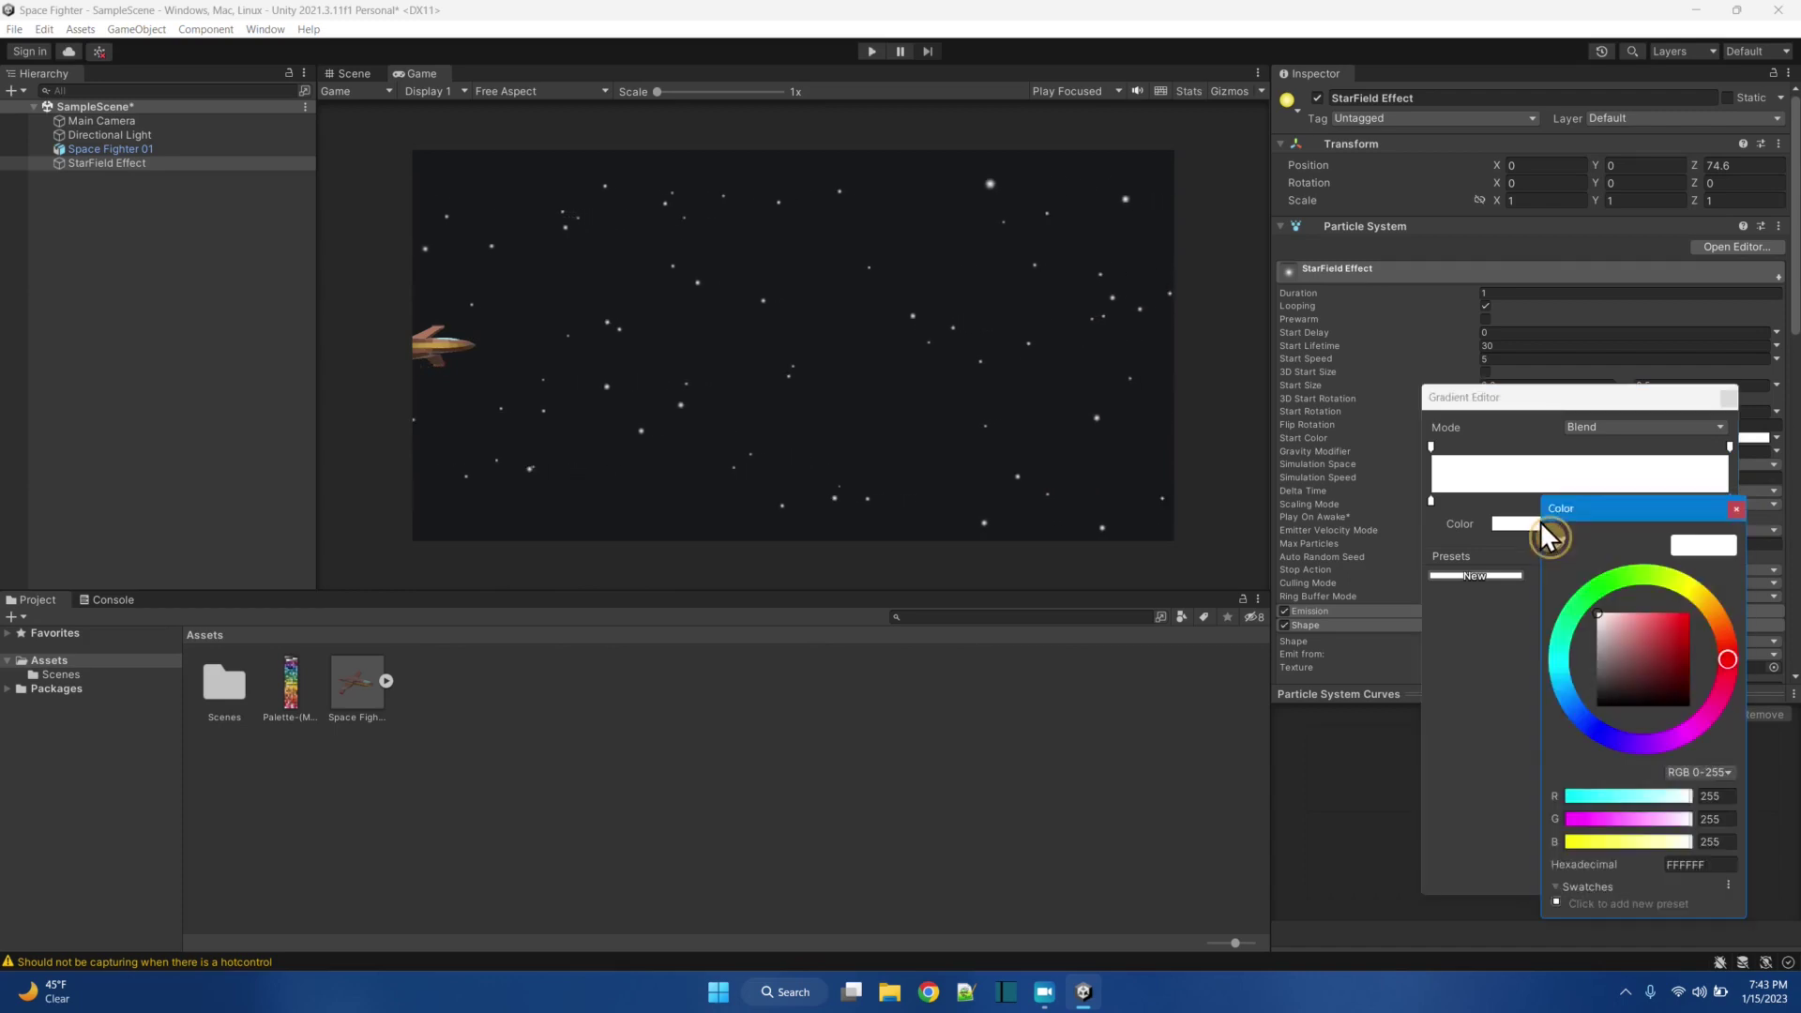
click(1710, 601)
click(1687, 623)
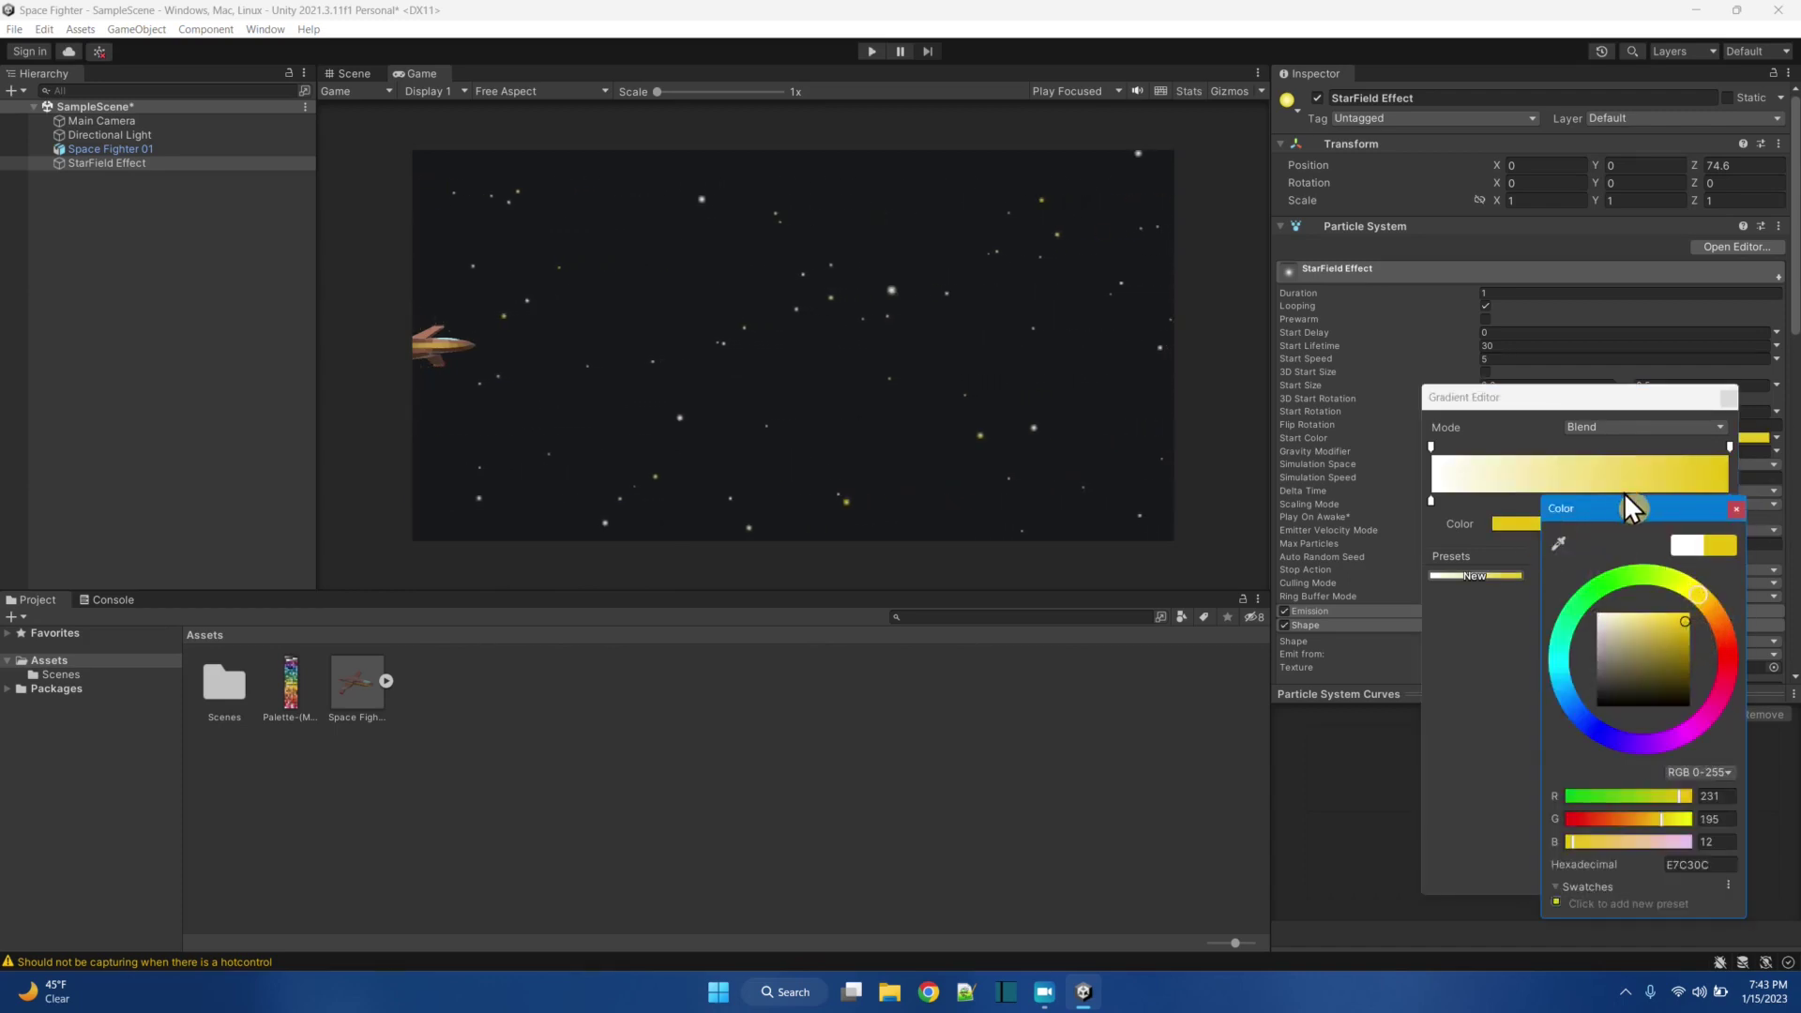
click(1597, 475)
Step: Add a pink F38A83 colour key at 51.2% in the middle of the gradient
click(1584, 500)
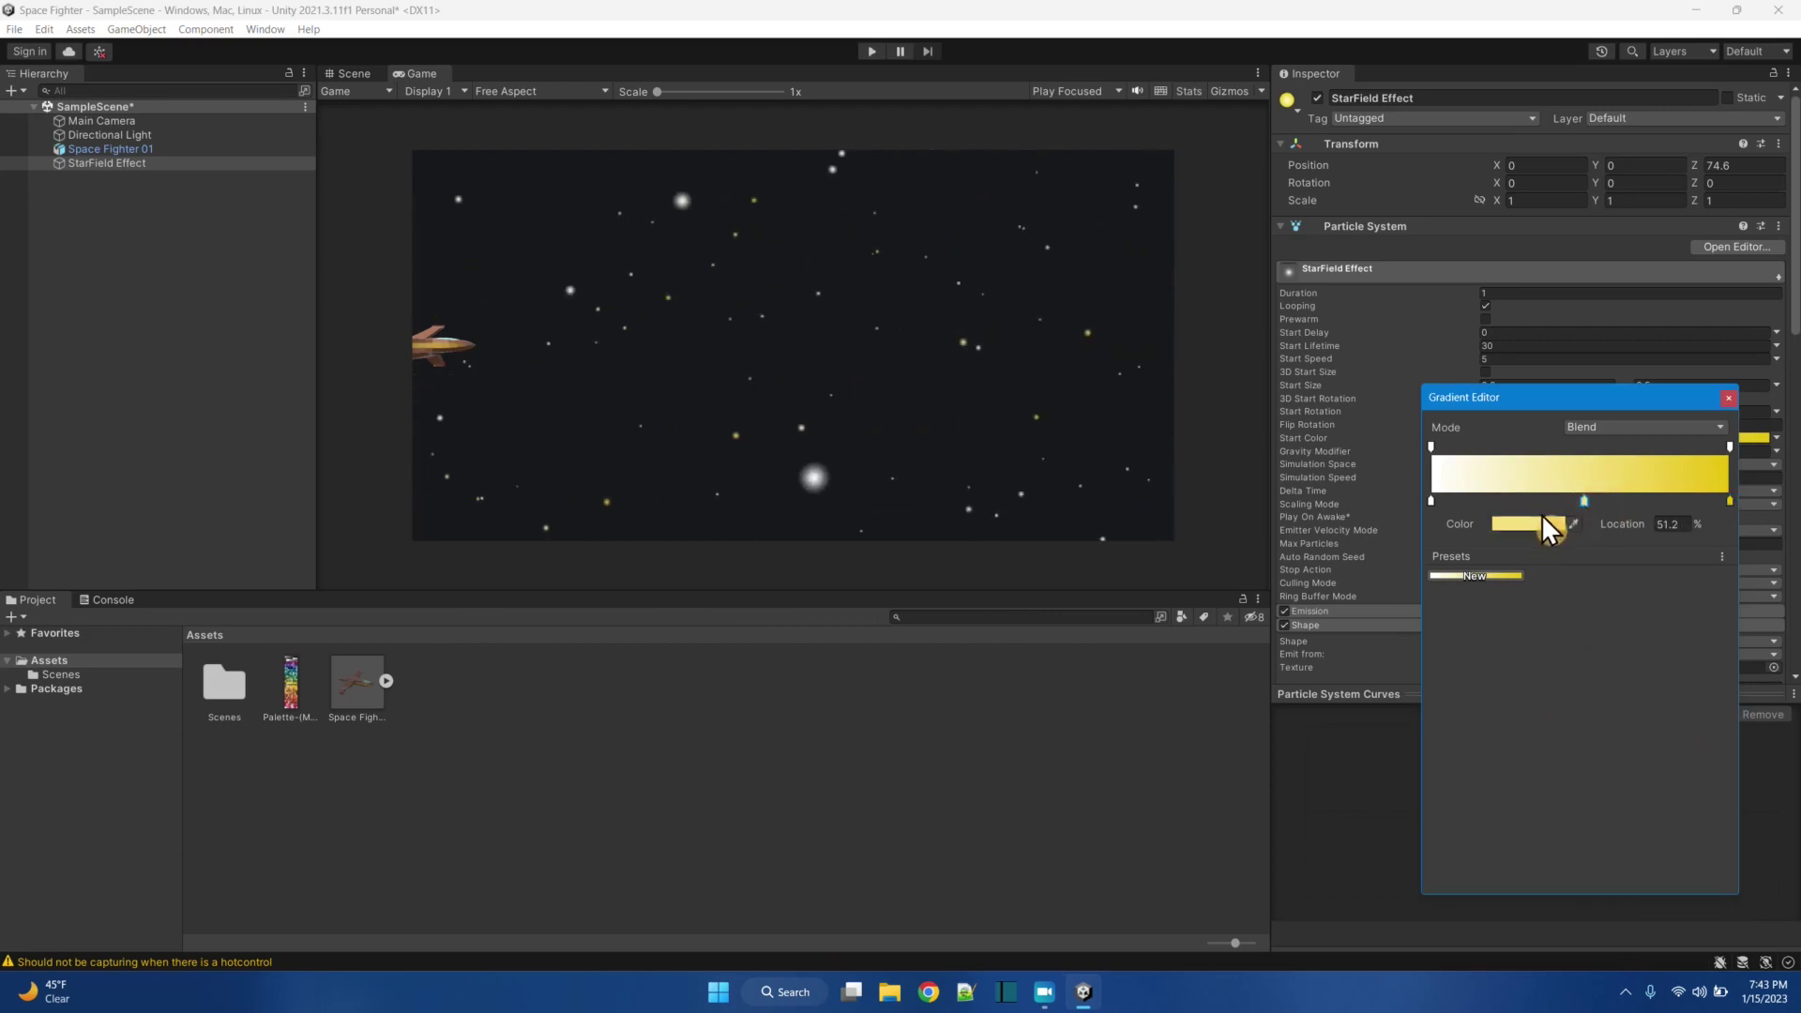
click(1546, 529)
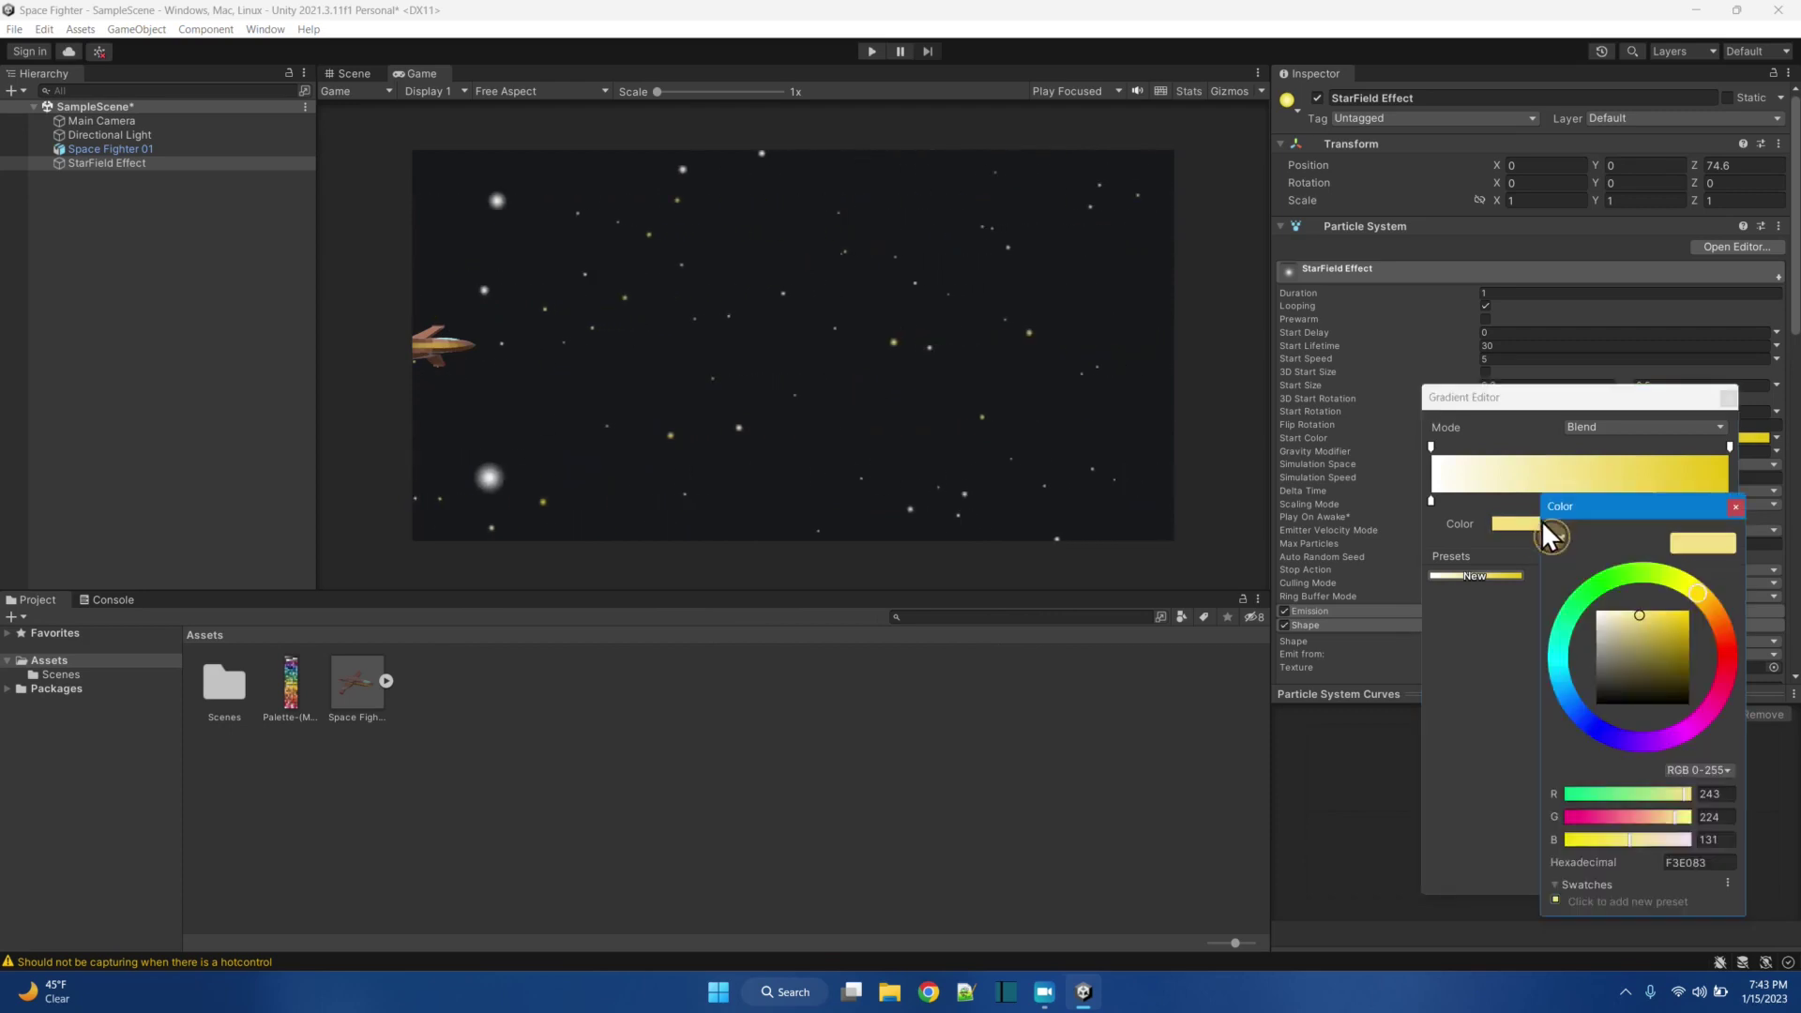
click(1726, 653)
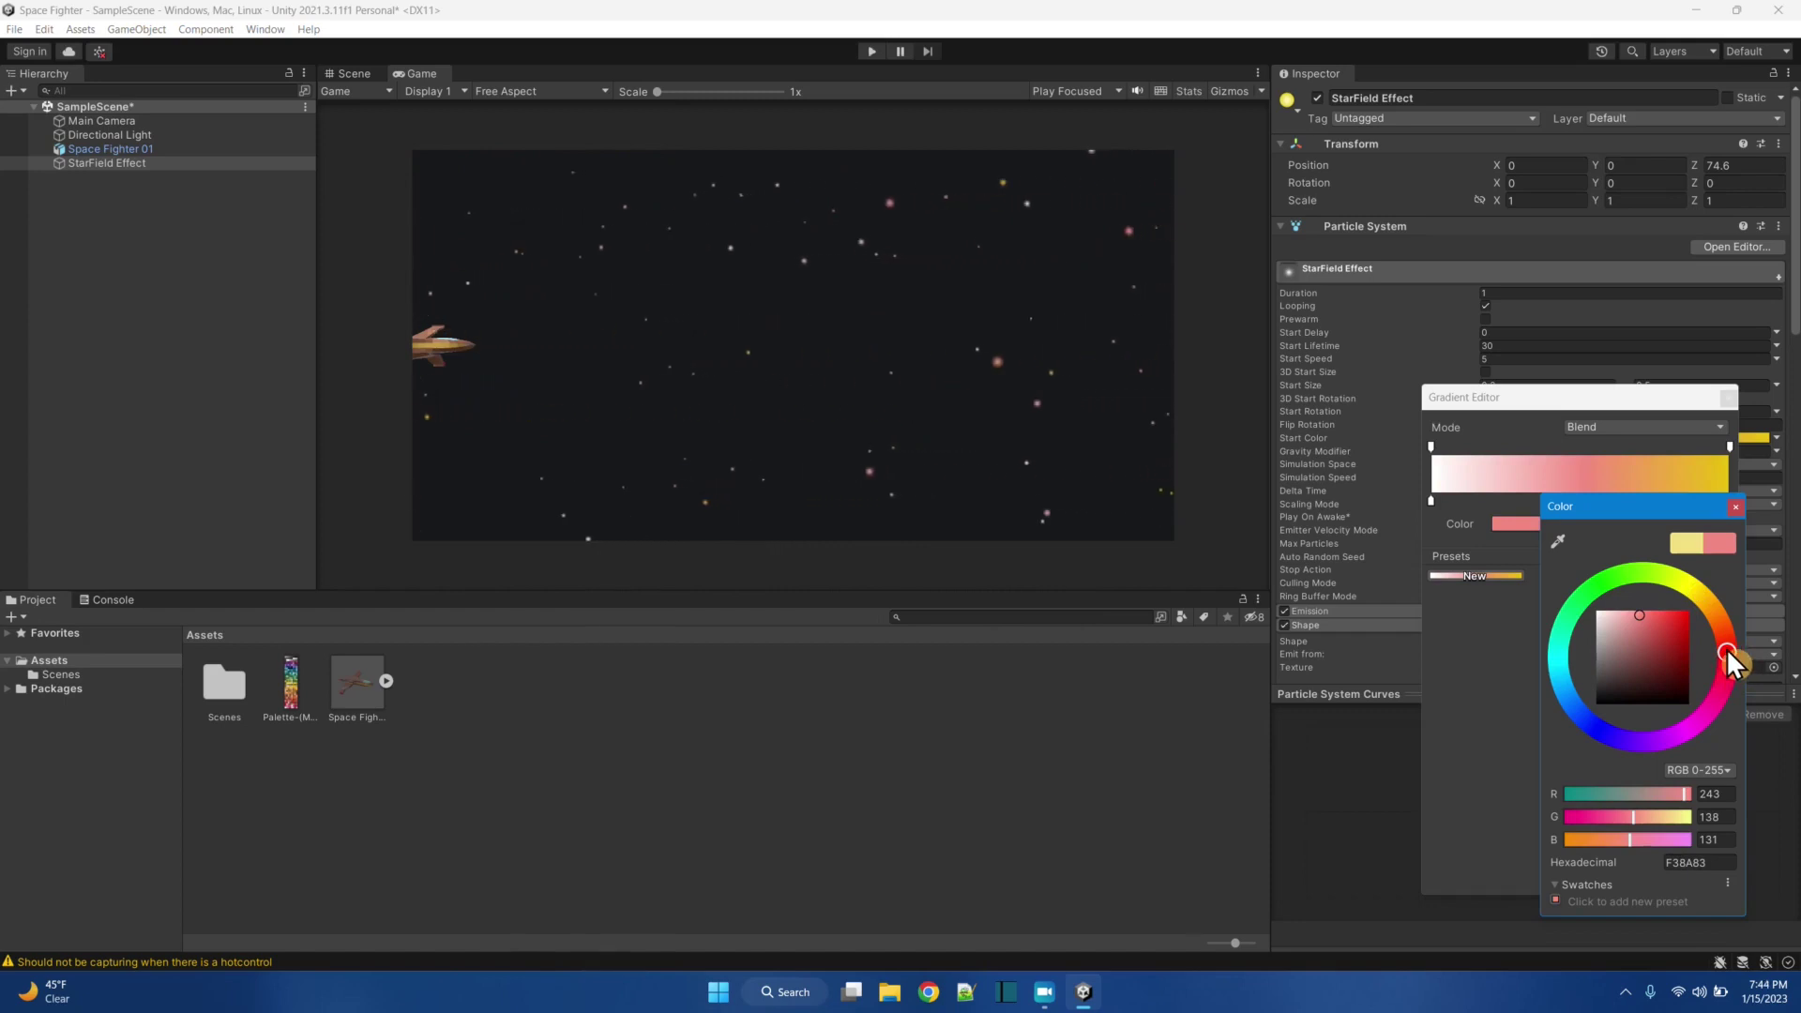
click(1732, 504)
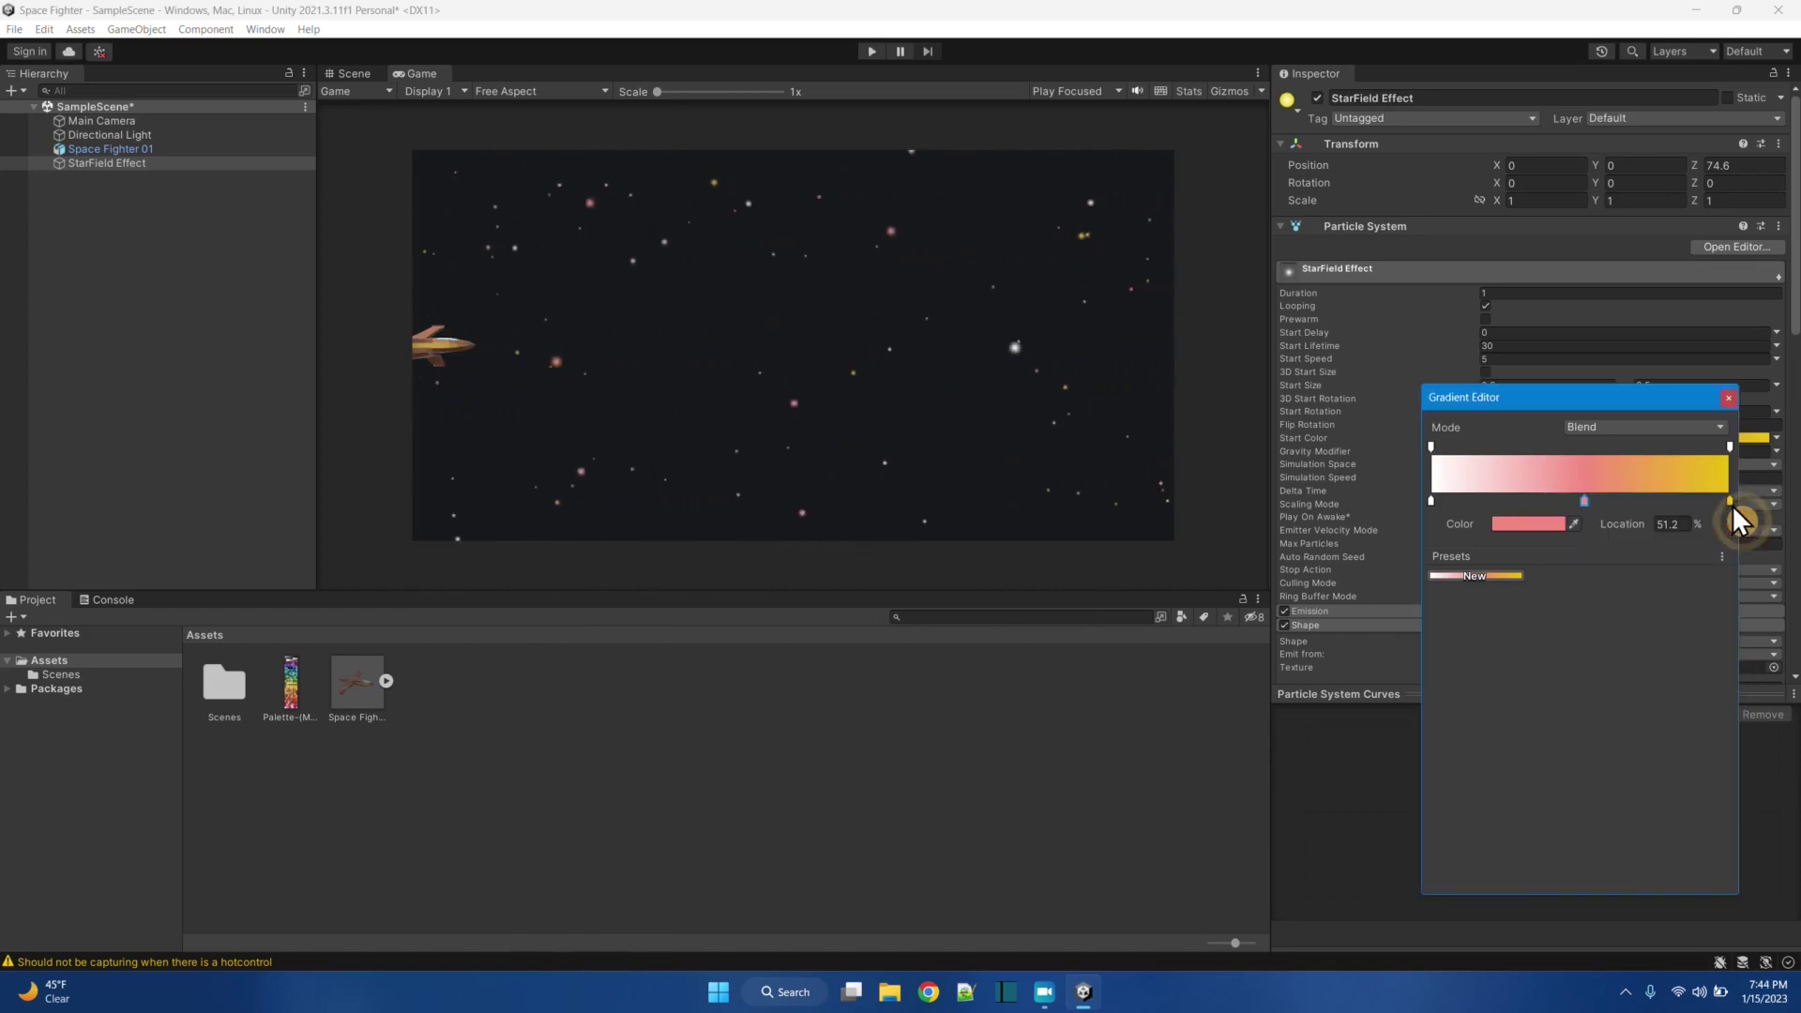
click(1727, 398)
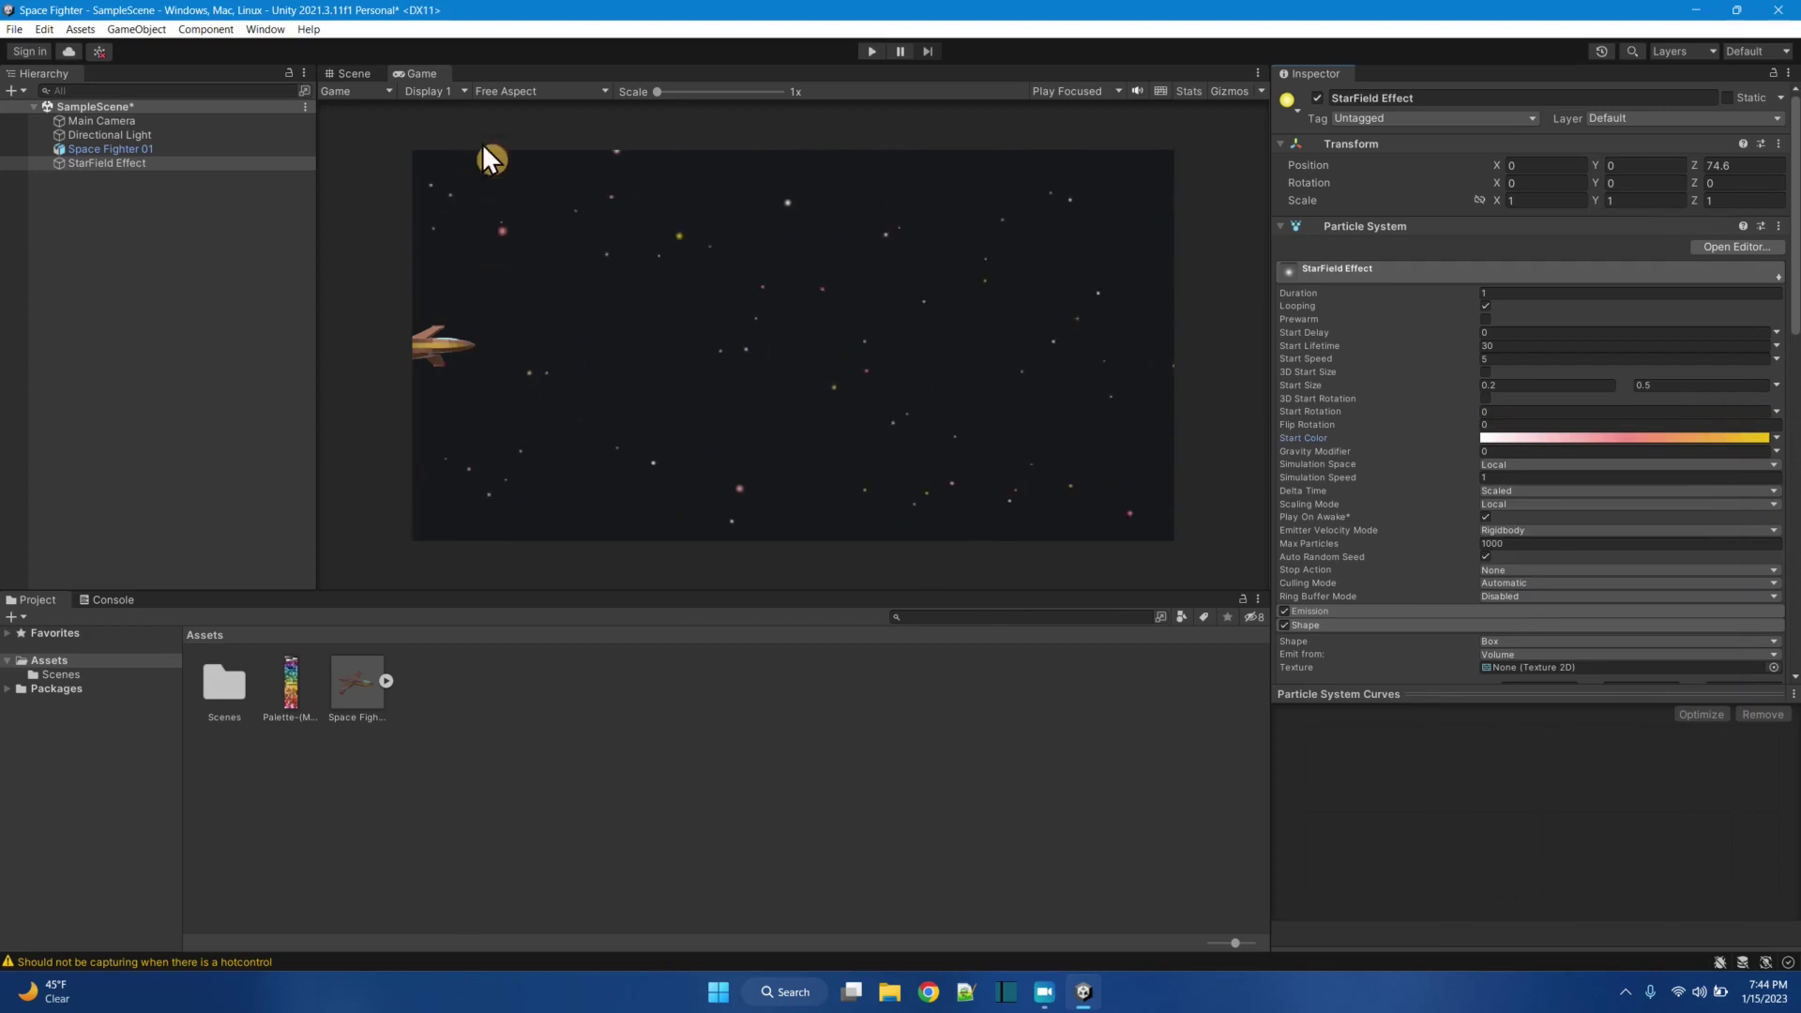
click(355, 73)
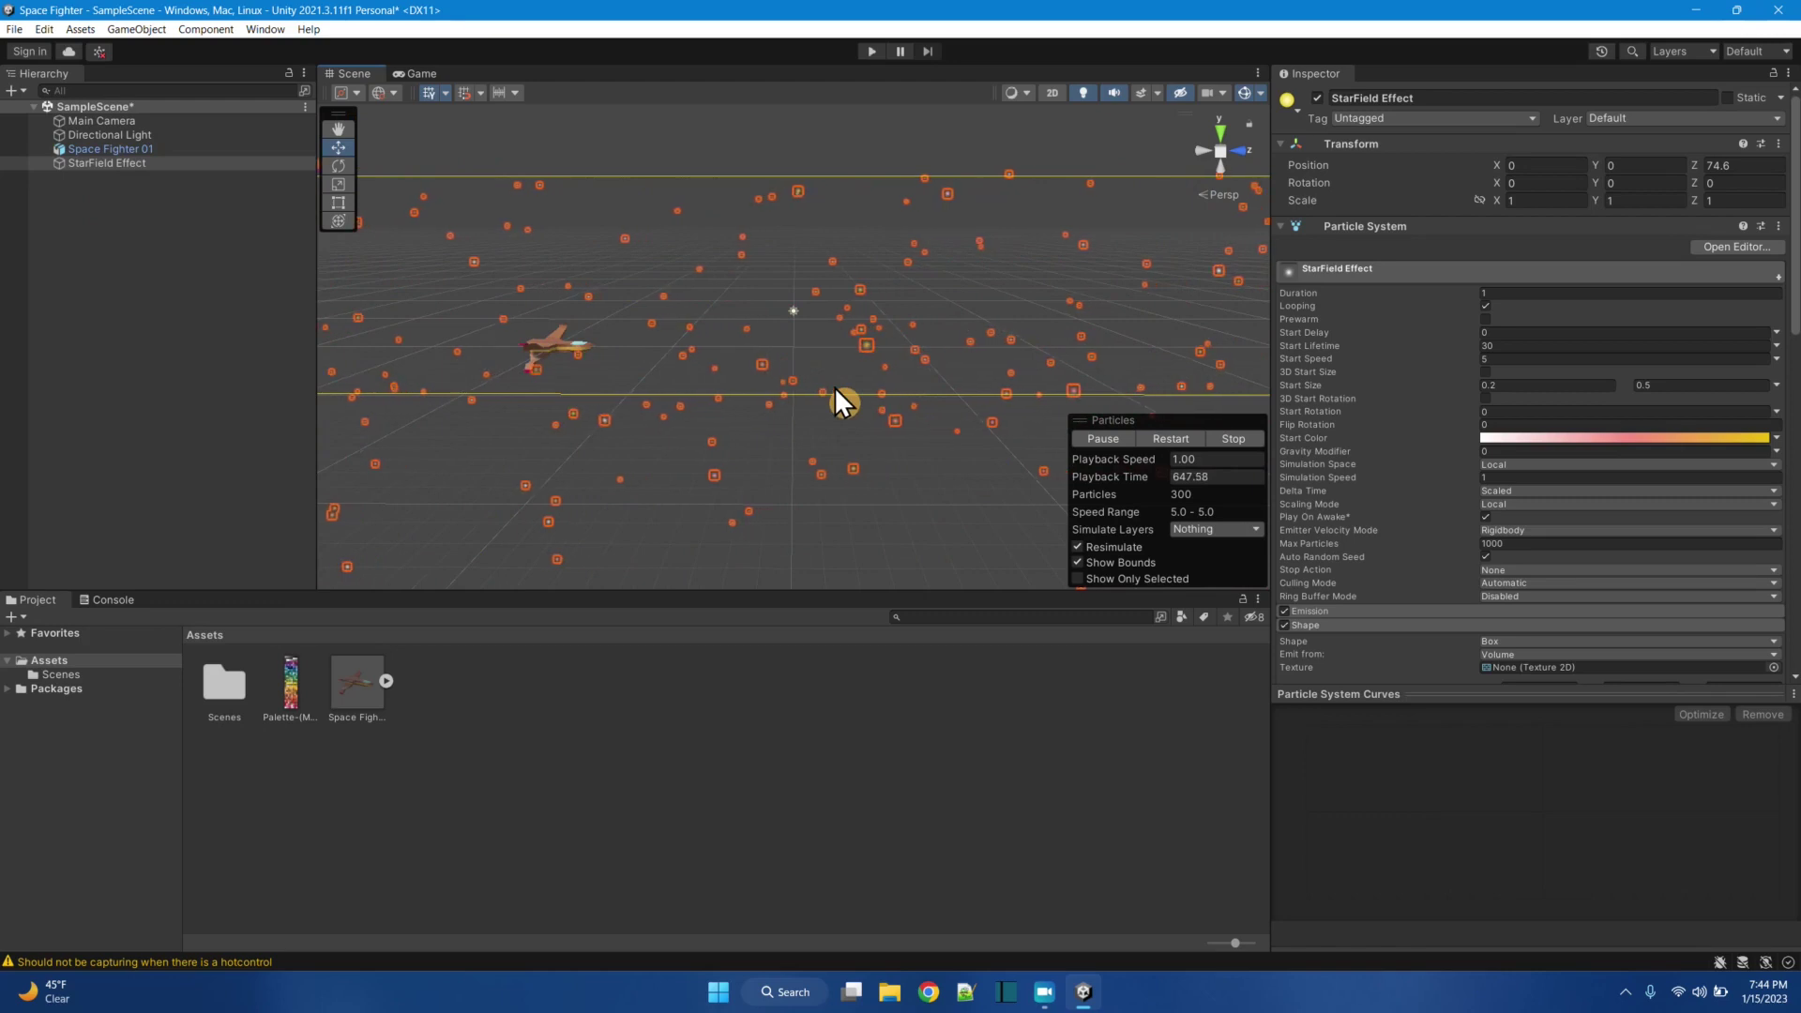
scroll(835, 387, down, 1)
scroll(835, 386, up, 2)
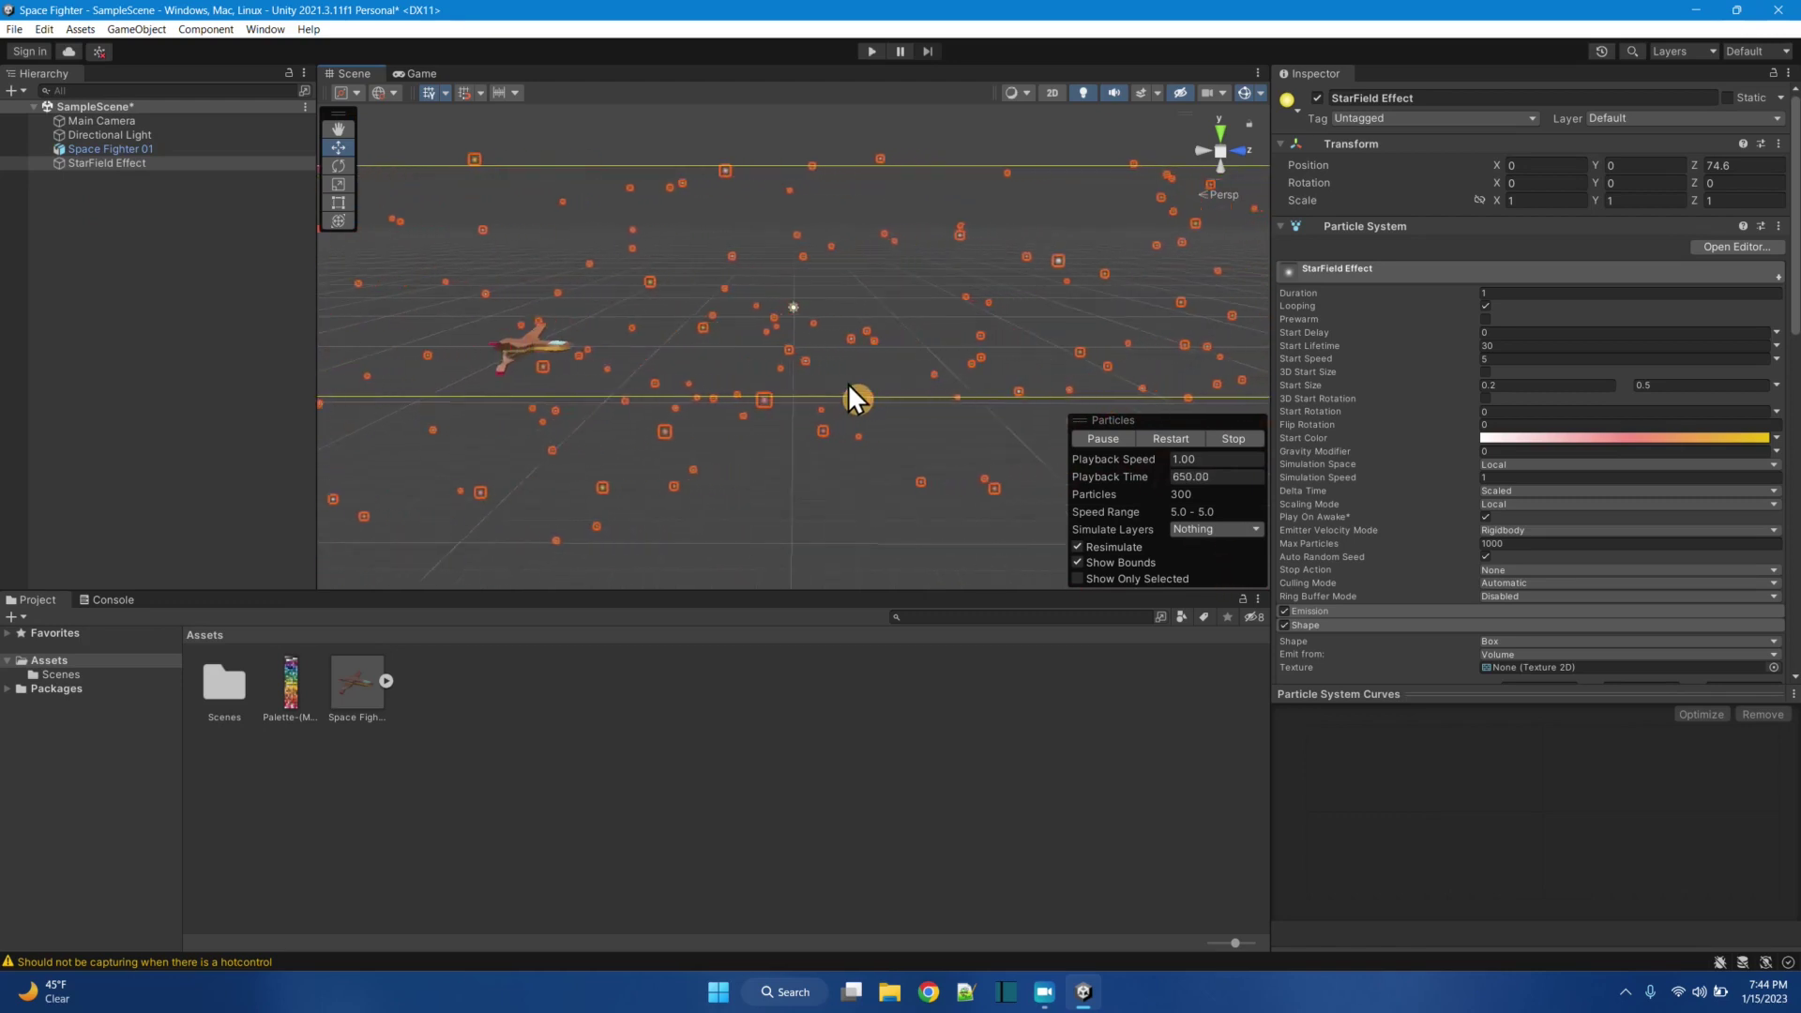
drag(863, 376, 937, 358)
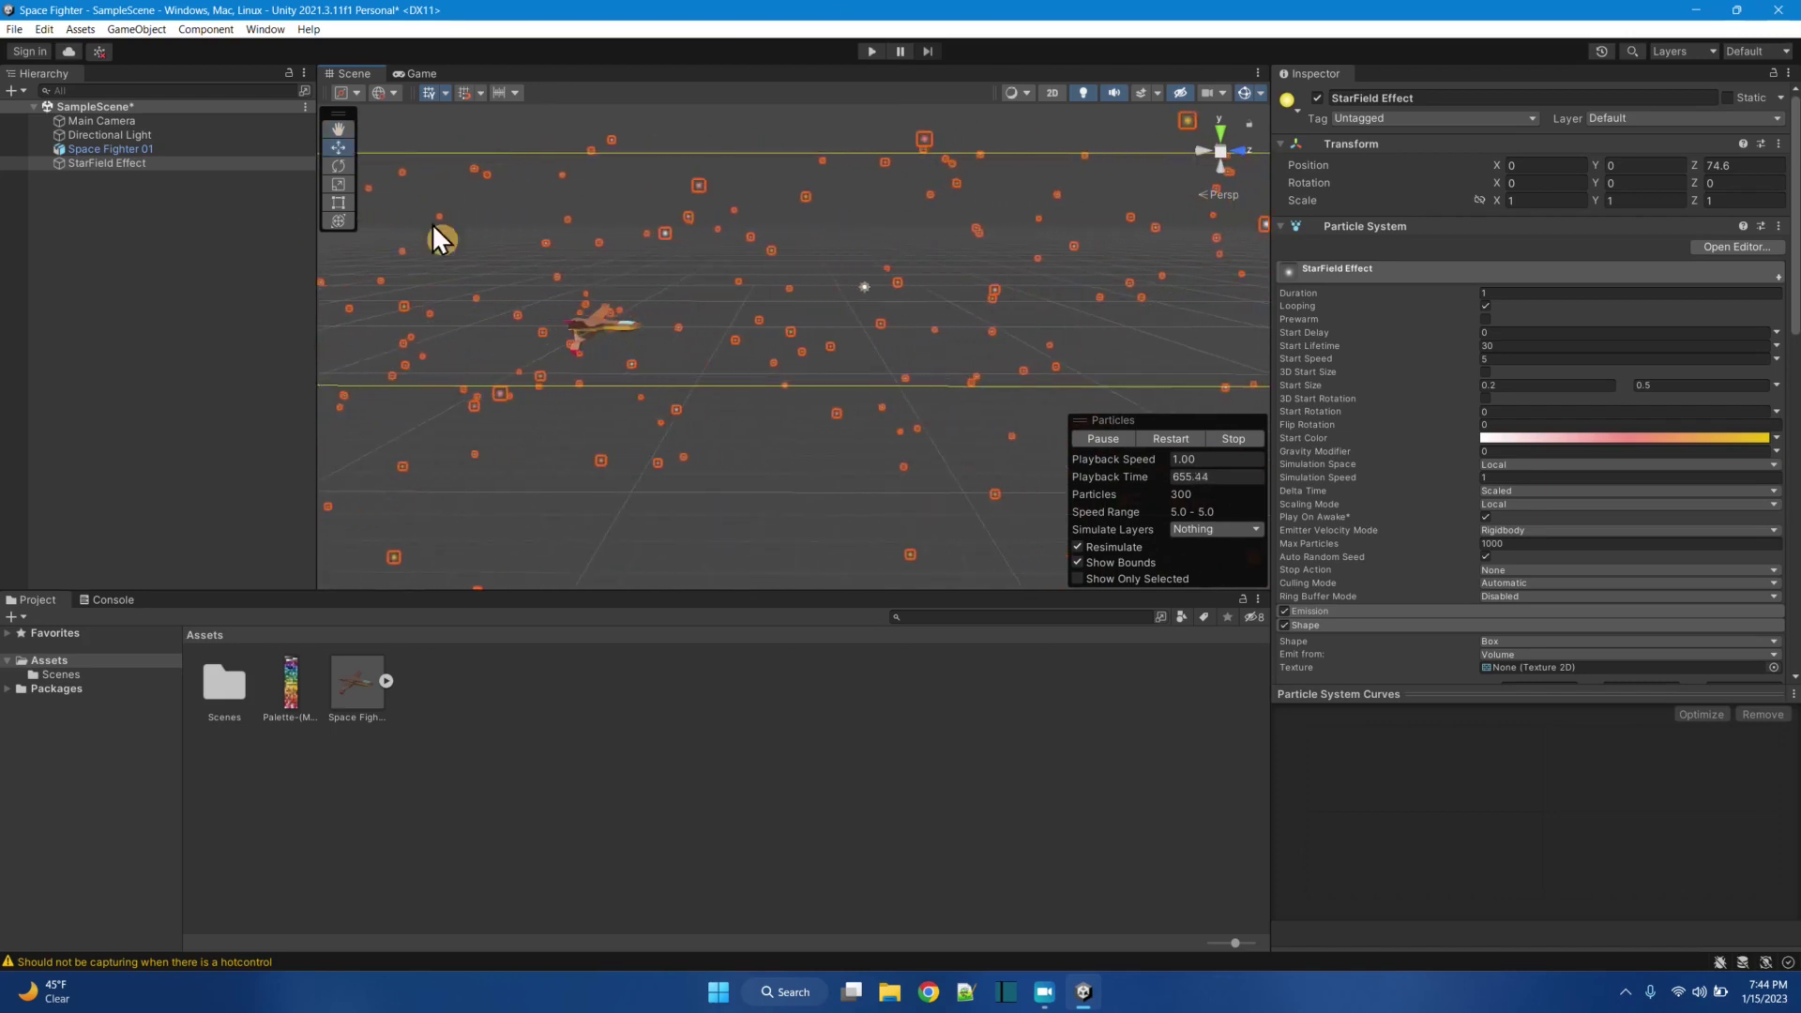
click(100, 121)
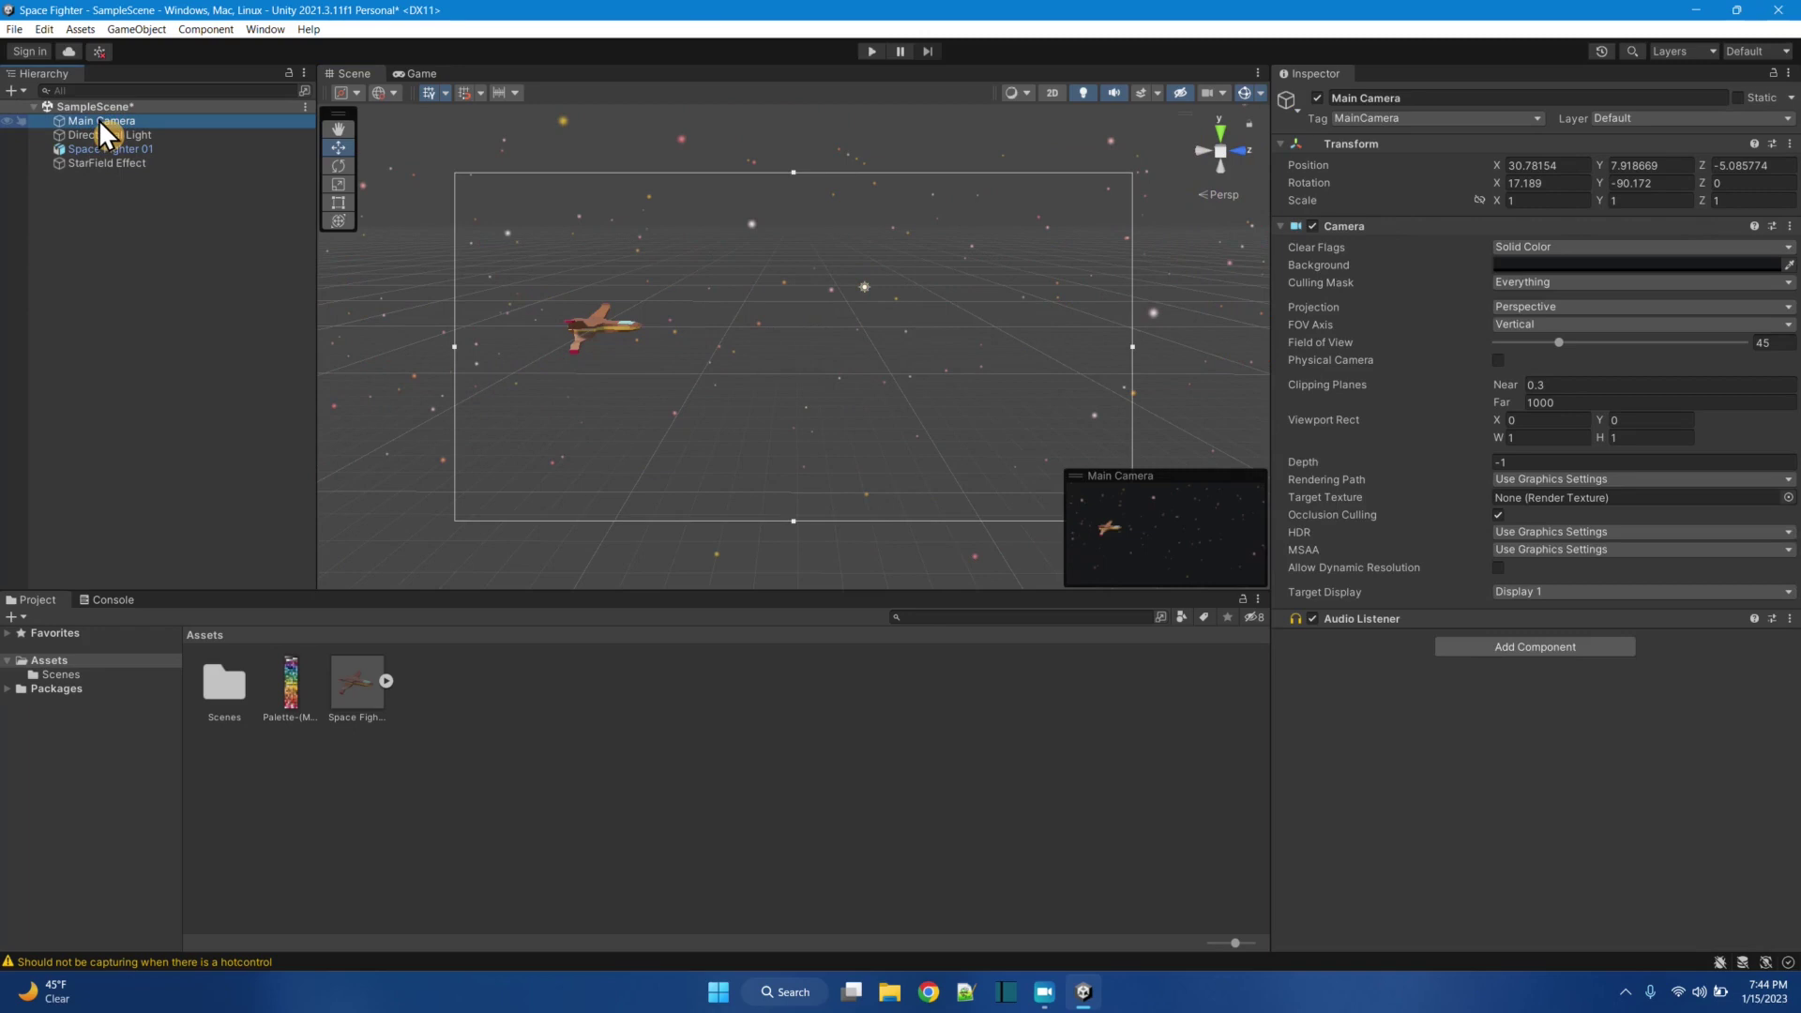
click(425, 75)
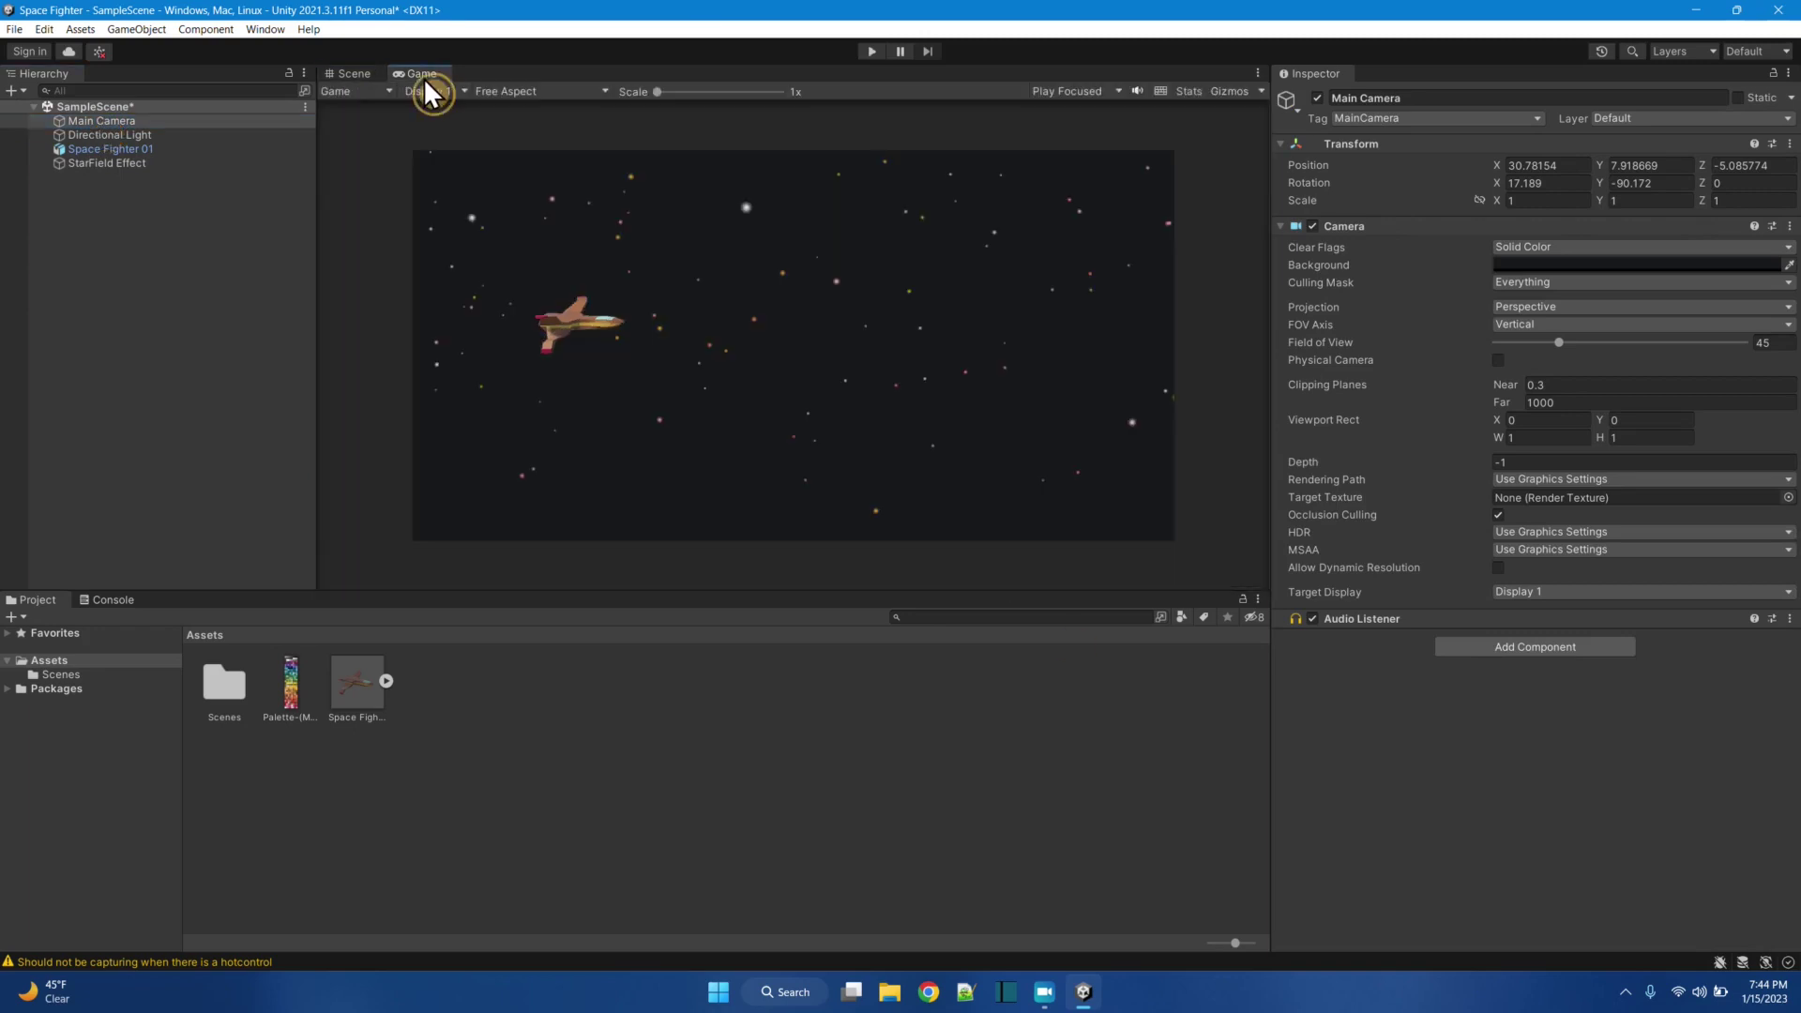
click(125, 165)
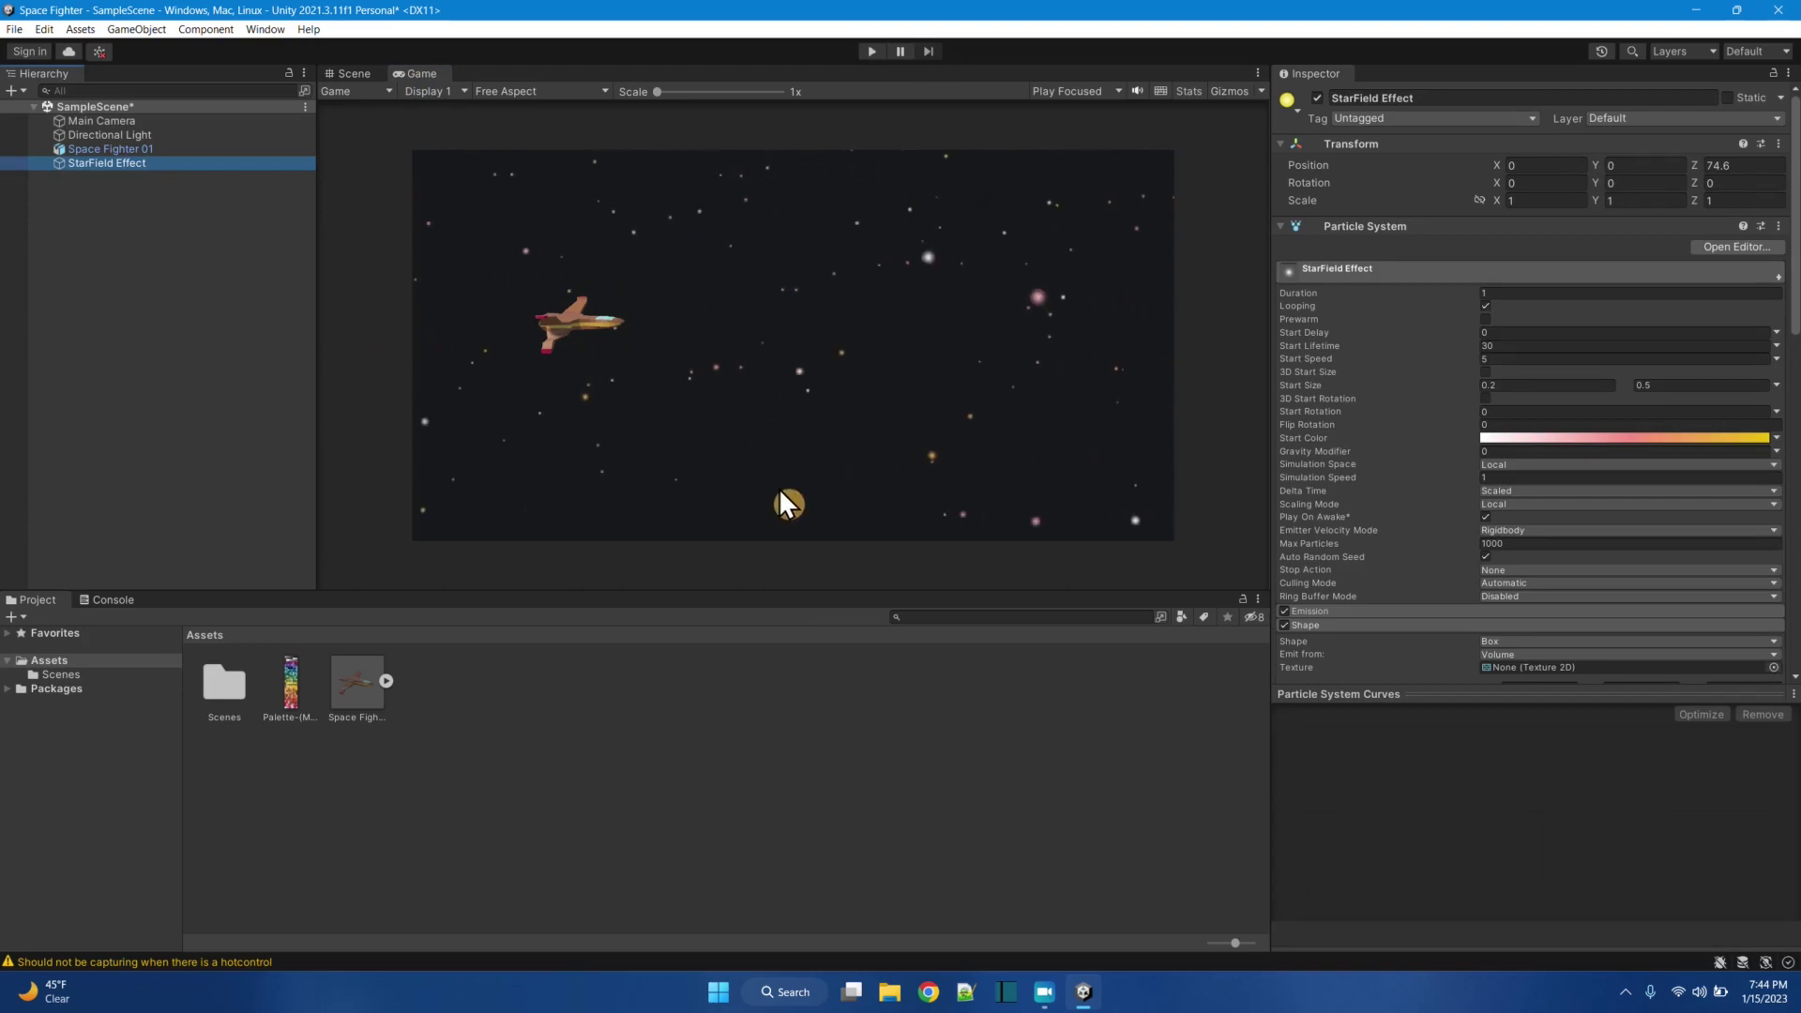
Step: Run the game briefly to preview the starfield, then stop it
click(871, 52)
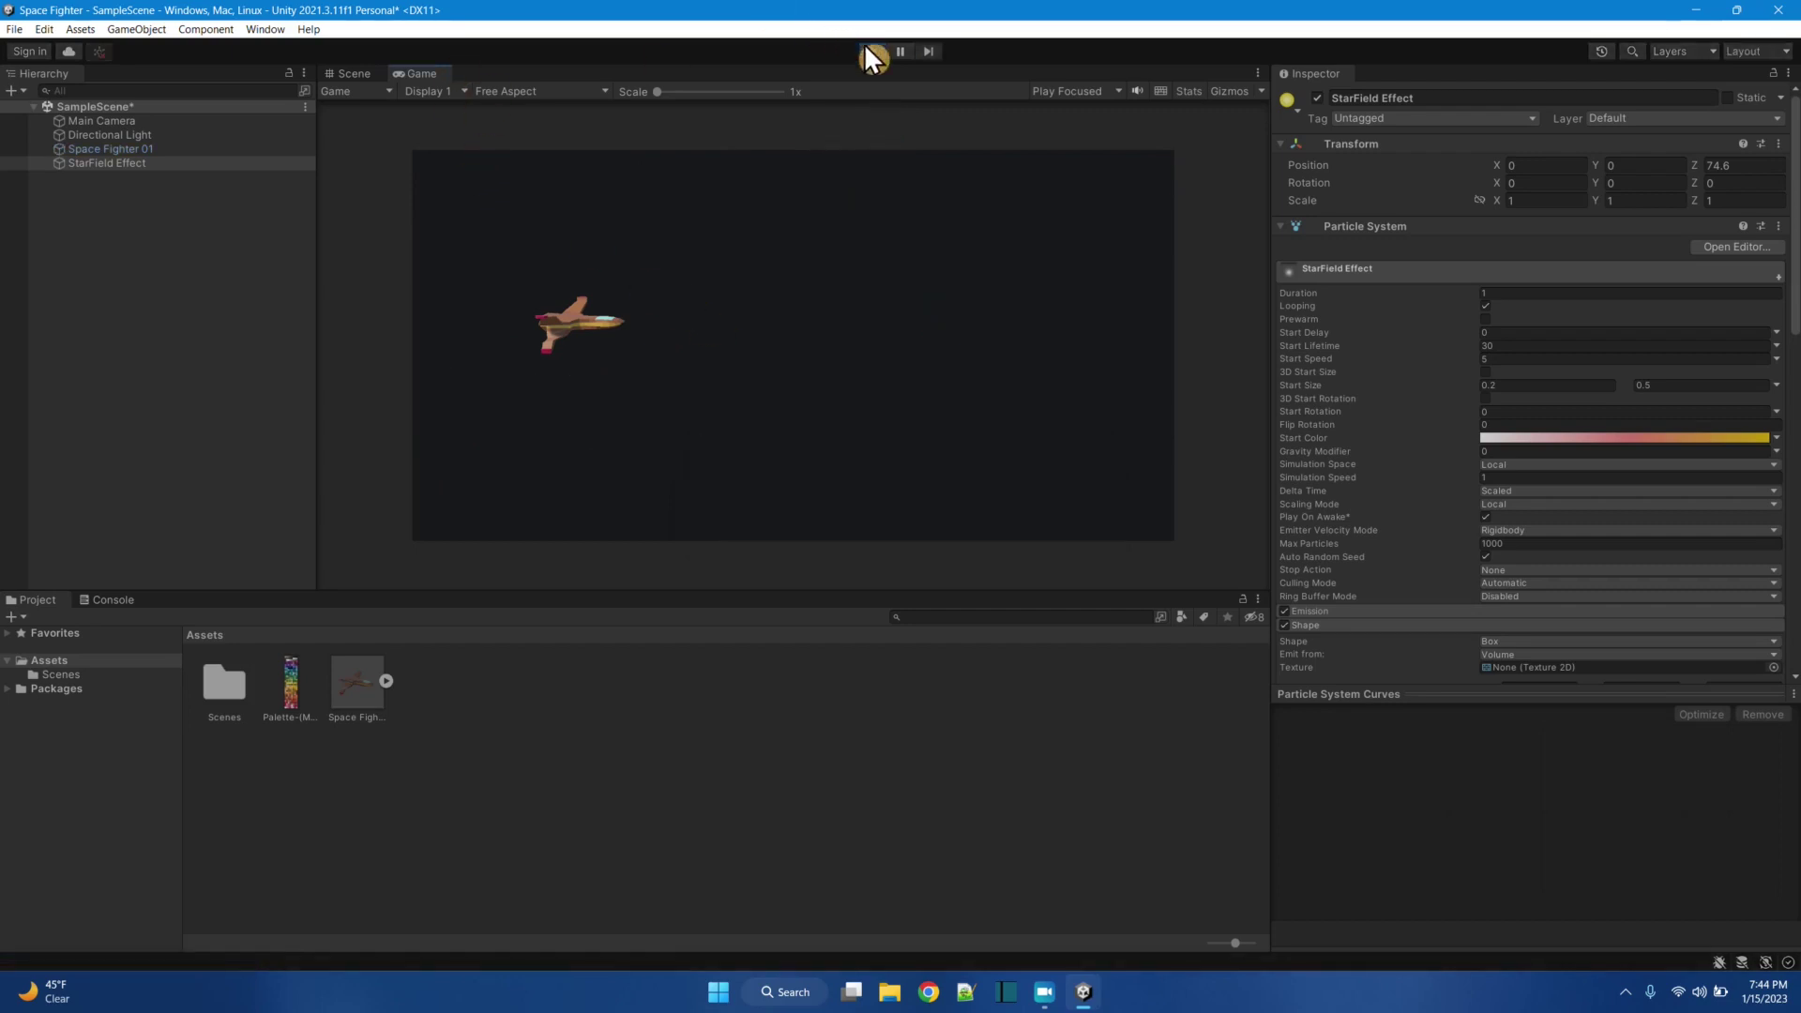
click(106, 163)
click(872, 52)
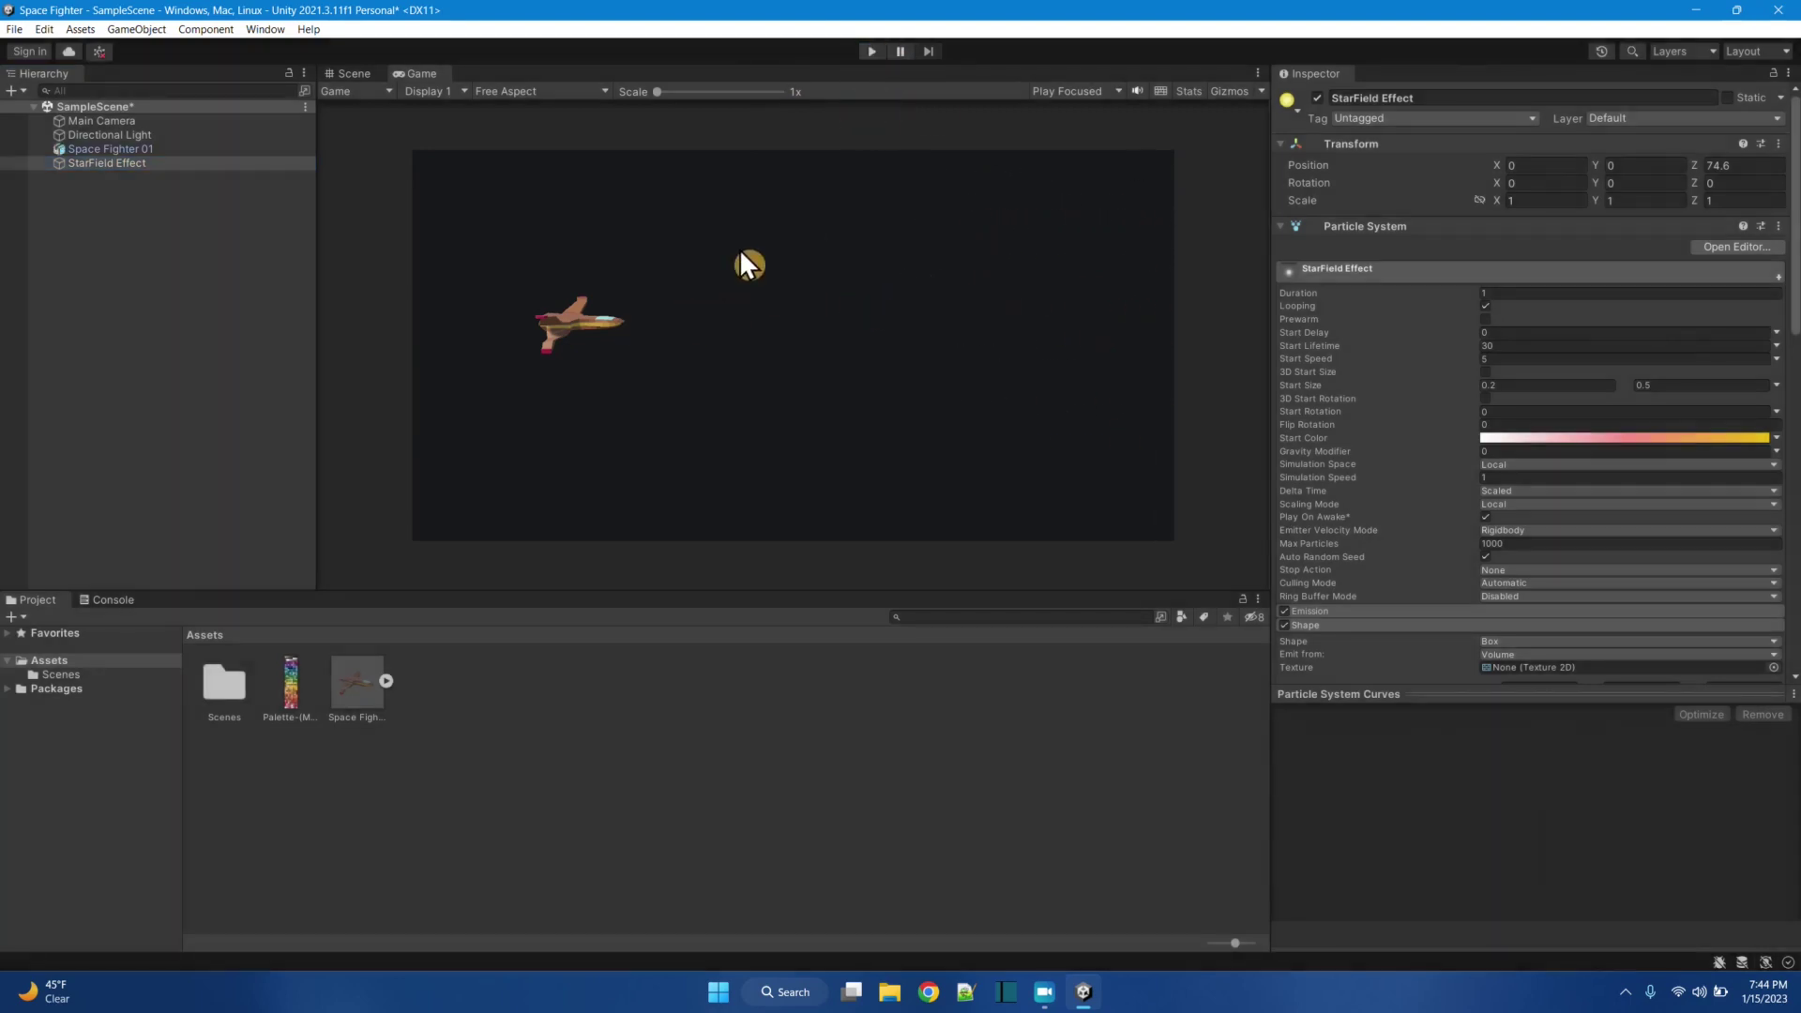
Step: Enable Prewarm on StarField Effect and run the game again
click(369, 73)
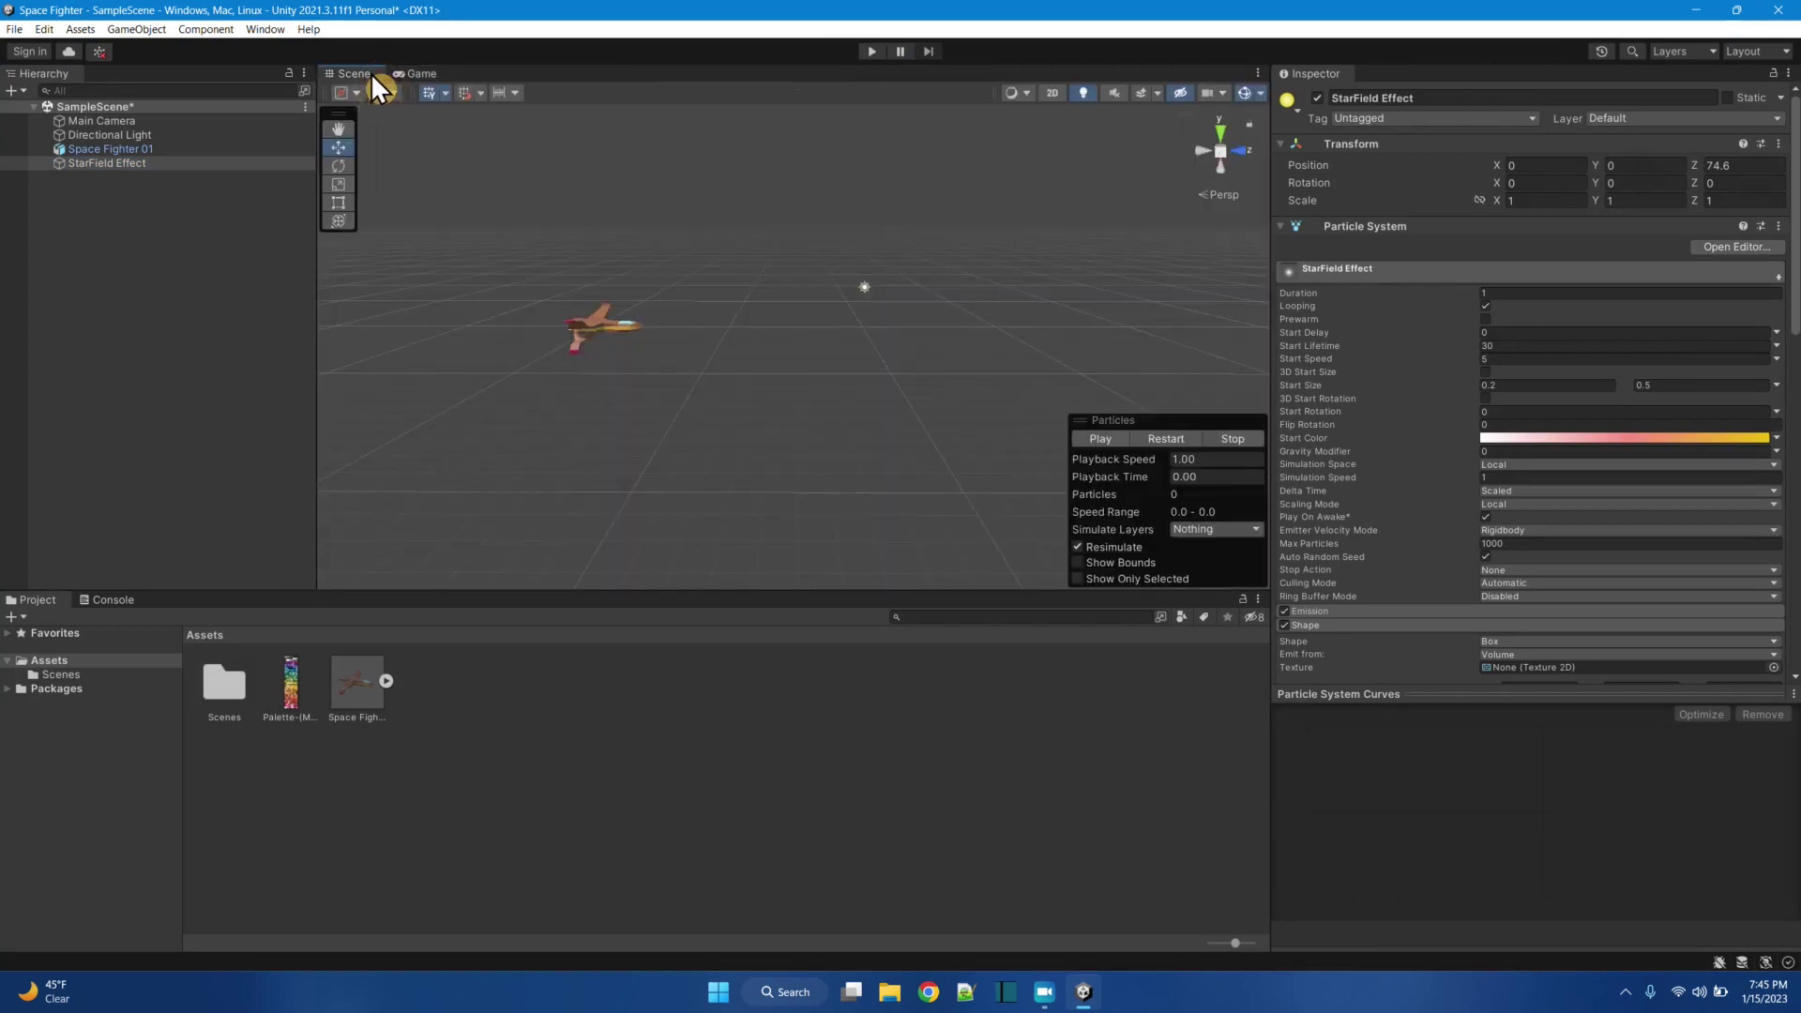
click(140, 164)
click(416, 74)
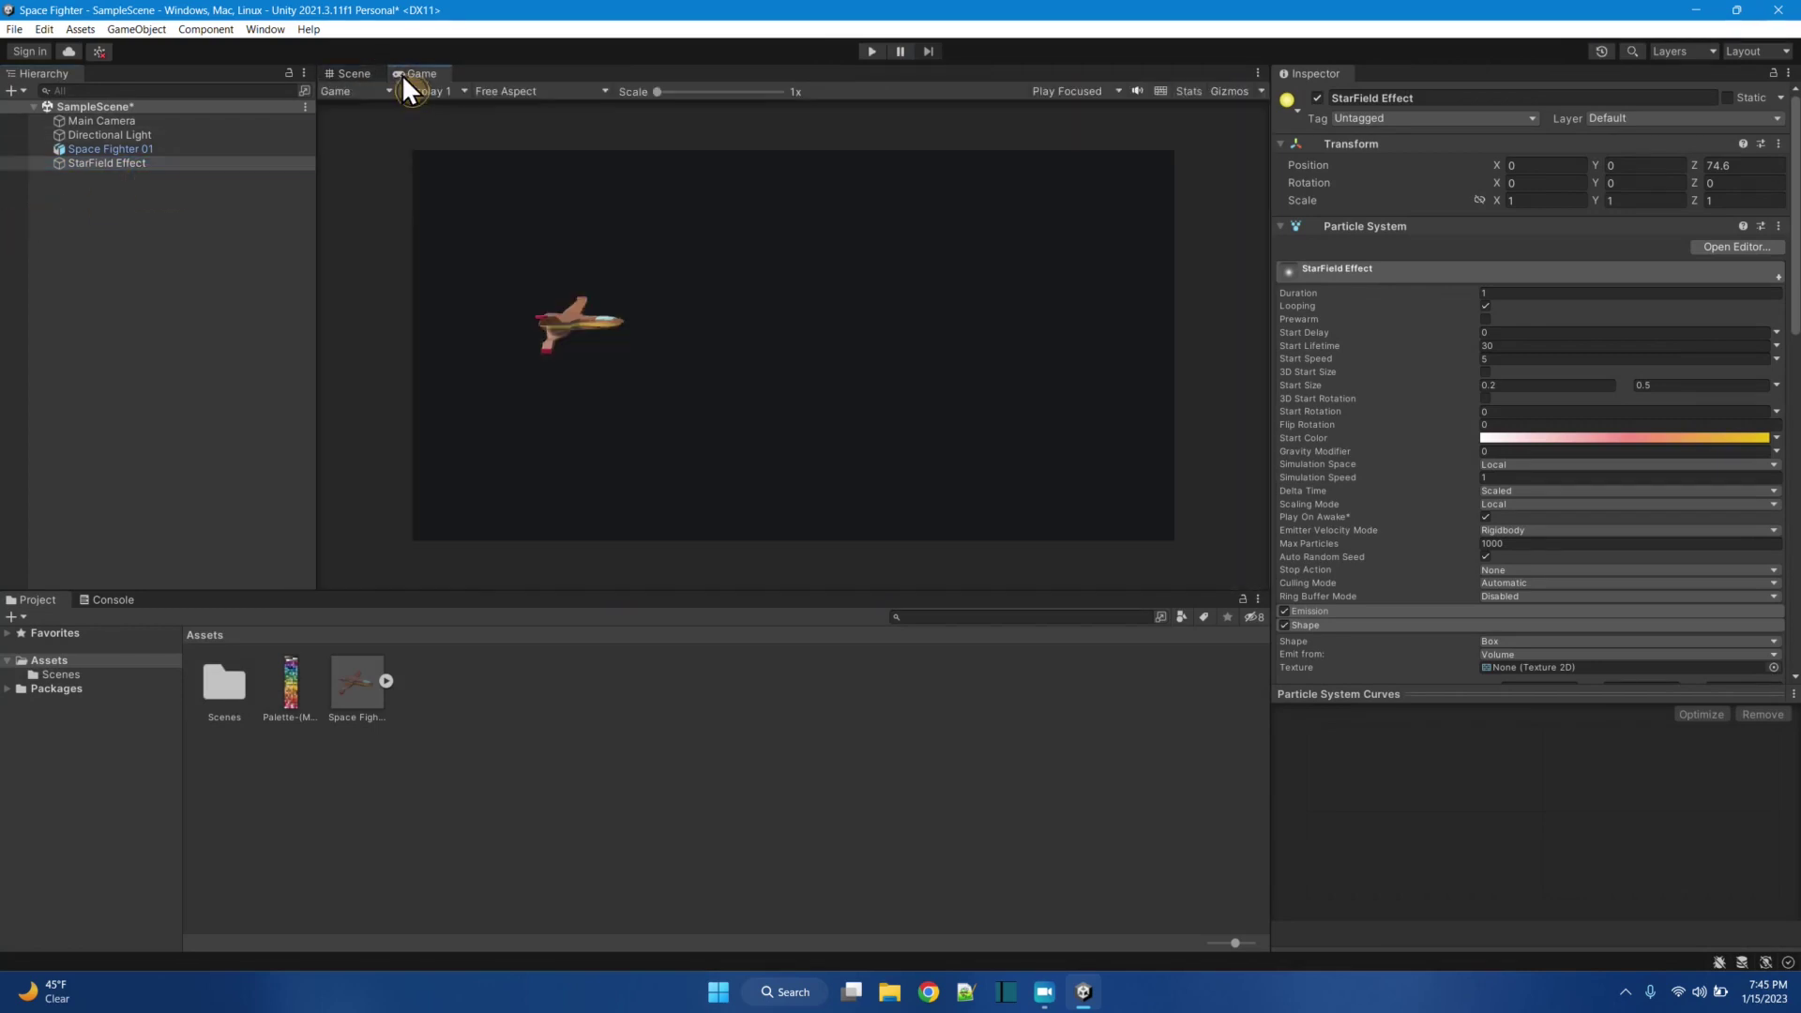
click(1486, 319)
click(872, 52)
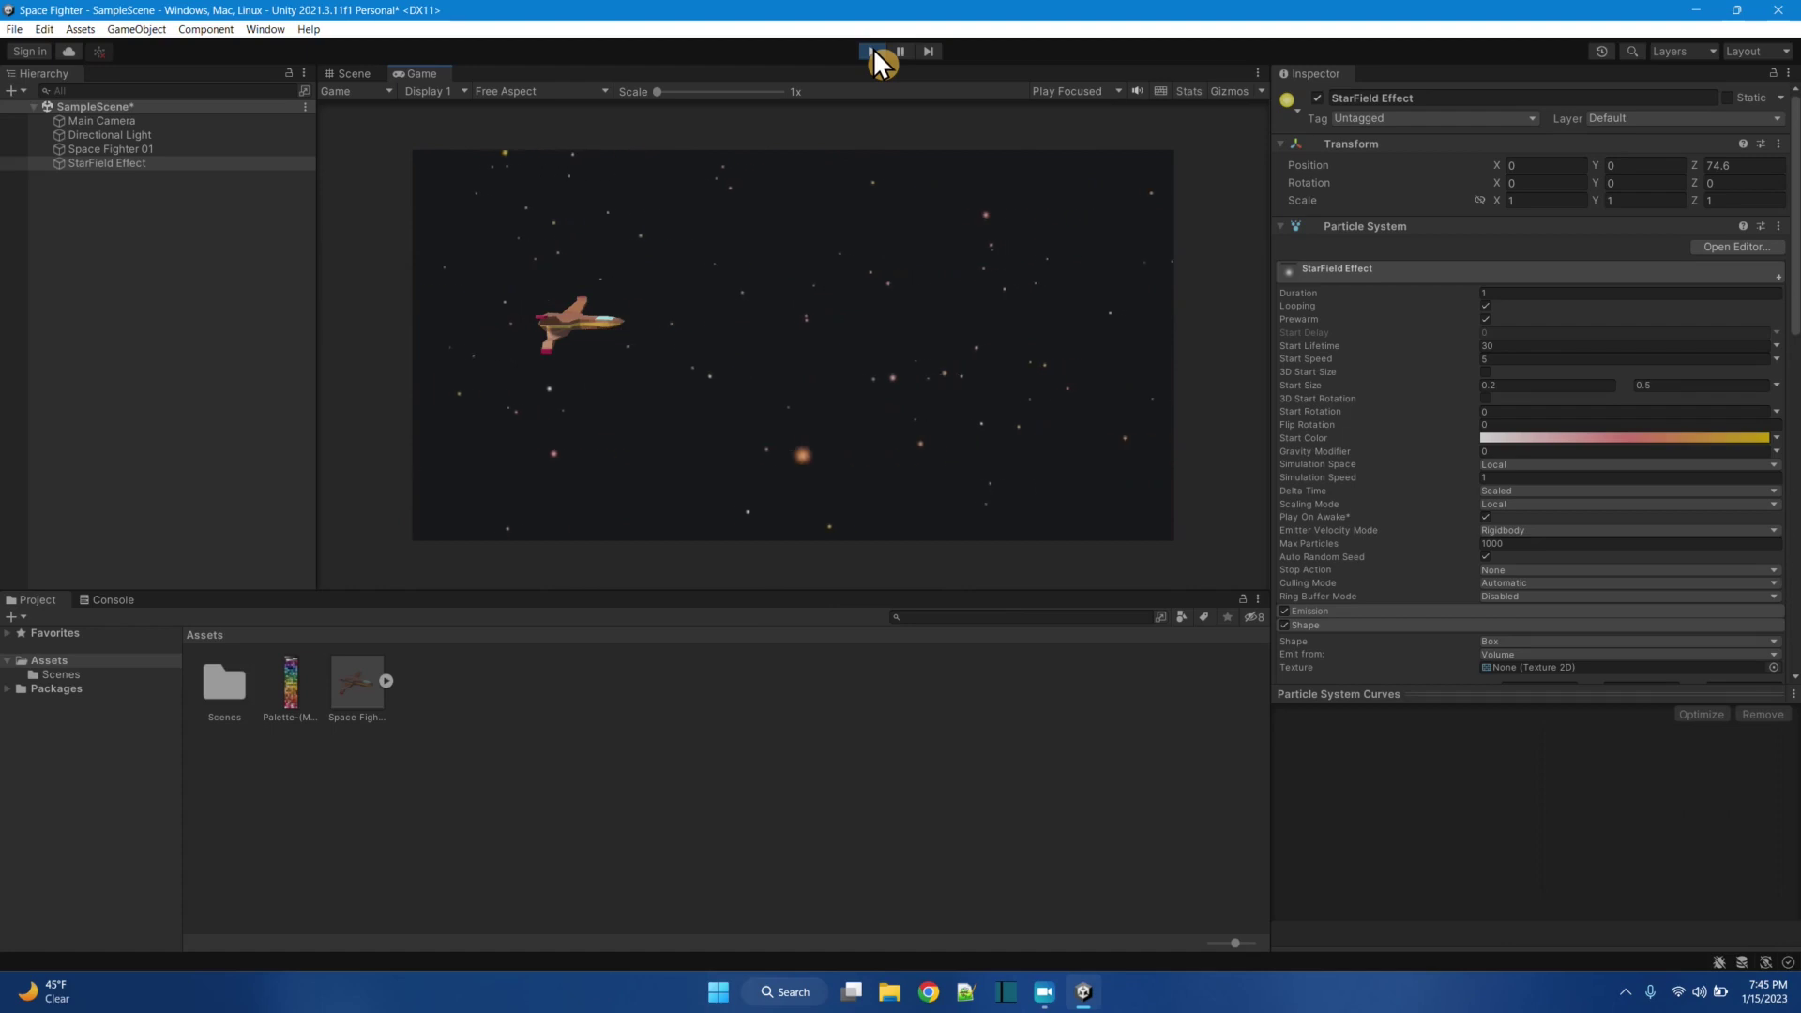
Step: Stop Play mode and play the StarField Effect simulation in the Scene view
click(874, 51)
click(93, 107)
click(114, 165)
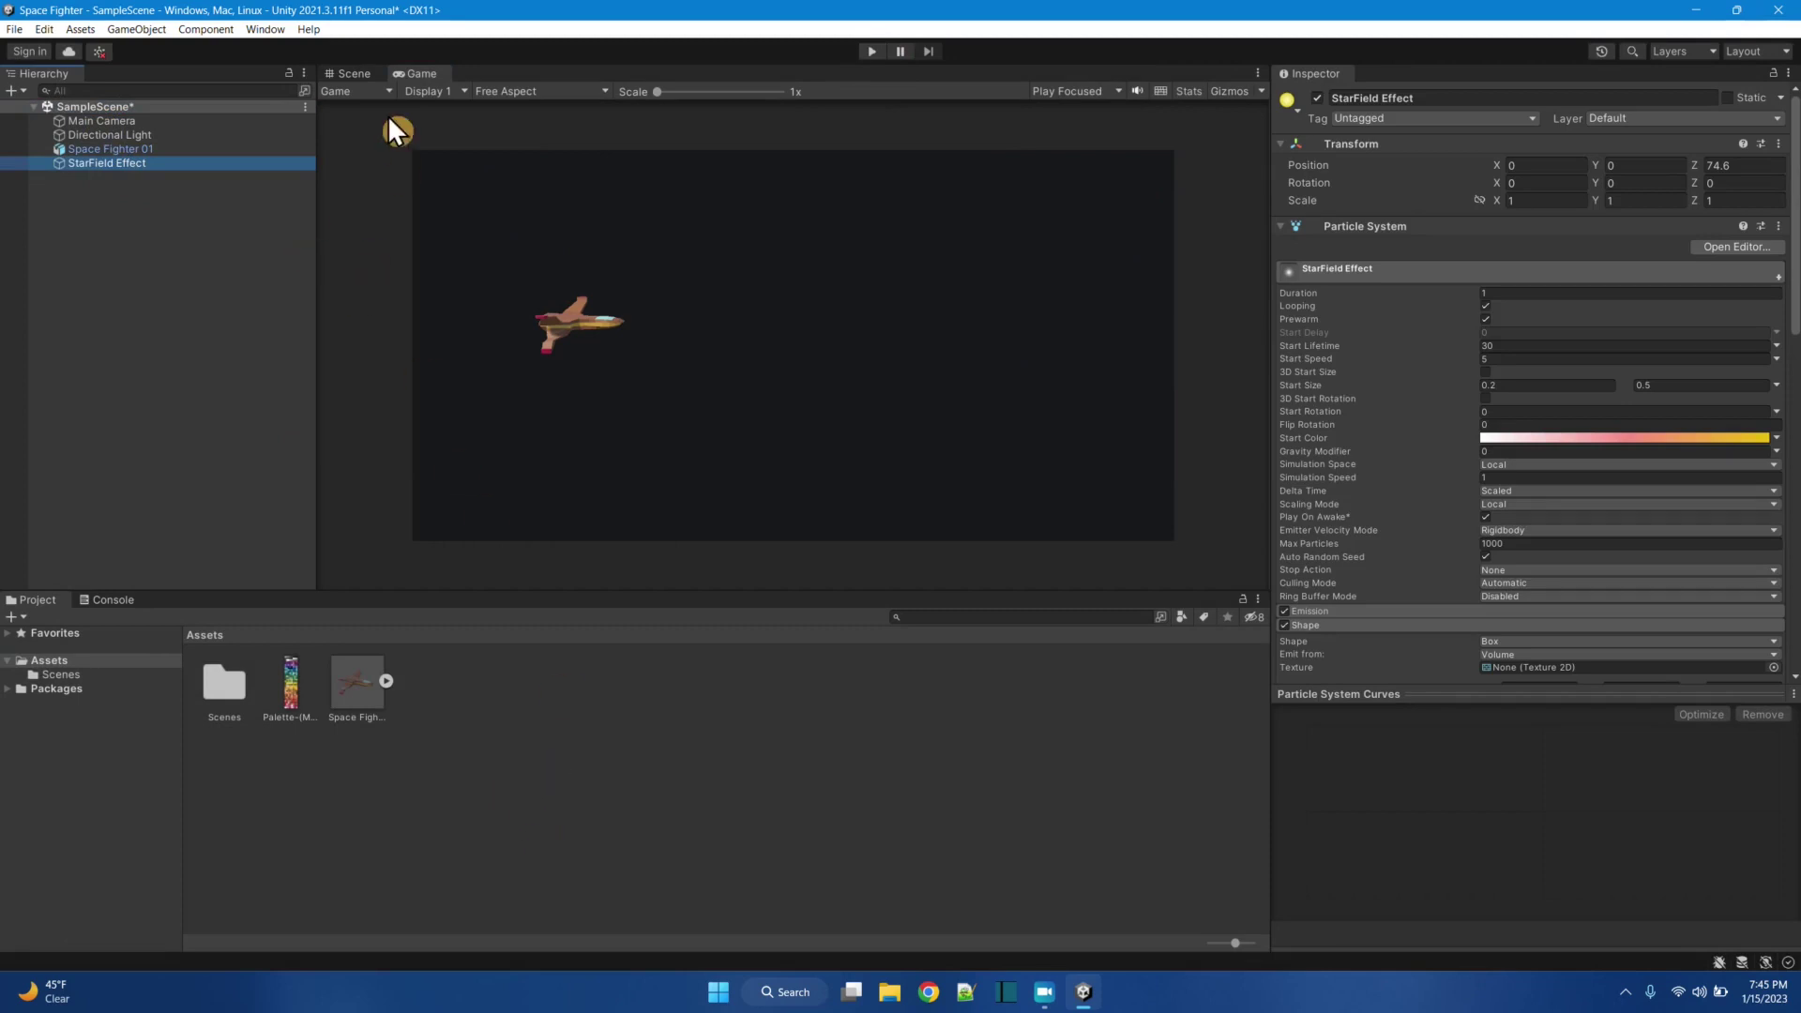
click(348, 73)
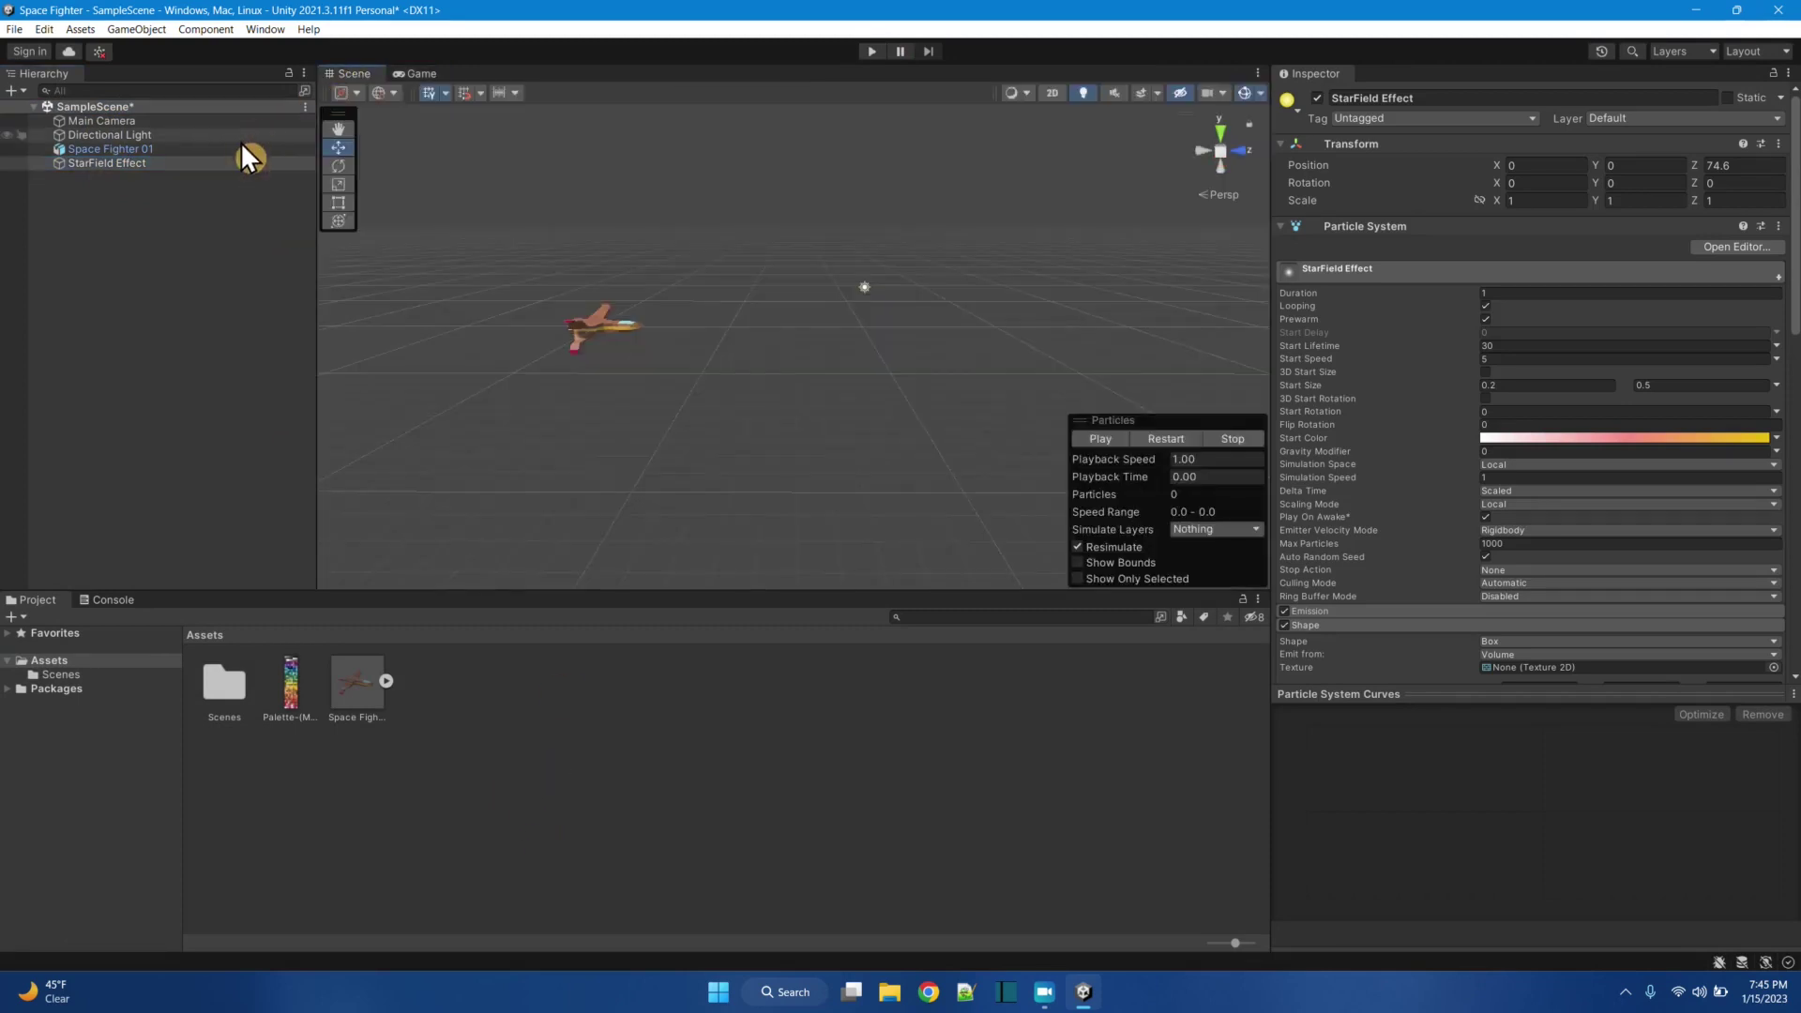
click(131, 147)
click(126, 162)
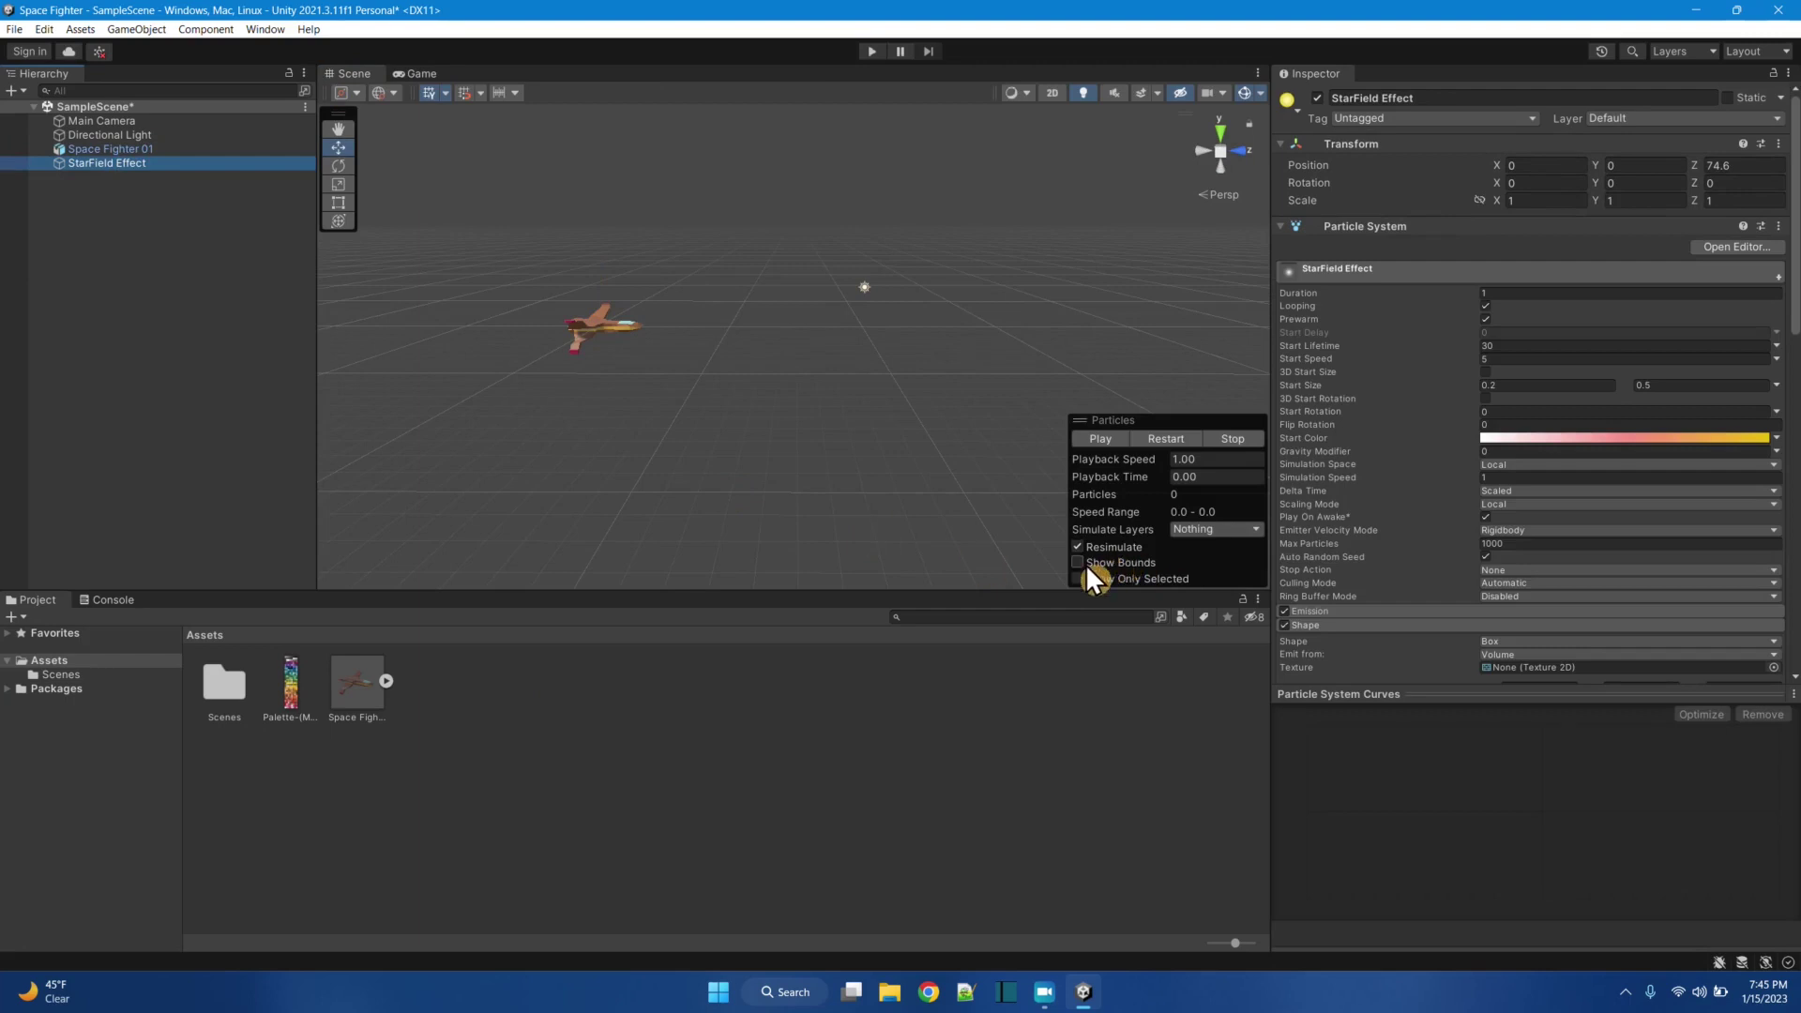
click(1095, 437)
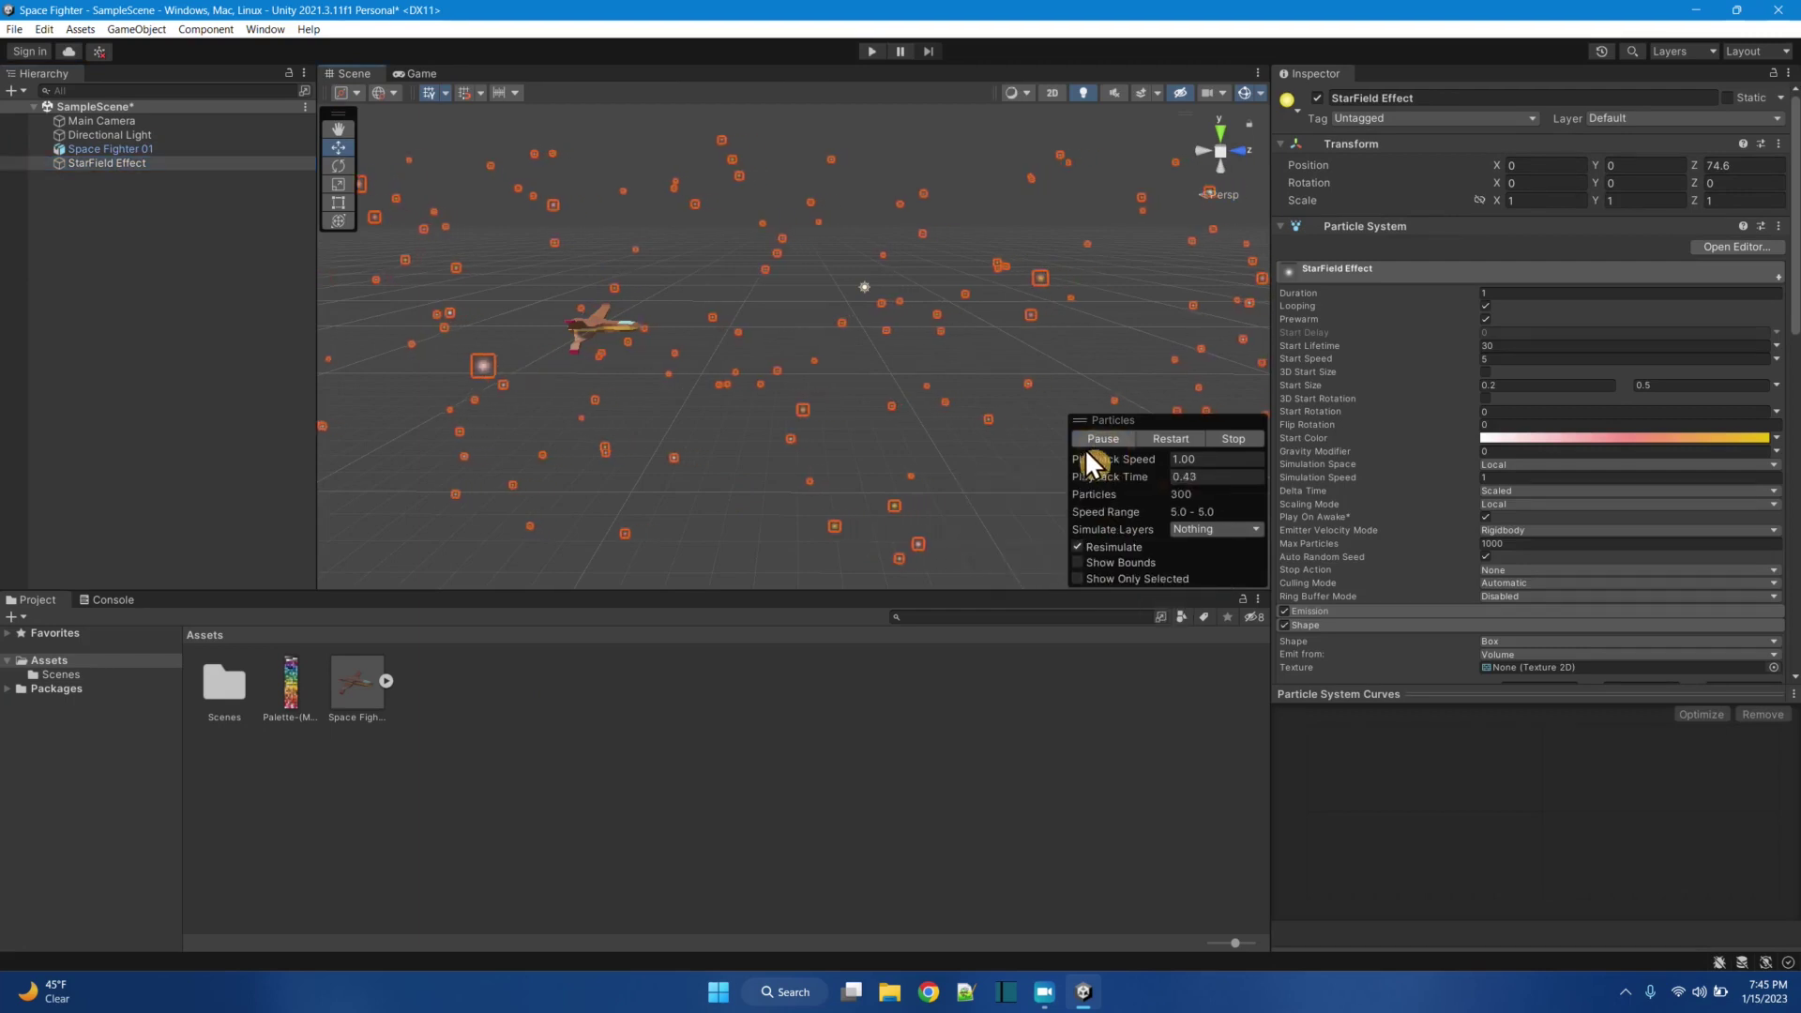
mouse_move(1082, 992)
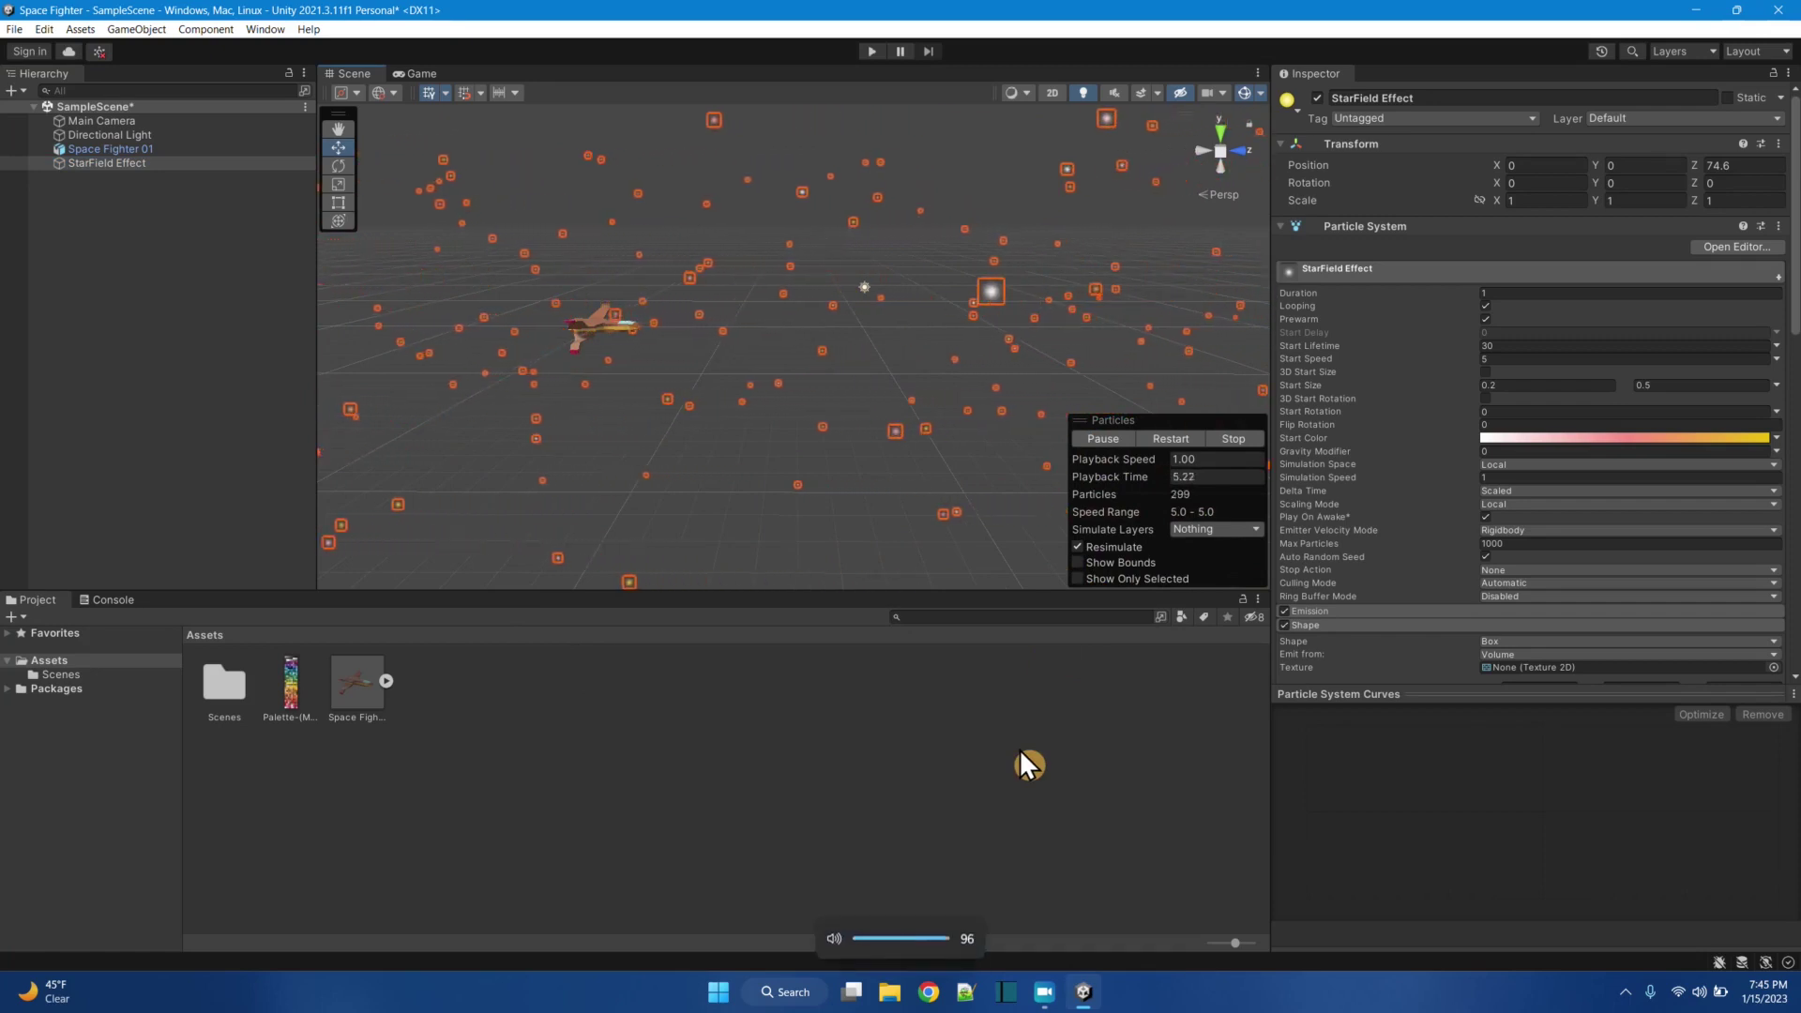